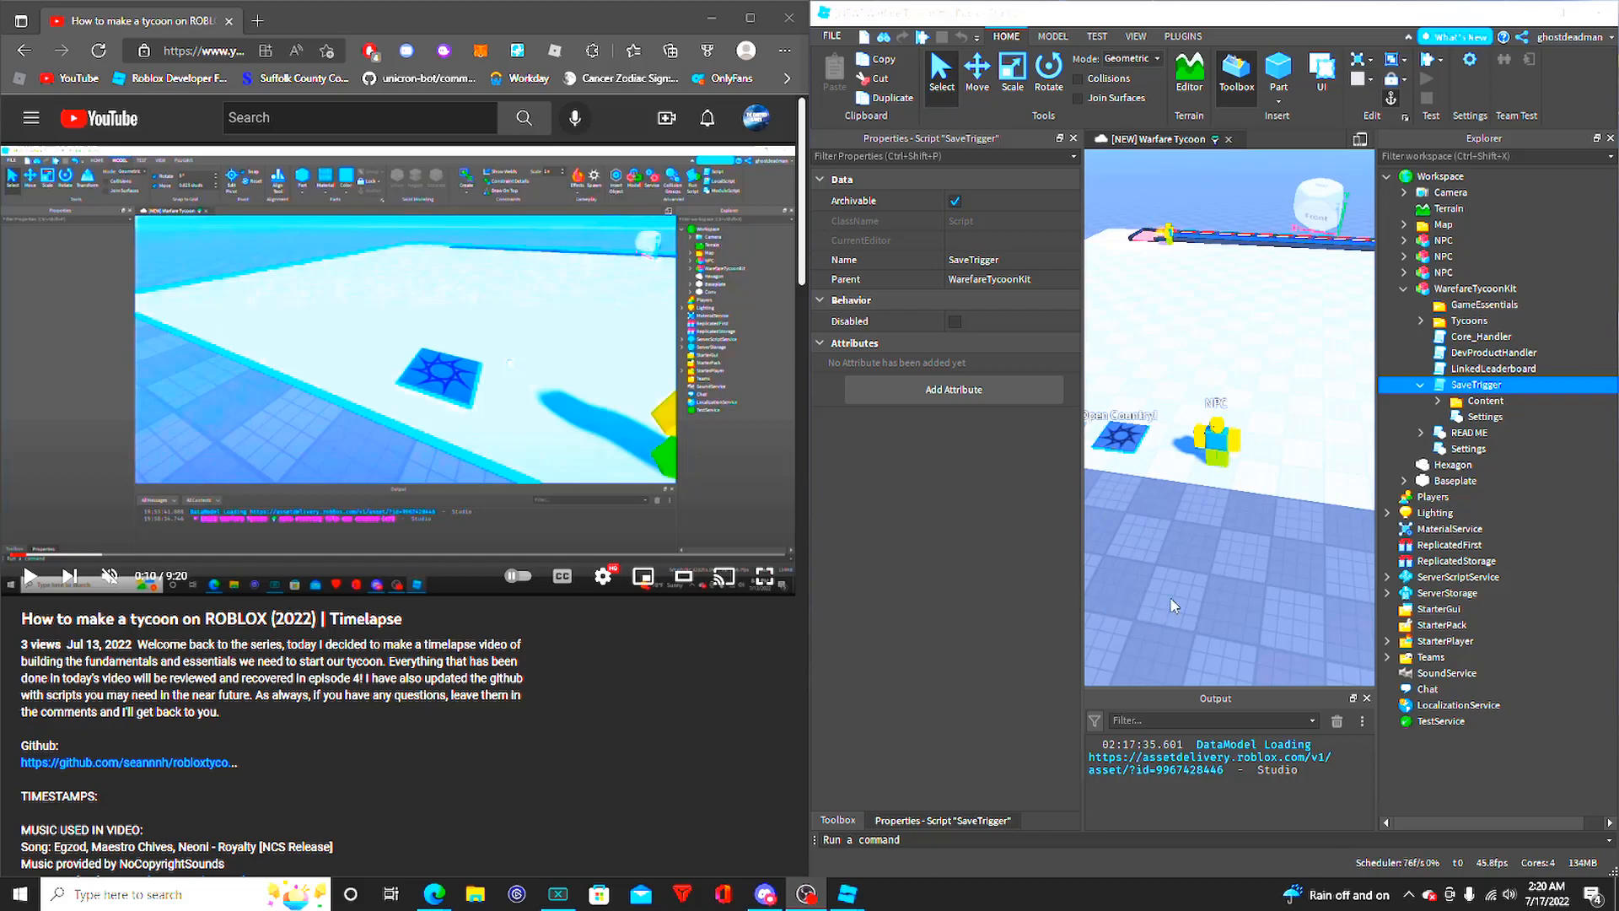
- Open the SaveTrigger script of the WarefareTycoonKit model, look over its code and close it
left_click(1186, 586)
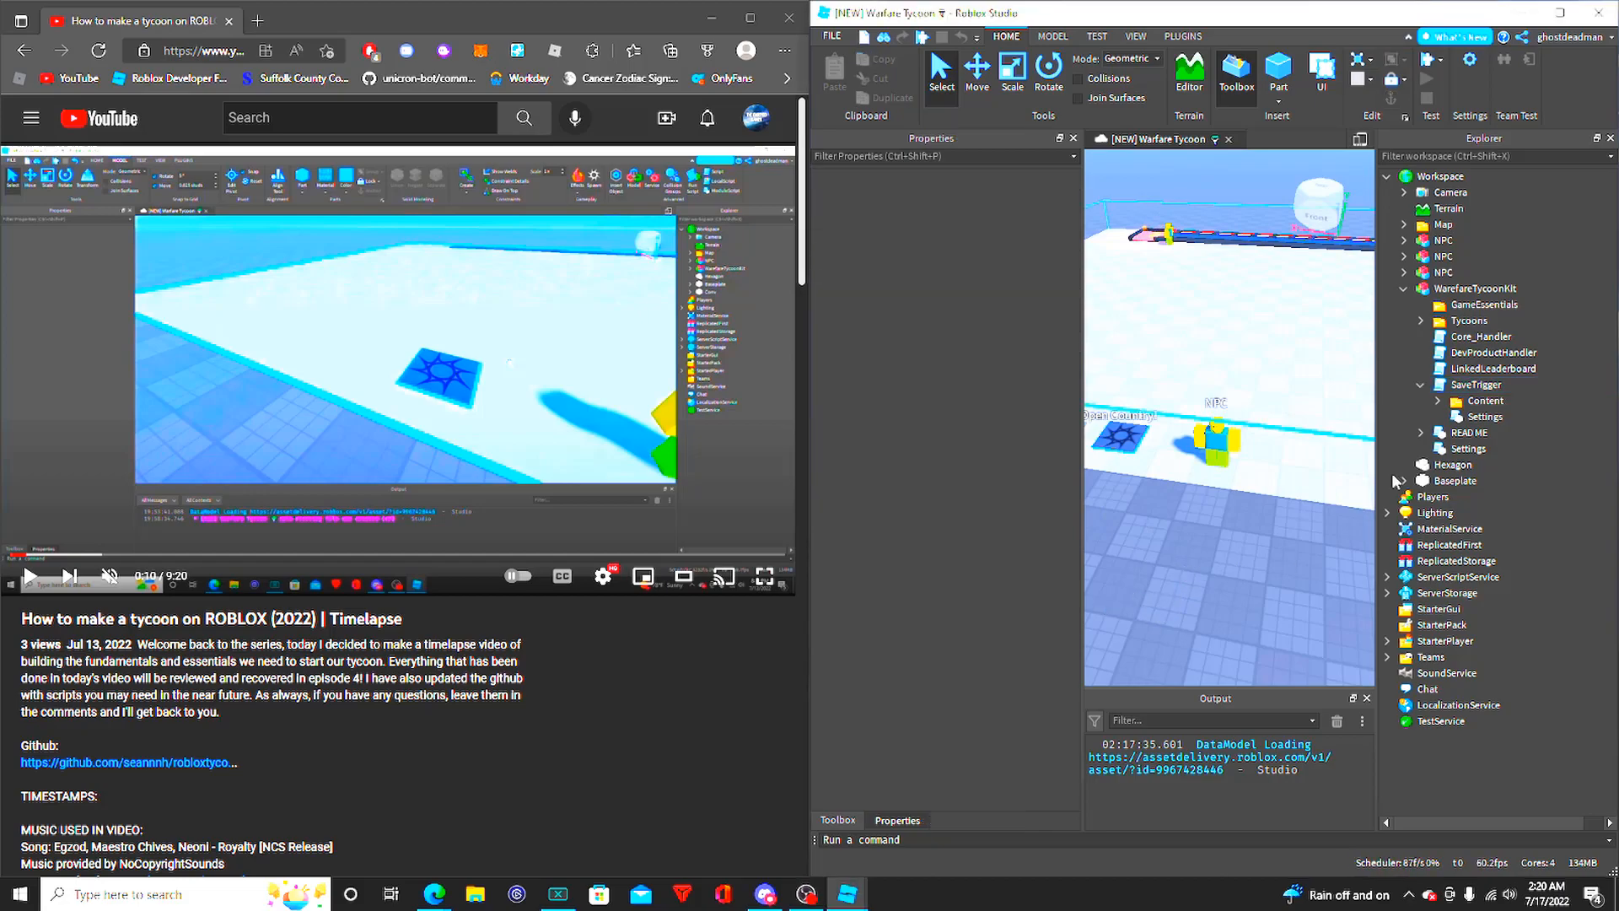
right_click_drag(1229, 511, 1238, 471)
scroll(1254, 435, "down", 5)
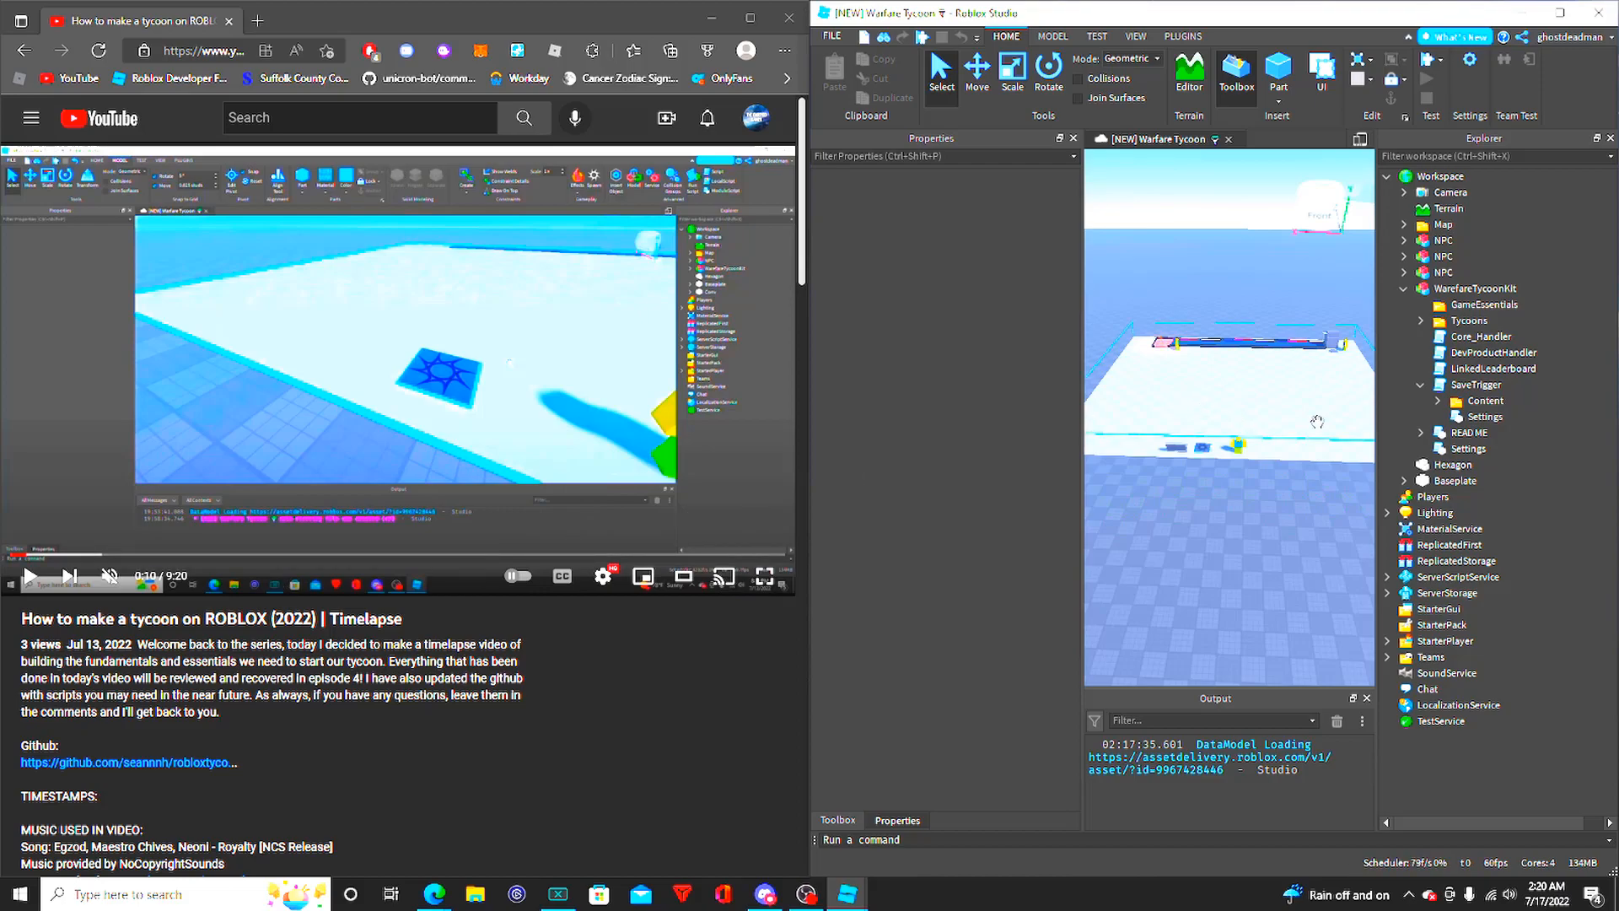
scroll(1310, 447, "up", 2)
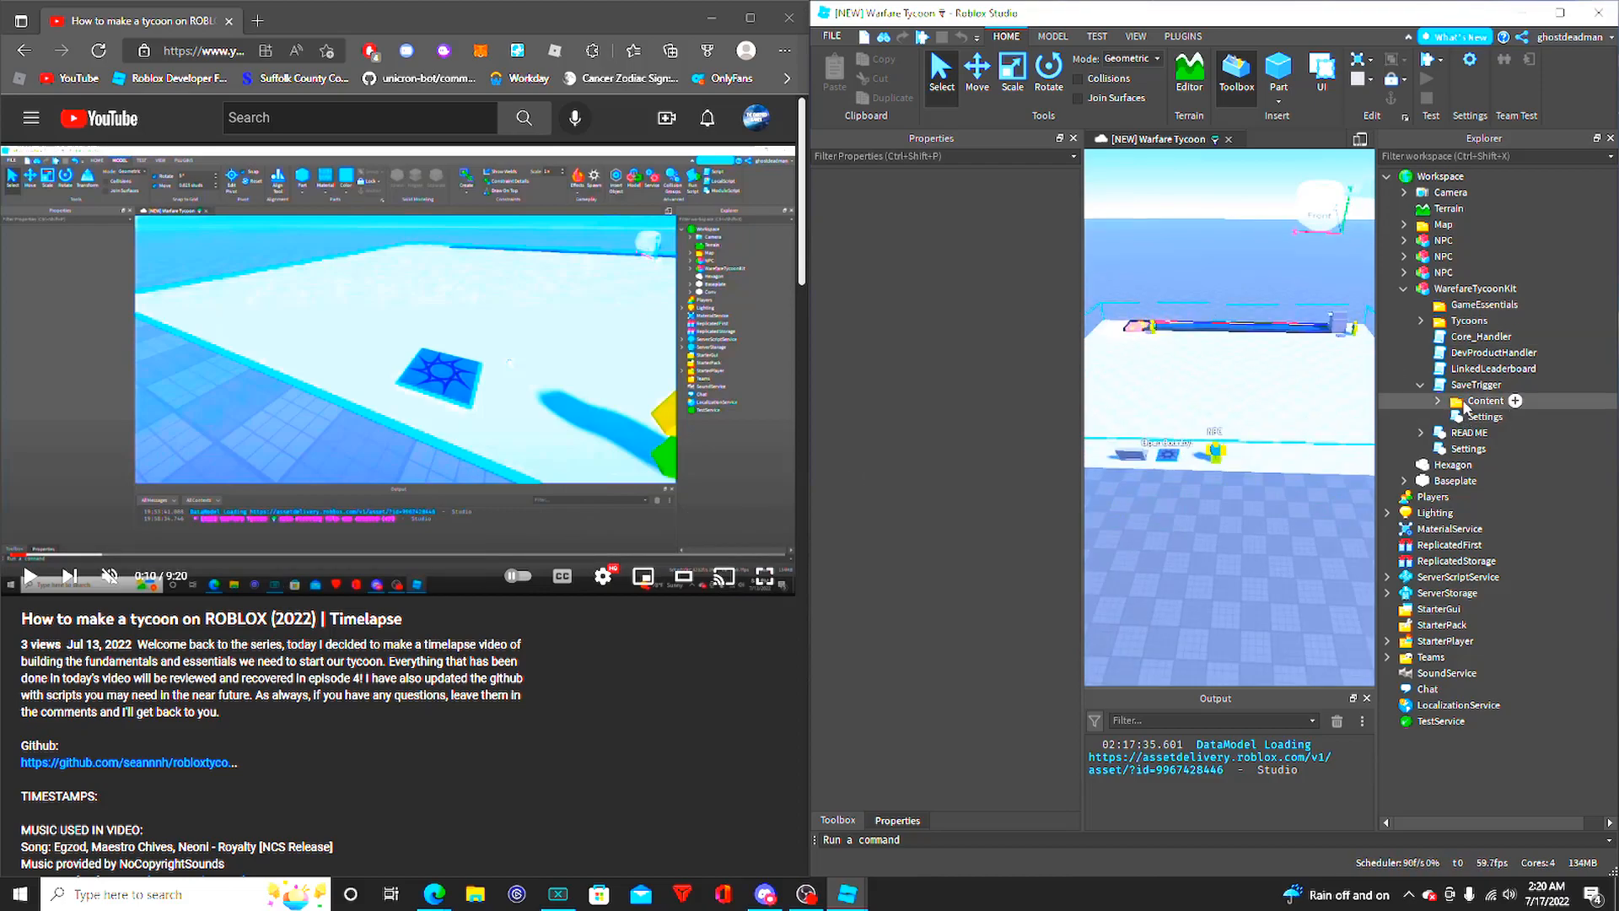
double_click(1465, 386)
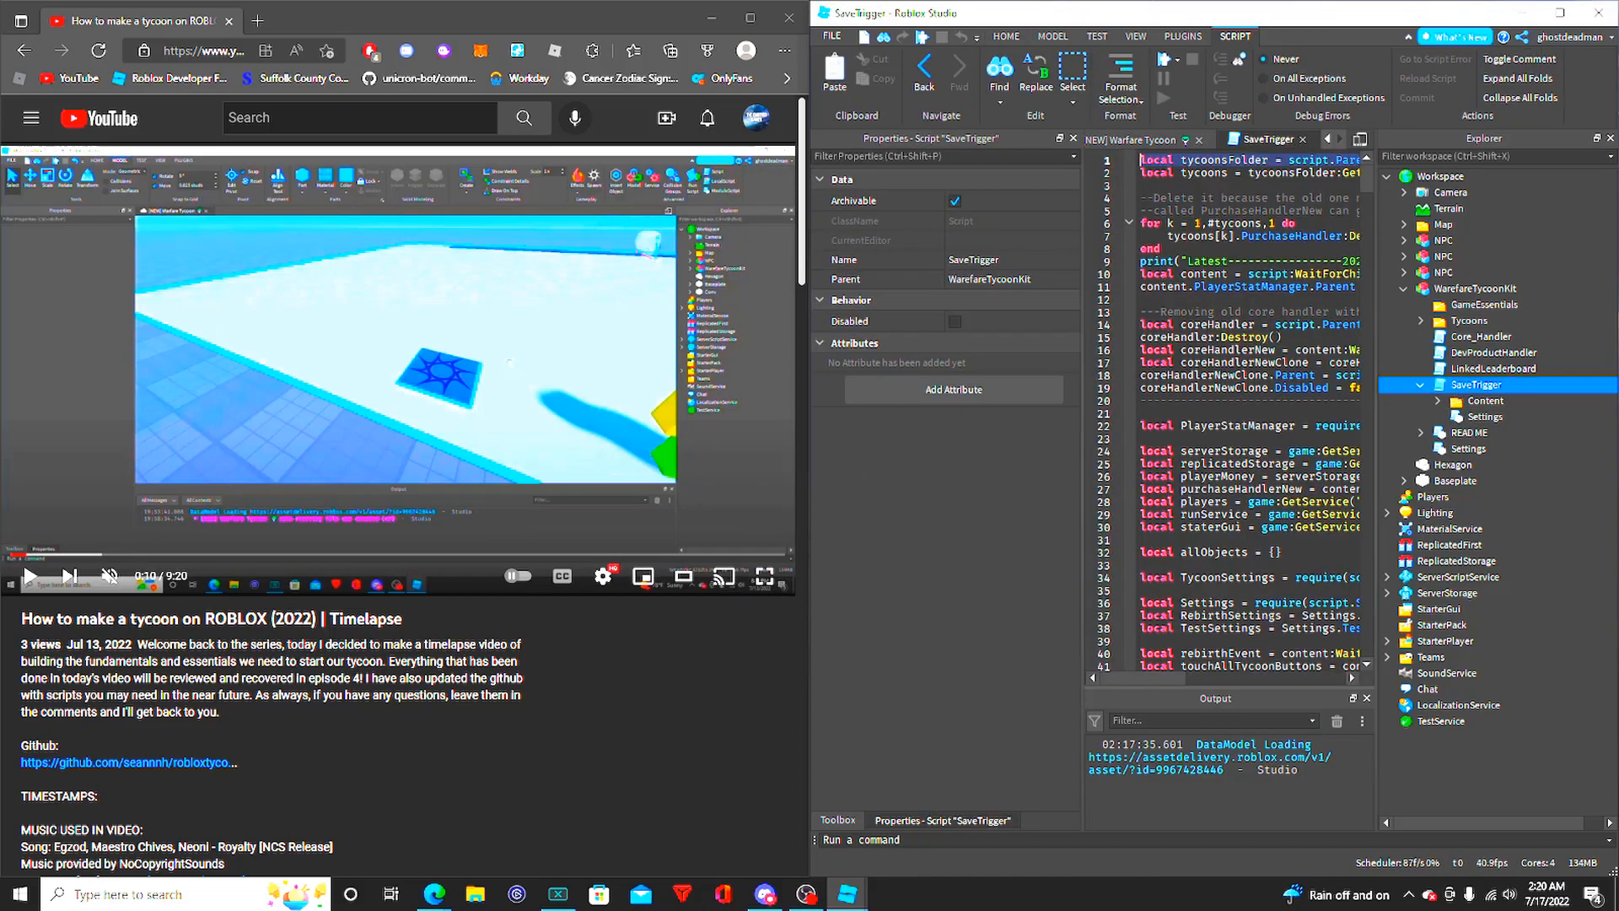
mouse_move(1369, 187)
left_mouse_down()
mouse_move(1387, 587)
mouse_move(1371, 164)
left_mouse_up()
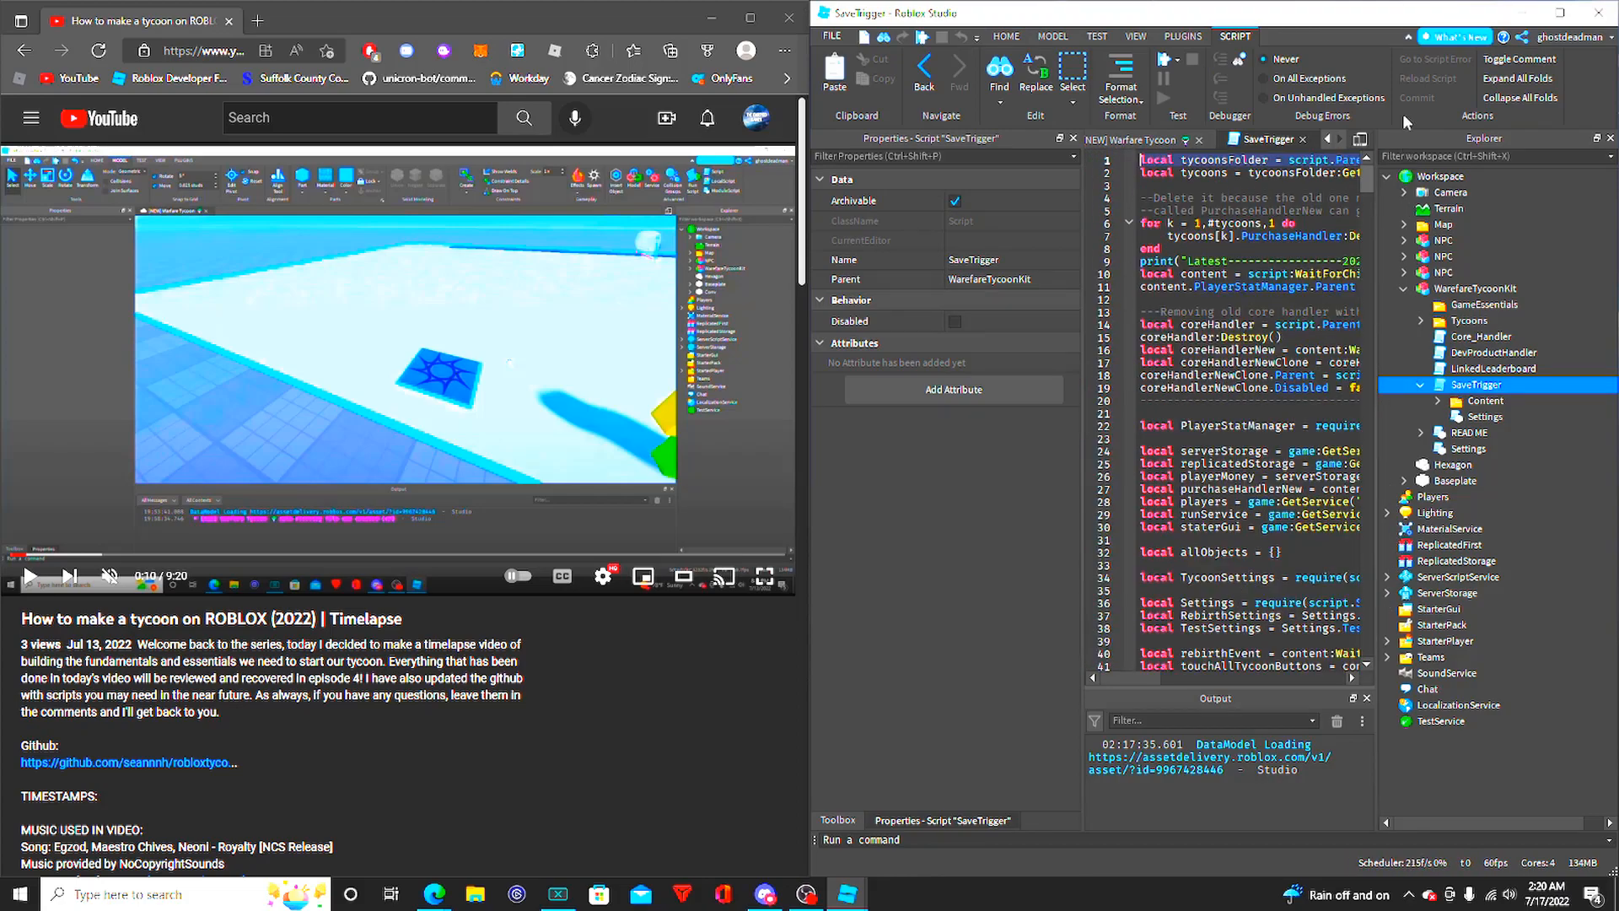
left_click(1303, 140)
- Switch to the browser, view the robloxtycoonscripts repository on GitHub by way of the account profile, and return to the YouTube video
left_click(166, 763)
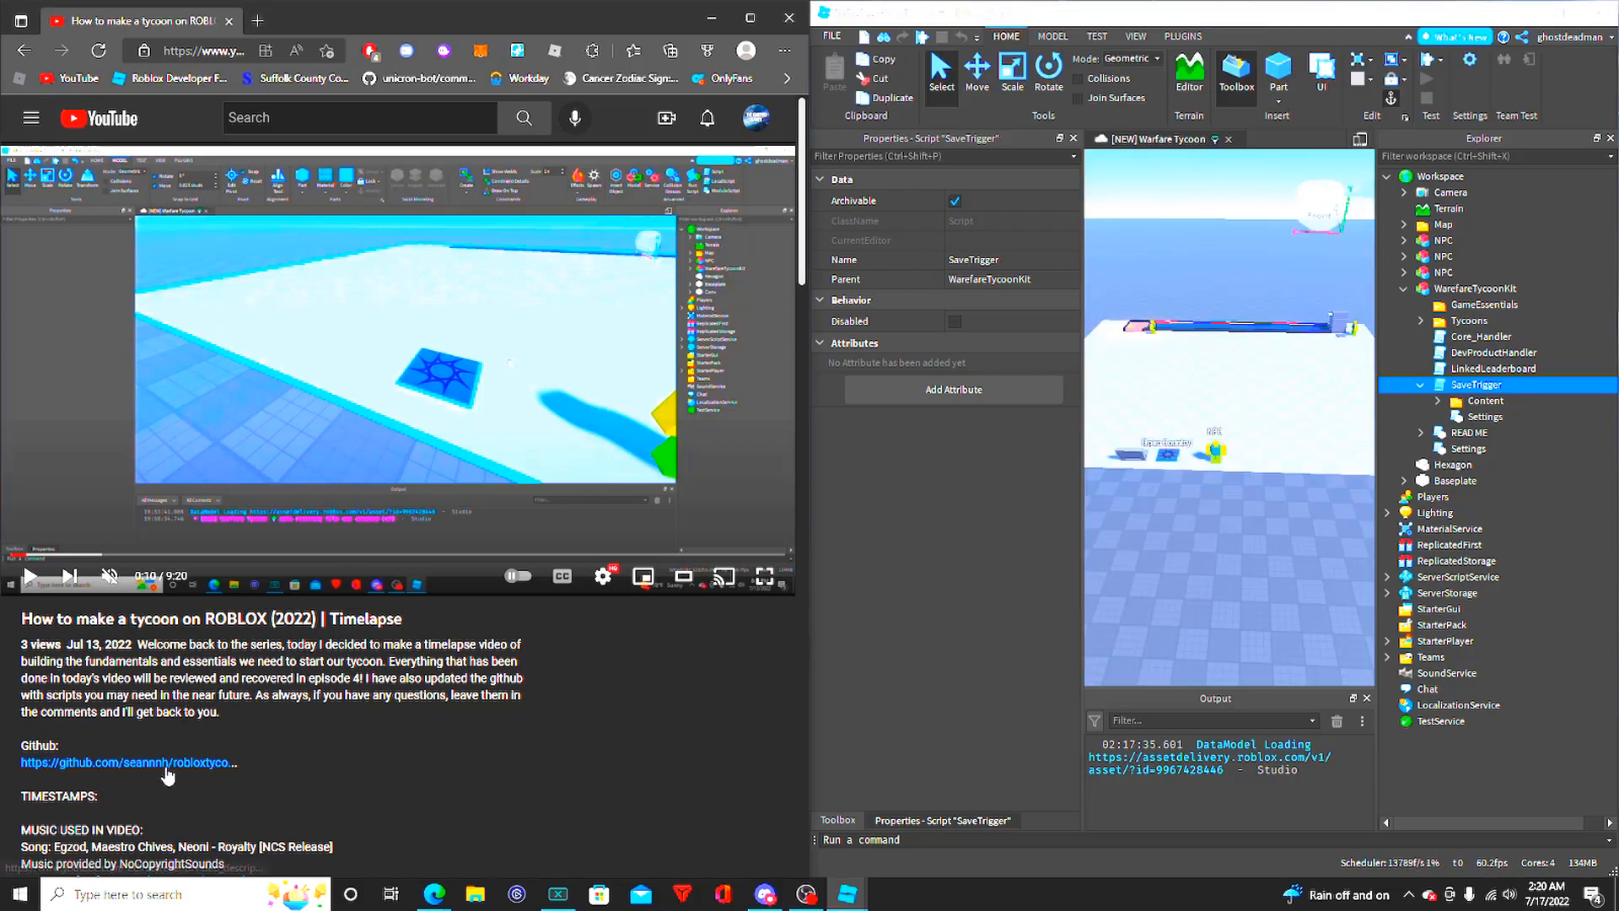
left_click(290, 21)
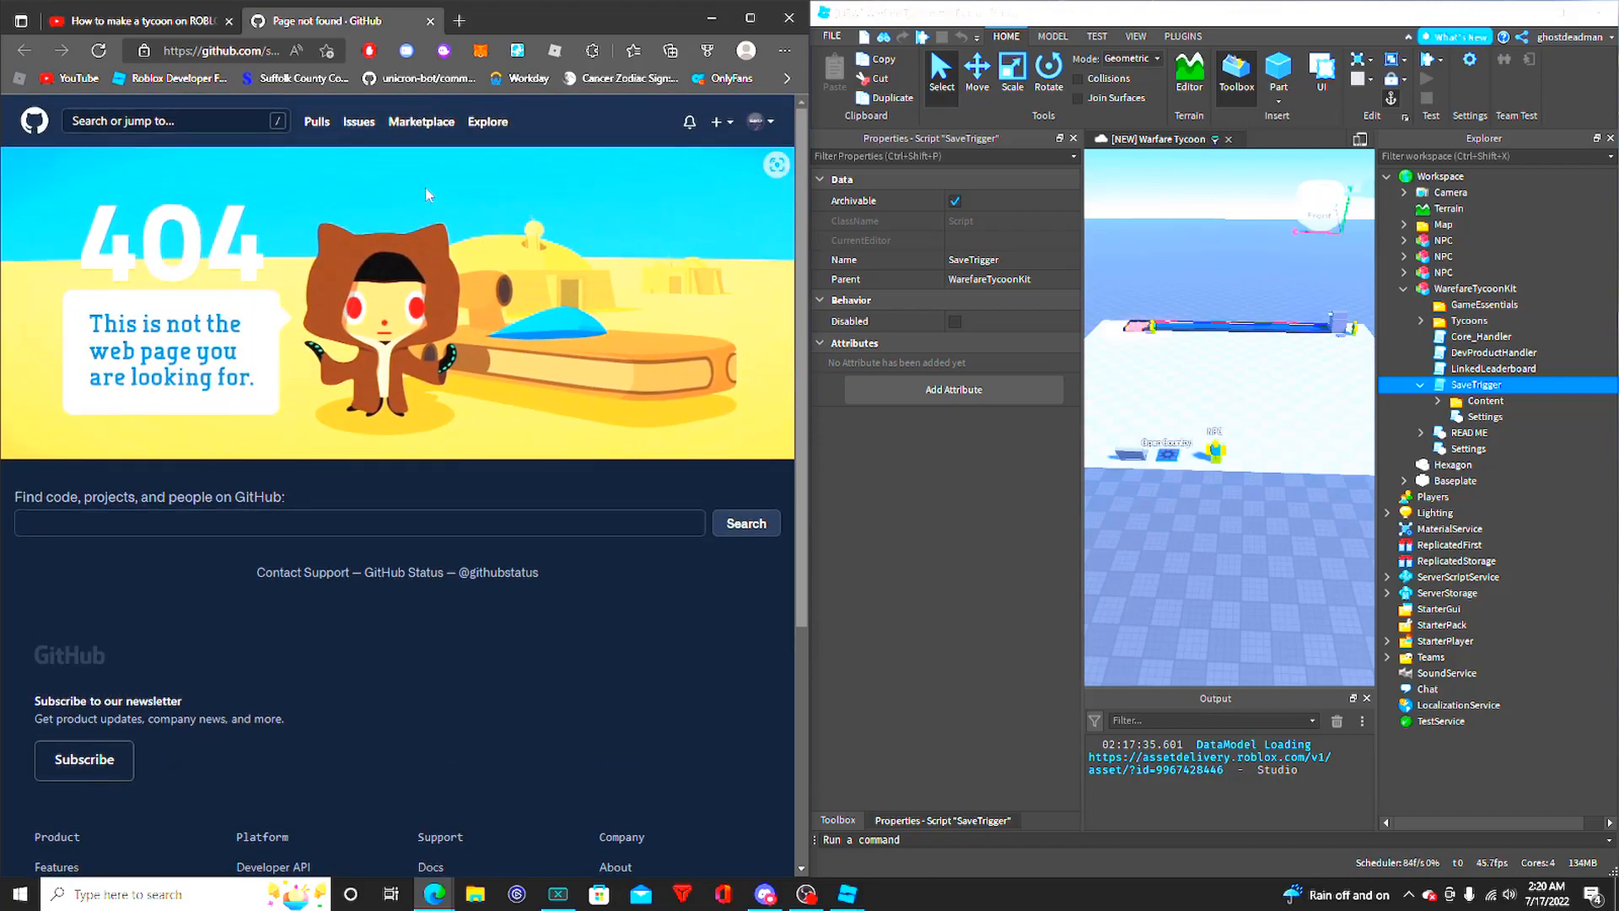
left_click(759, 121)
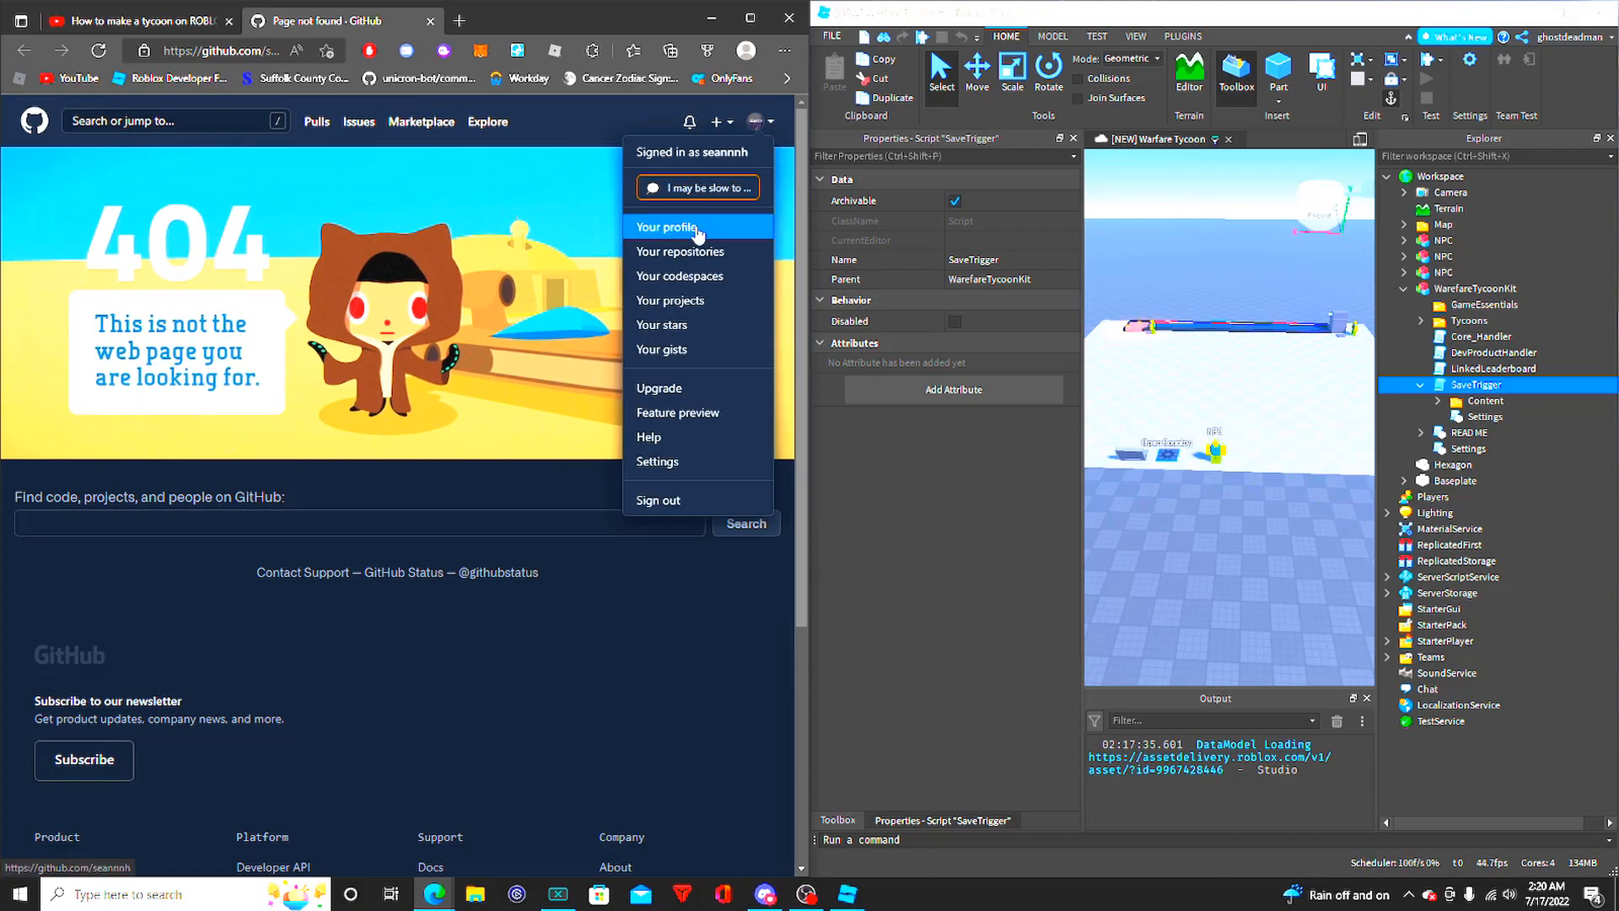
left_click(667, 227)
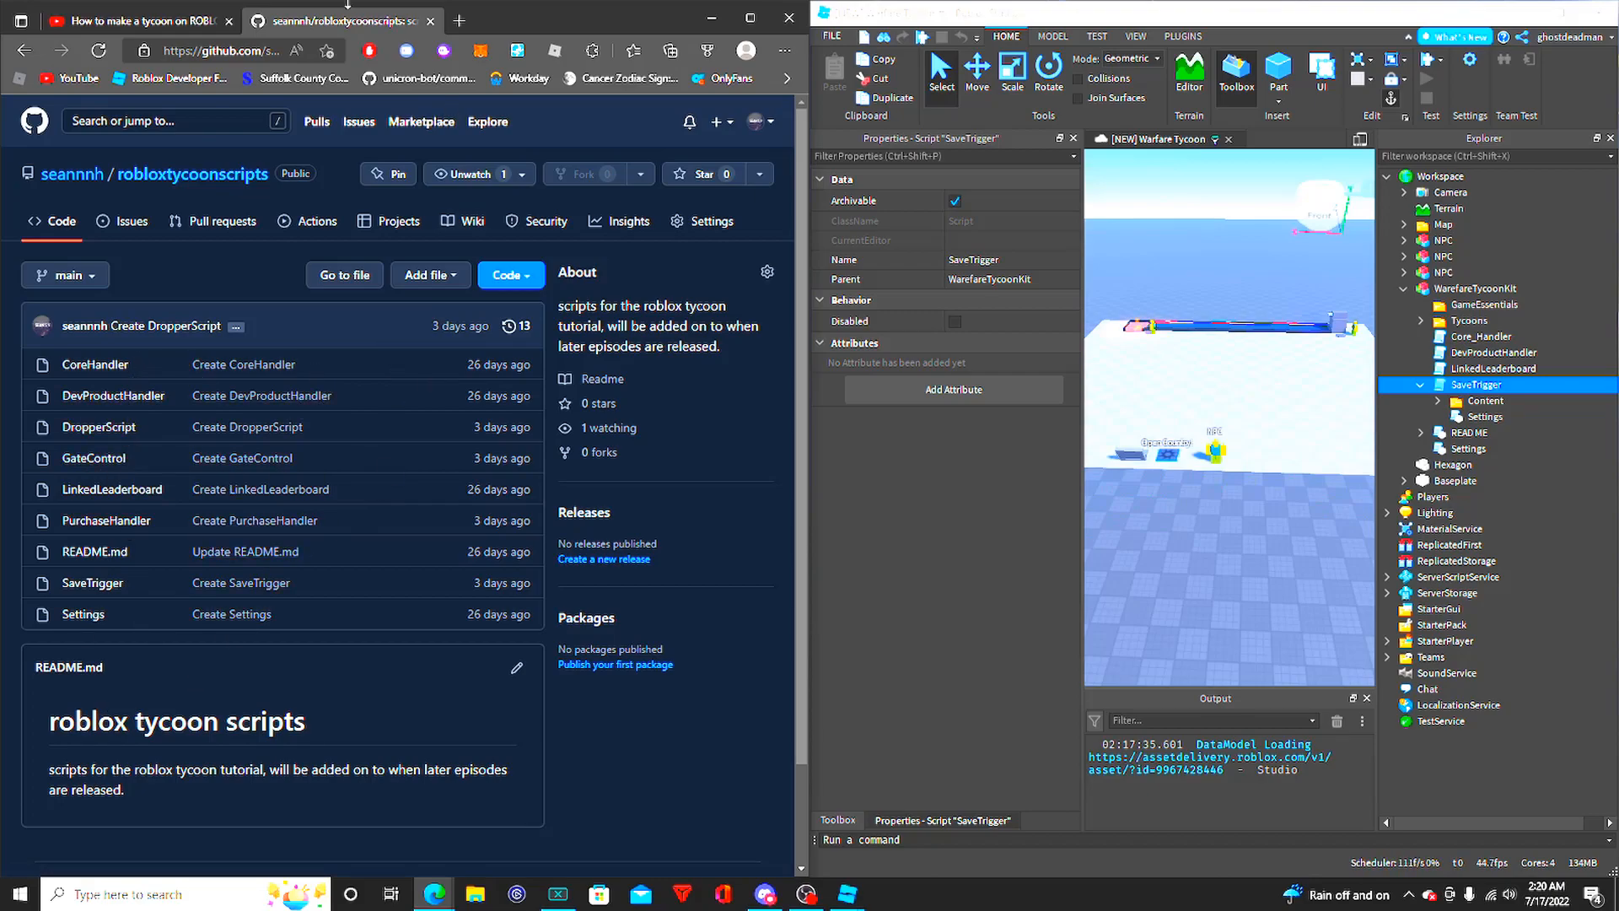
left_click(135, 20)
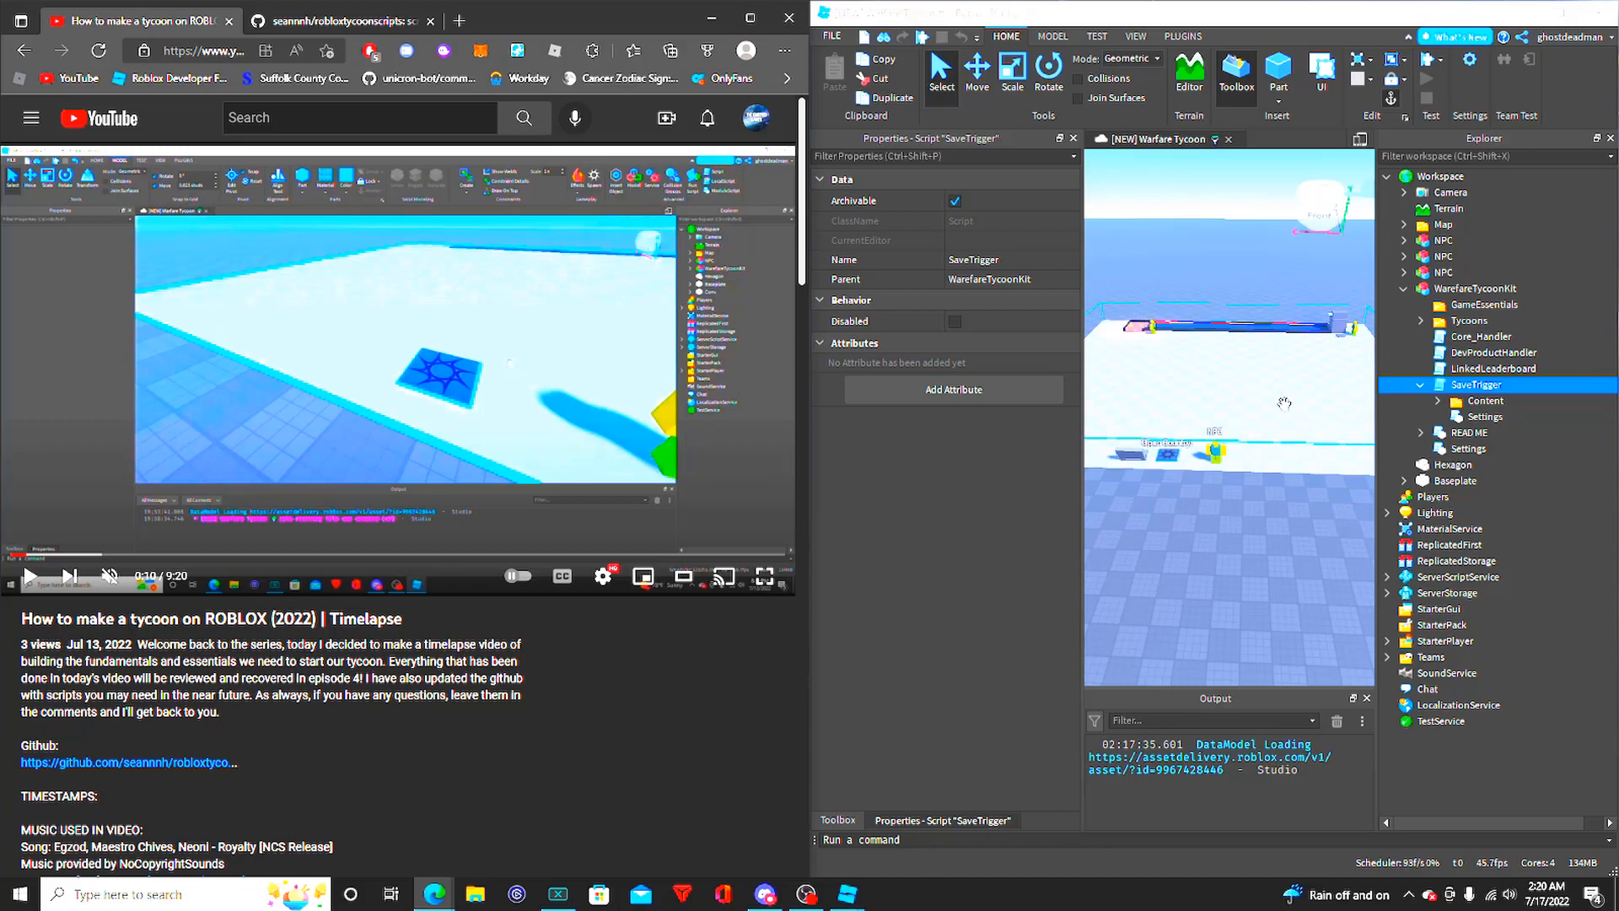
- In Roblox Studio, examine SaveTrigger's Content folder and Settings module, and collapse SaveTrigger in the object hierarchy
left_click(1438, 402)
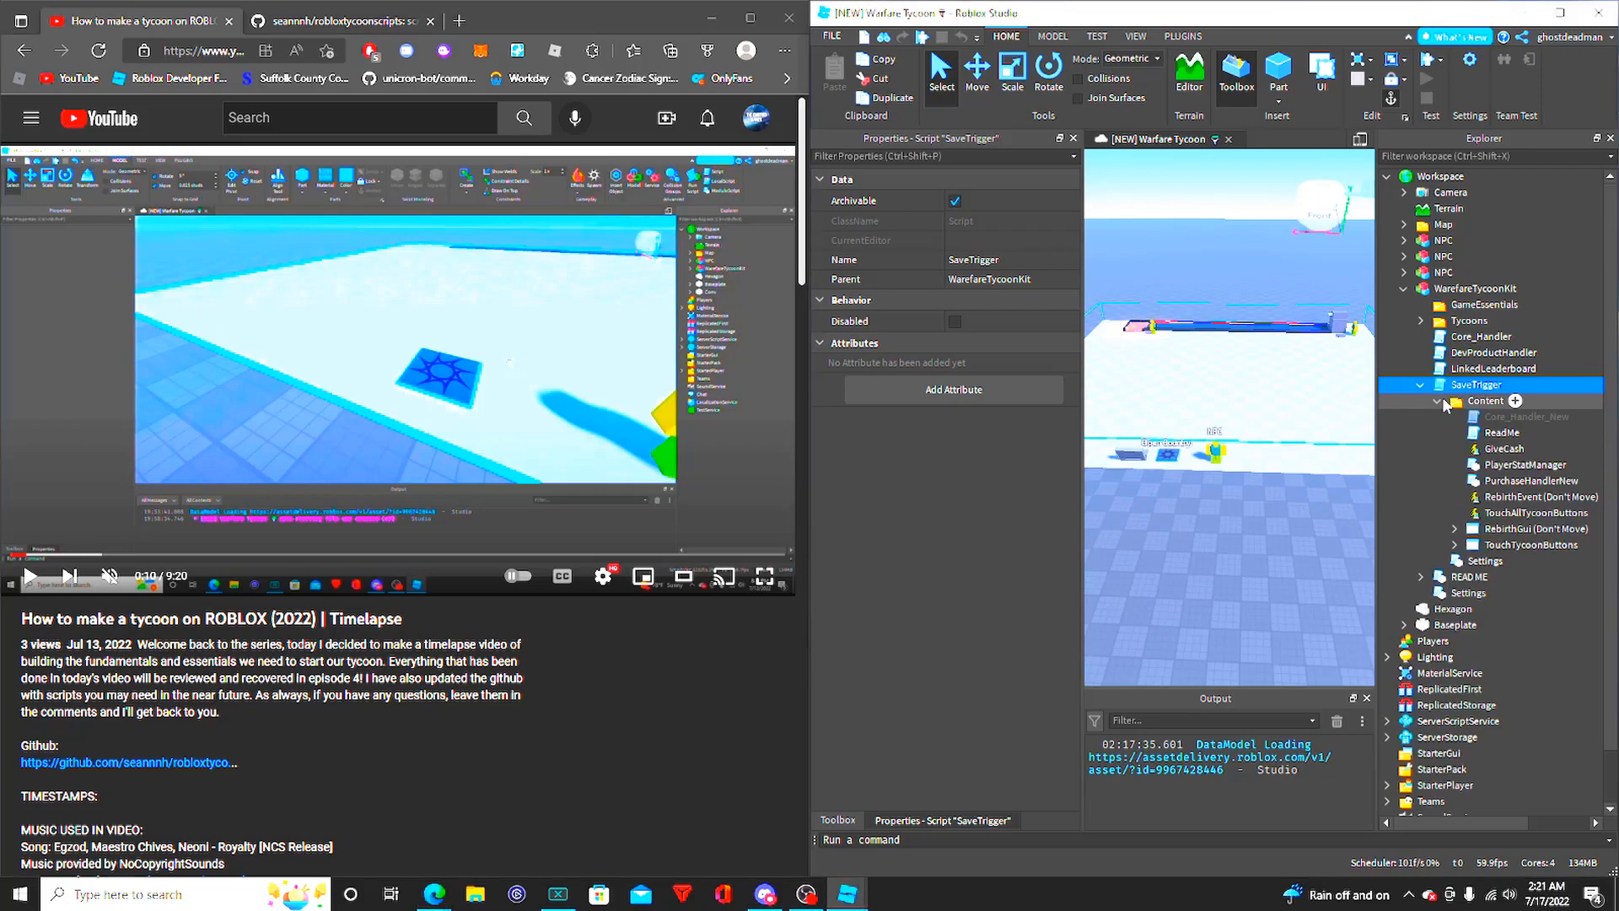
left_click(1438, 401)
double_click(1485, 417)
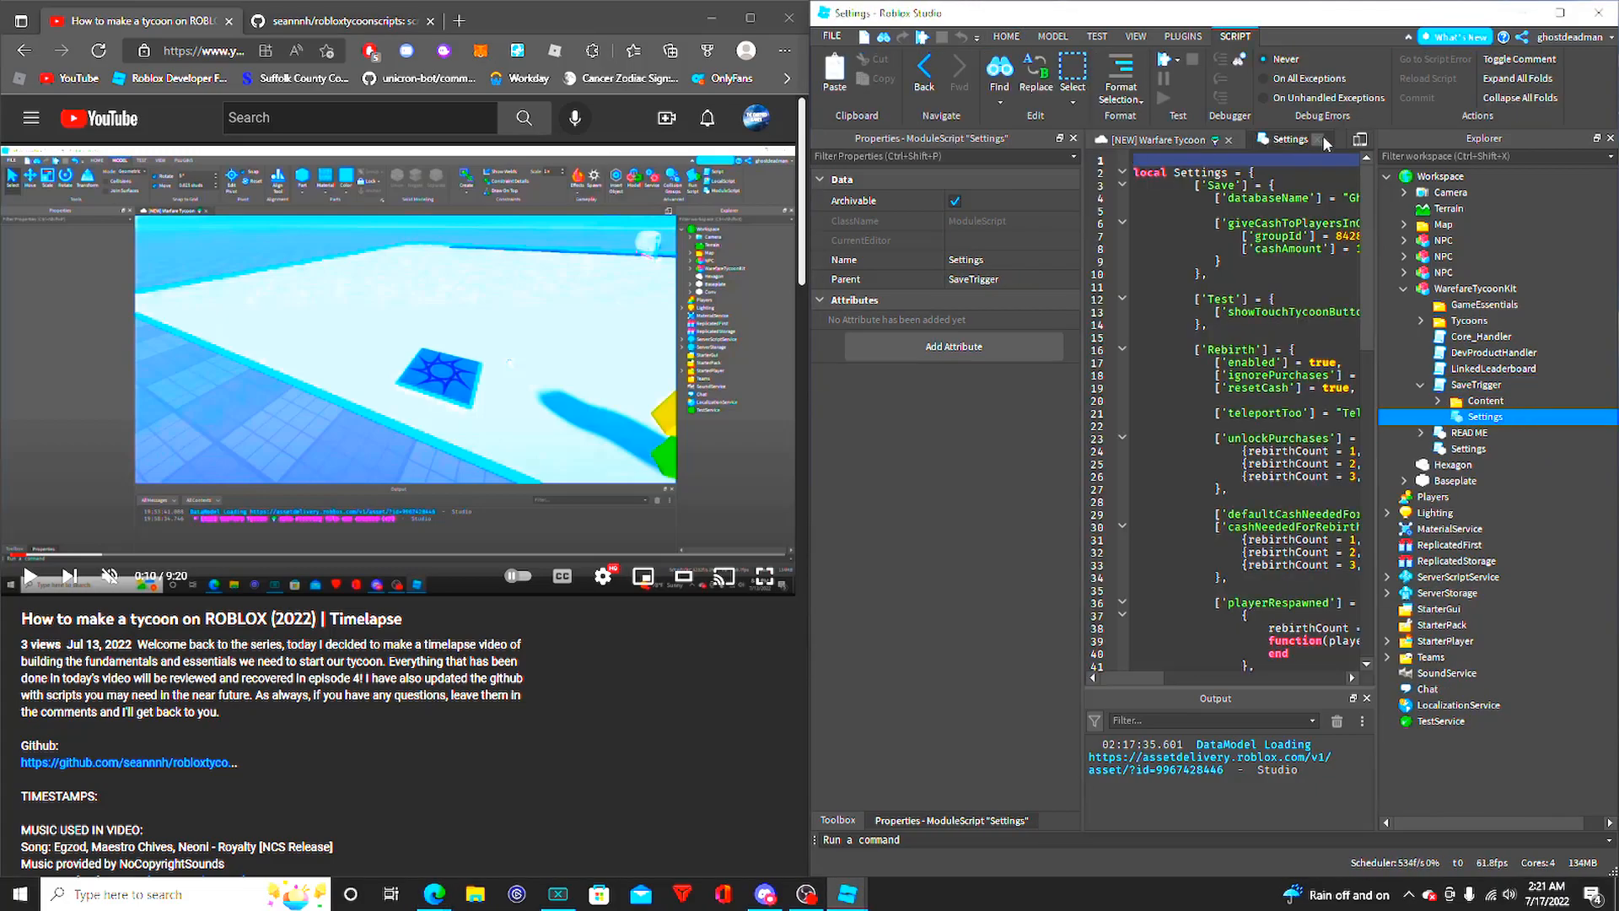
left_click(1321, 140)
left_click(1421, 388)
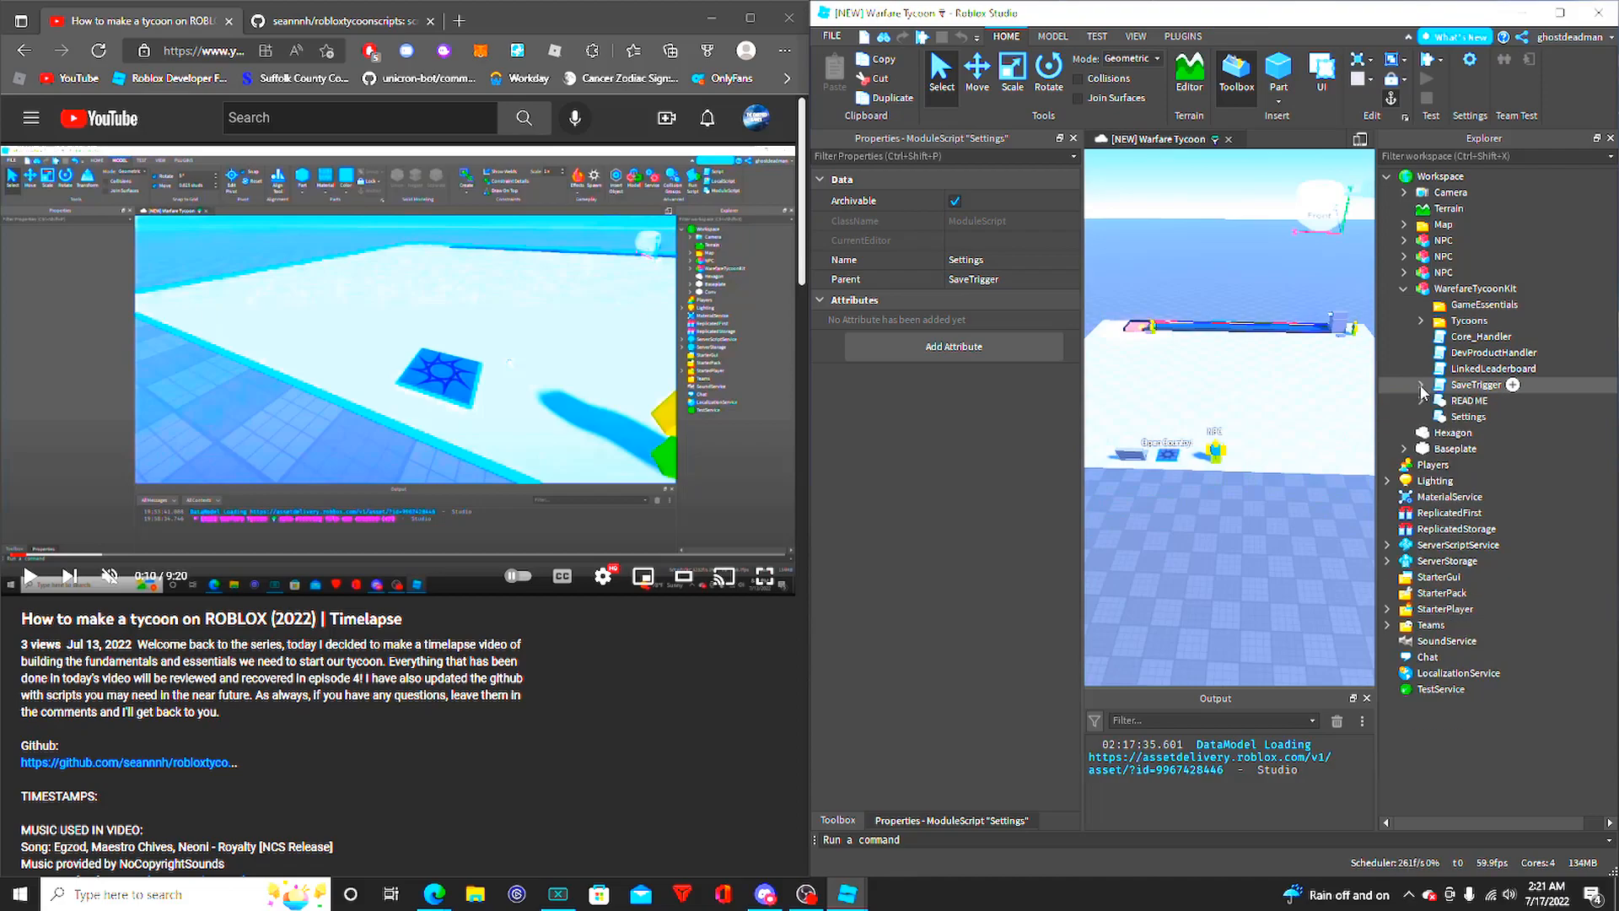
- Expand the Tycoons folder and examine the folder and the America model inside it
double_click(1454, 324)
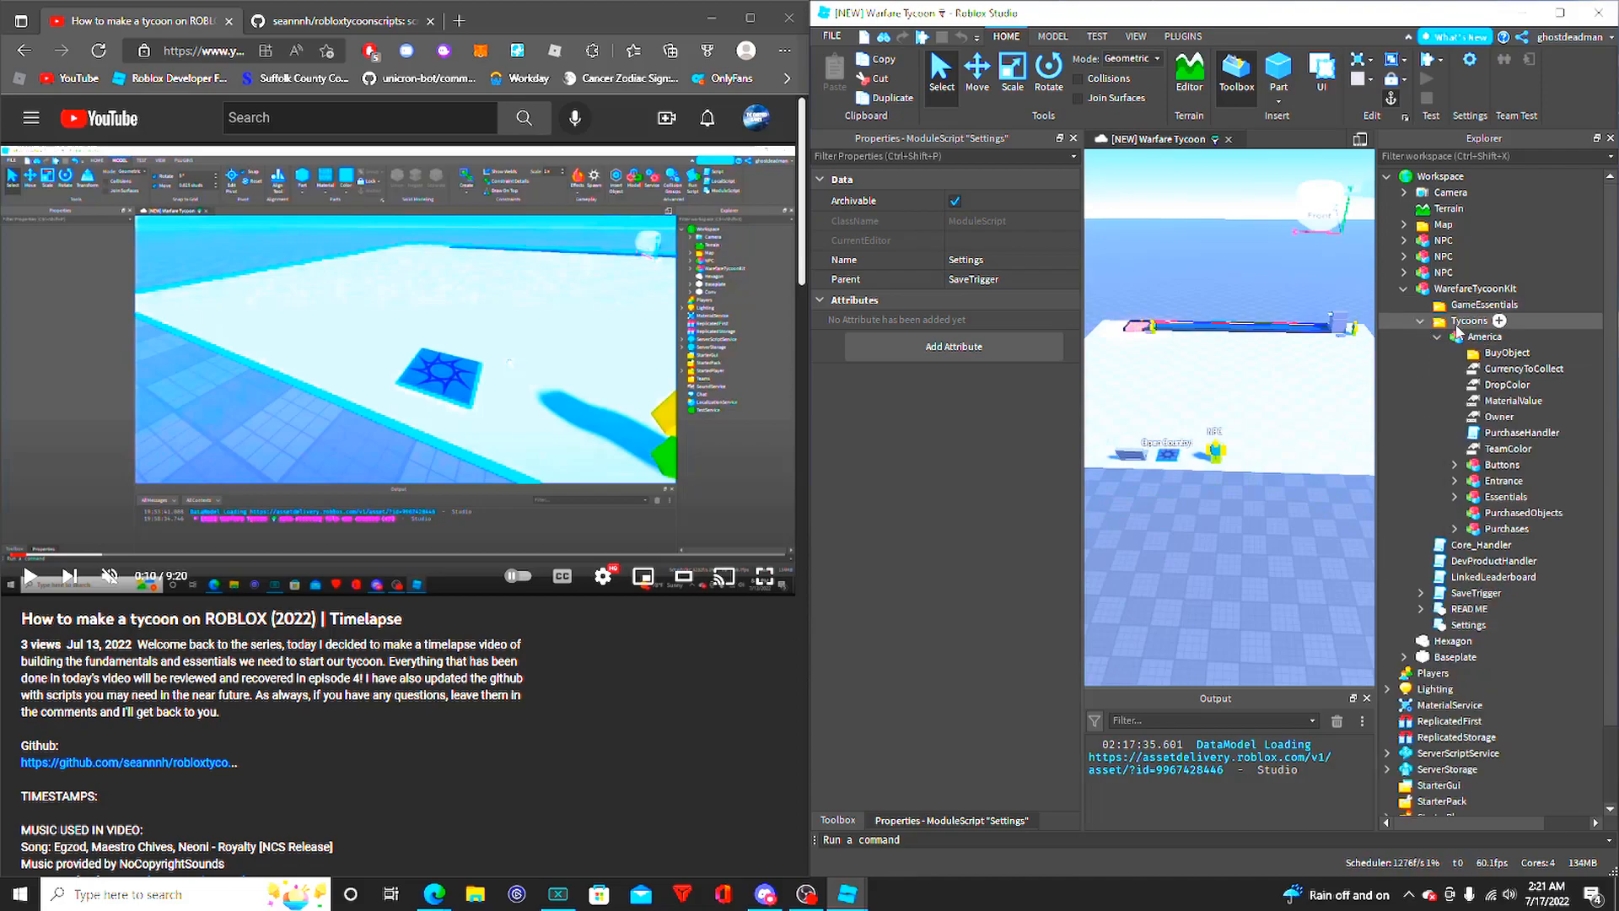
left_click(1458, 324)
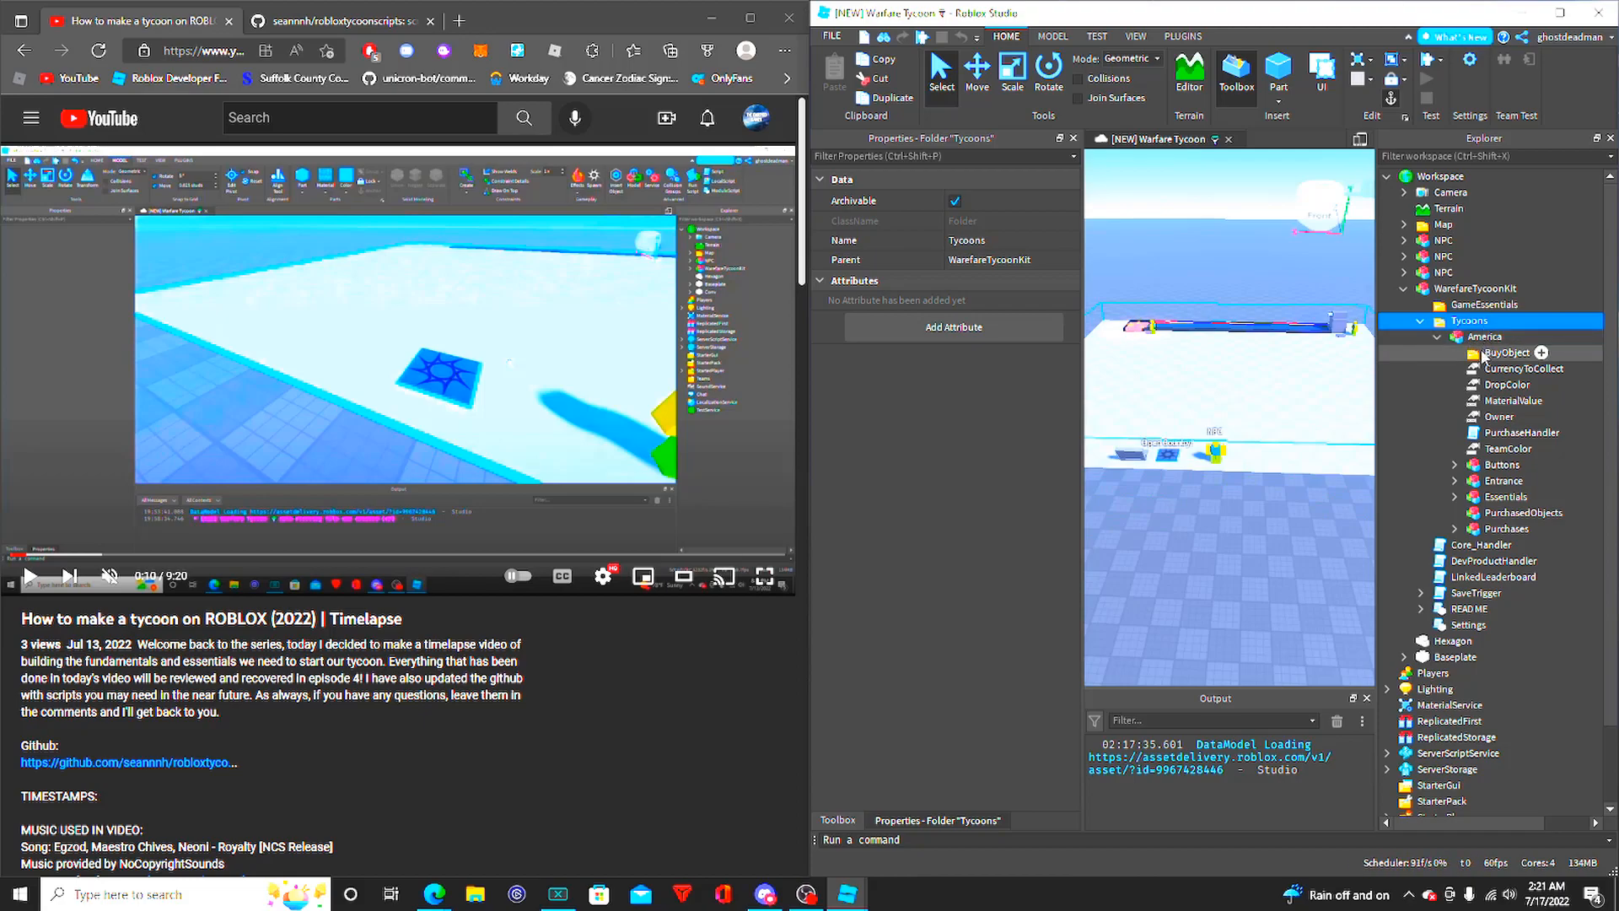
left_click(1465, 337)
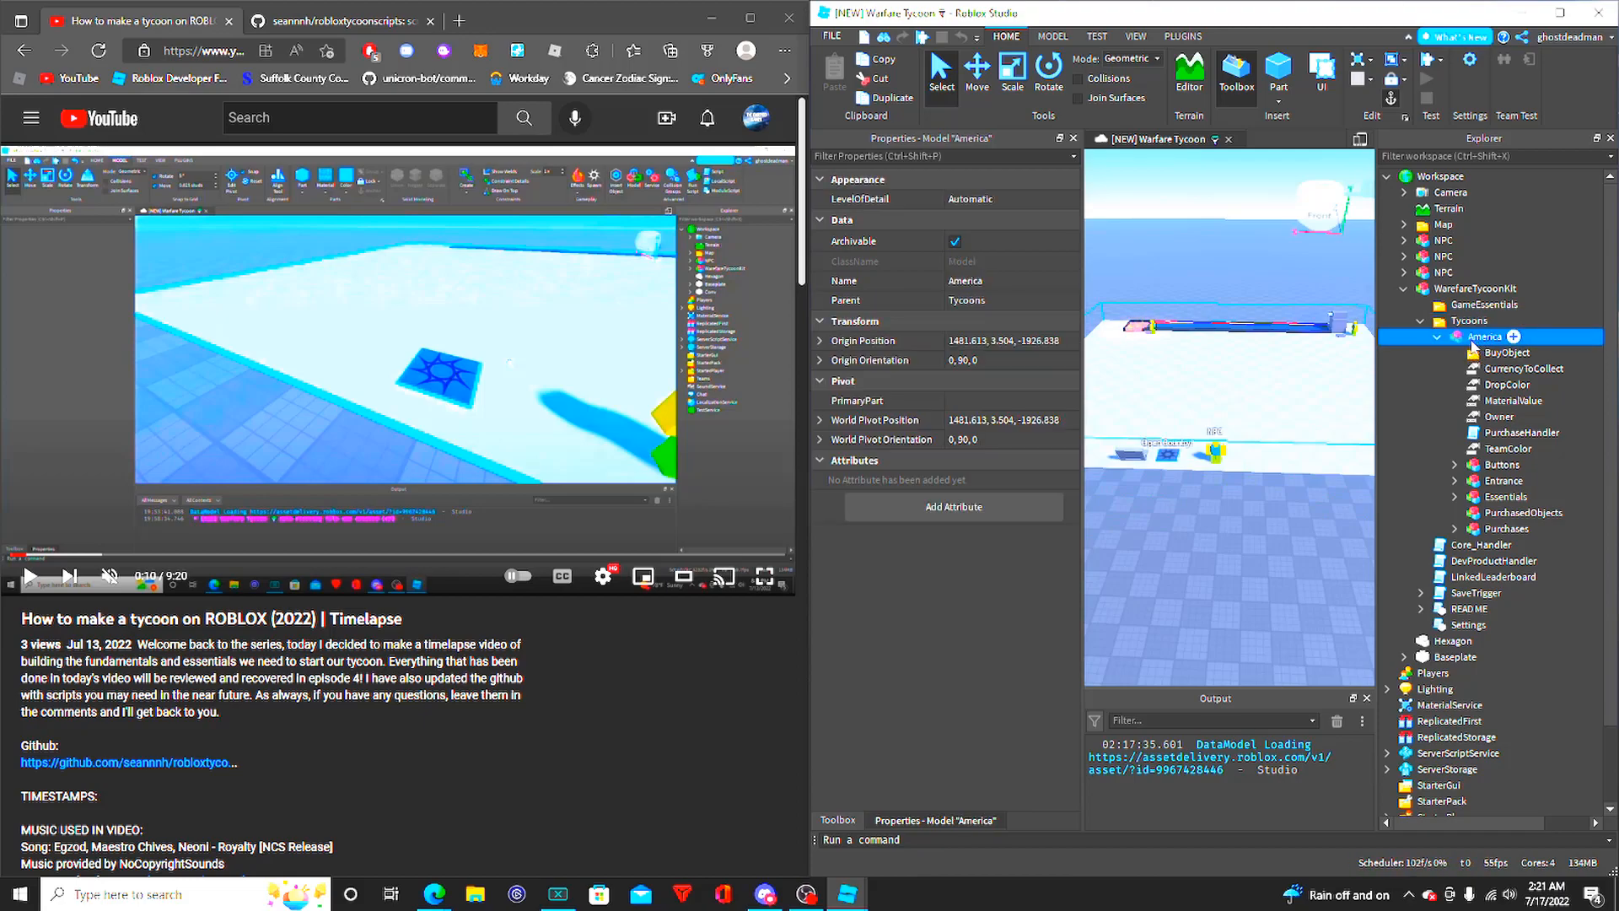
left_click(1470, 322)
right_click(1470, 323)
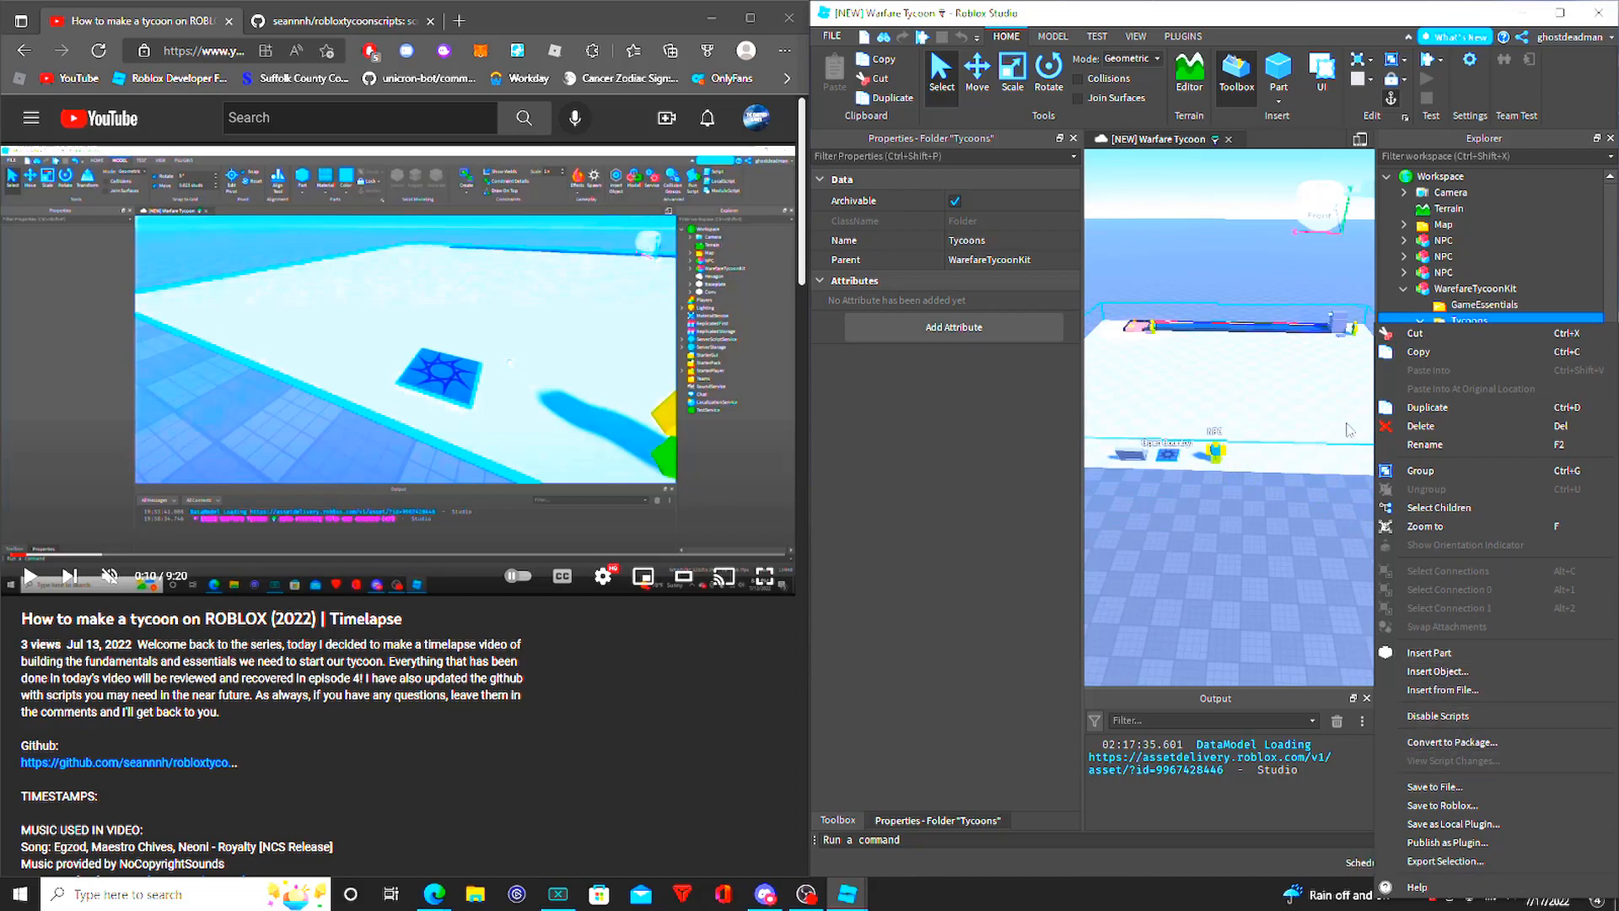
left_click(1354, 447)
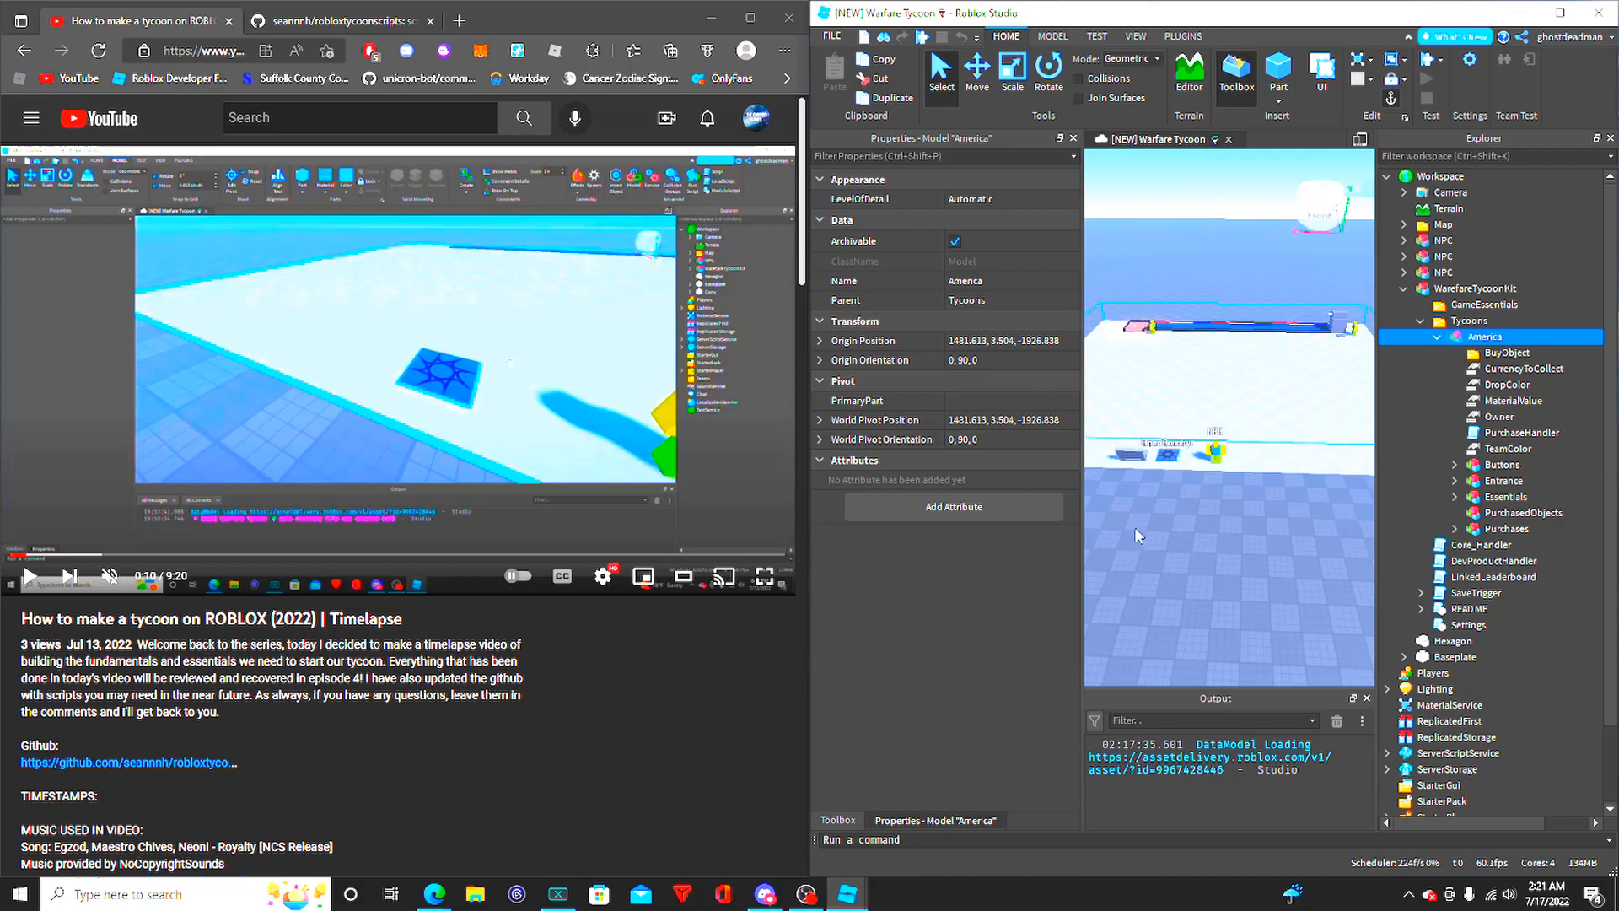
- Review the object actions available for the America model without applying any of them
left_click(1281, 324)
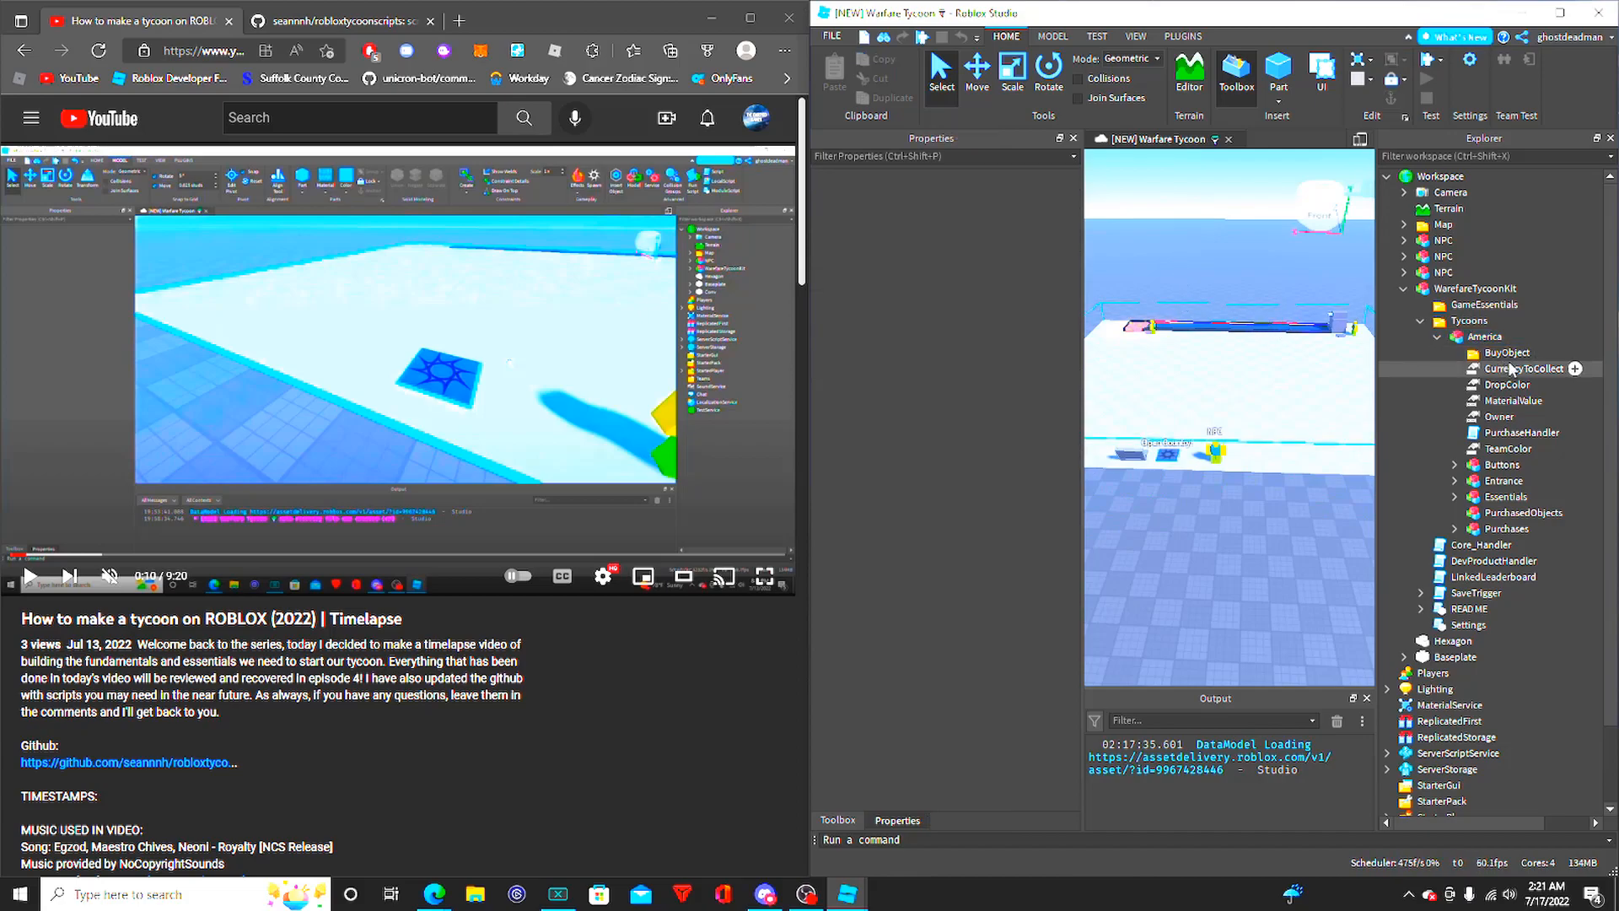
left_click(1486, 338)
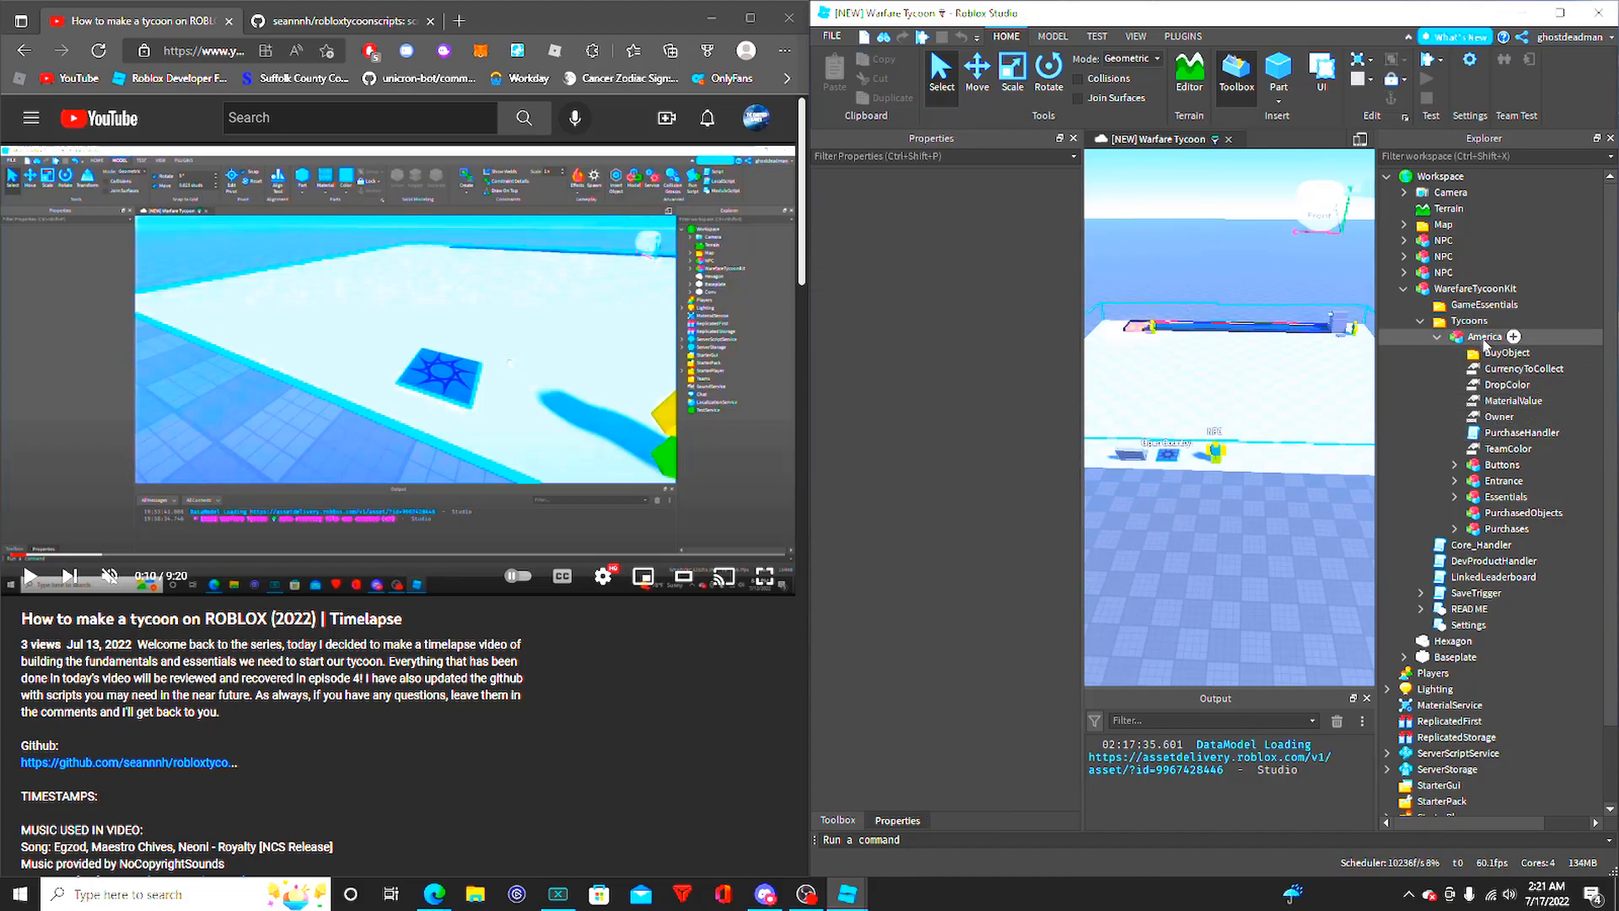
right_click(1485, 342)
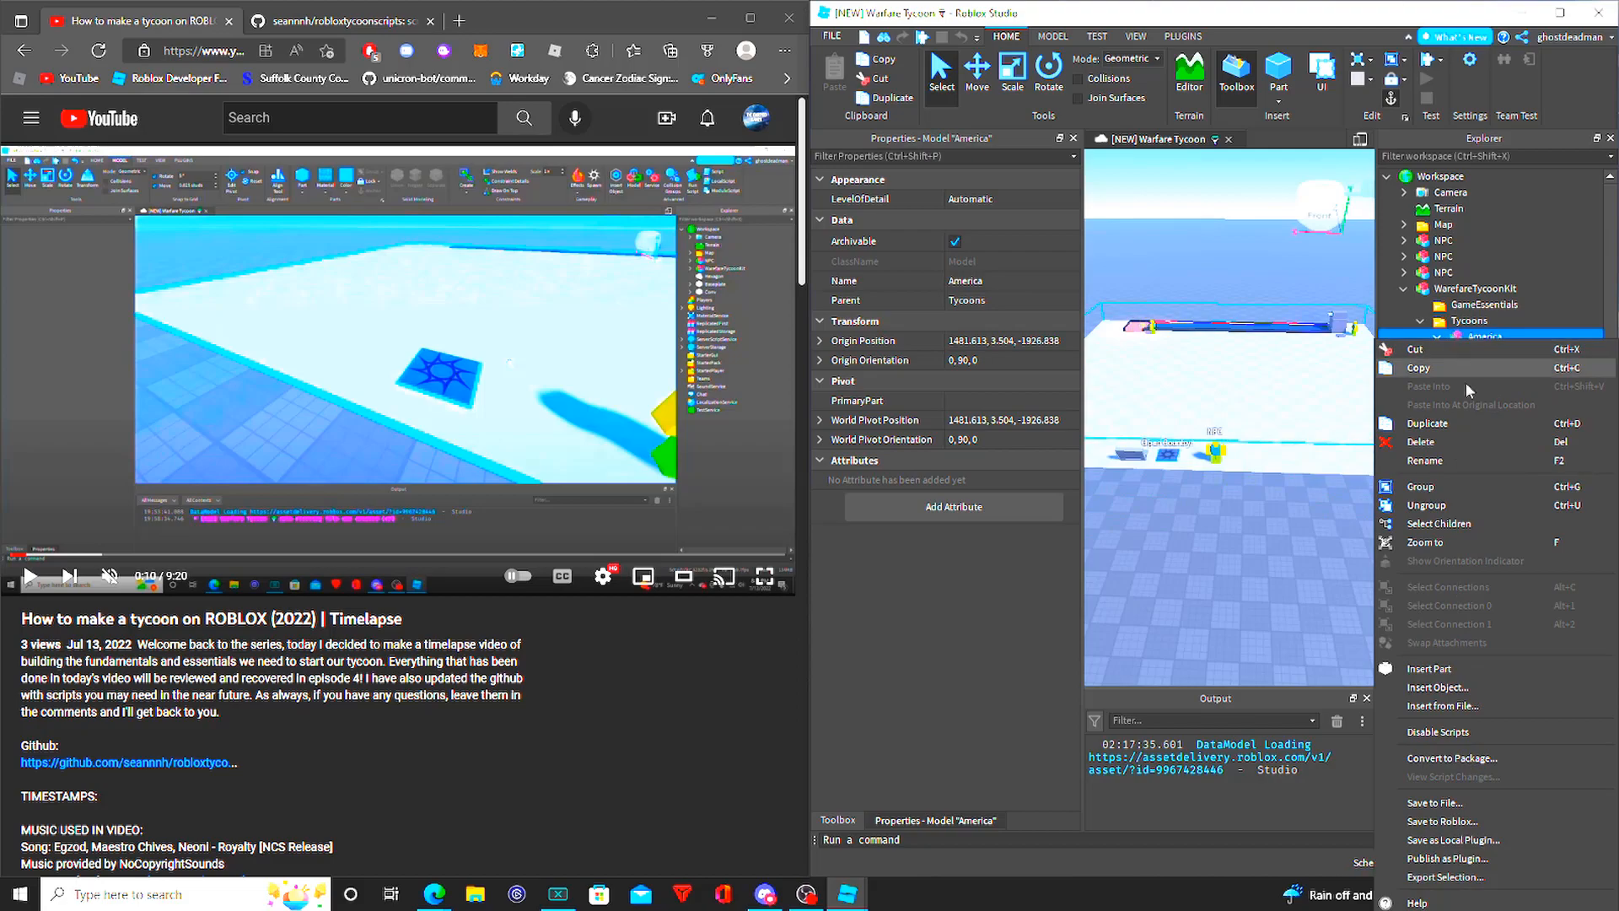
left_click(1301, 603)
- Examine the properties of America's BuyObject folder and its CurrencyToCollect, DropColor and MaterialValue objects
left_click(1505, 352)
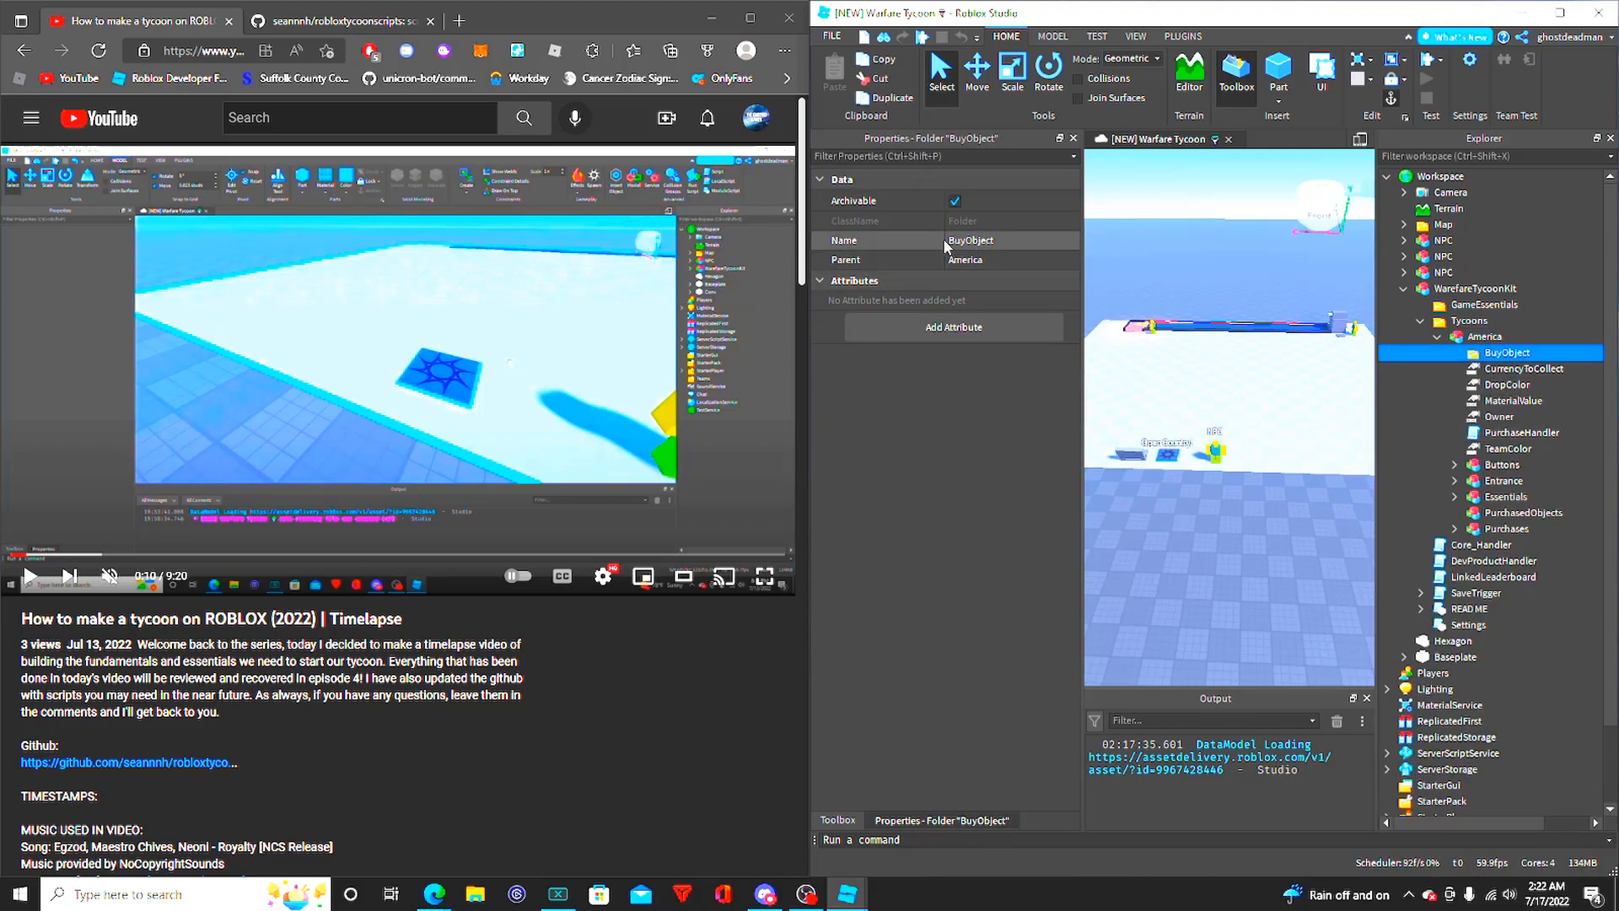
left_click(1514, 369)
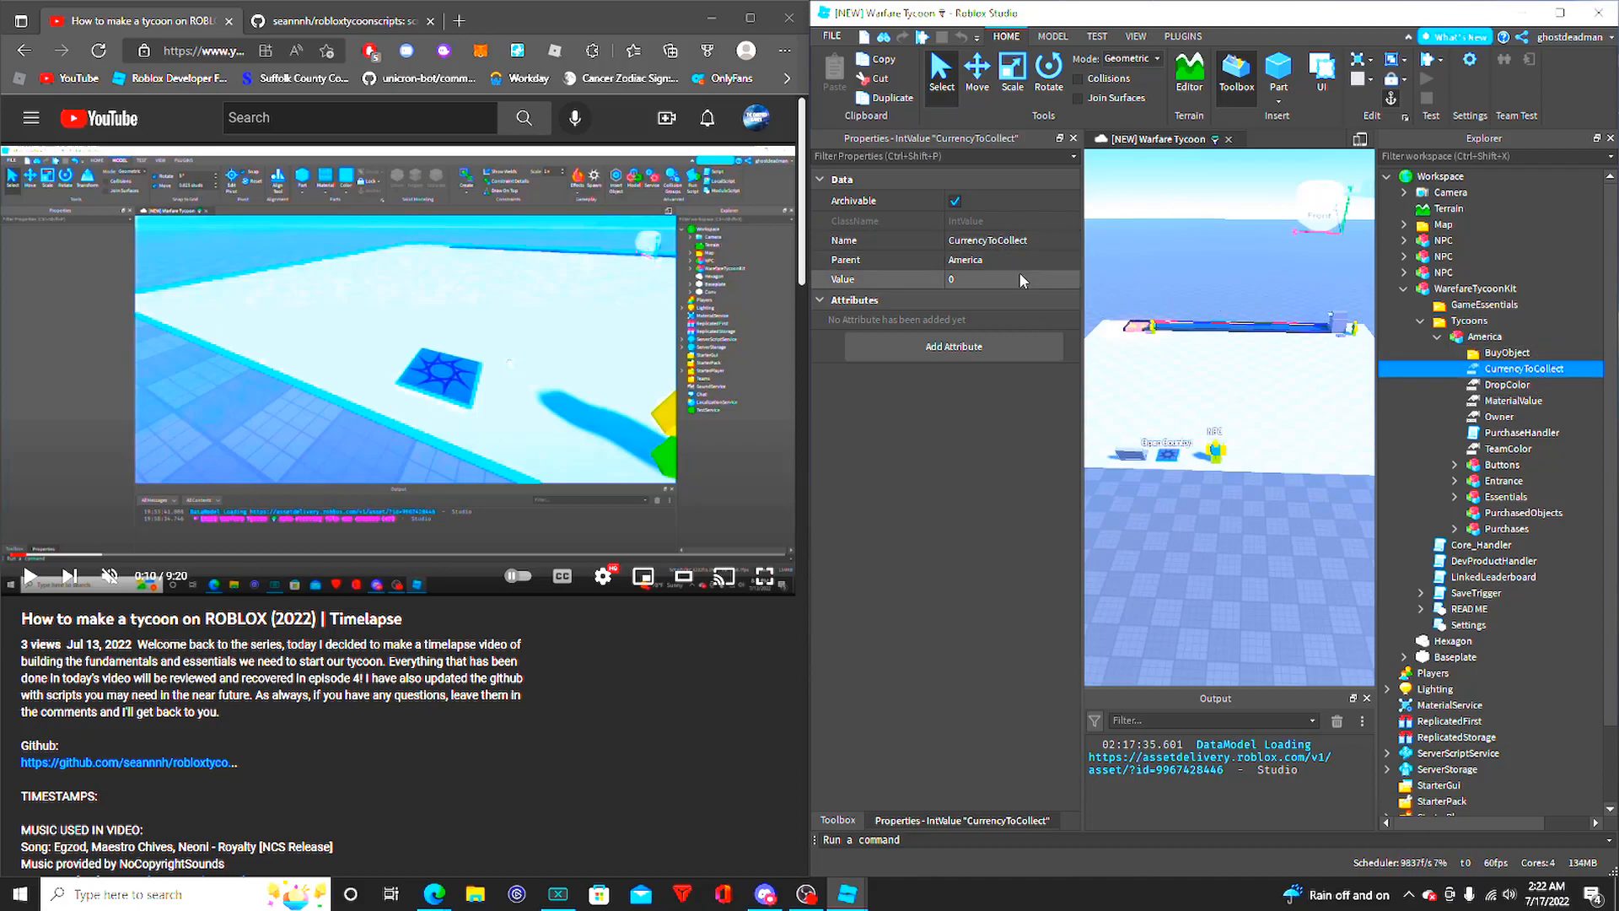
left_click(1508, 386)
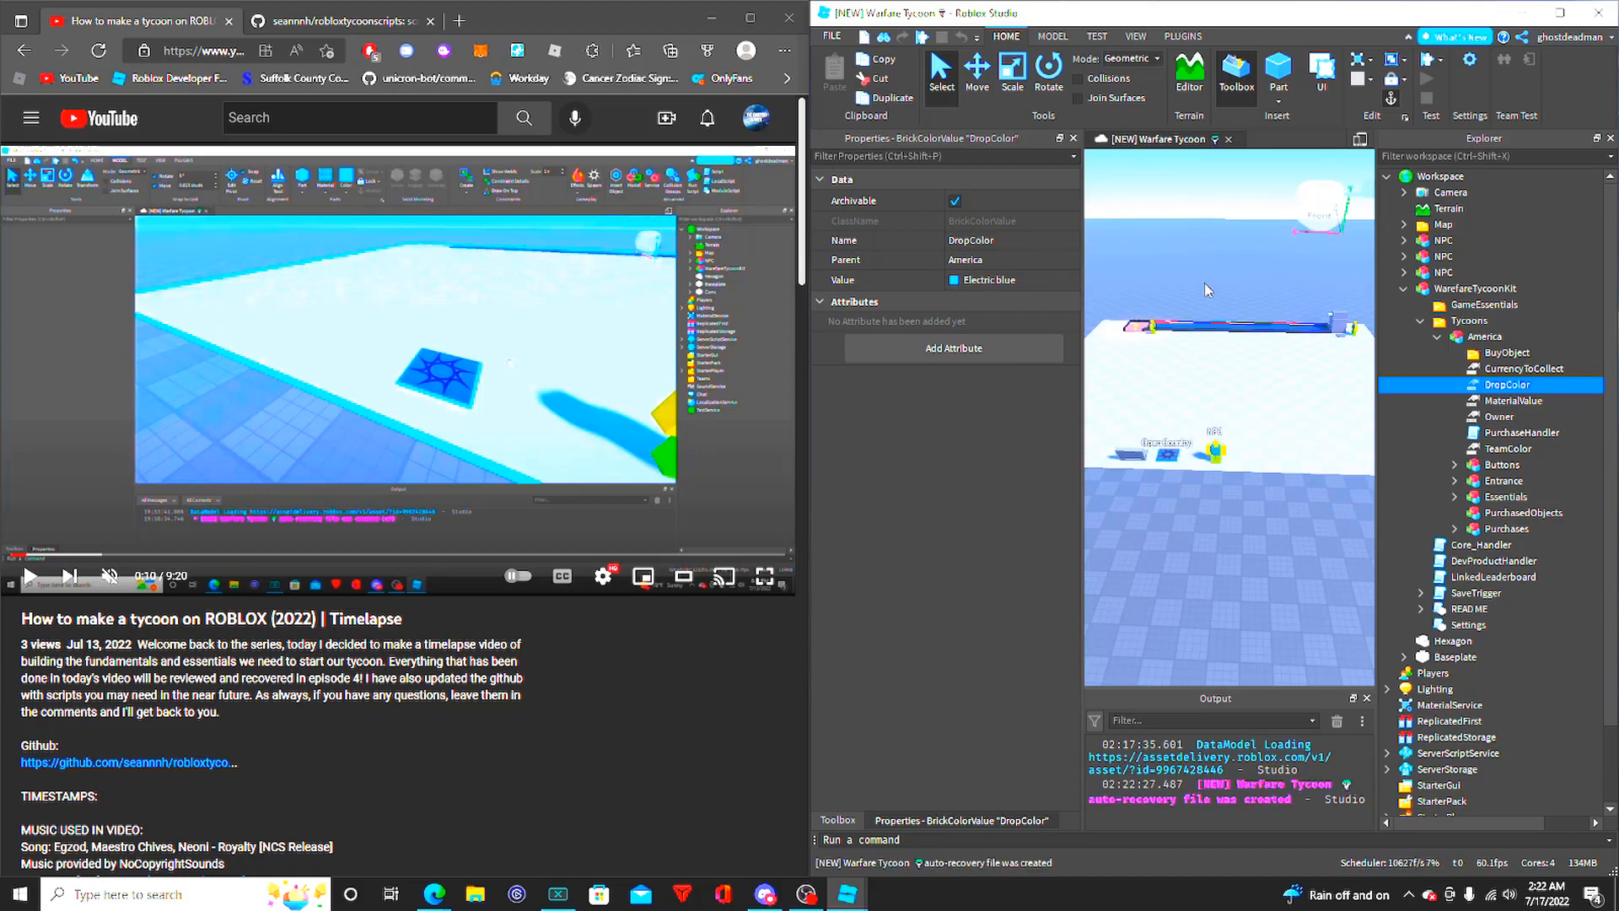
key("Down")
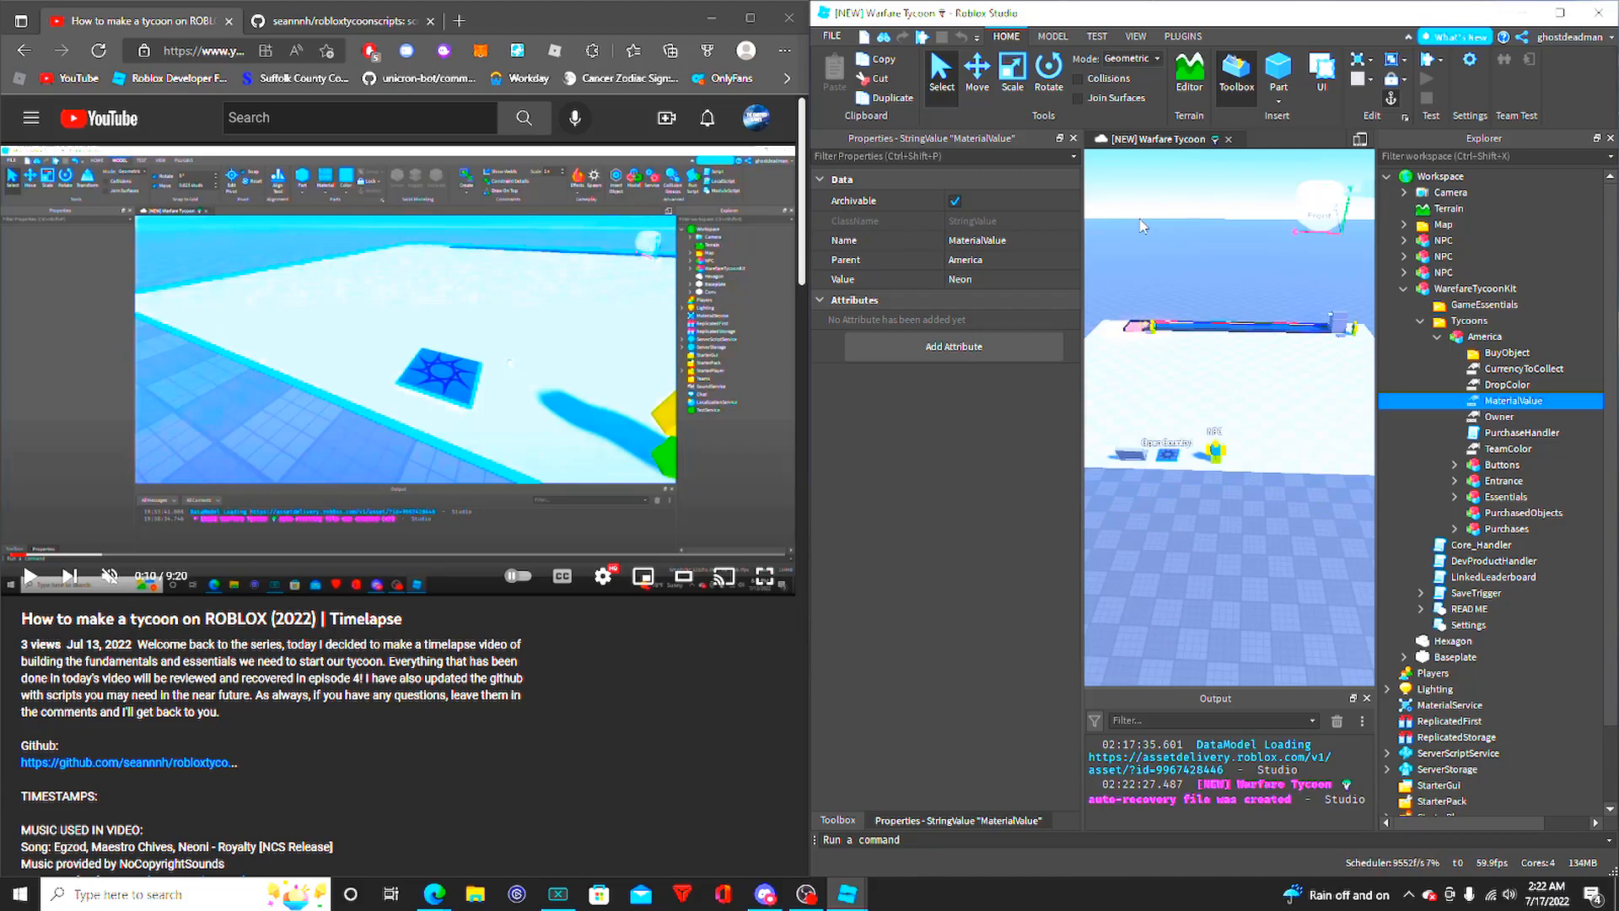
- Review the list of part materials that can serve as names for MaterialValue
left_click(1052, 36)
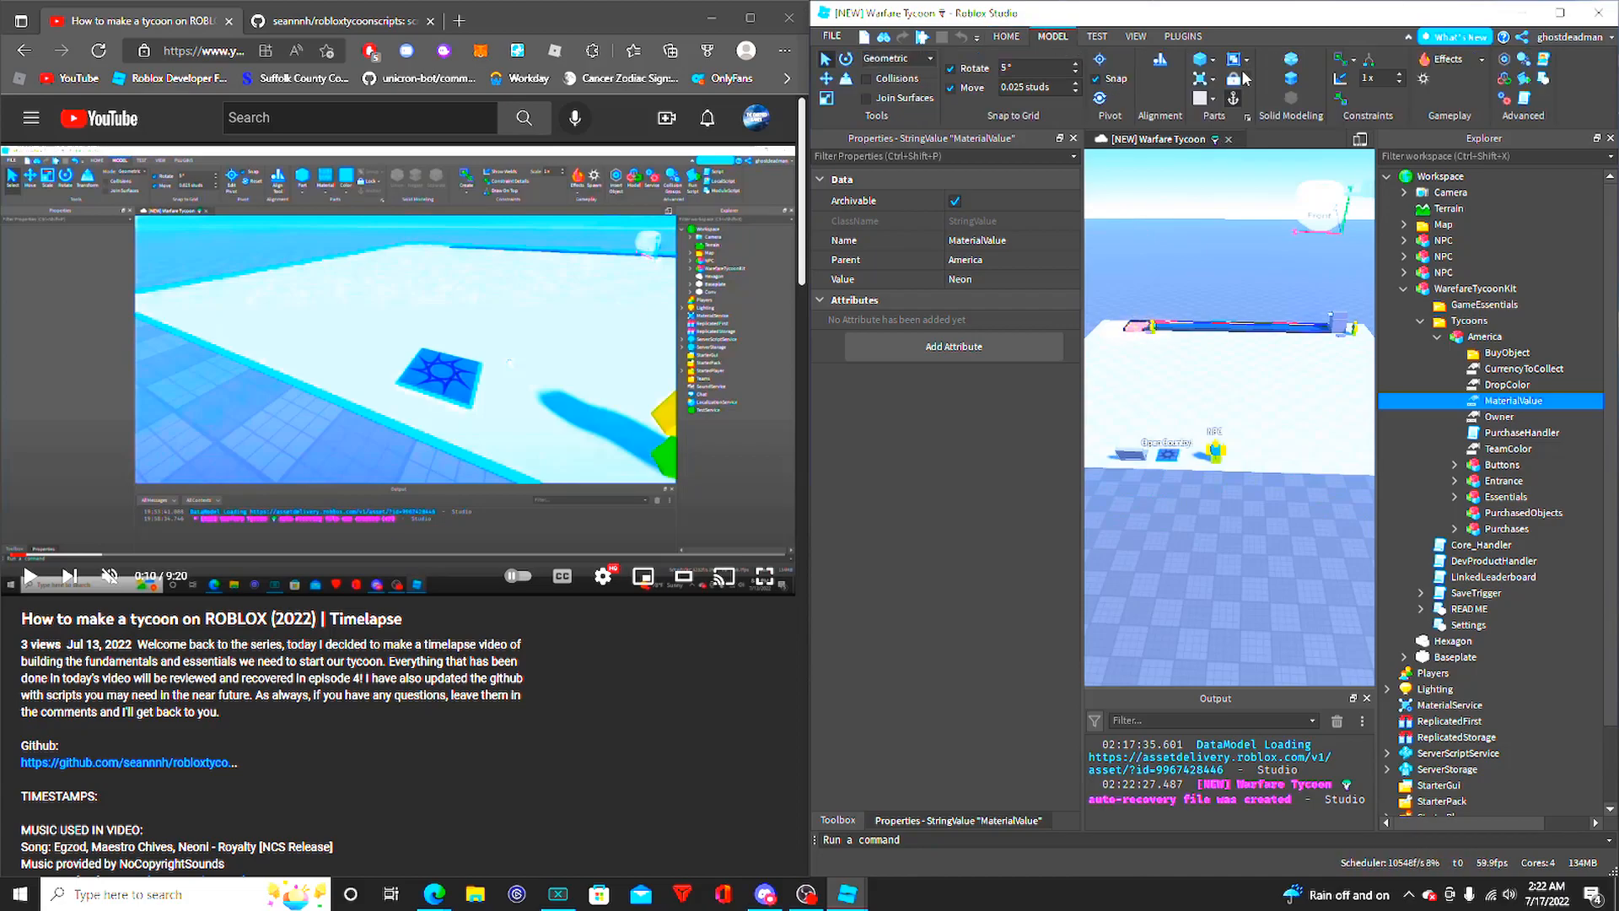
left_click(1213, 94)
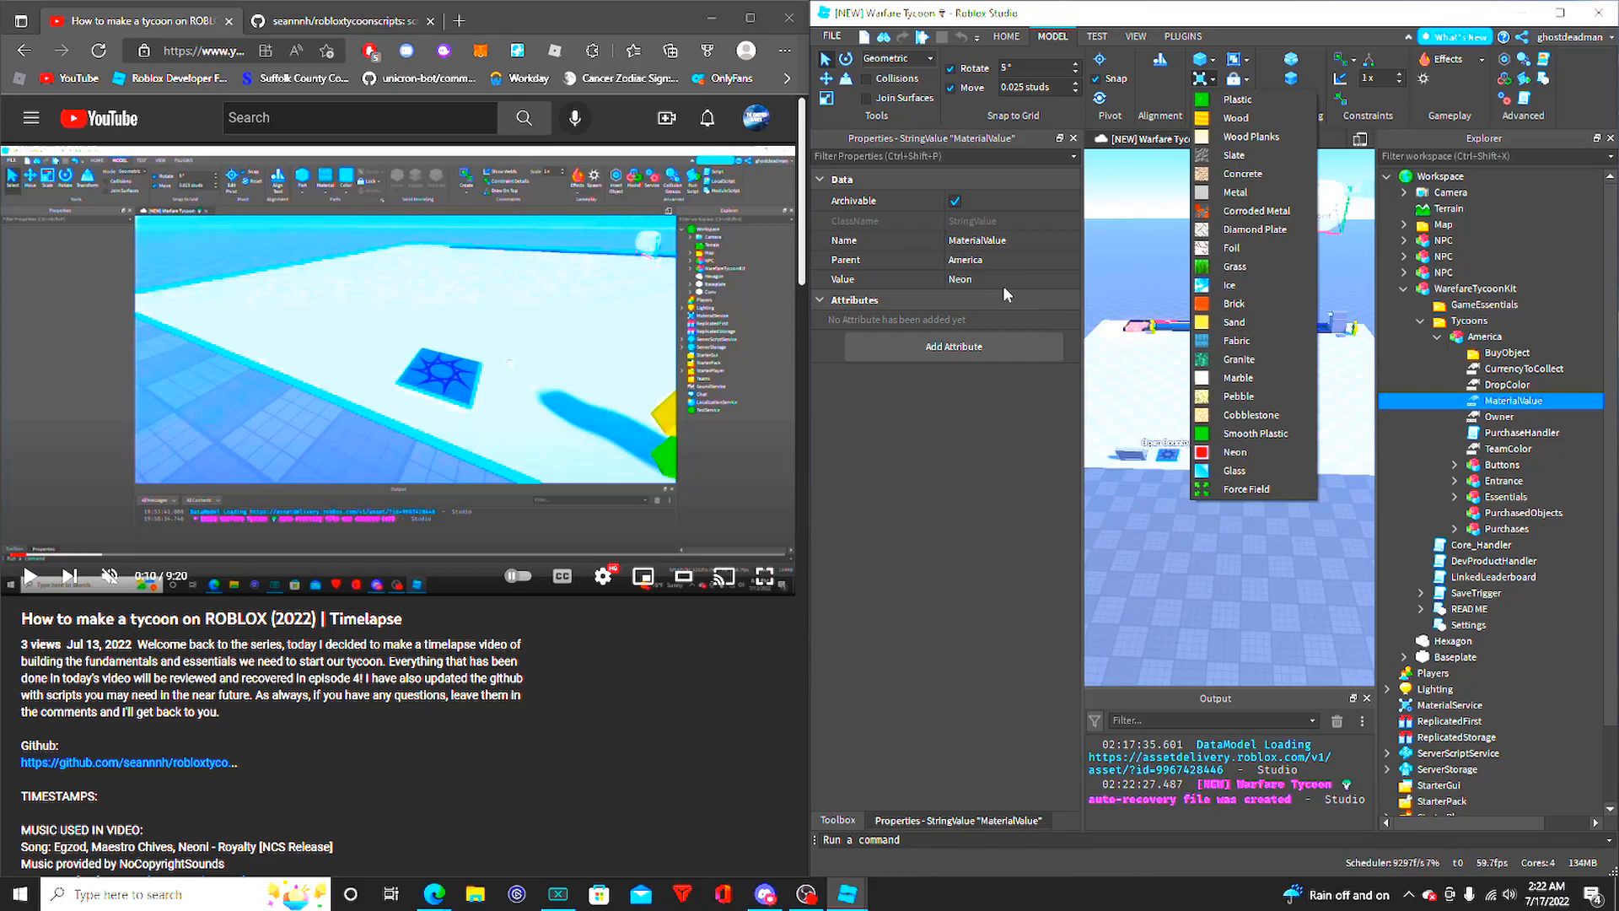
left_click(1240, 492)
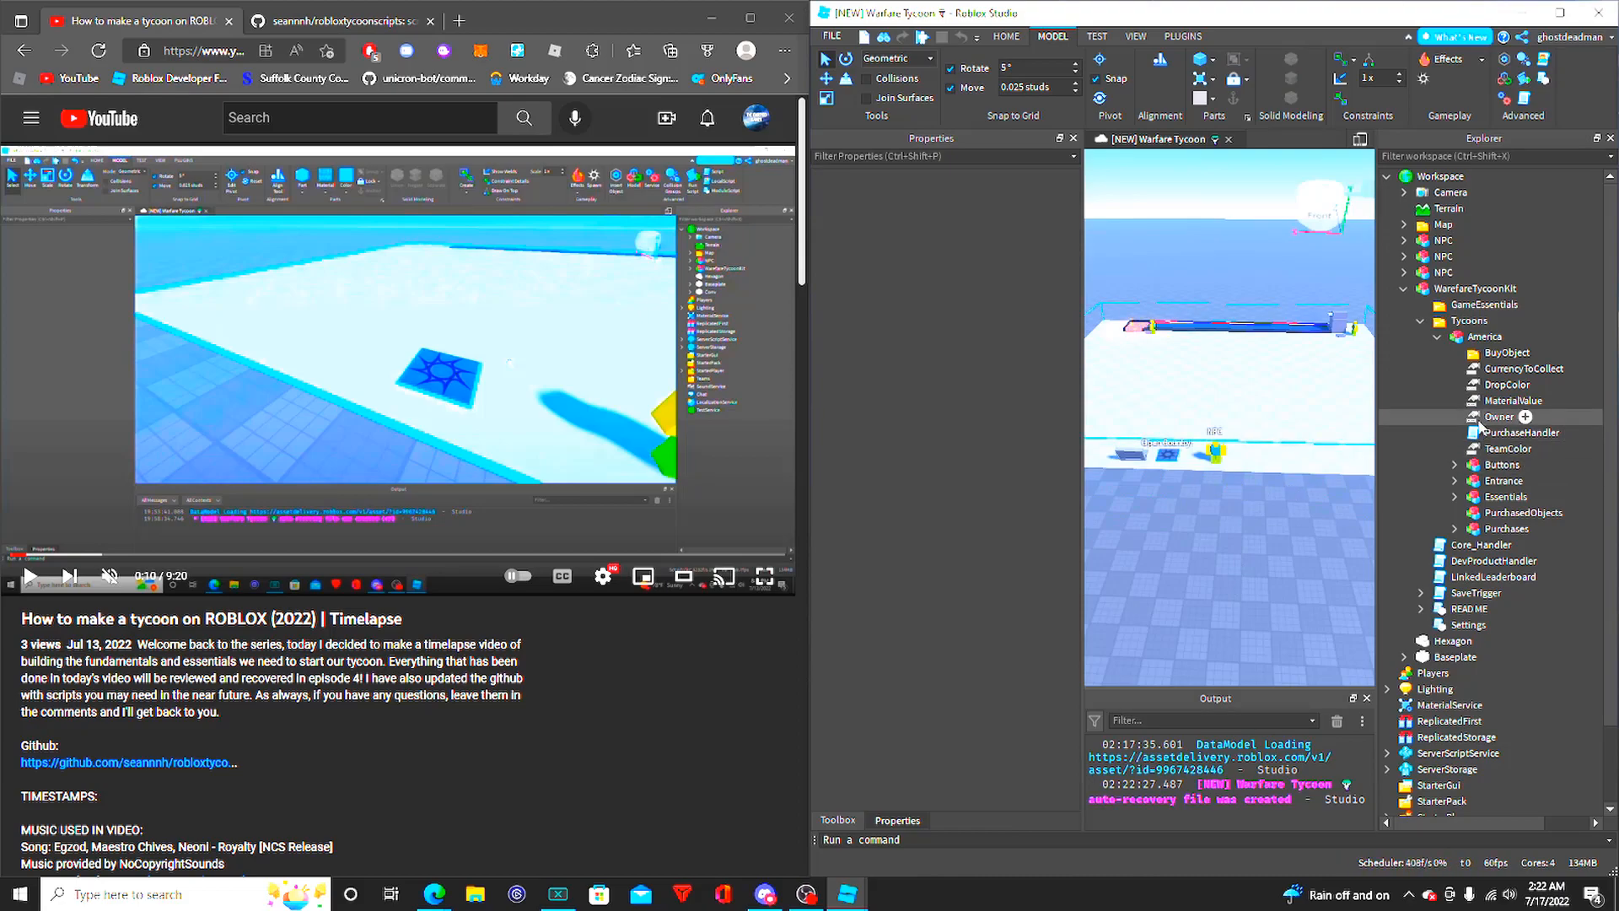
- Examine the properties of the Owner value, the PurchaseHandler script and the TeamColor value in the America model
left_click(1486, 418)
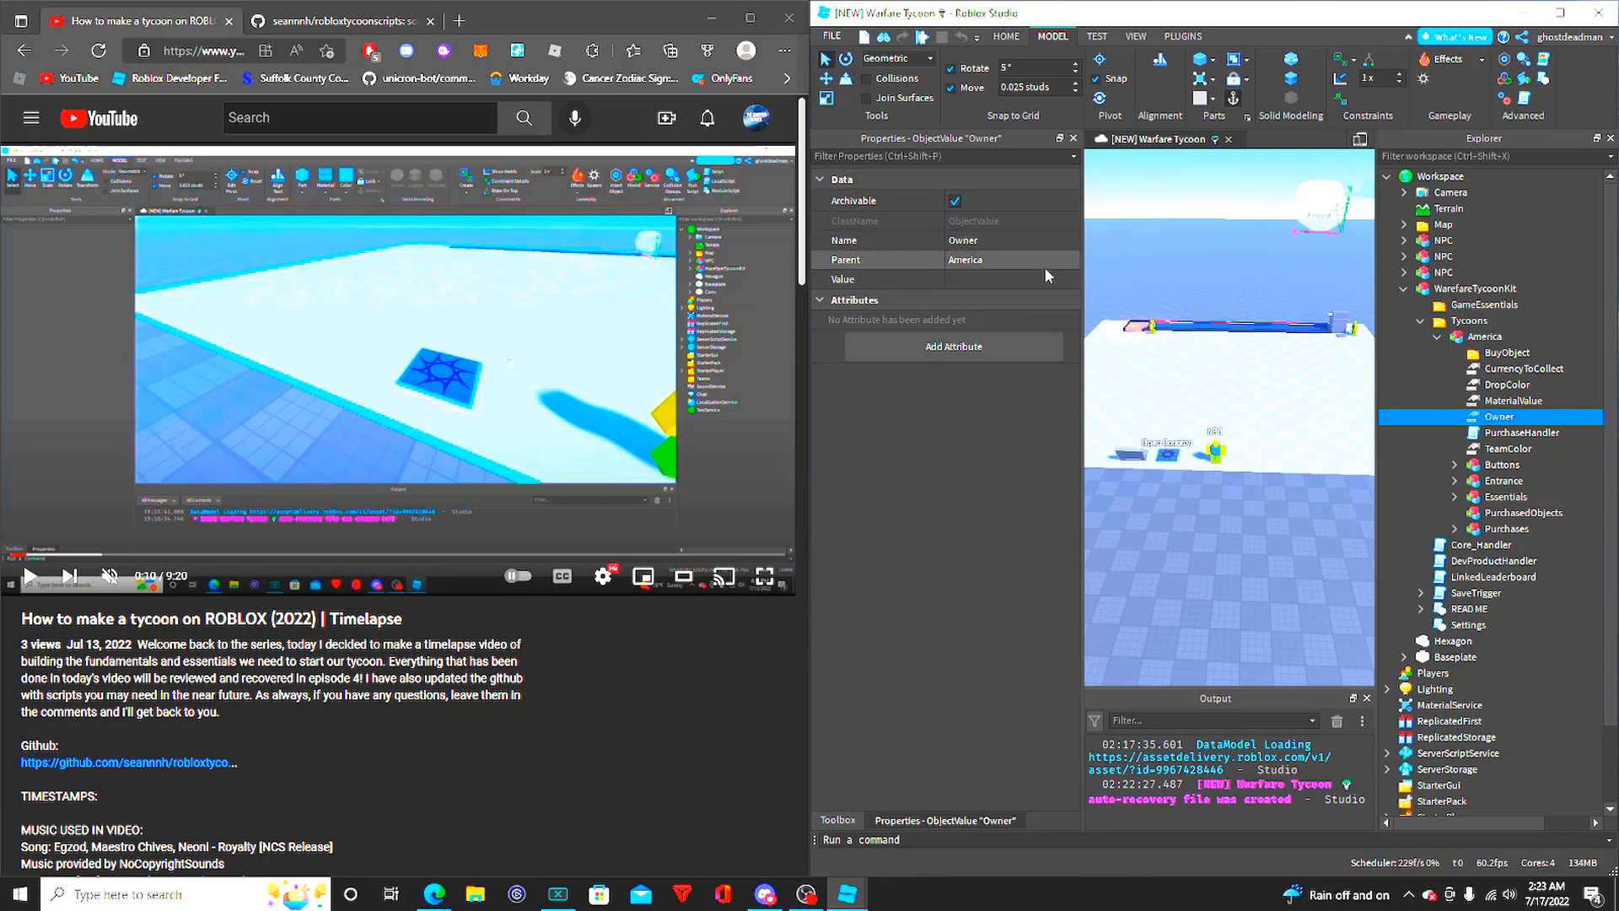
left_click(1486, 433)
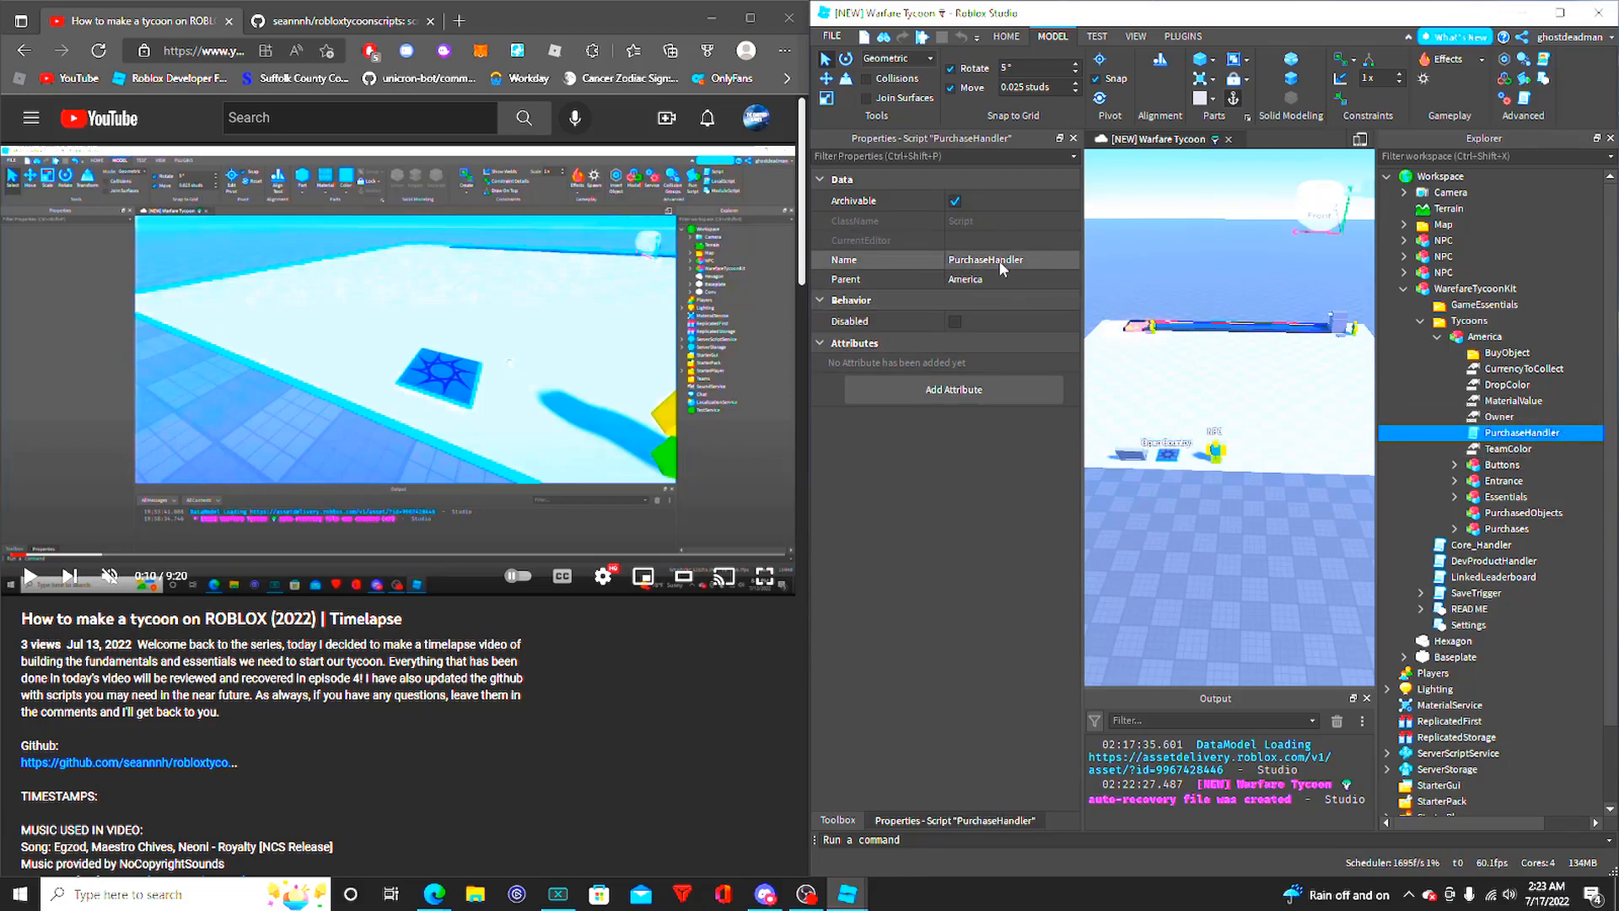
left_click(1402, 449)
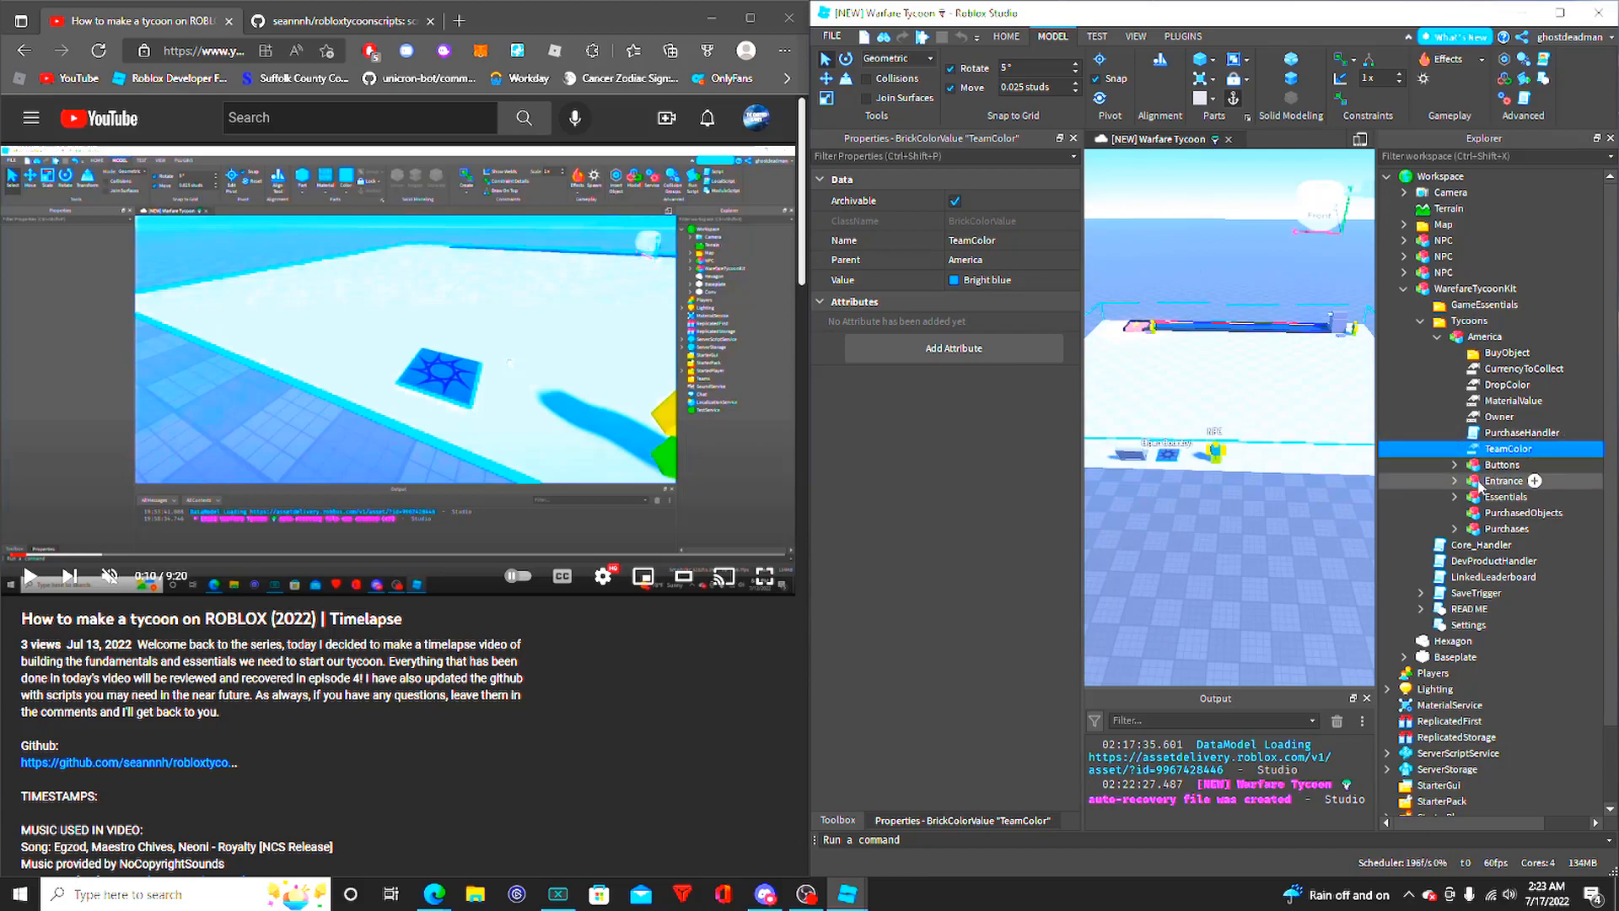
- Go through America's value objects and PurchaseHandler script again, and its Buttons, Entrance, Essentials and Purchases models
left_click(1512, 401)
left_click(1506, 386)
left_click(1510, 369)
left_click(1507, 434)
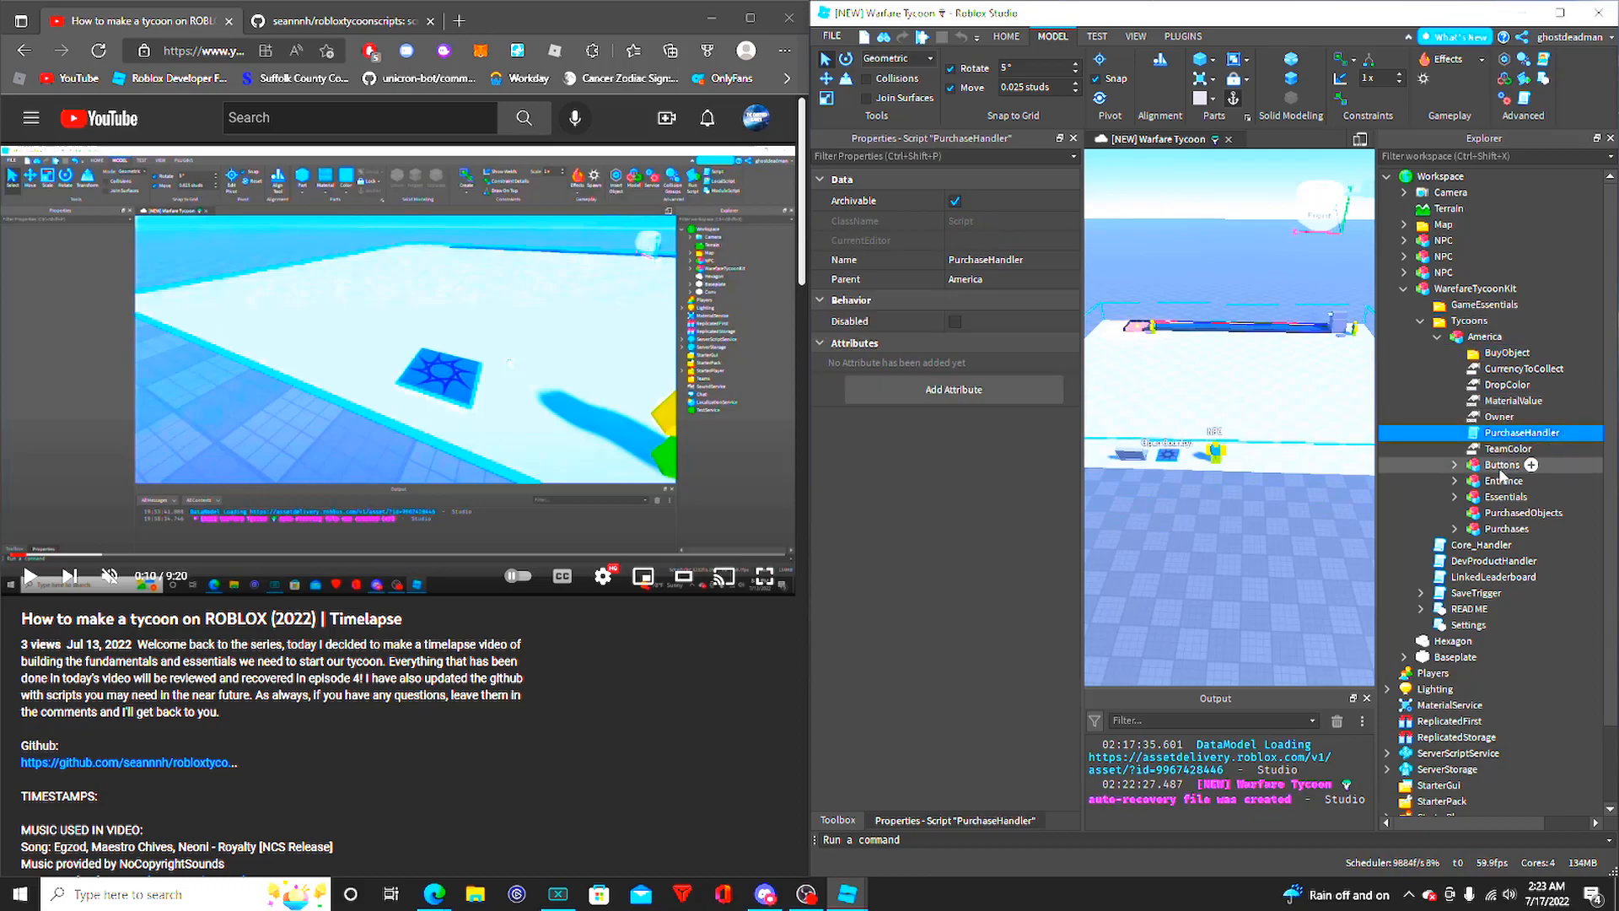
left_click(1505, 464)
left_click(1506, 481)
left_click(1507, 497)
left_click(1507, 528)
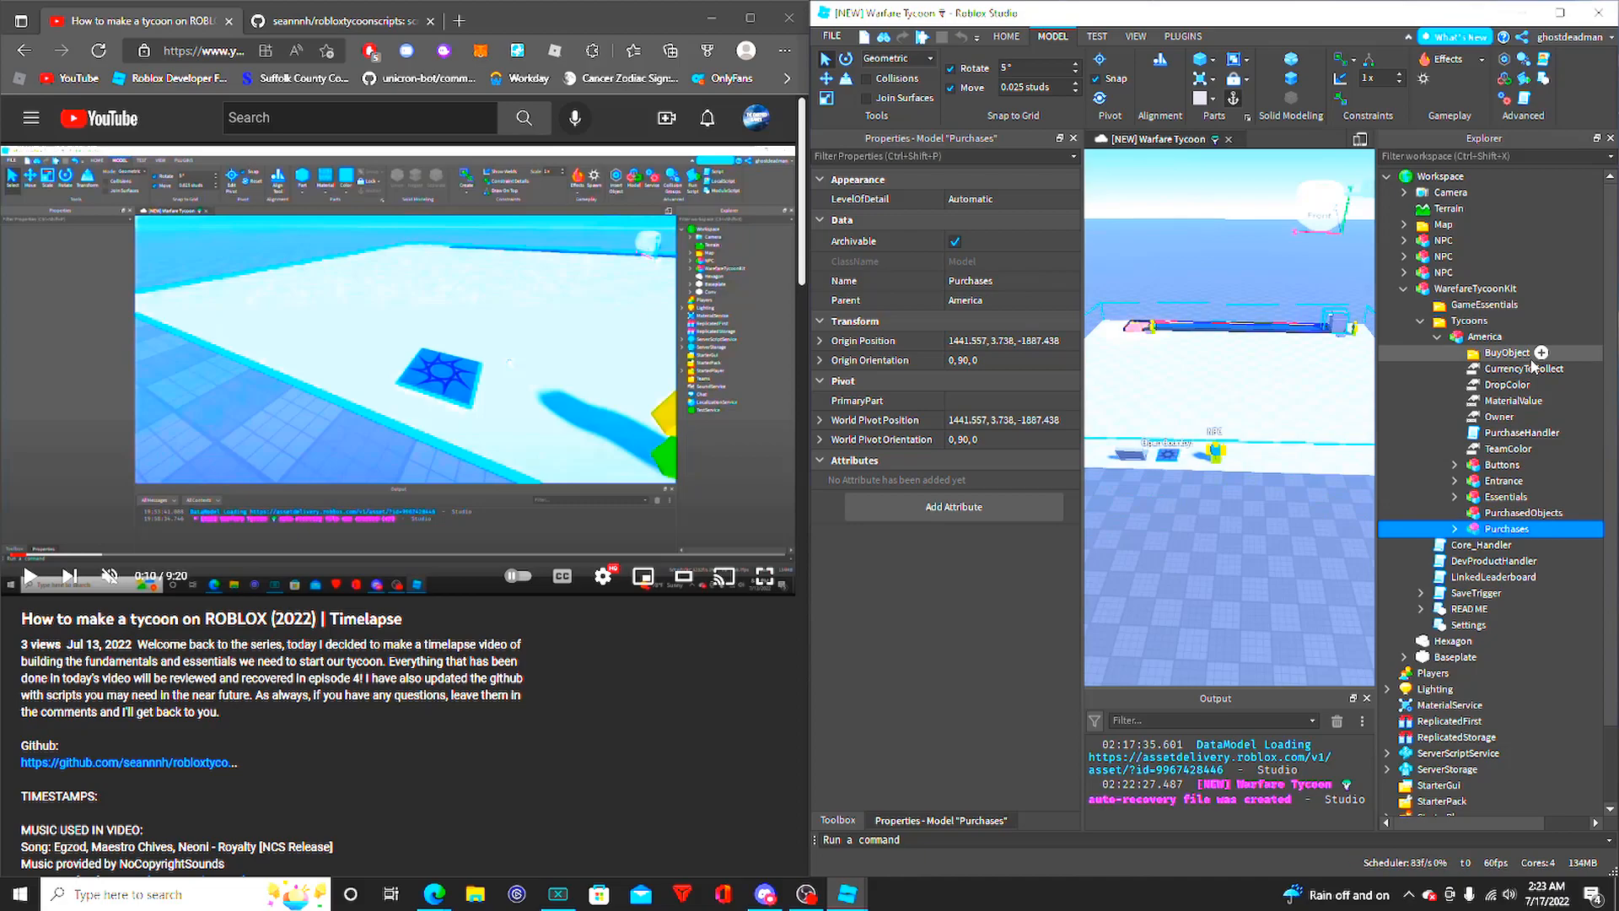
- Review the properties of the America model and its Buttons, Entrance, Essentials, PurchasedObjects and Purchases models
left_click(1486, 337)
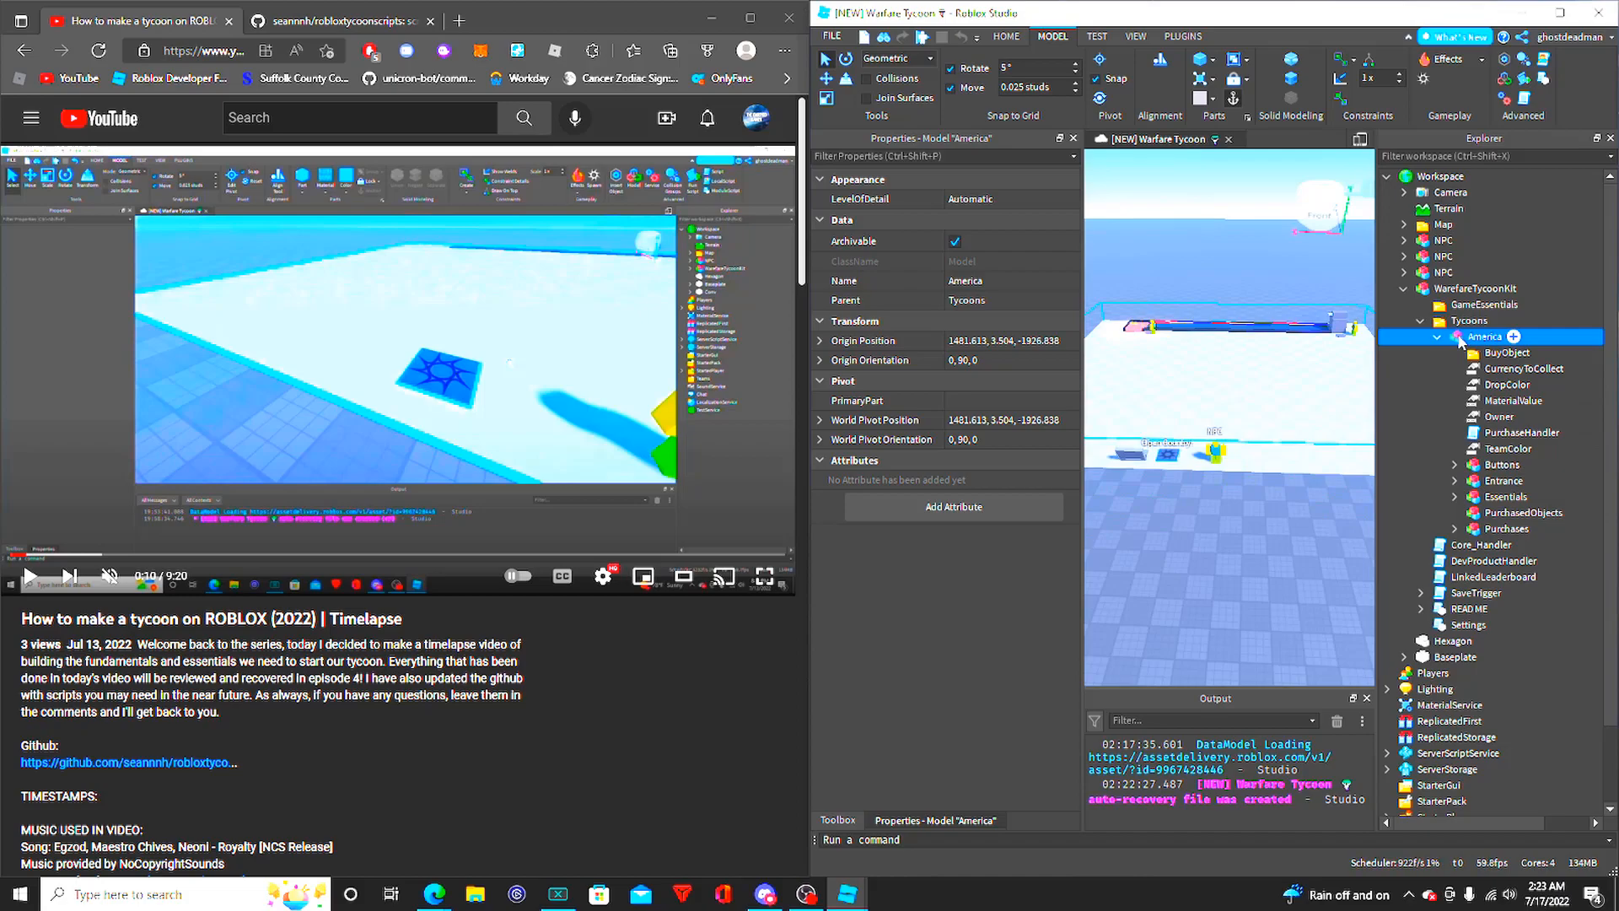
left_click(1503, 464)
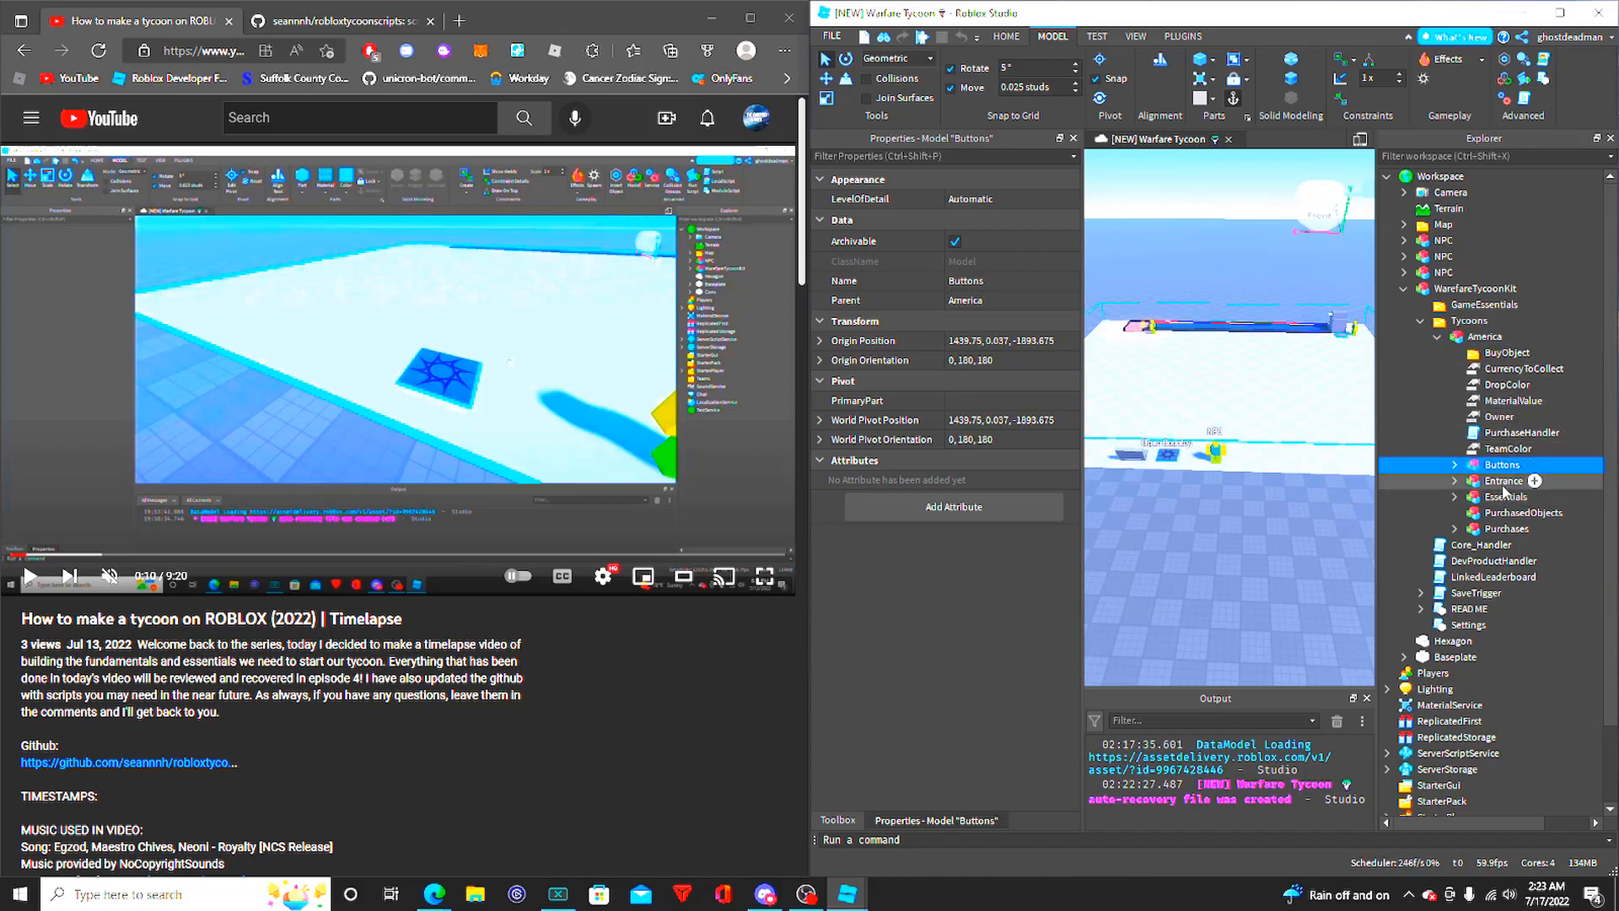
left_click(1505, 485)
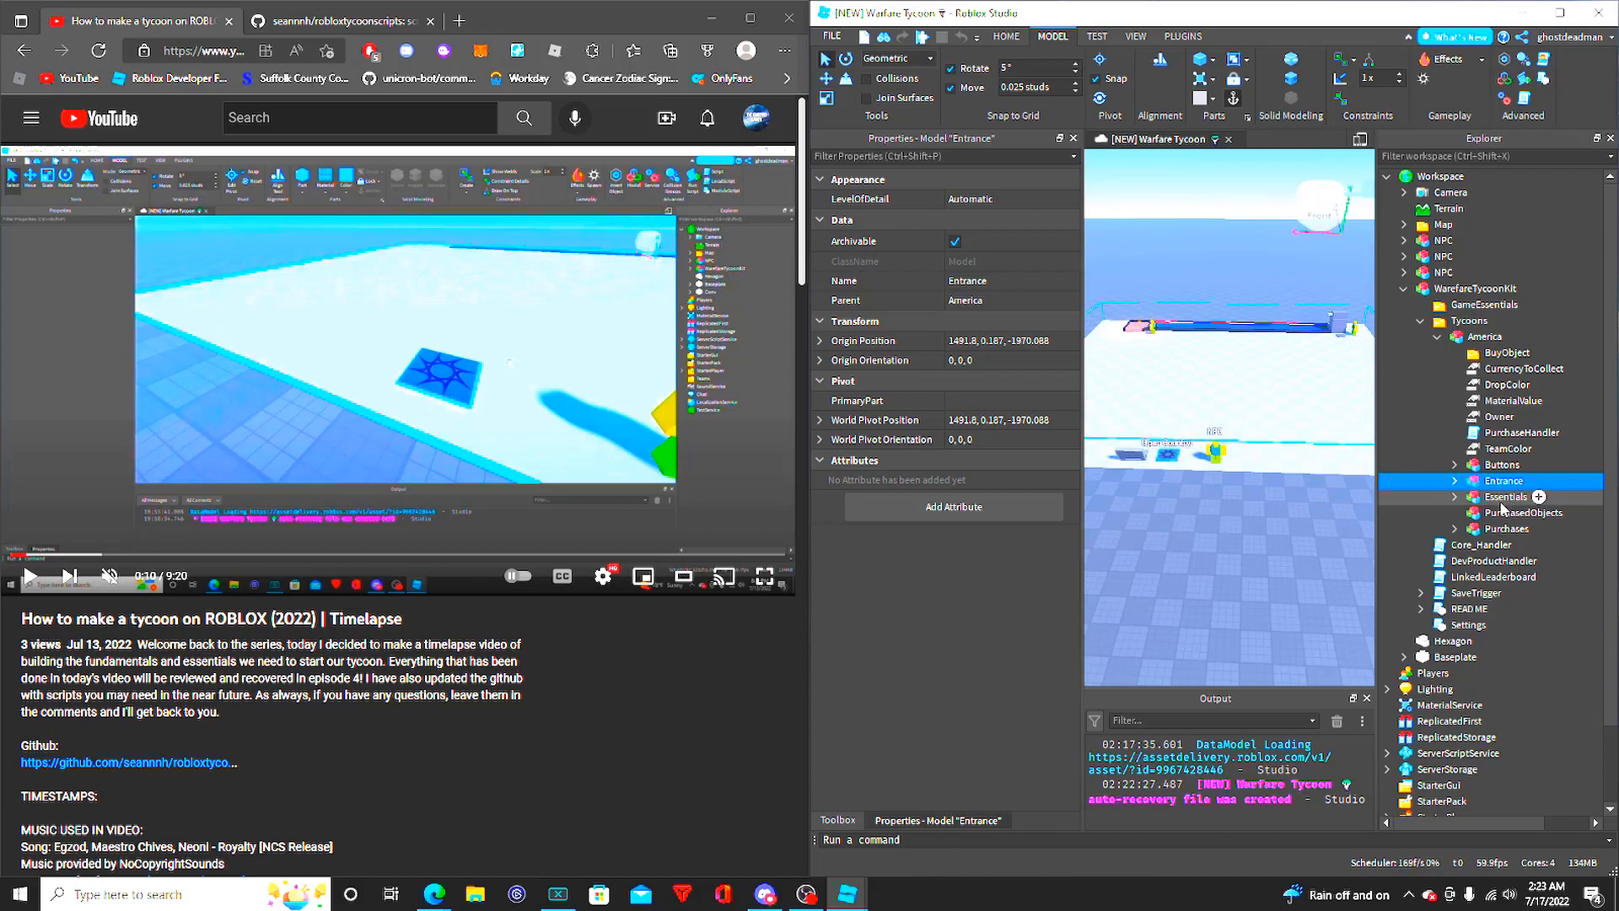
left_click(1504, 500)
left_click(1506, 518)
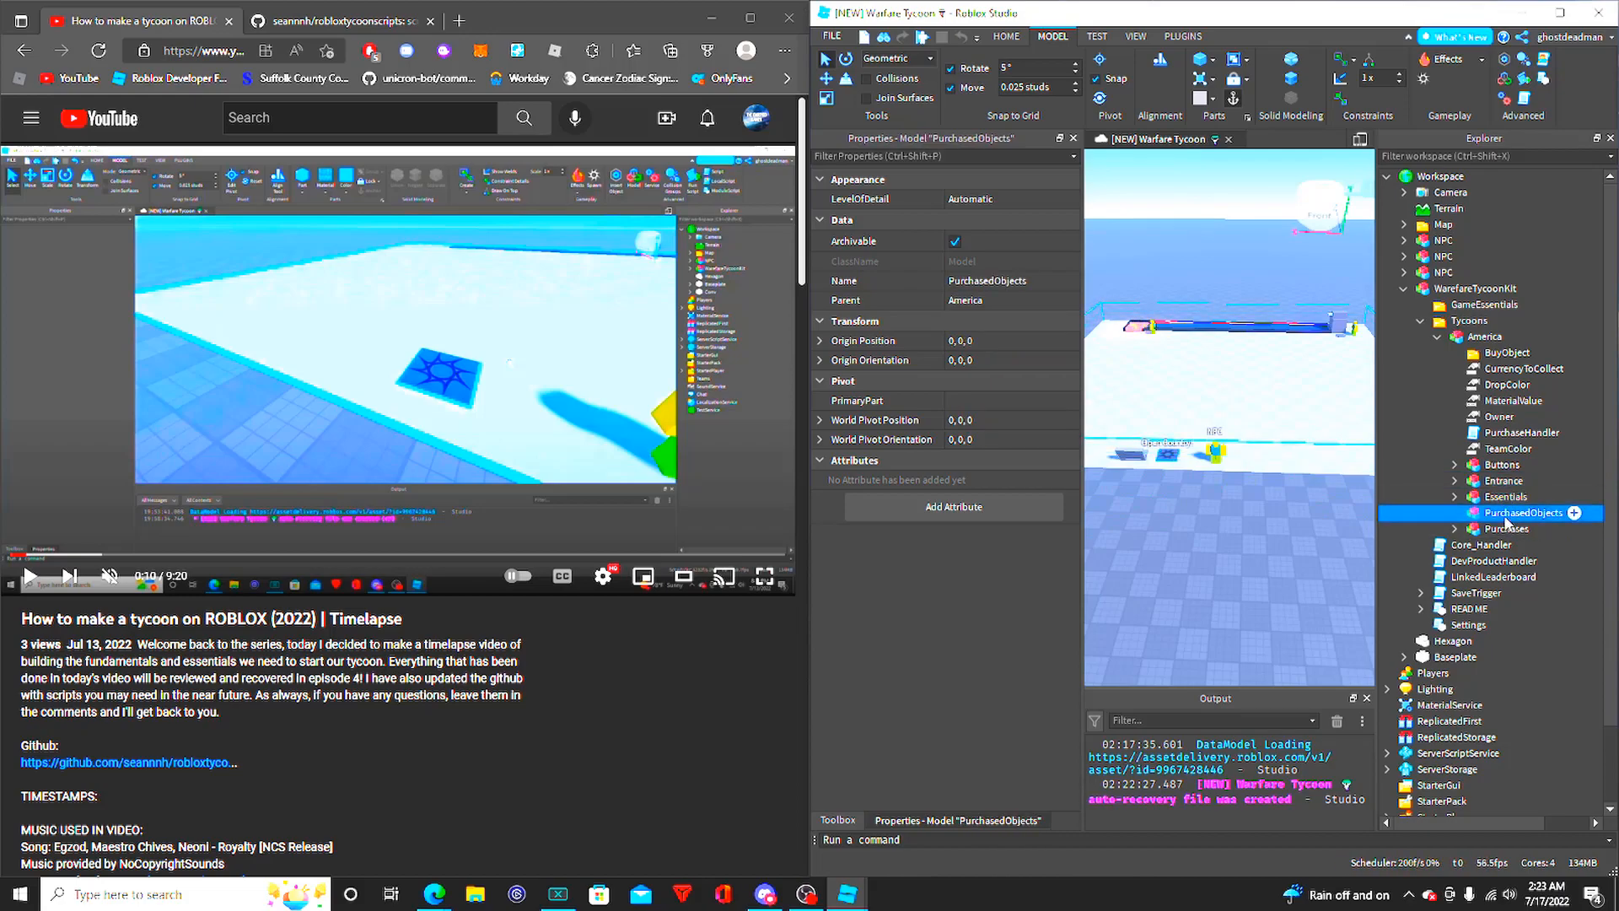
left_click(1509, 530)
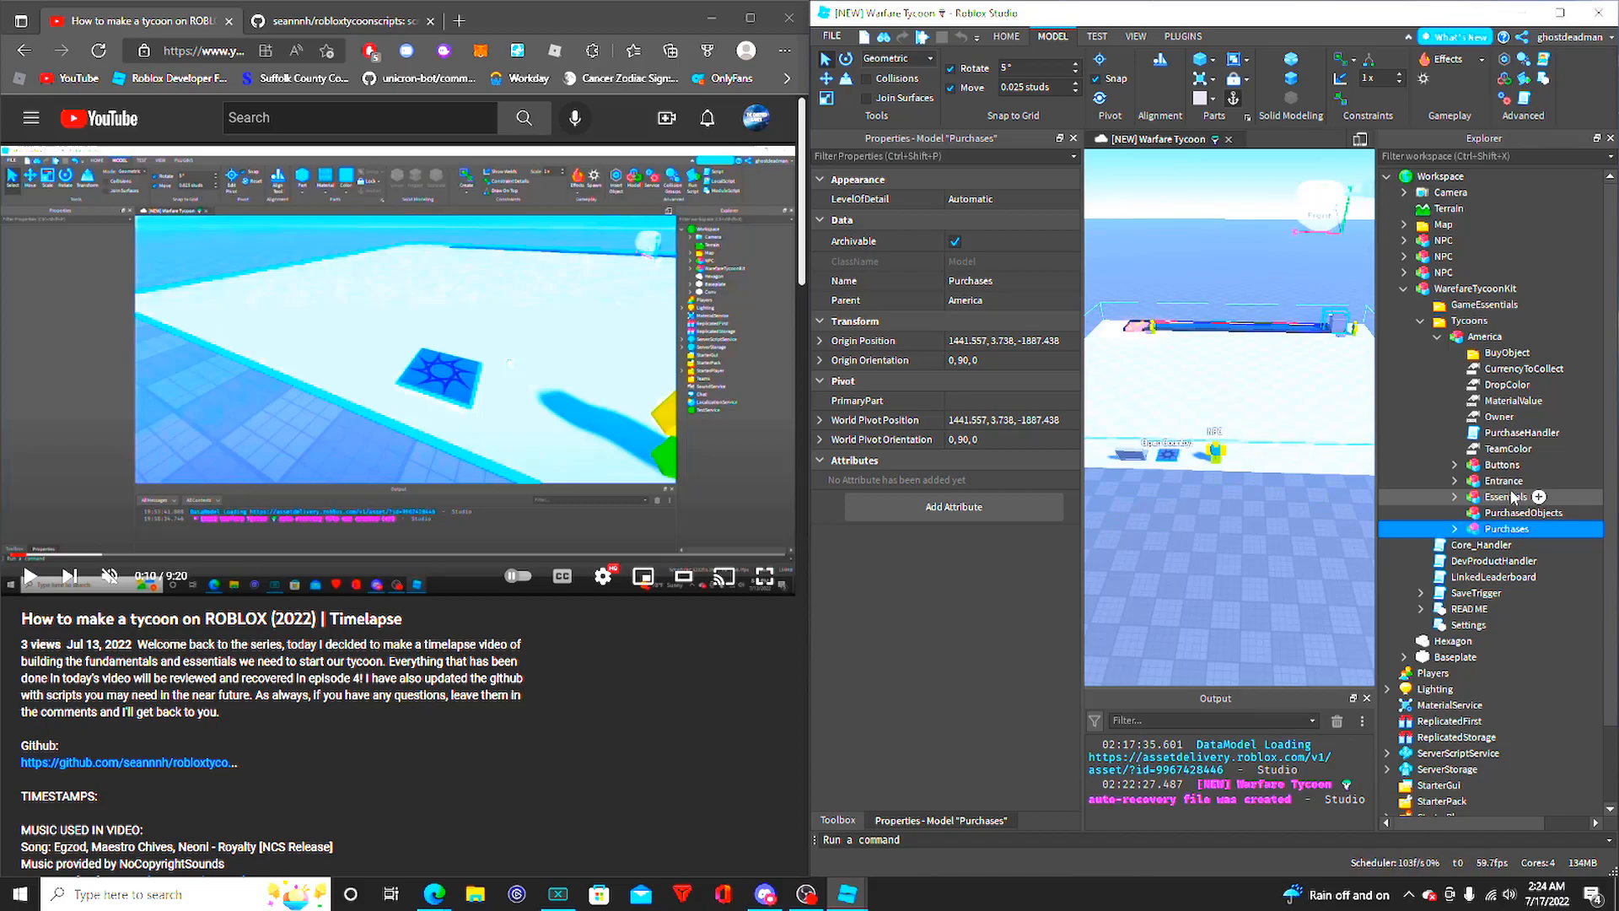
- Expand America's Essentials model and look closely at the spawn pad in the scene
left_click(1492, 517)
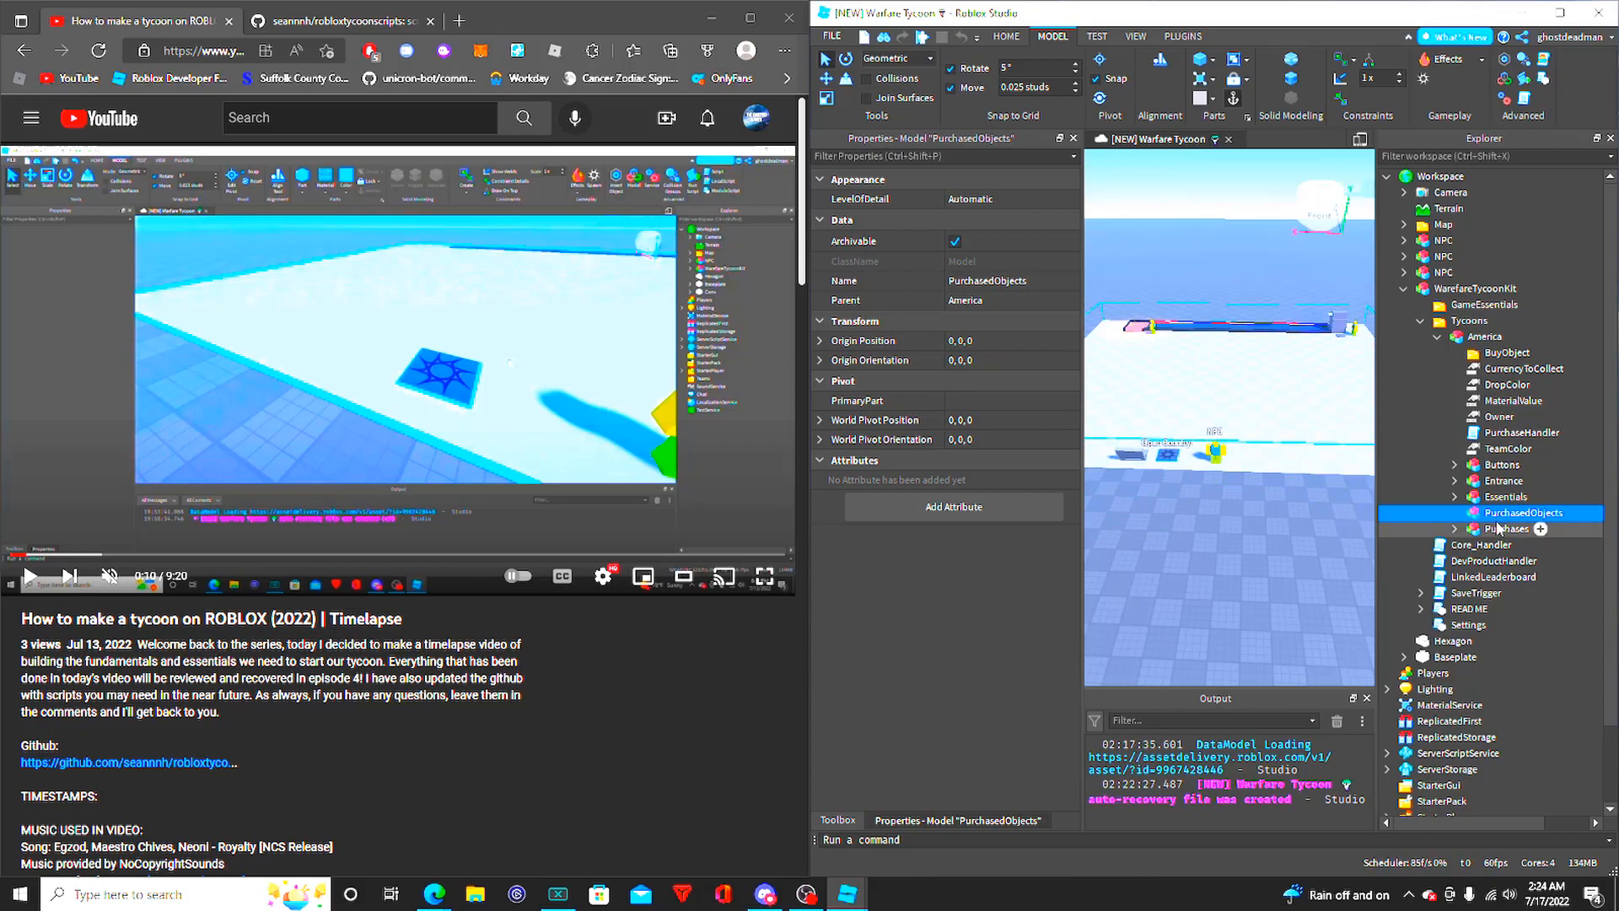
left_click(1485, 500)
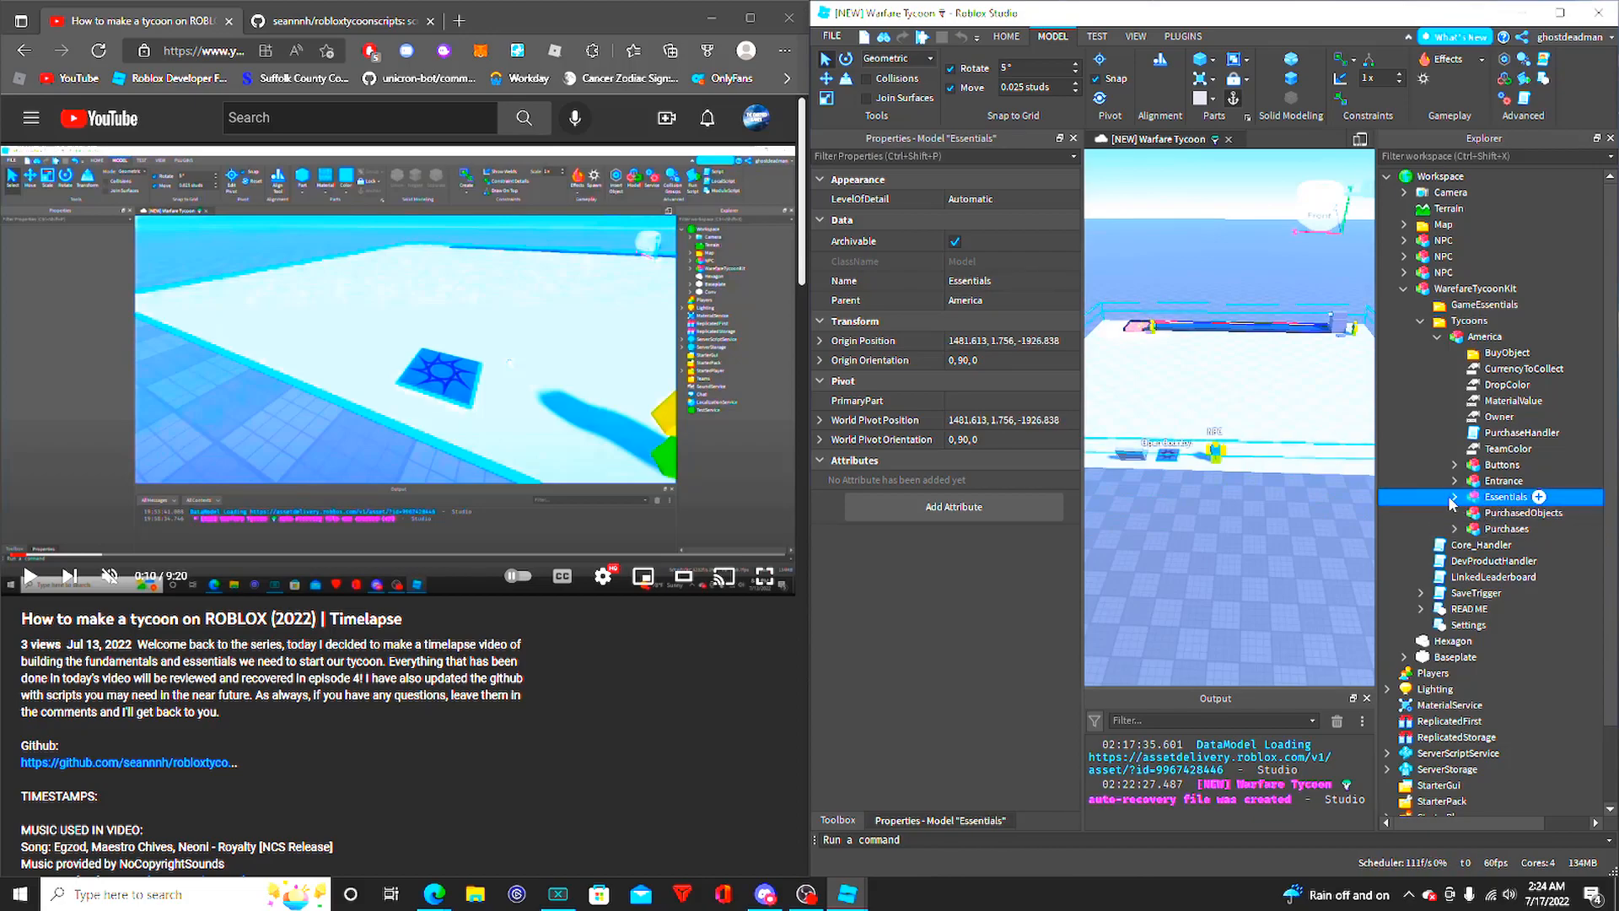
left_click(1456, 496)
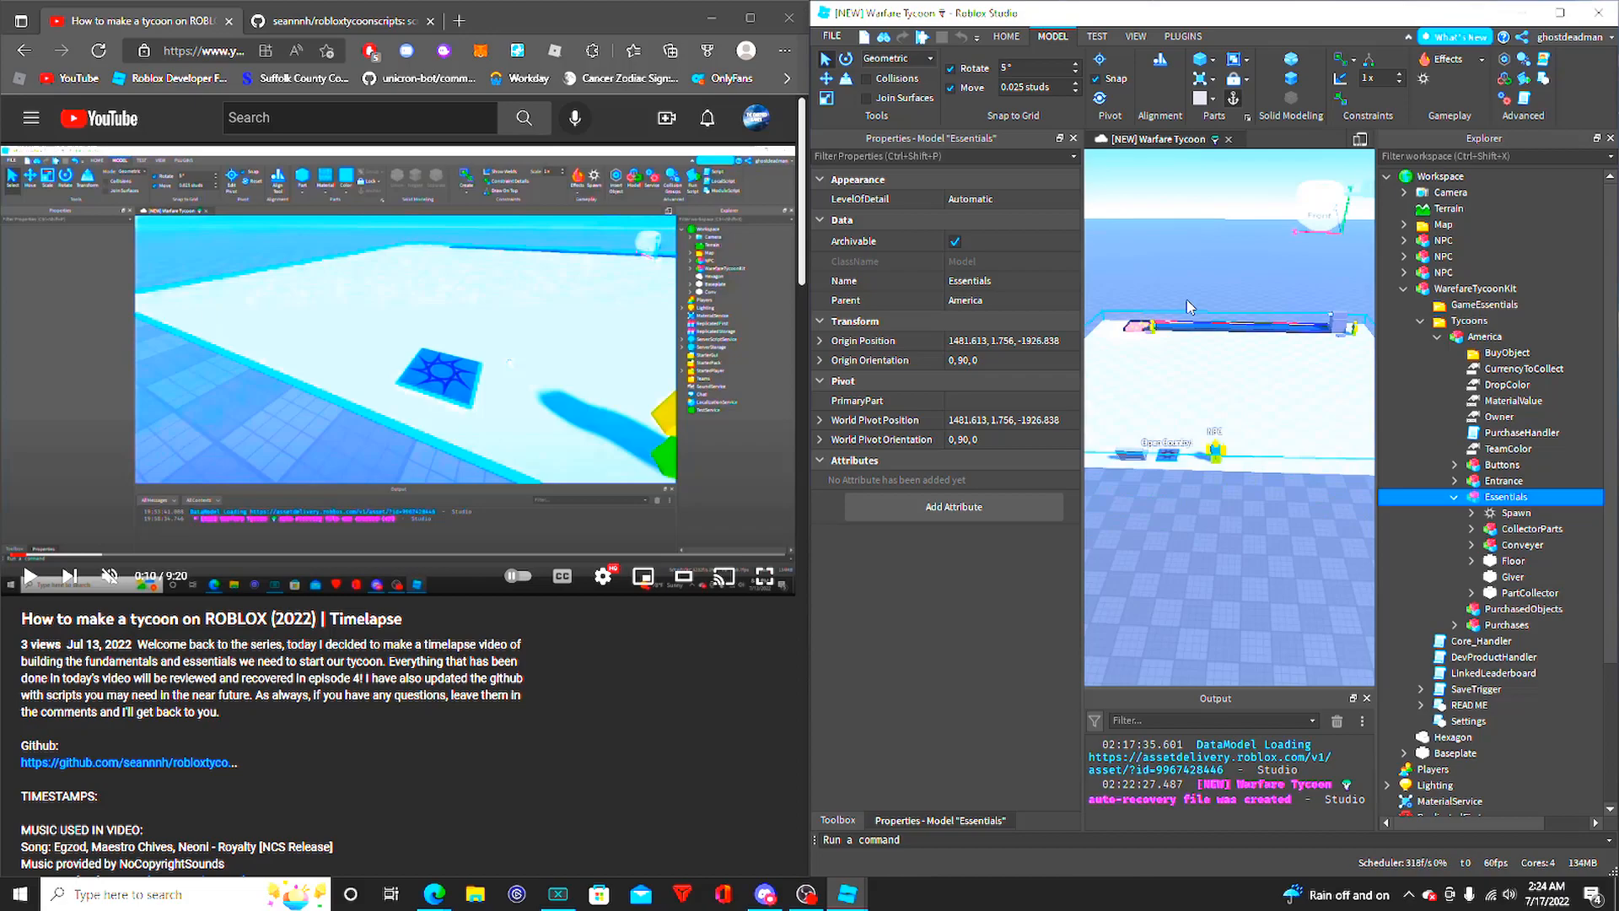
key("w")
right_click_drag(1187, 307, 1217, 341)
key("w")
left_click(1221, 312)
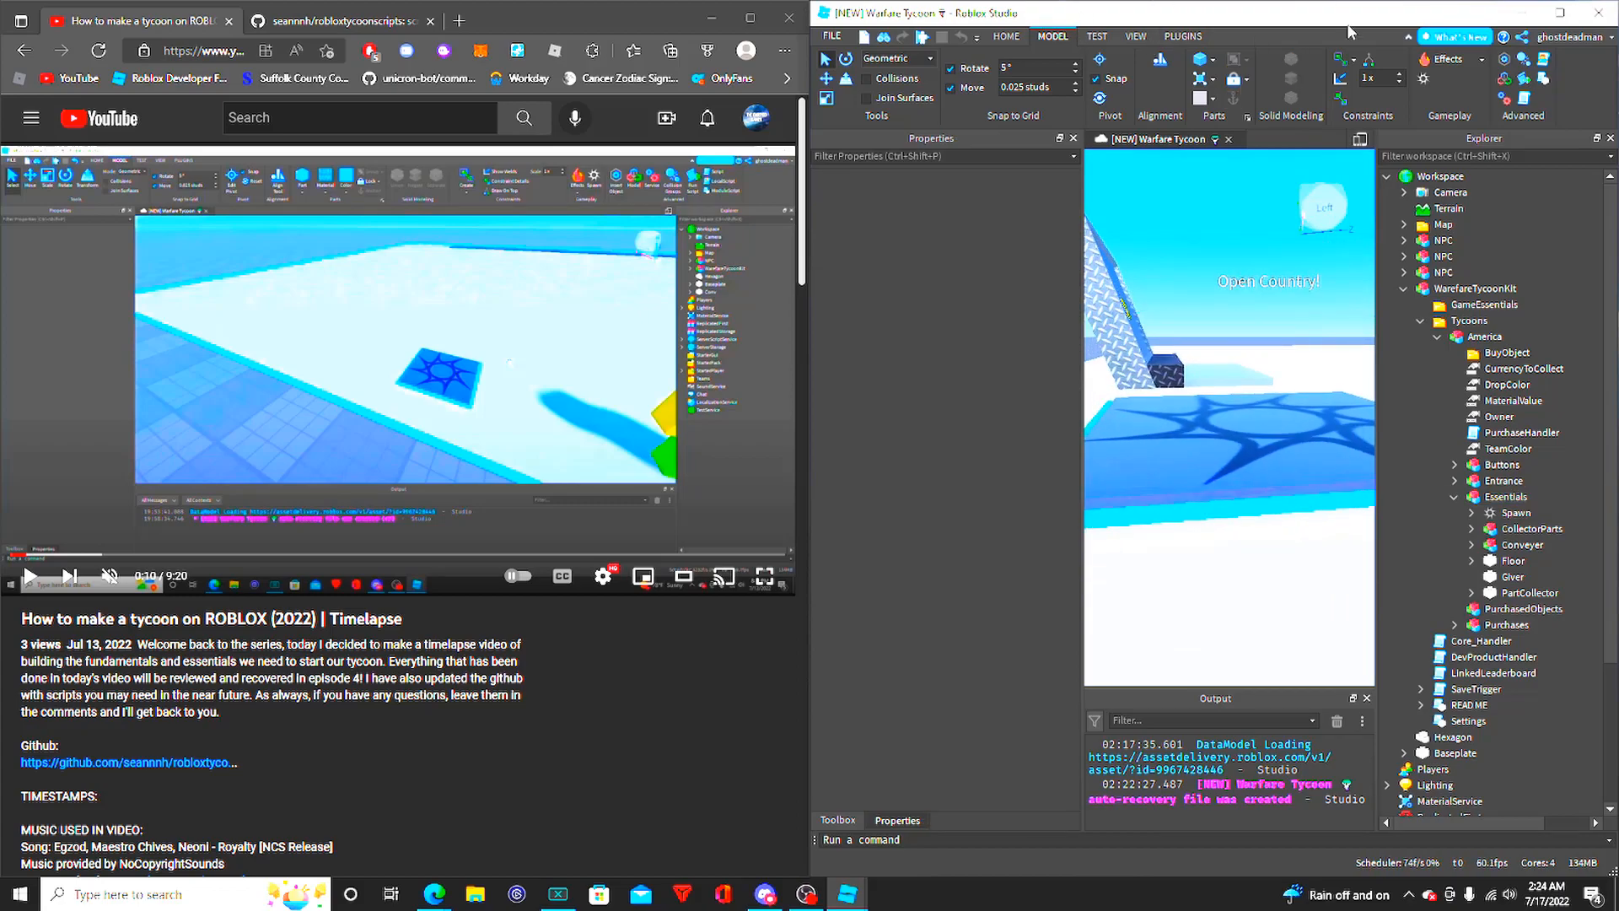
left_click(1142, 39)
left_click(1099, 38)
left_click(1137, 39)
left_click(1179, 39)
left_click(1140, 41)
left_click(1052, 38)
- Expand the Spawn object in Essentials and examine its child objects, properties and pad in the scene
key("s")
right_click_drag(1313, 277, 1460, 243)
right_click_drag(1240, 396, 1267, 473)
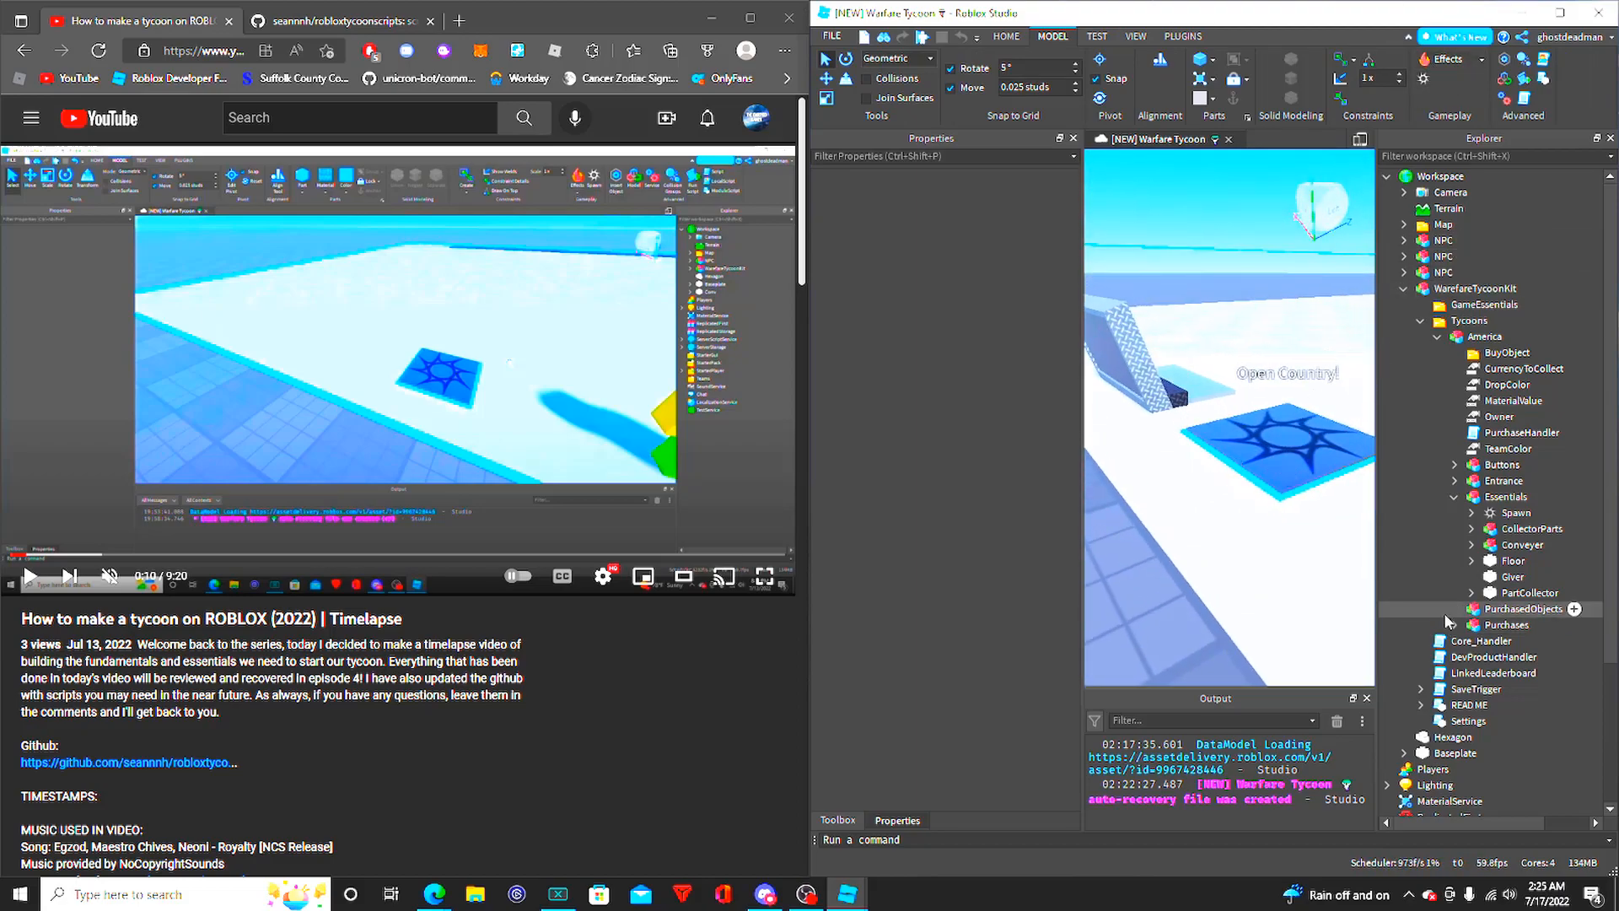
left_click(1473, 514)
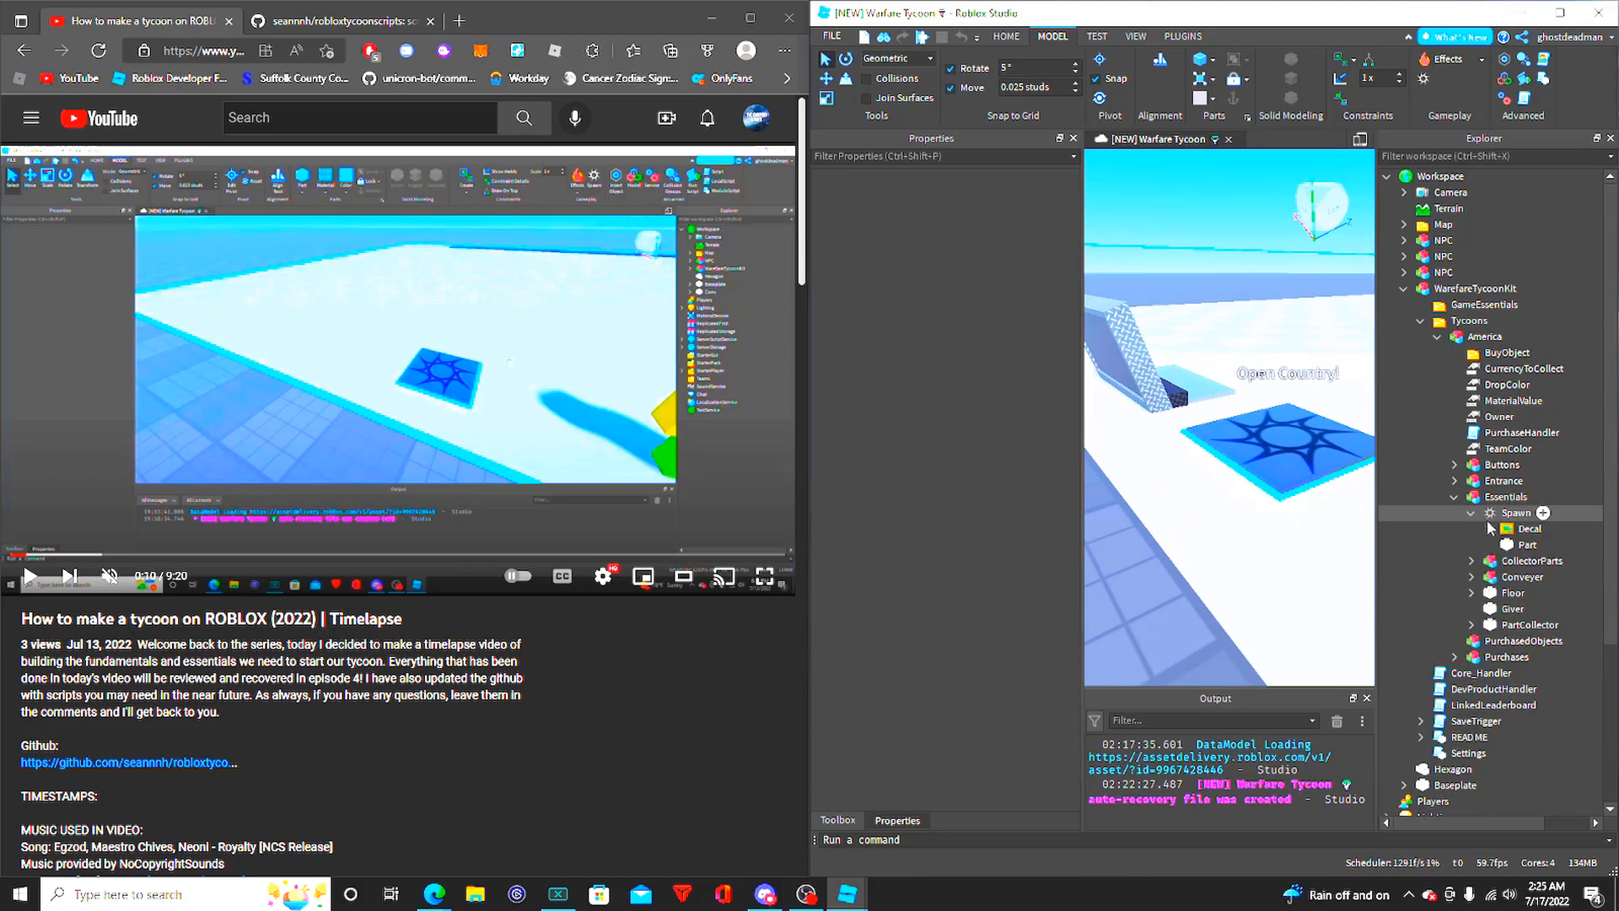
right_click_drag(1235, 468, 1254, 472)
key("w")
right_click_drag(1228, 408, 1278, 397)
key("w")
key("s")
key("a")
key("s")
right_click_drag(1172, 347, 1171, 345)
key("s")
key("s")
left_click(1494, 511)
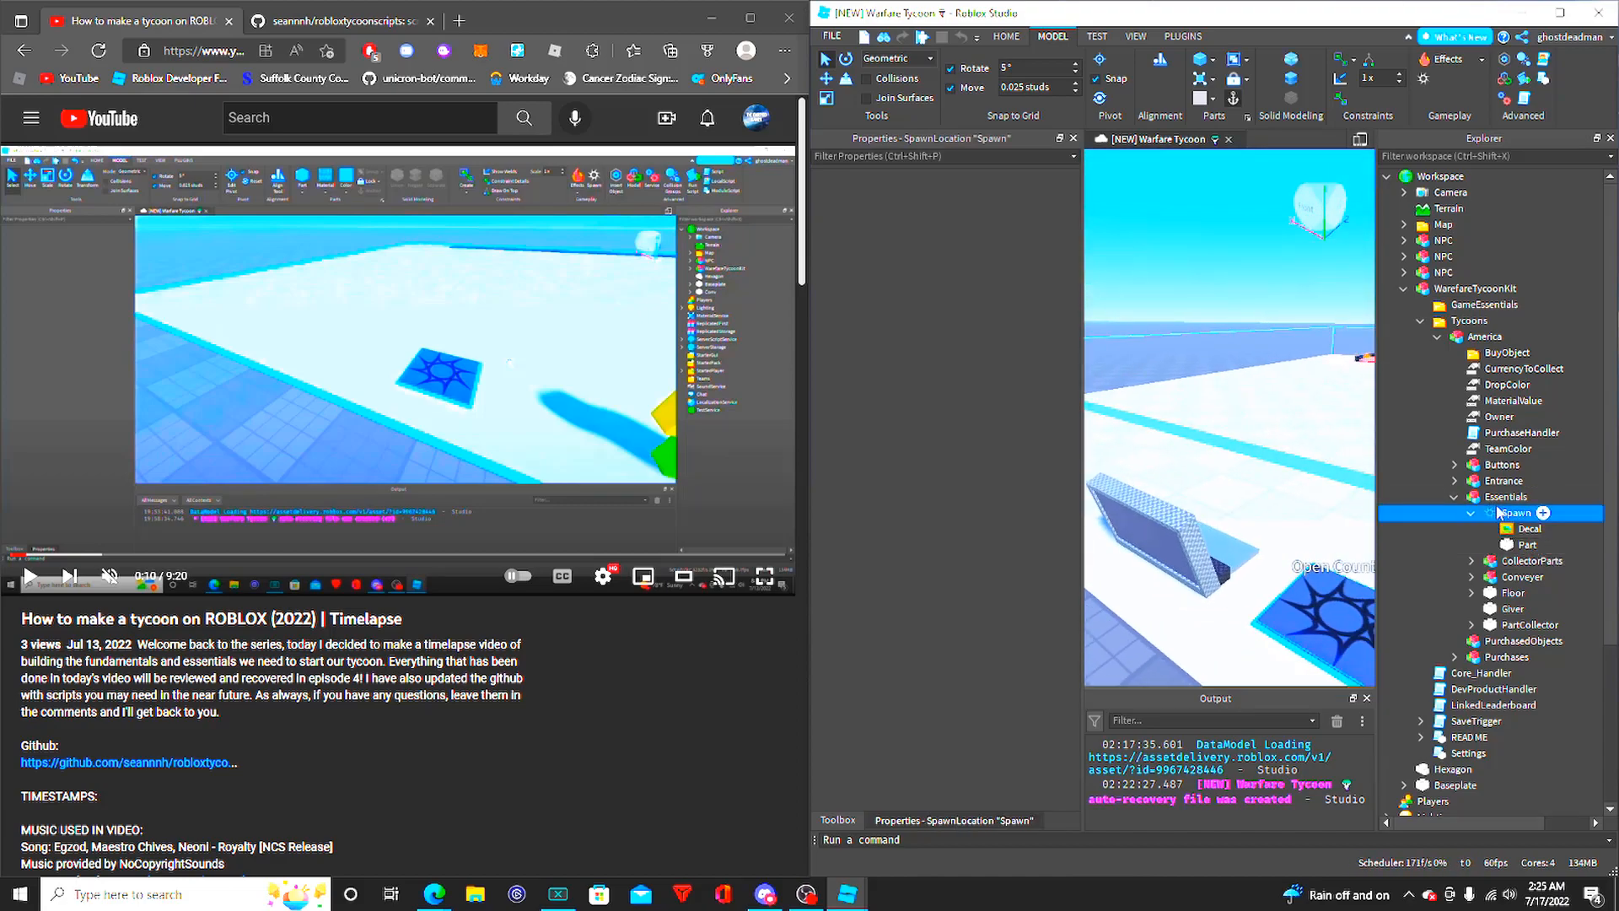
key("f")
- Delete the Decal from the Spawn object and undo the deletion
left_click(1574, 530)
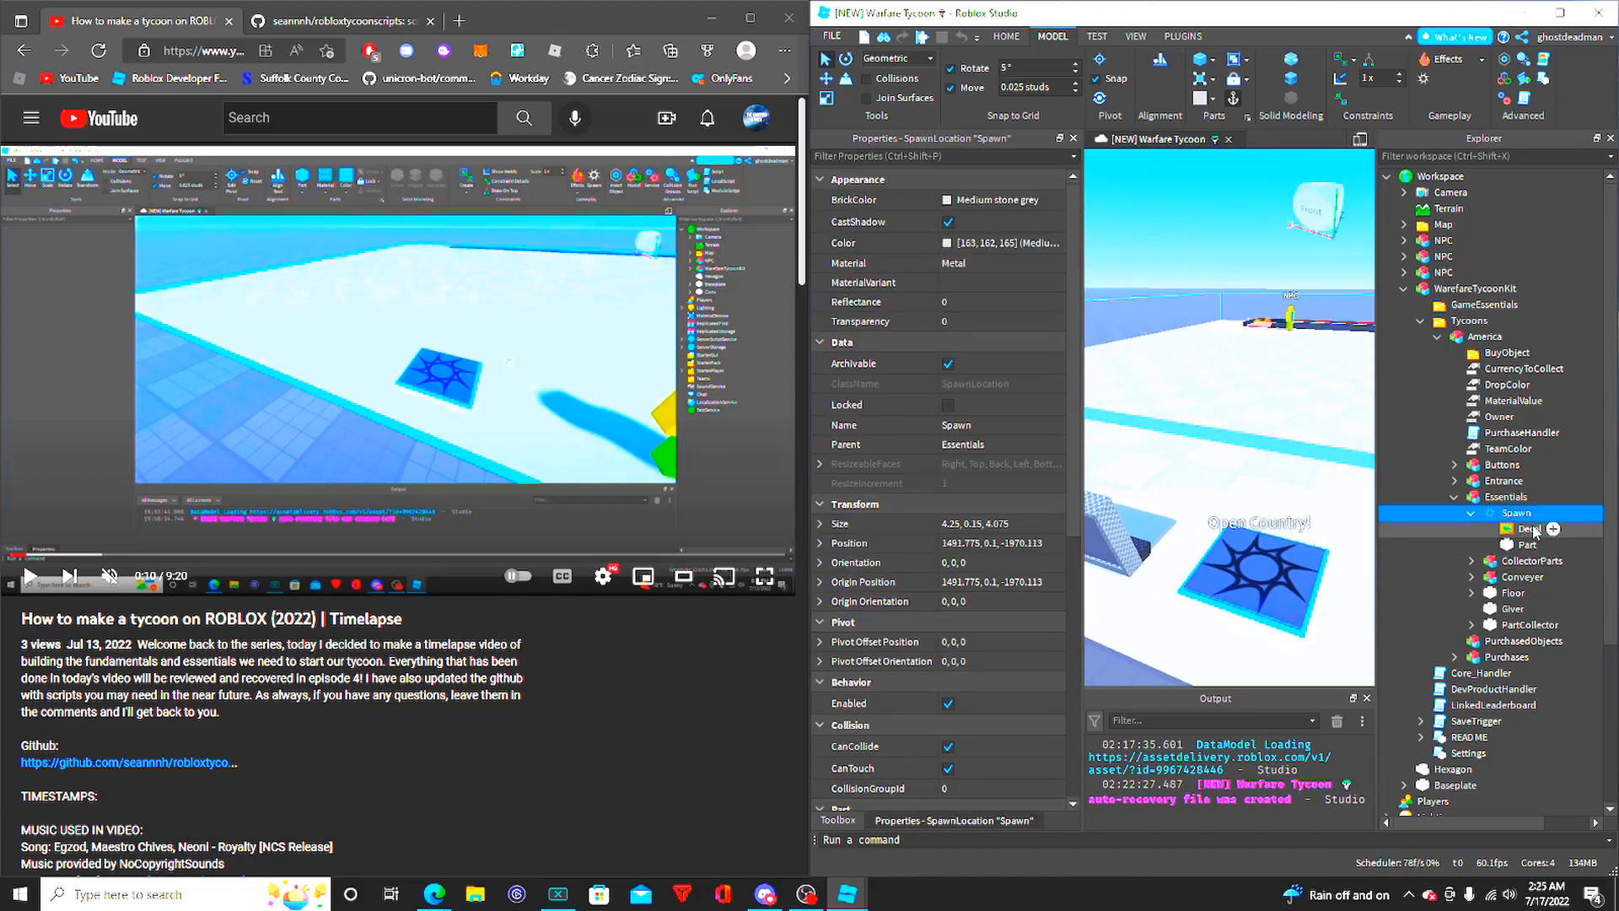
key("Delete")
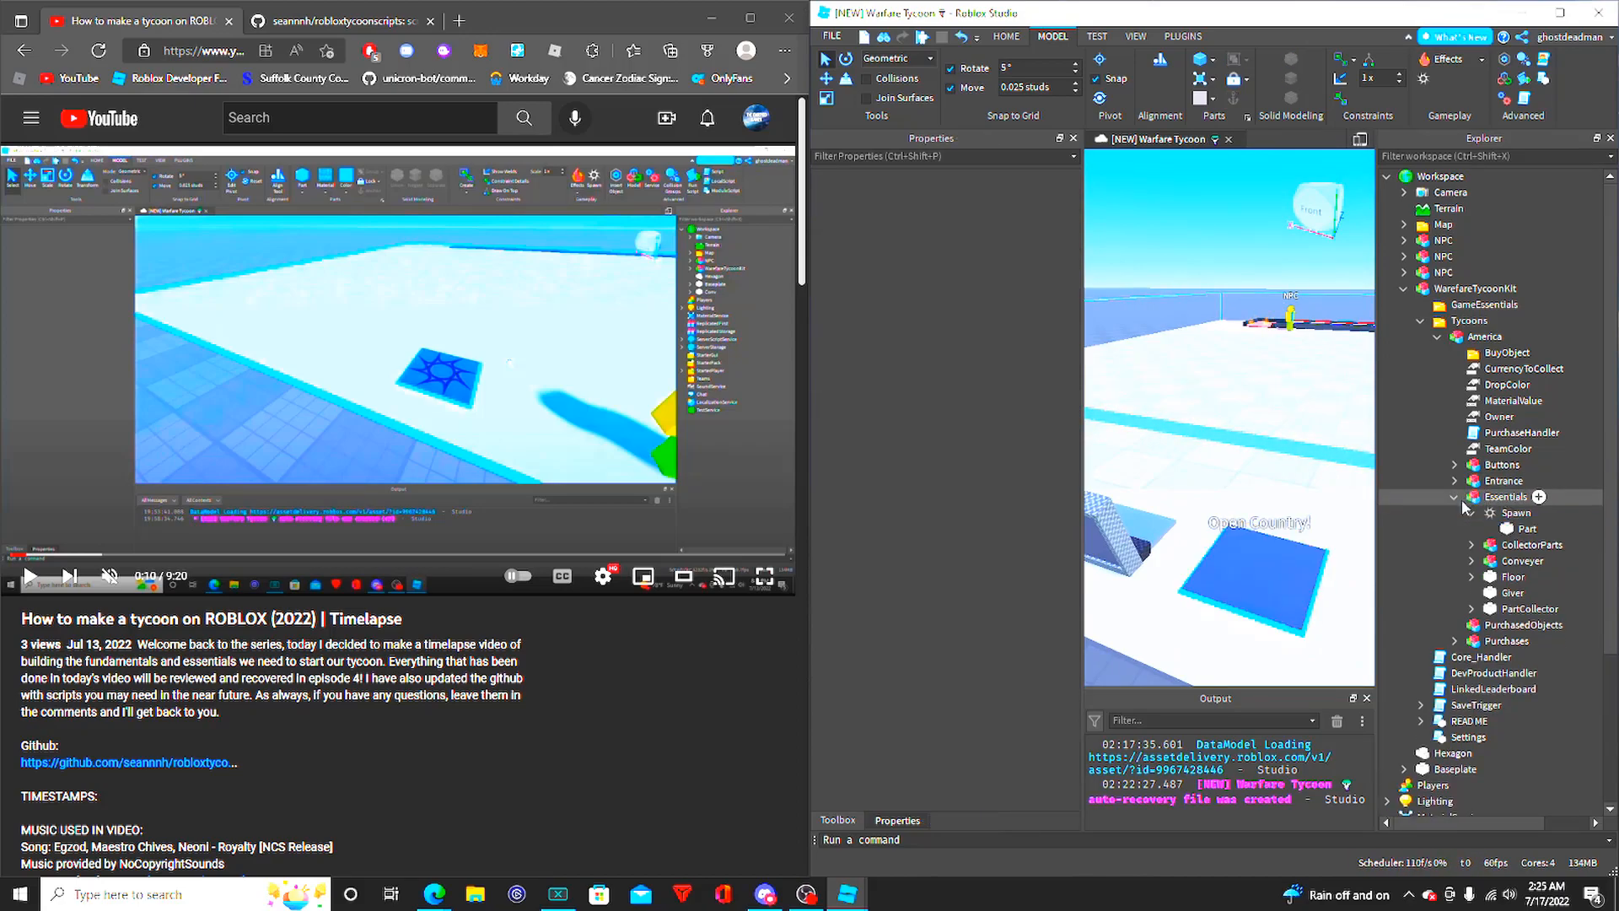
key("ctrl+z")
- Collapse the Spawn object and check the properties of the Conveyer model in Essentials
left_click(1515, 514)
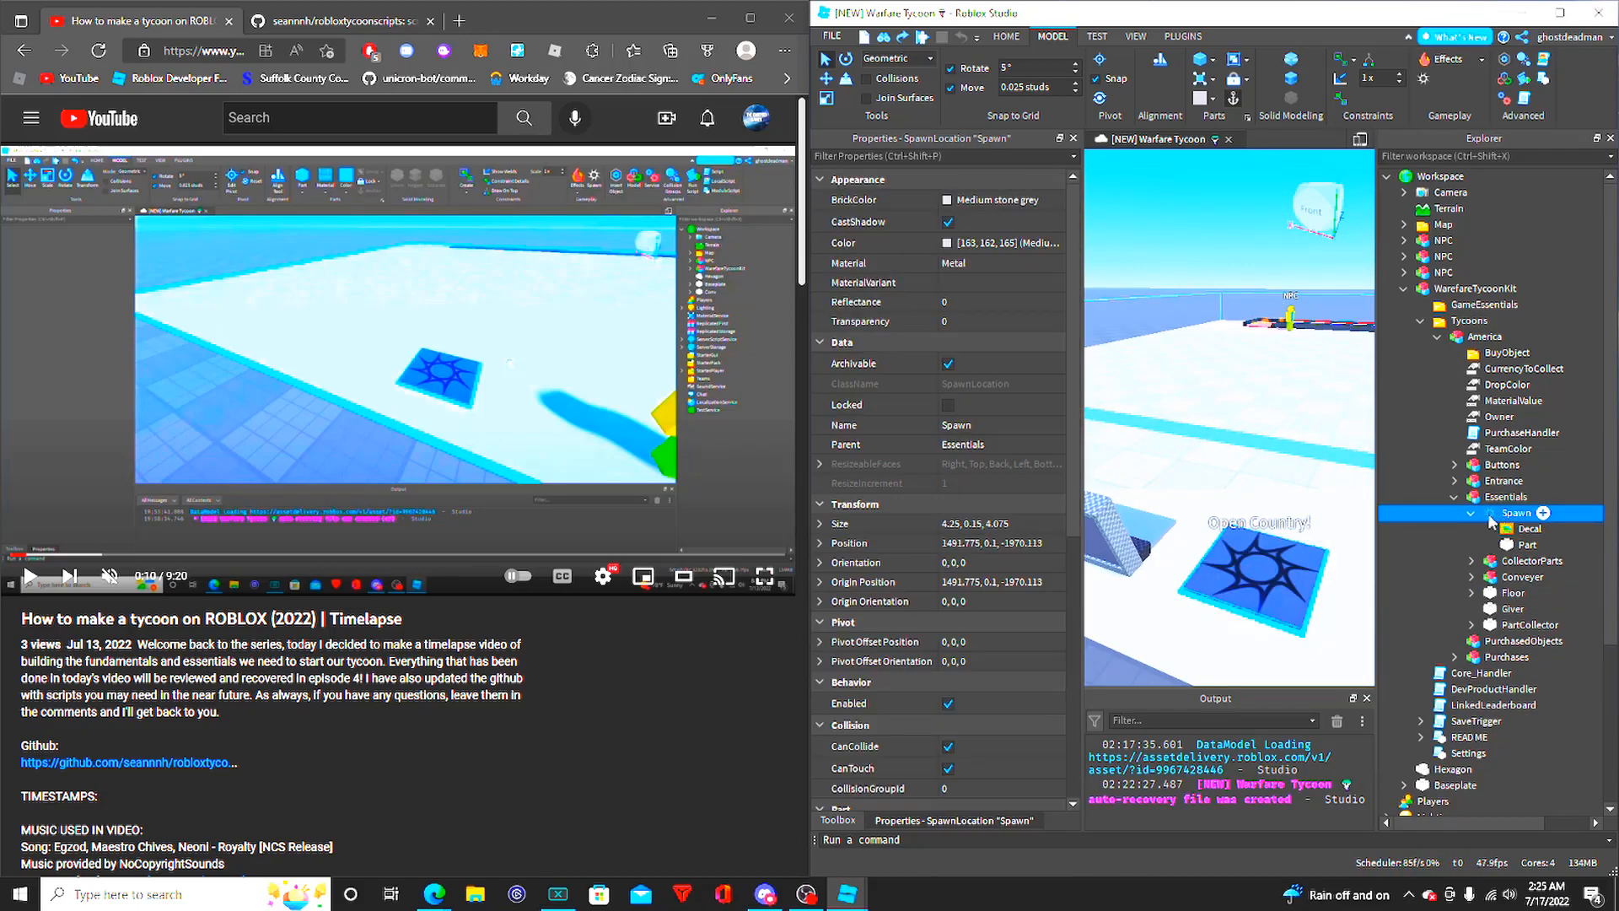
left_click(1473, 516)
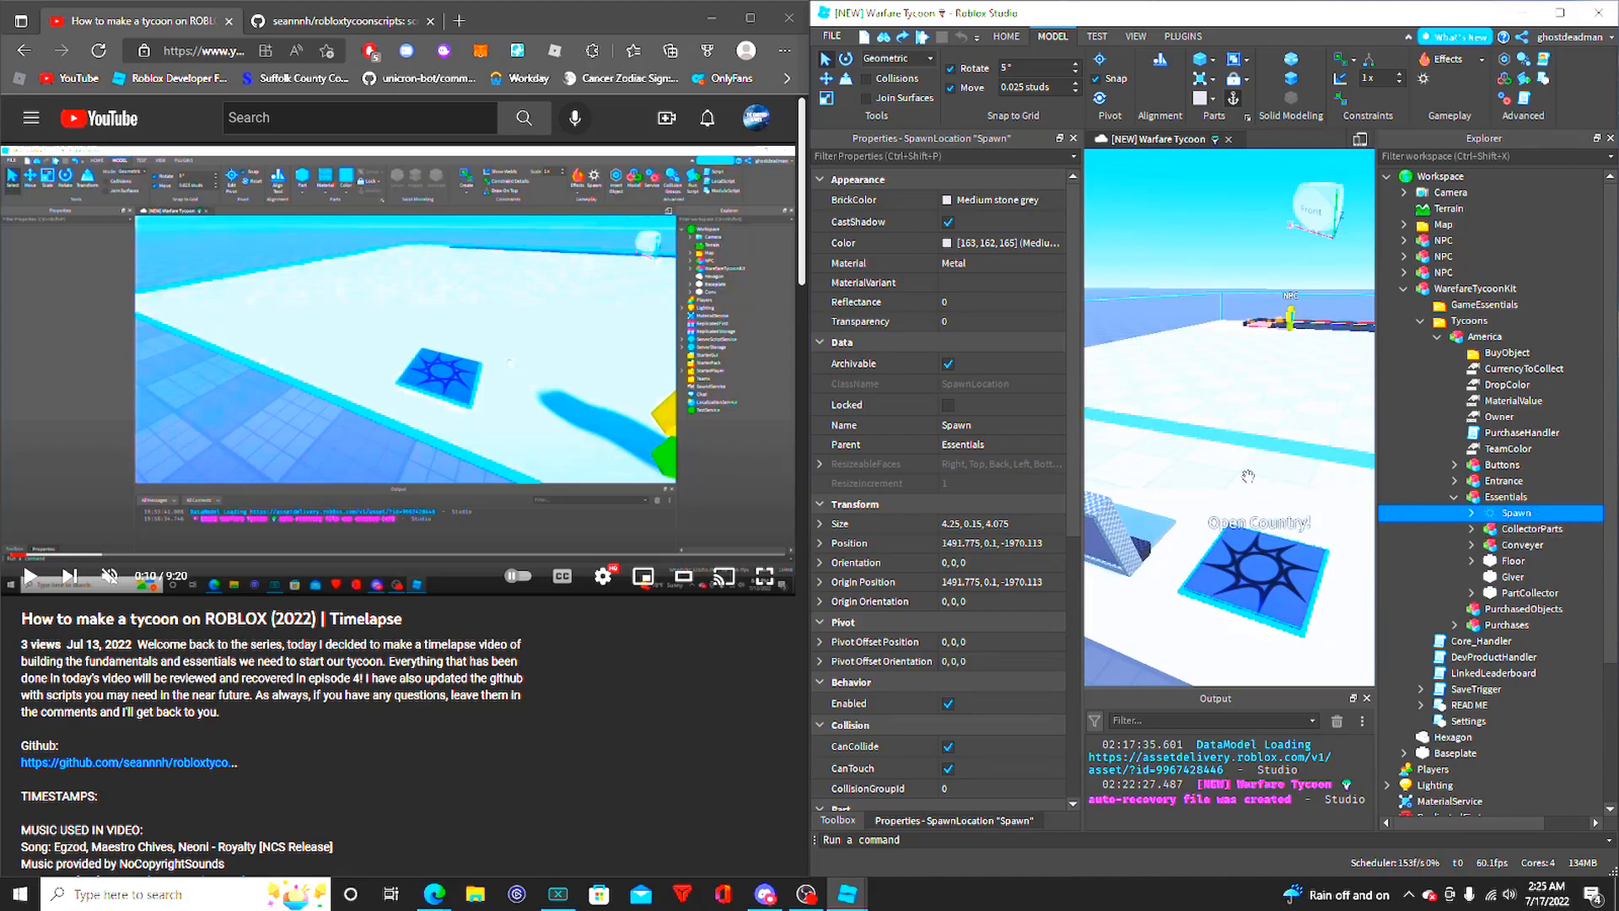
right_click_drag(1265, 361, 1251, 351)
left_click(1169, 277)
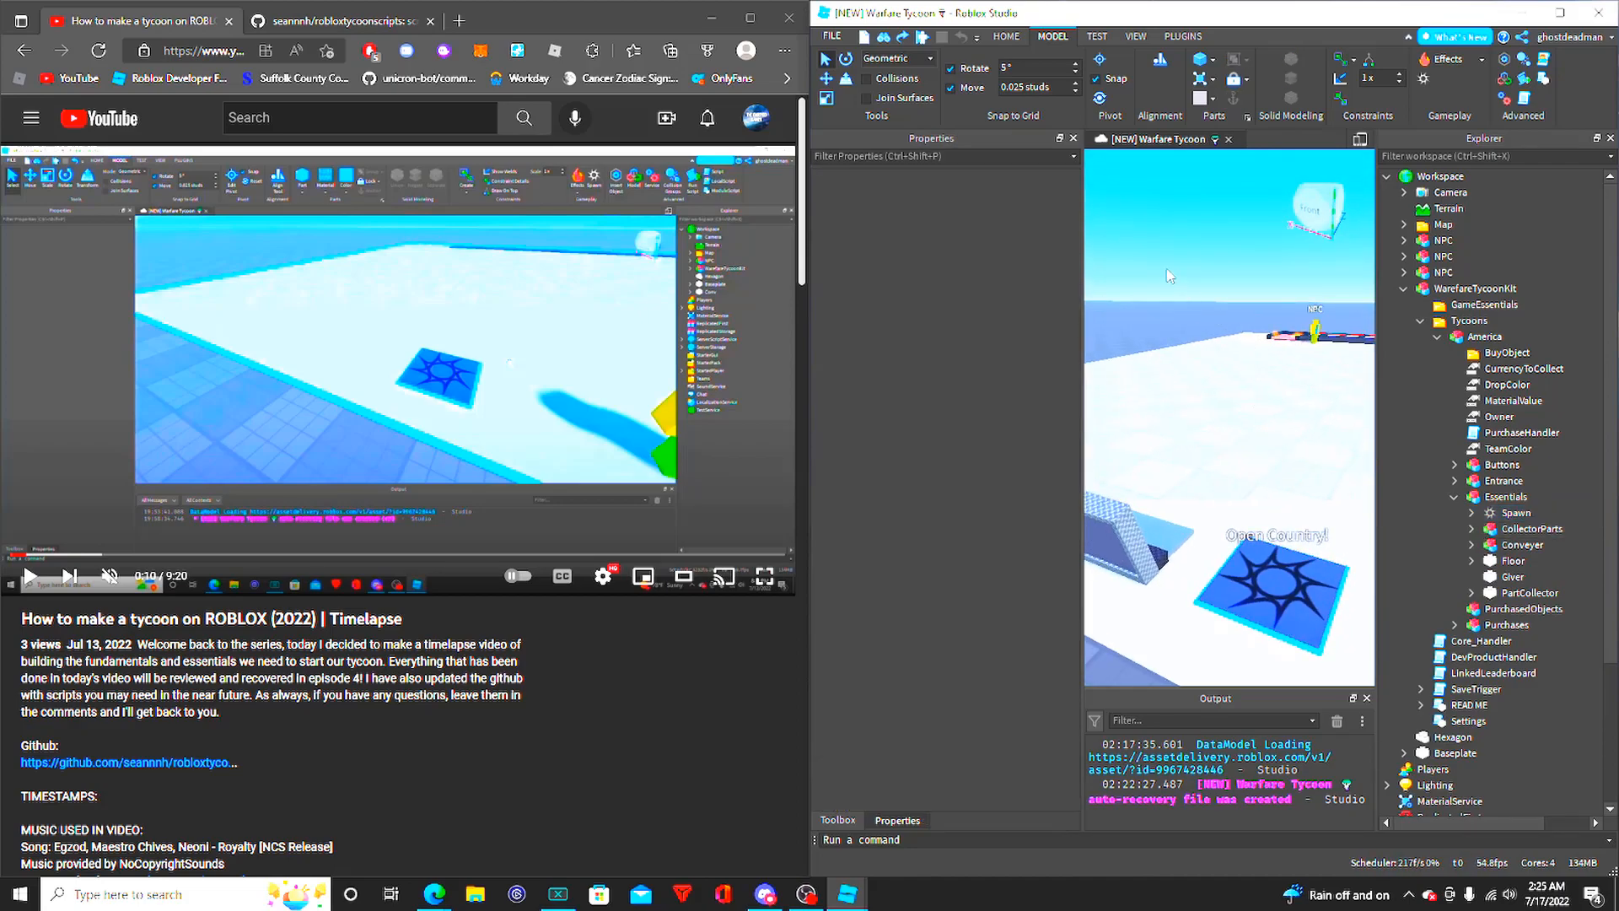
left_click(1522, 529)
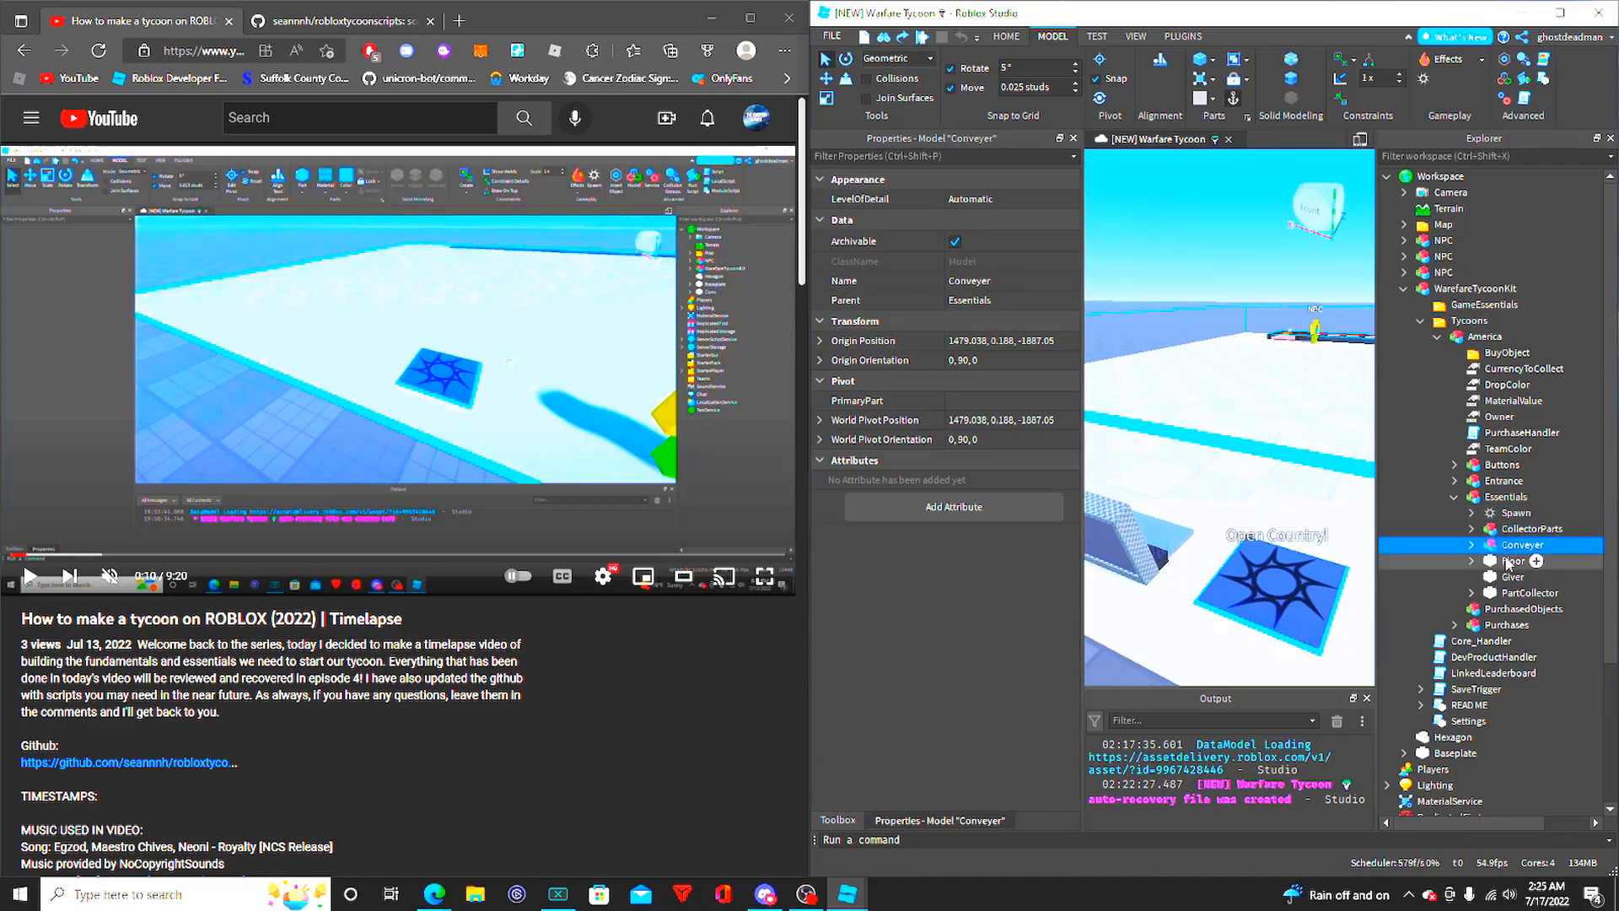
- Examine the Floor part's properties and its full extent in the scene from above and from the front
left_click(1513, 561)
right_click_drag(1236, 463, 1236, 463)
scroll(1235, 463, "down", 10)
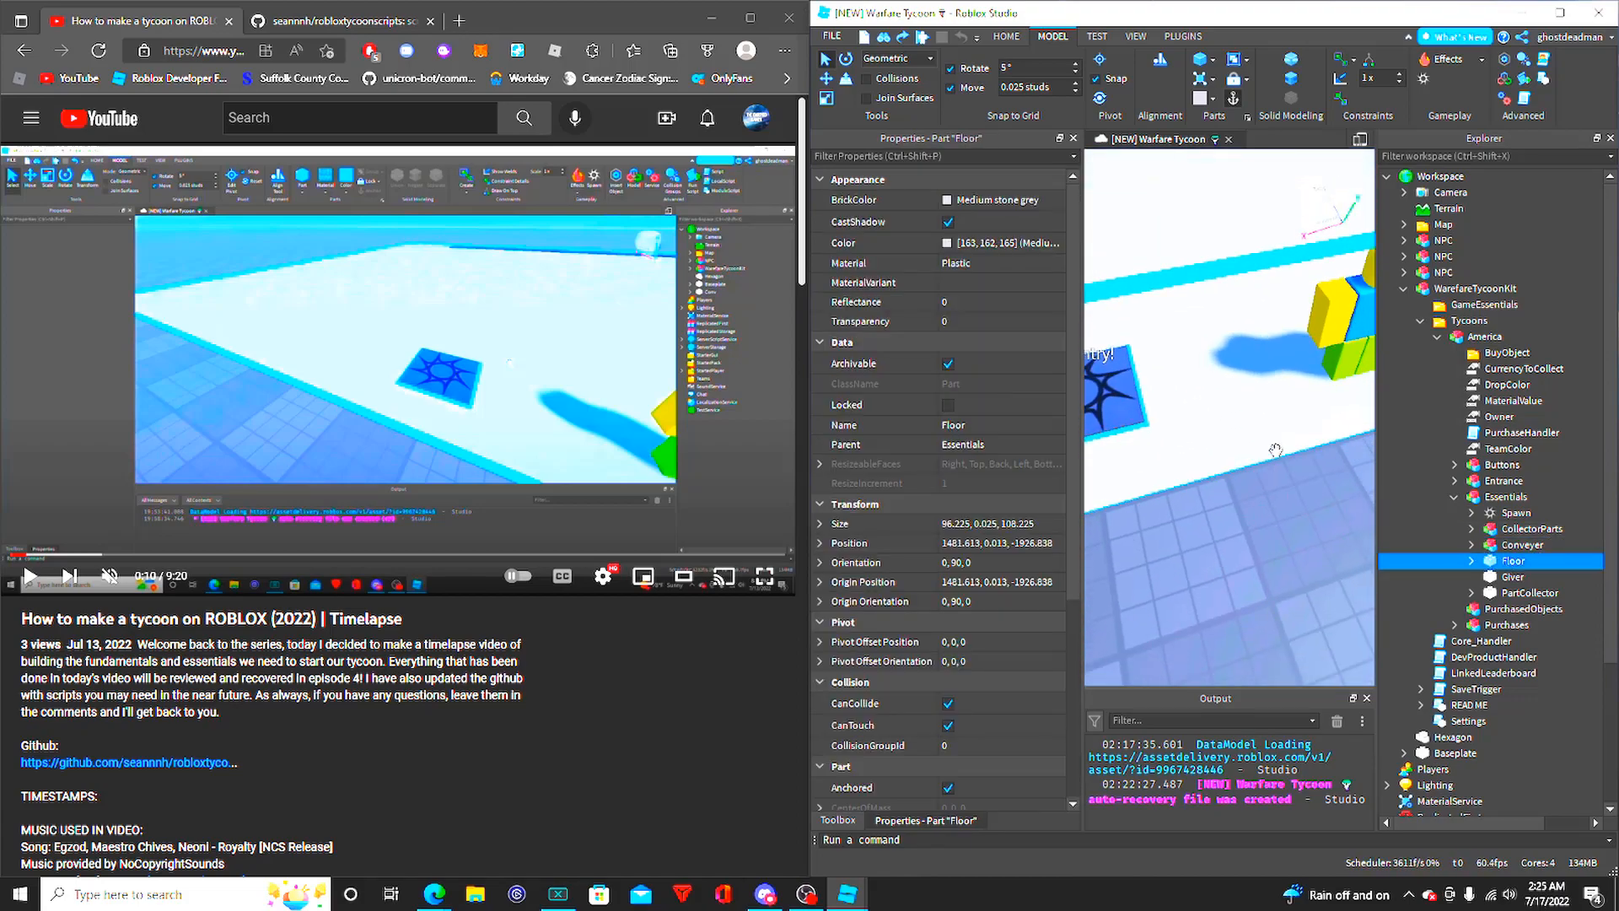
scroll(1312, 422, "up", 4)
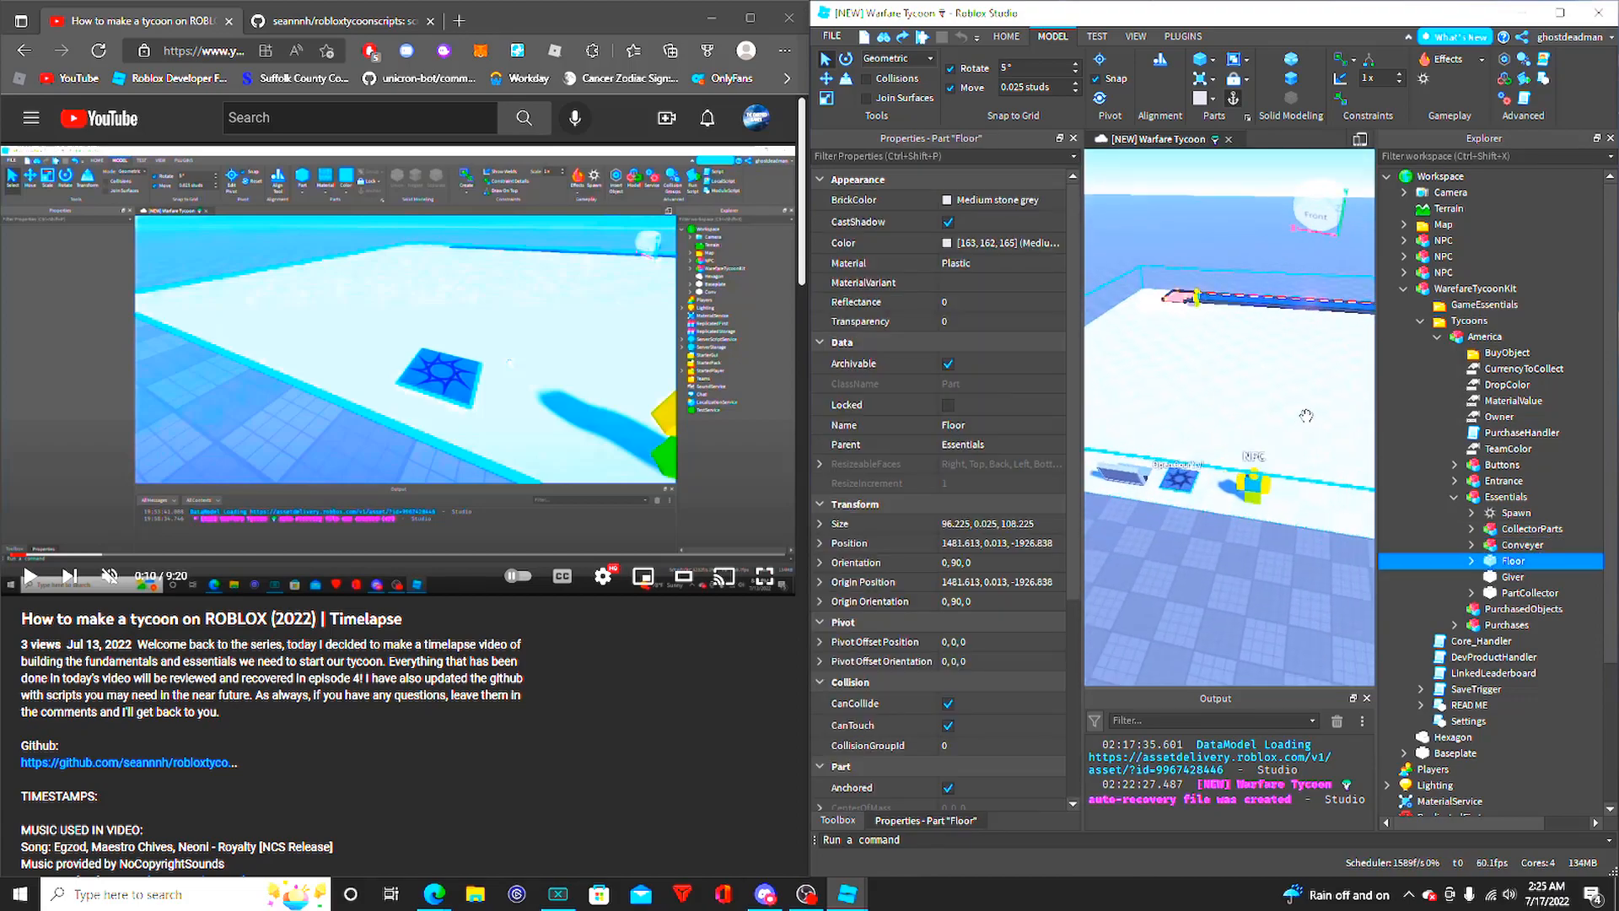
right_click_drag(1293, 418, 1293, 417)
scroll(1349, 488, "down", 5)
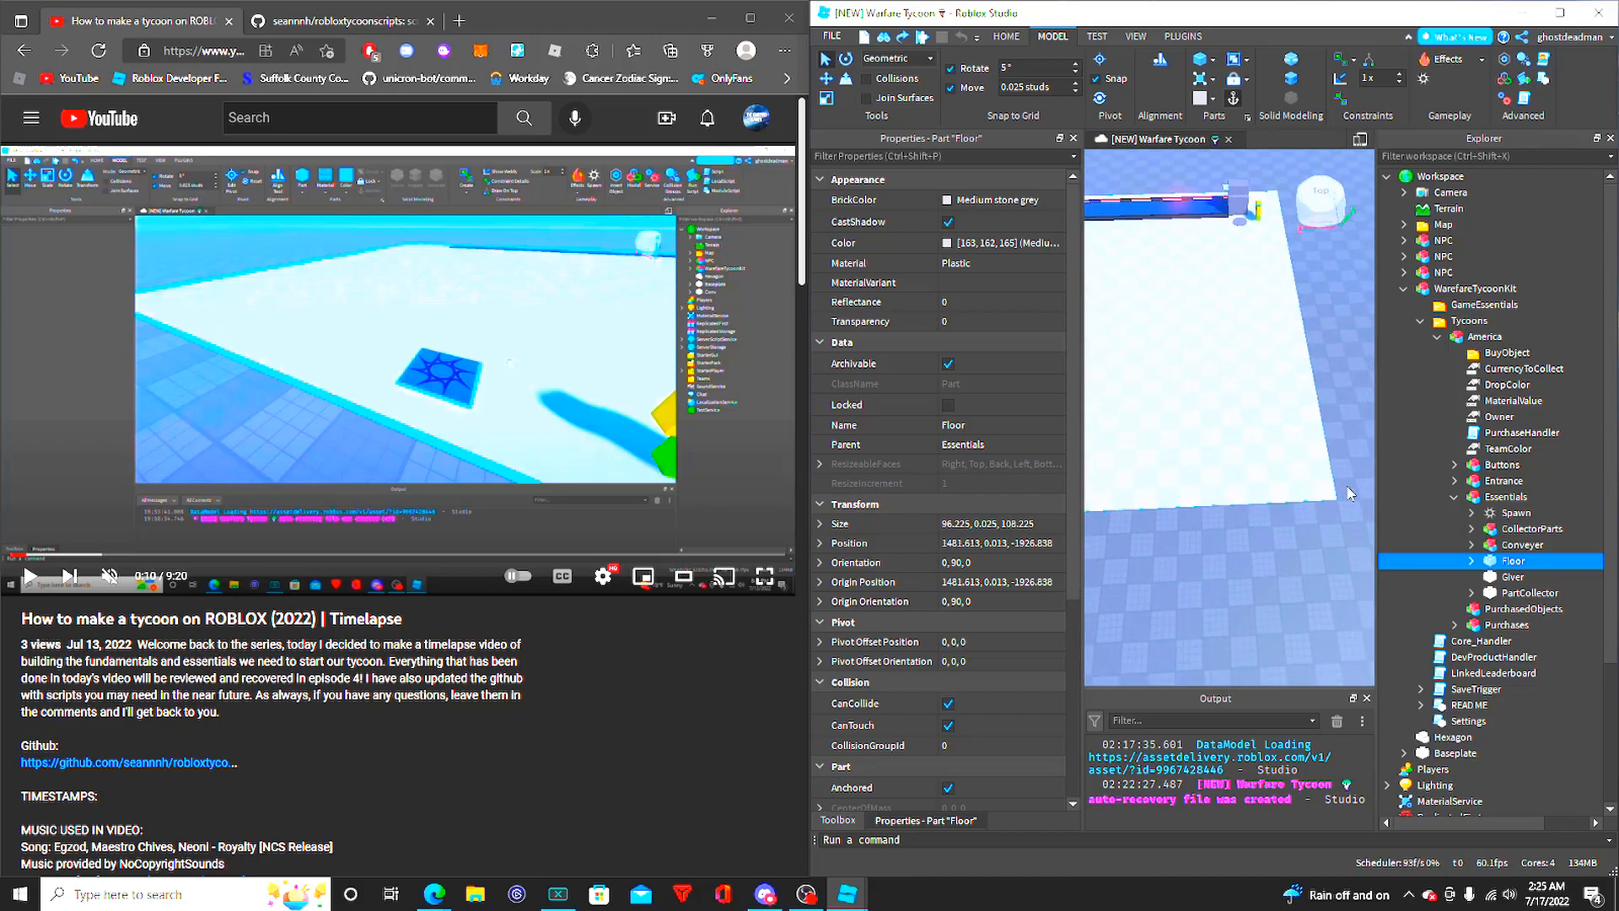
scroll(1349, 464, "down", 5)
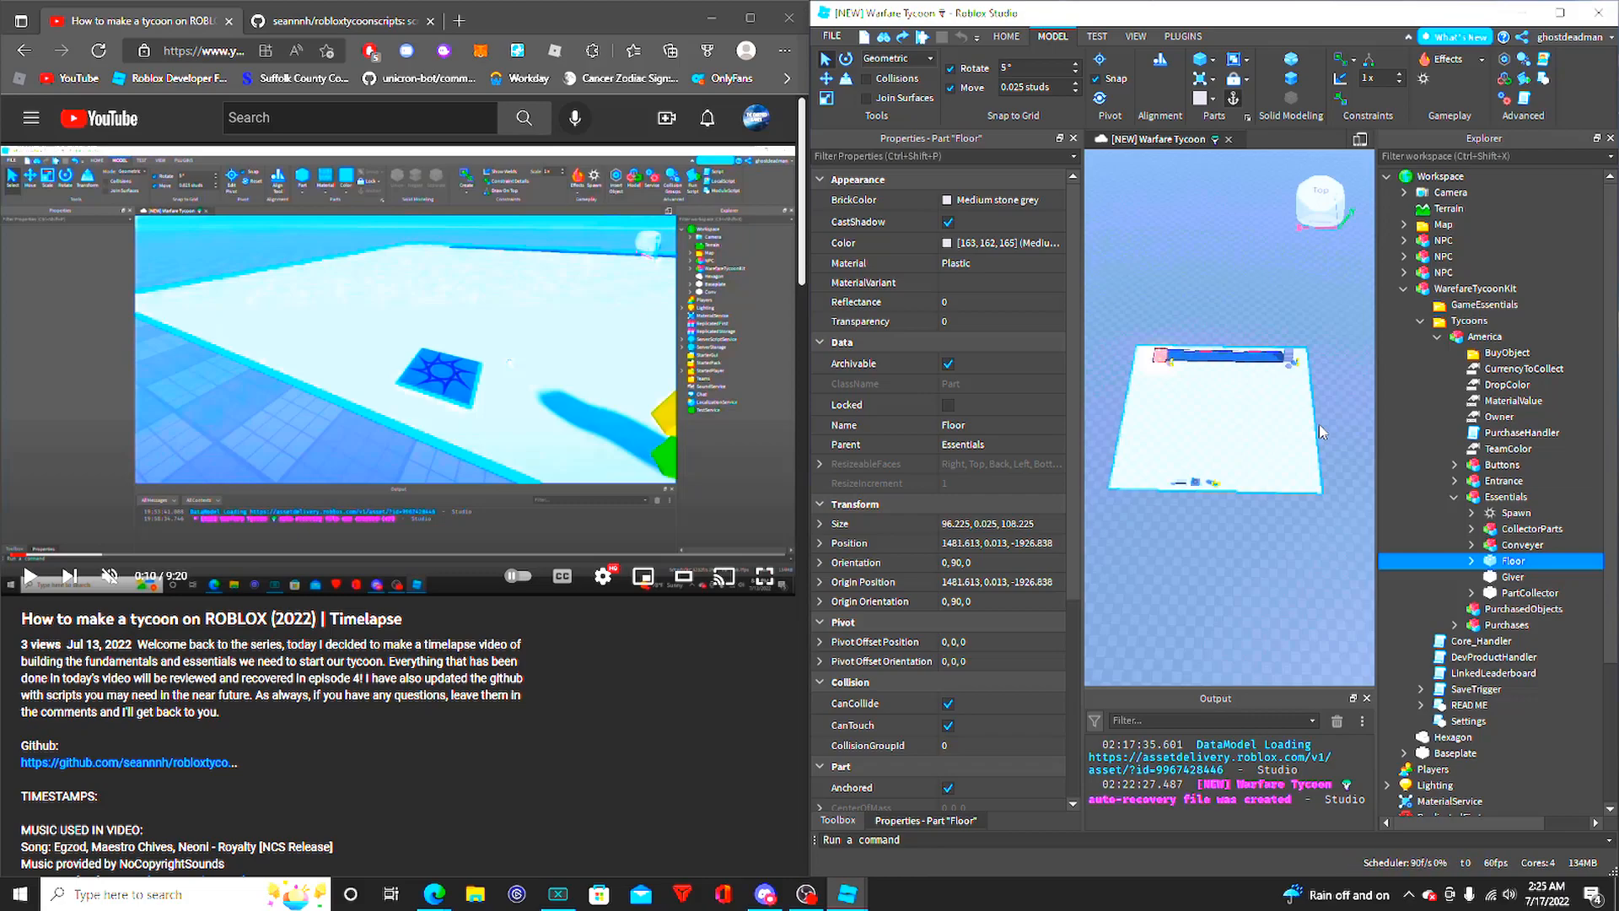
scroll(1322, 432, "up", 5)
right_click_drag(1312, 435, 1307, 439)
key("a")
key("s")
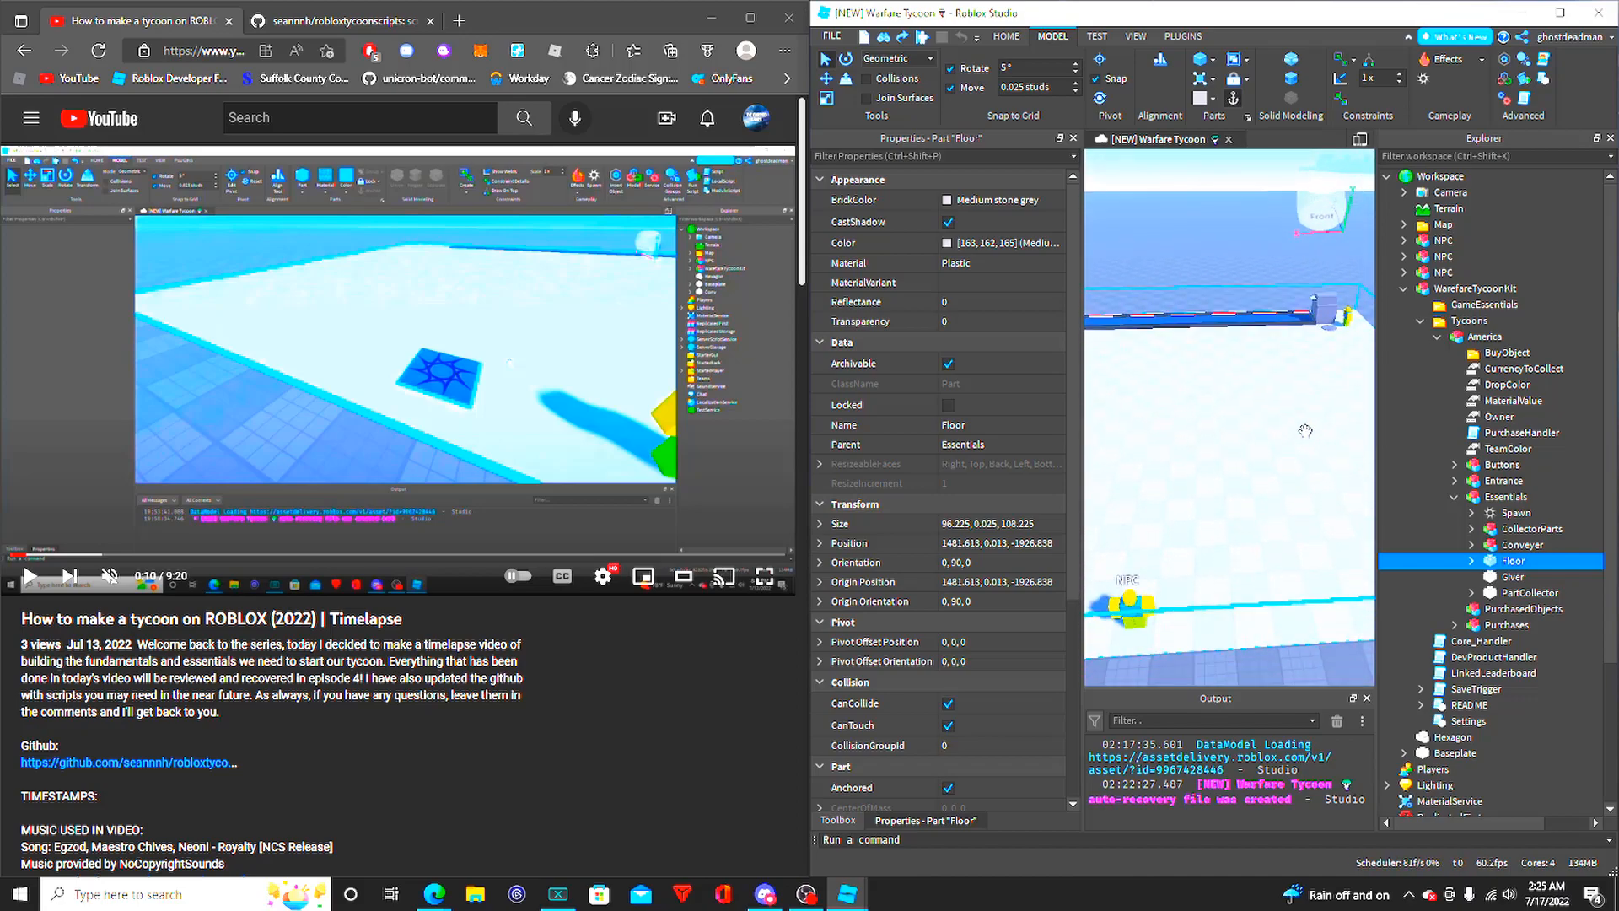
key("a")
key("w")
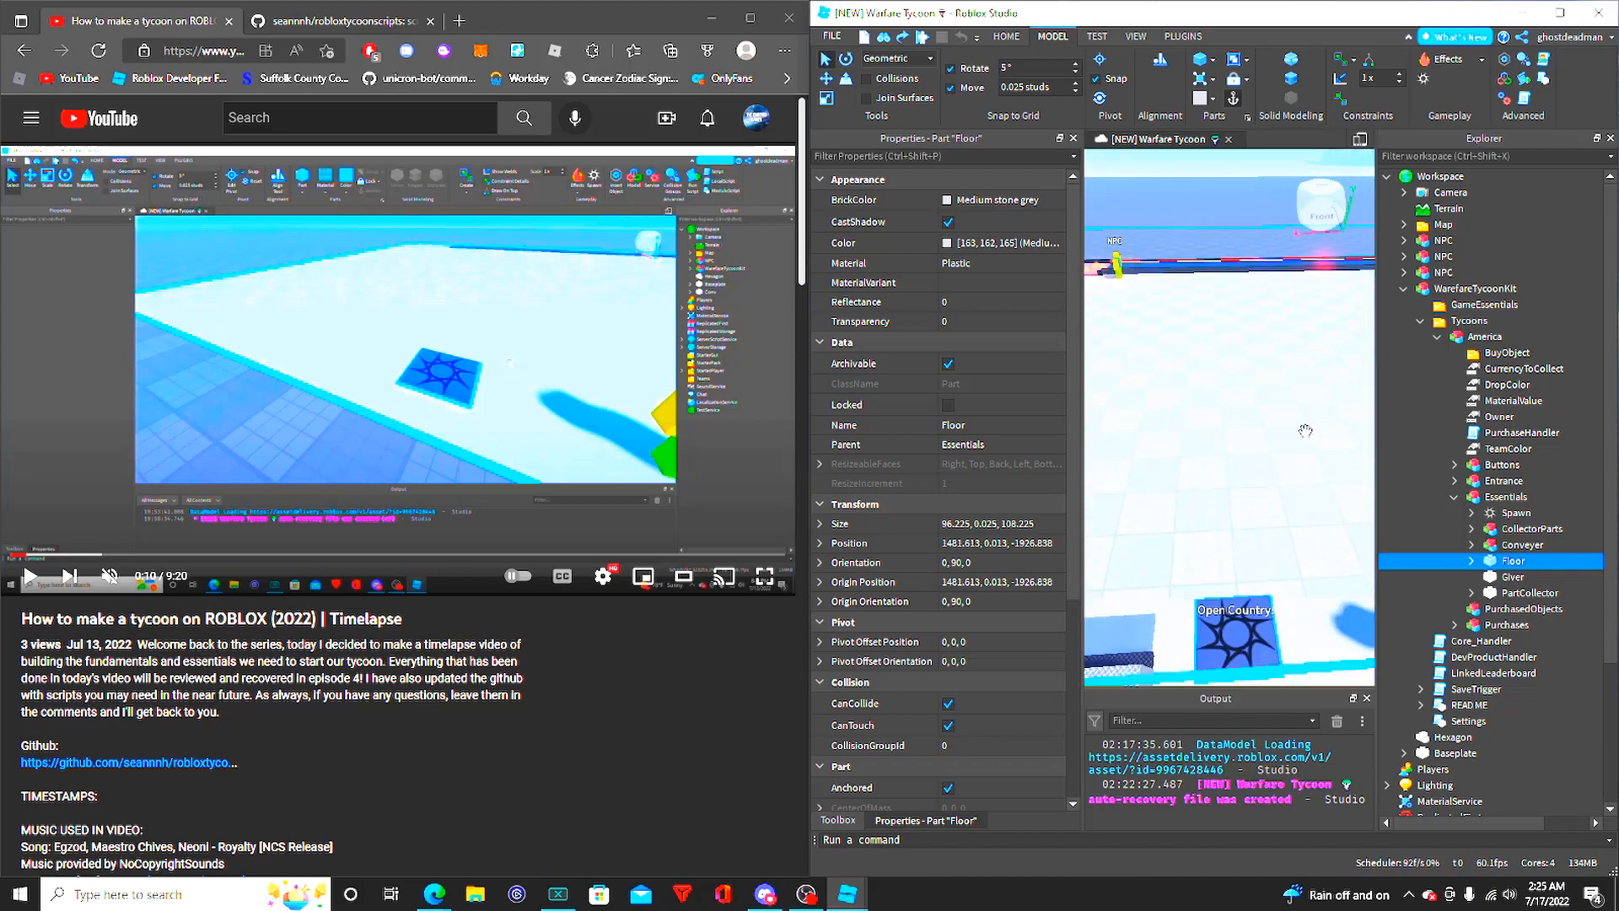
- Examine the Giver part's properties and its location in front of the money display
left_click(1528, 578)
mouse_move(1253, 448)
right_mouse_down()
mouse_move(1248, 495)
mouse_move(1158, 513)
mouse_move(1254, 463)
mouse_move(1241, 442)
right_mouse_up()
key("w")
key("w")
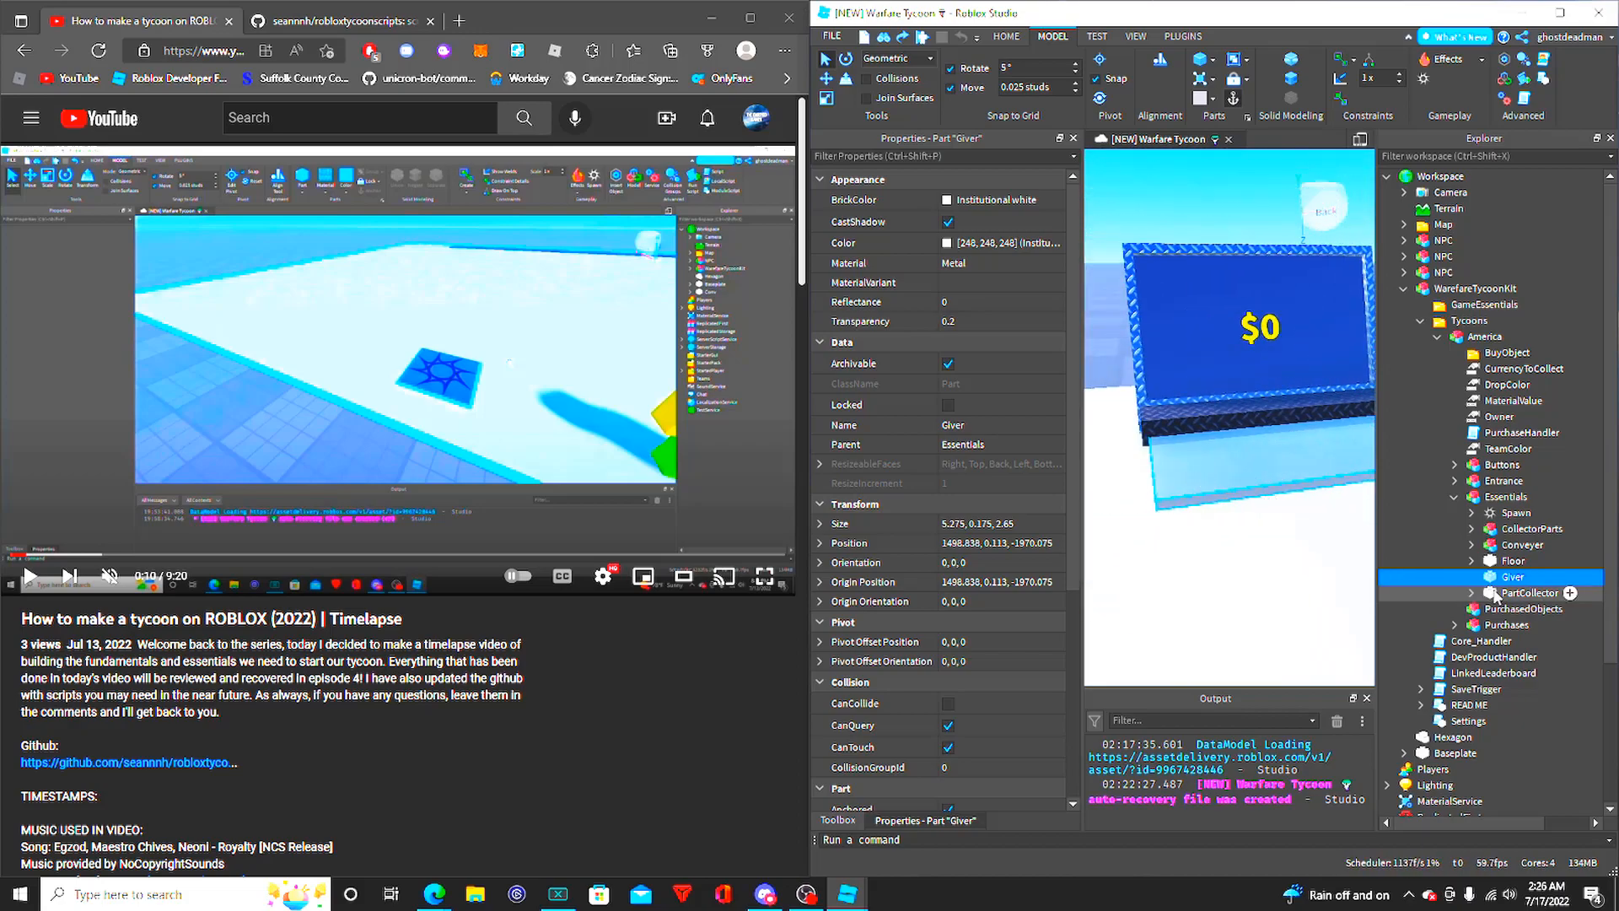
left_click(1293, 504)
- Examine the PartCollector part's properties and its surroundings at the conveyor in the scene
double_click(1530, 593)
right_click_drag(1193, 451, 1276, 432)
key("s")
key("s")
key("d")
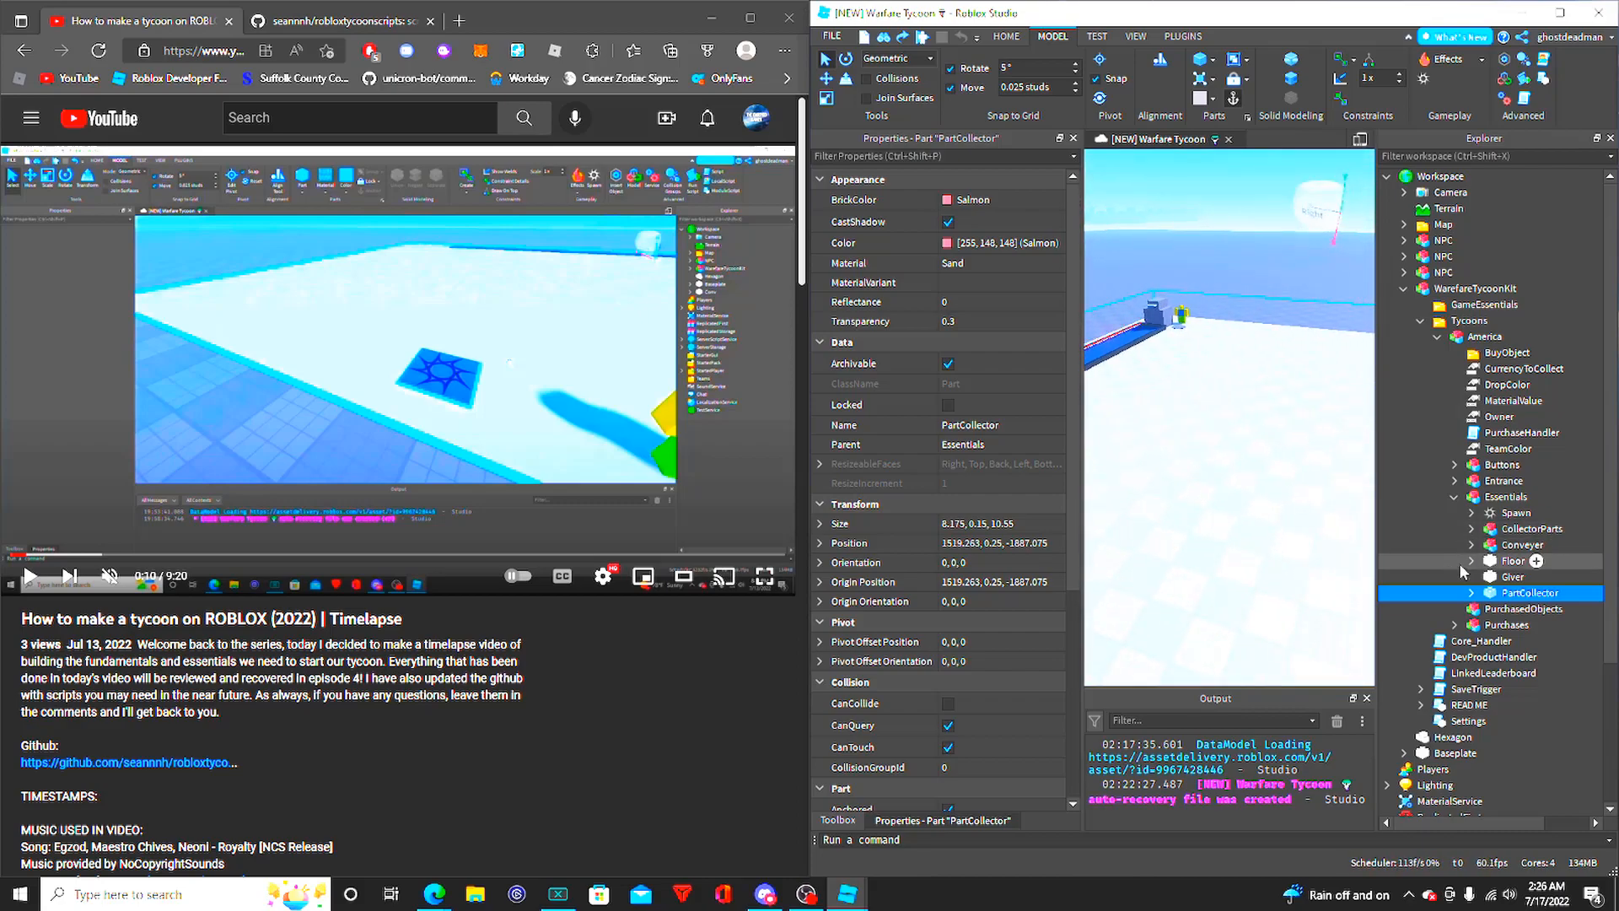
- Expand the Floor part in Essentials and delete the Weld inside it
left_click(1508, 562)
right_click_drag(1353, 538, 1332, 488)
scroll(1218, 482, "down", 5)
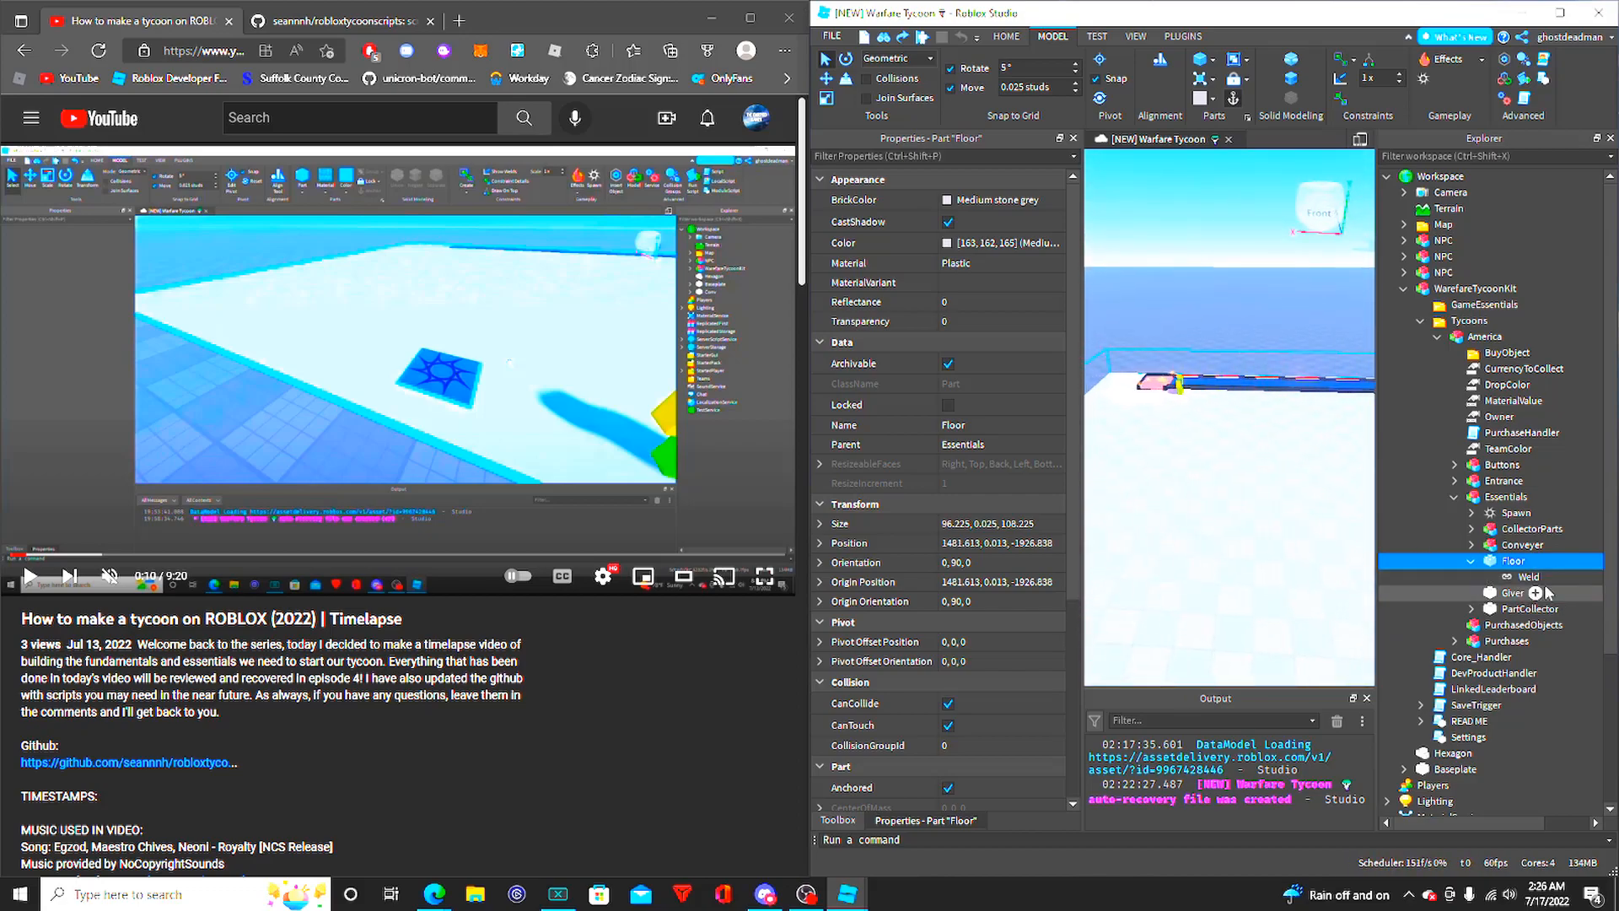
right_click(1510, 561)
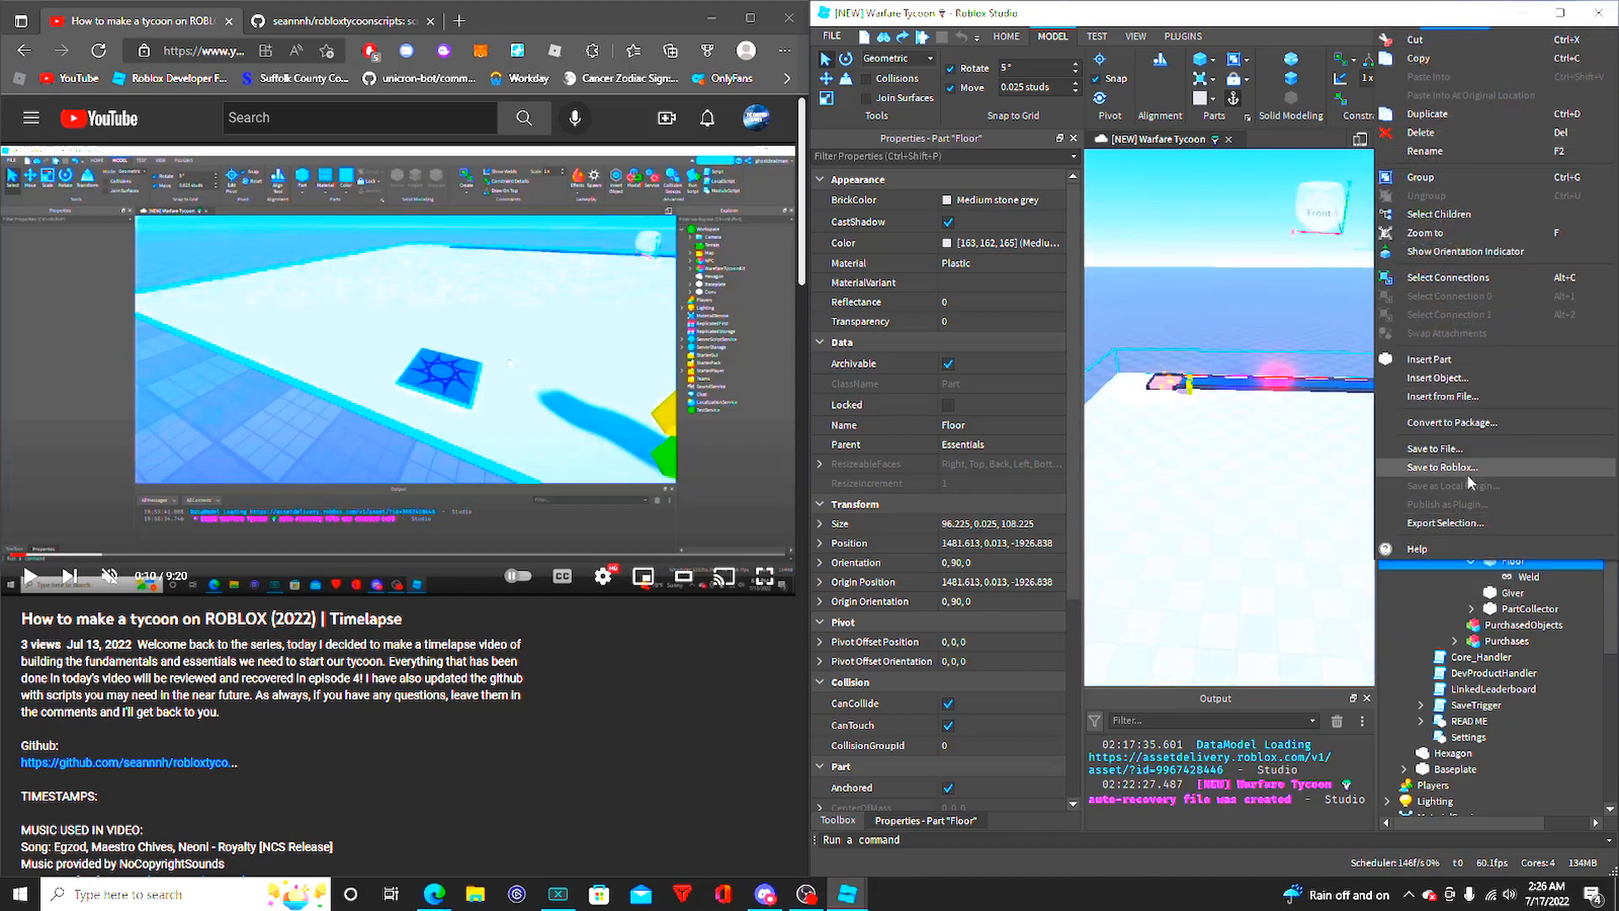
left_click(1527, 578)
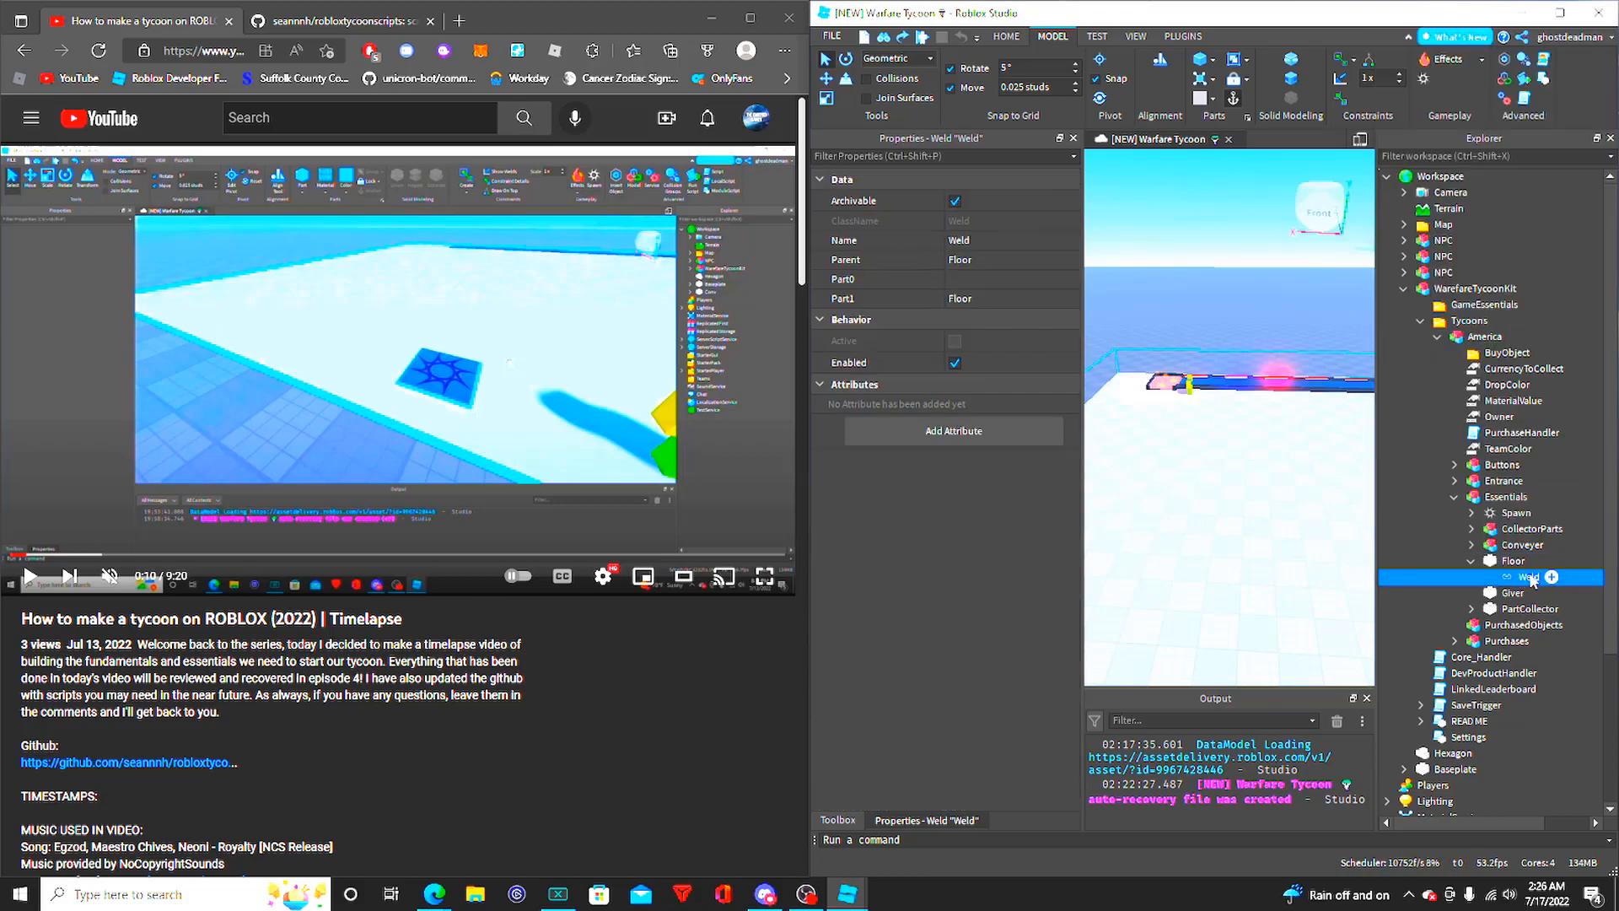
left_click(994, 297)
key("Delete")
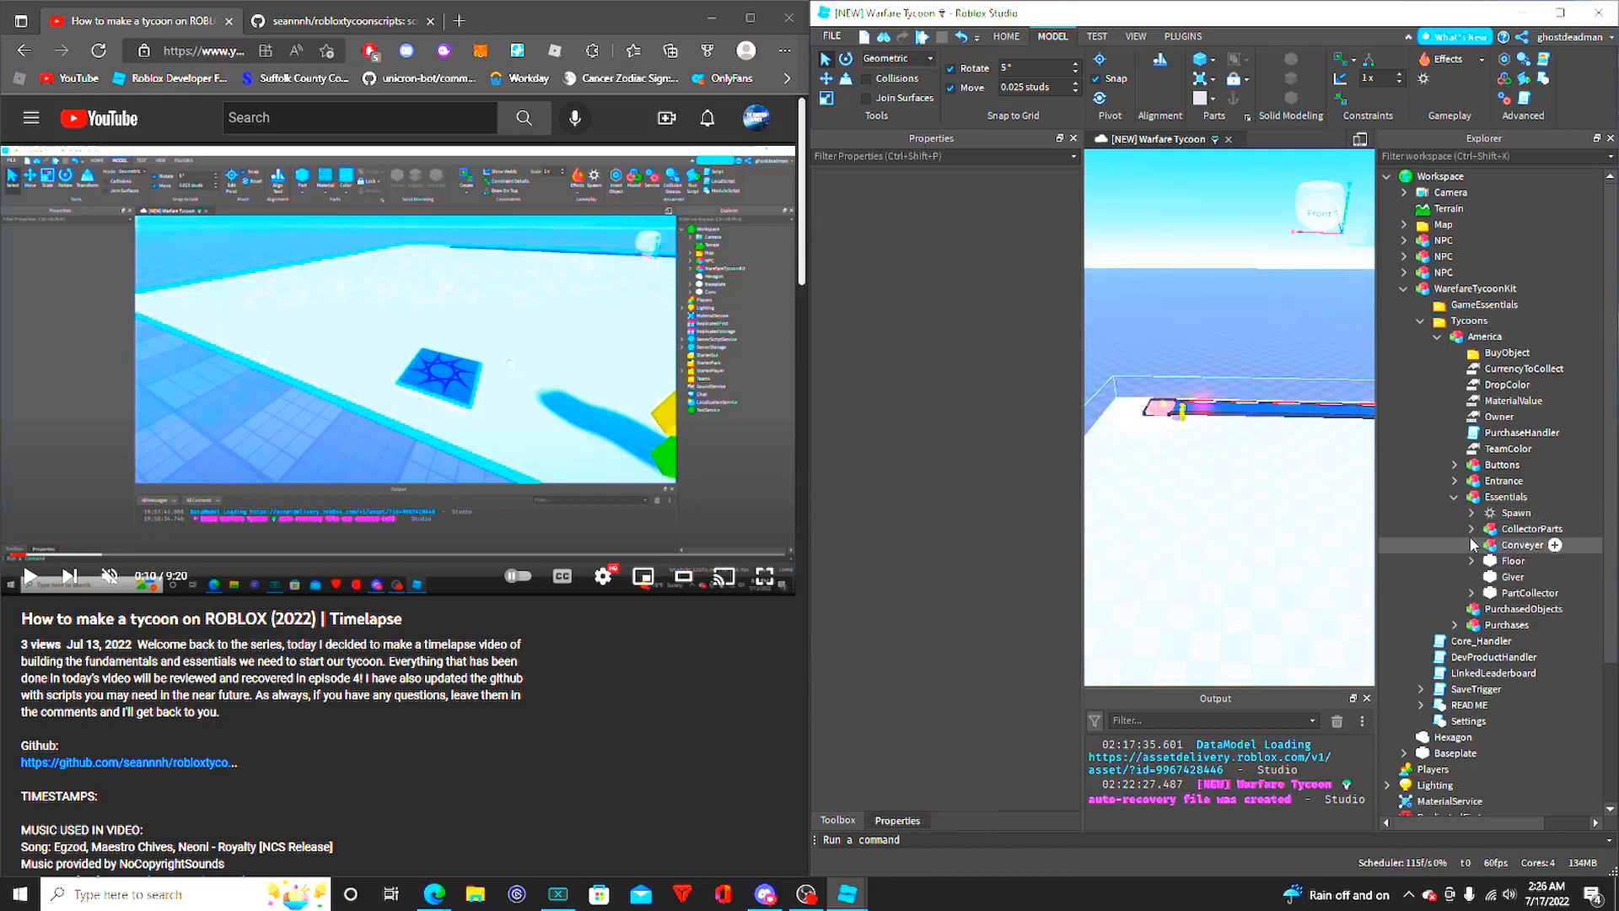
- Expand the CollectorParts model and examine its Display part and Extras model, viewing the money screen from the front
left_click(1497, 530)
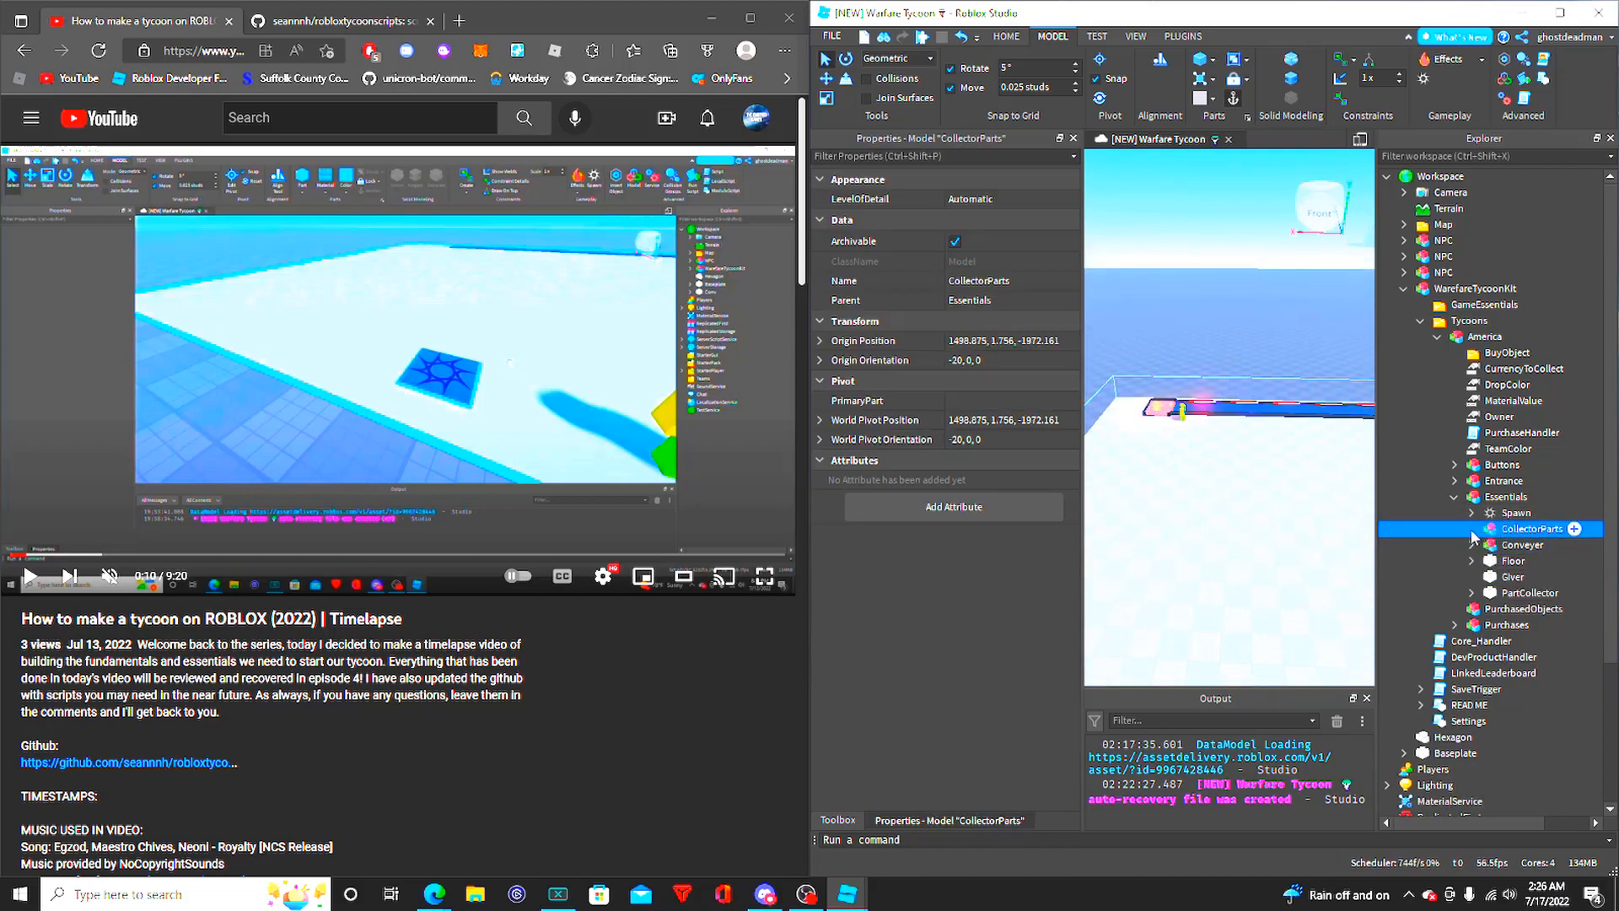
double_click(1501, 532)
left_click(1531, 560)
key("f")
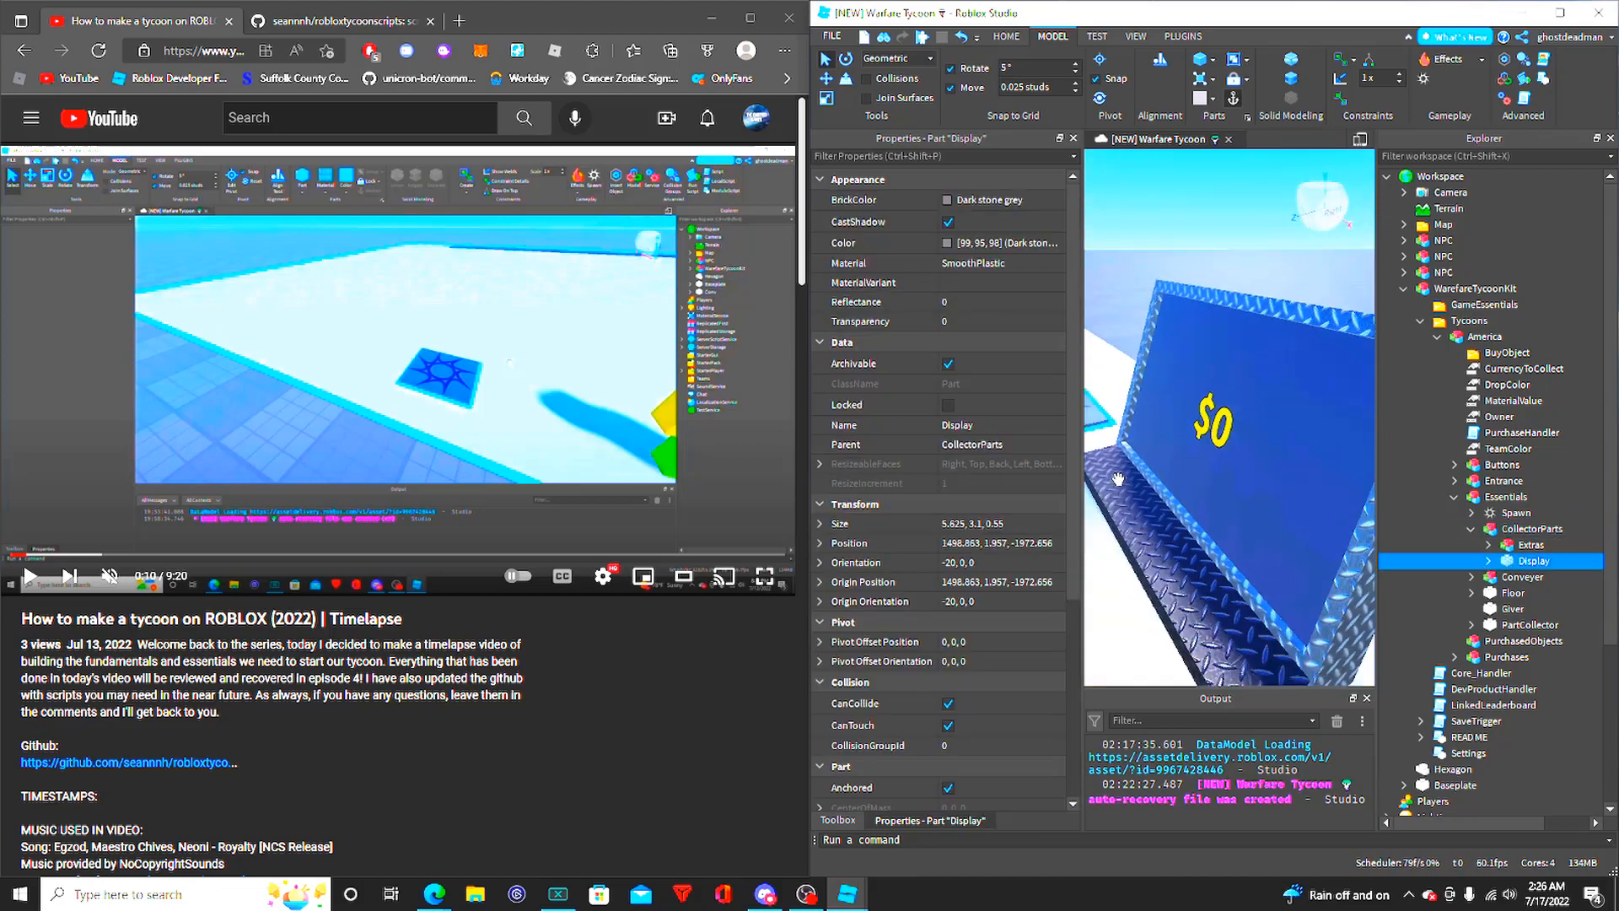
right_click_drag(1118, 479, 1233, 490)
scroll(1155, 345, "down", 3)
left_click(1155, 346)
right_click_drag(1156, 345, 1198, 447)
scroll(1158, 344, "up", 4)
scroll(1197, 447, "down", 2)
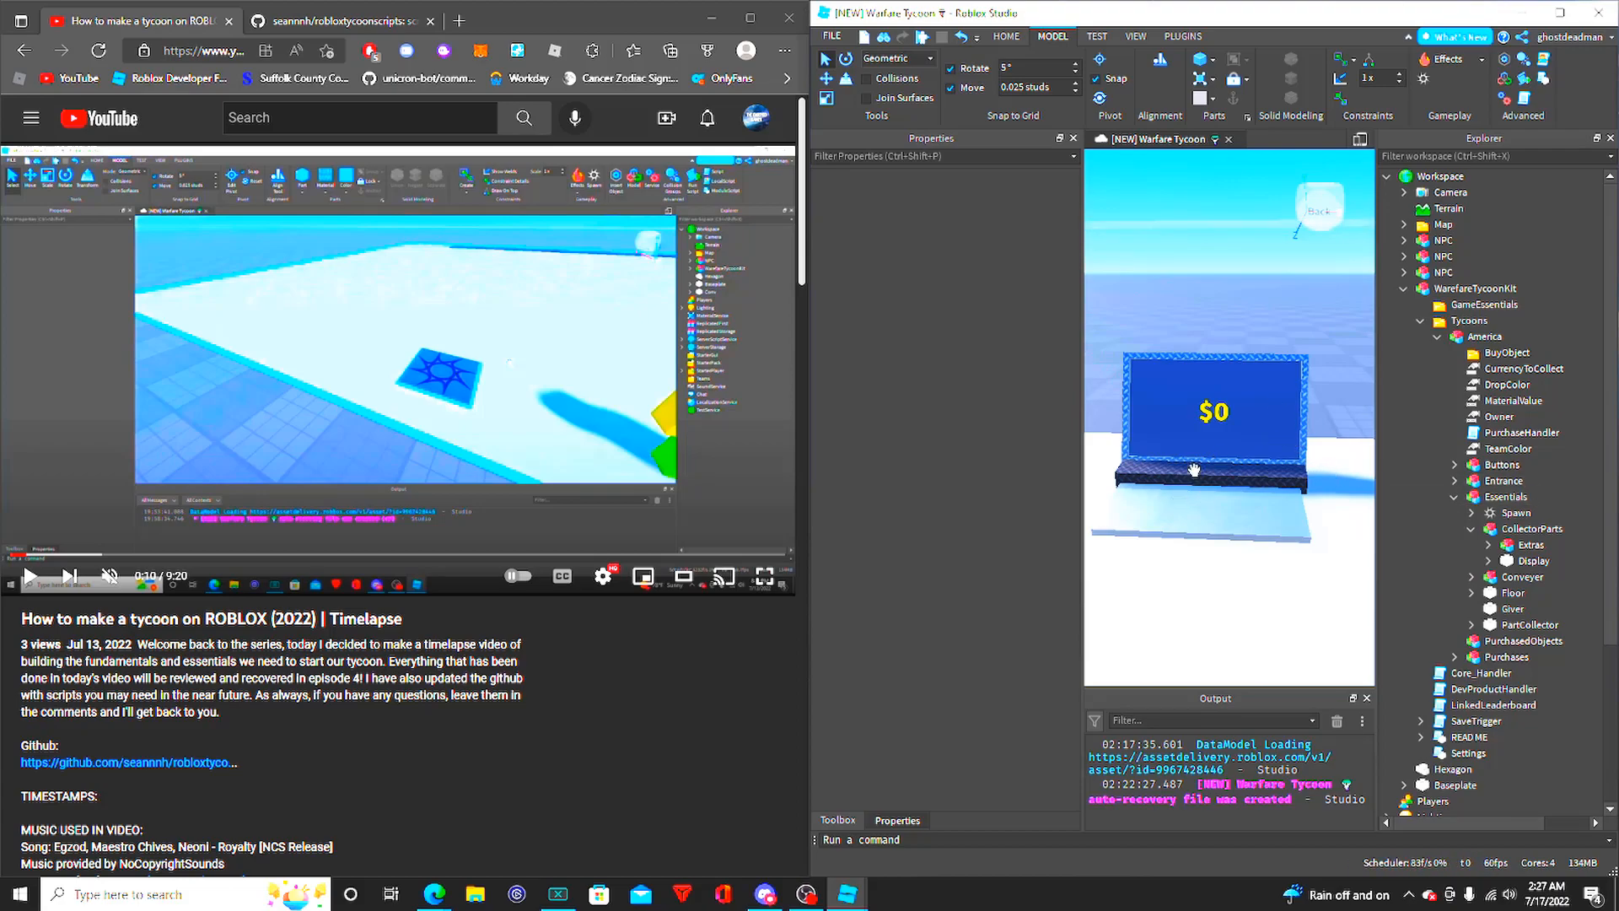
left_click(1535, 561)
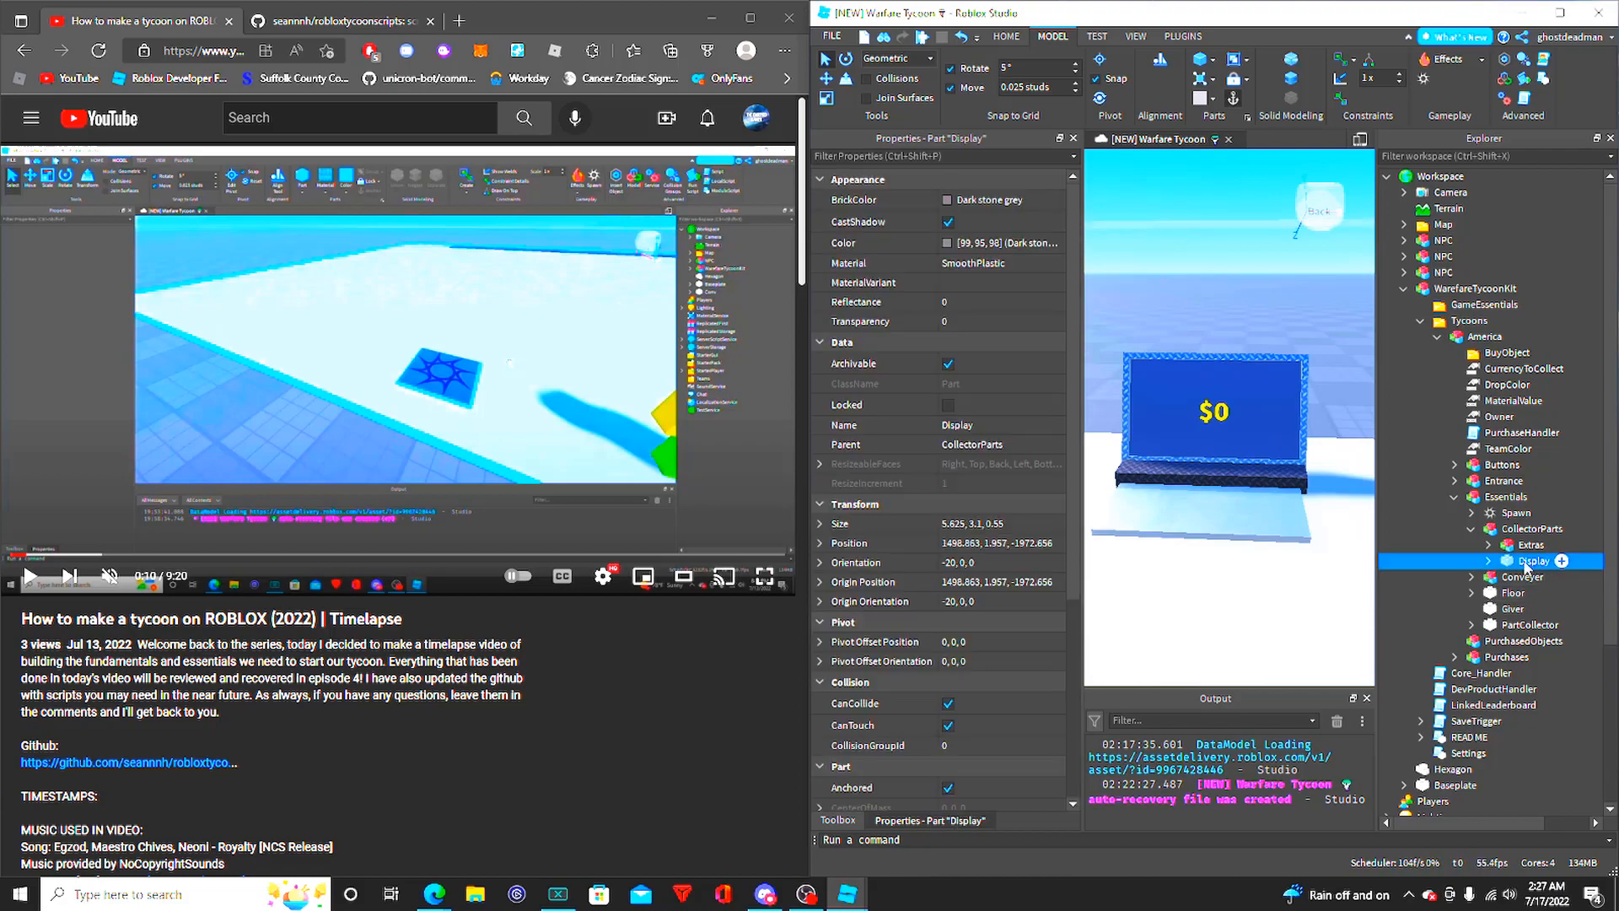
left_click(1523, 546)
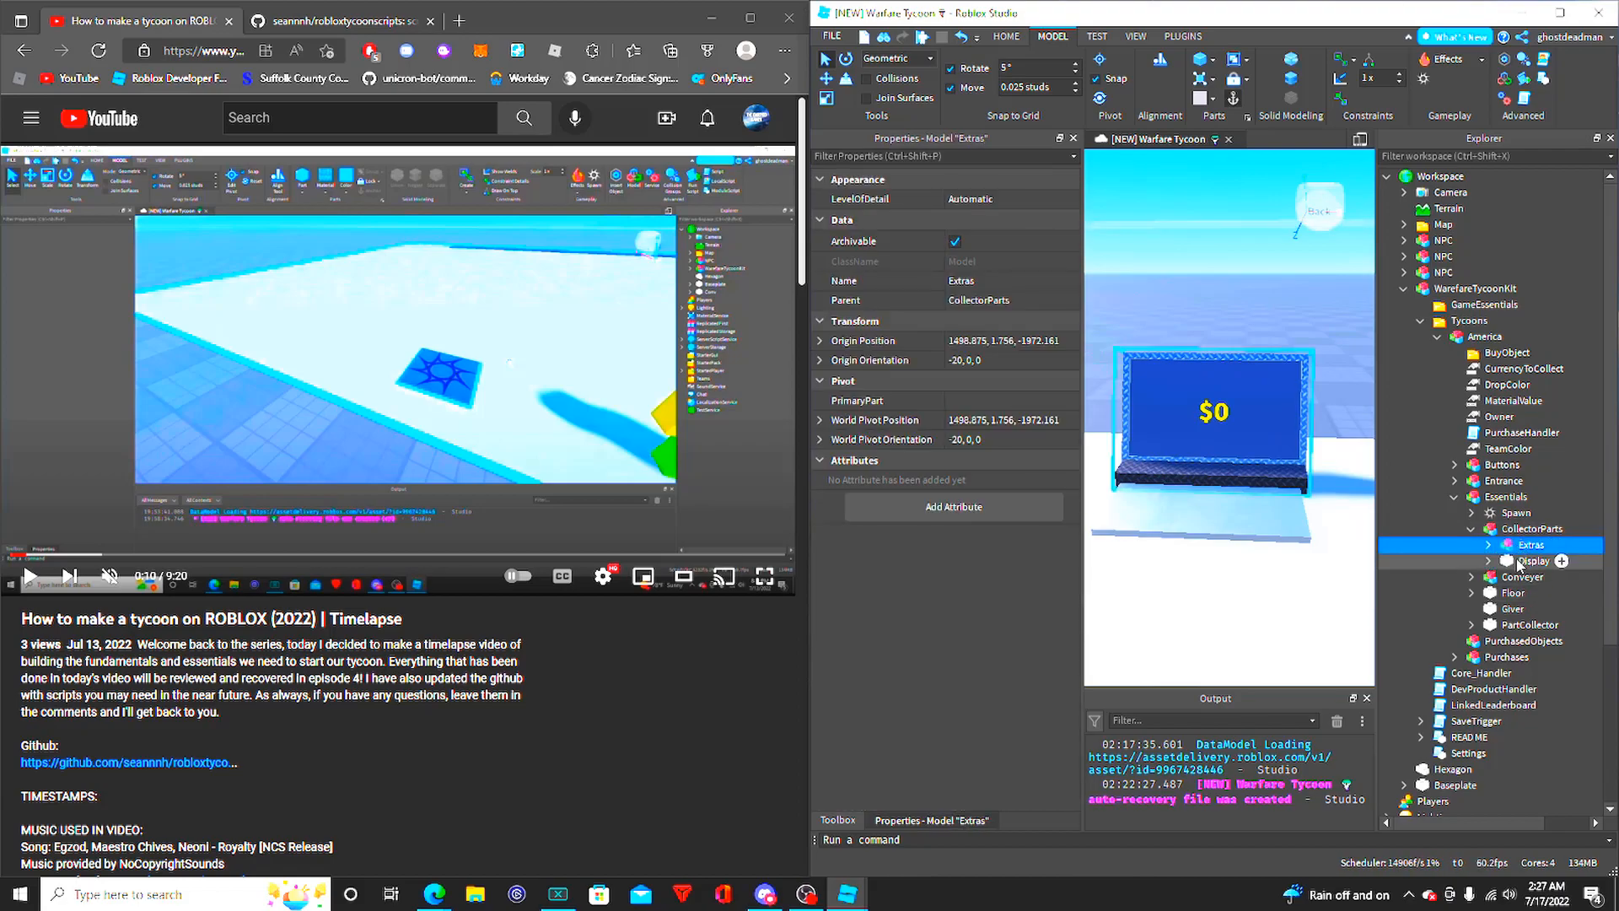
- Examine the Extras model around the money screen up close from the front
key("a")
right_click_drag(1150, 473, 1187, 444)
key("w")
key("d")
key("w")
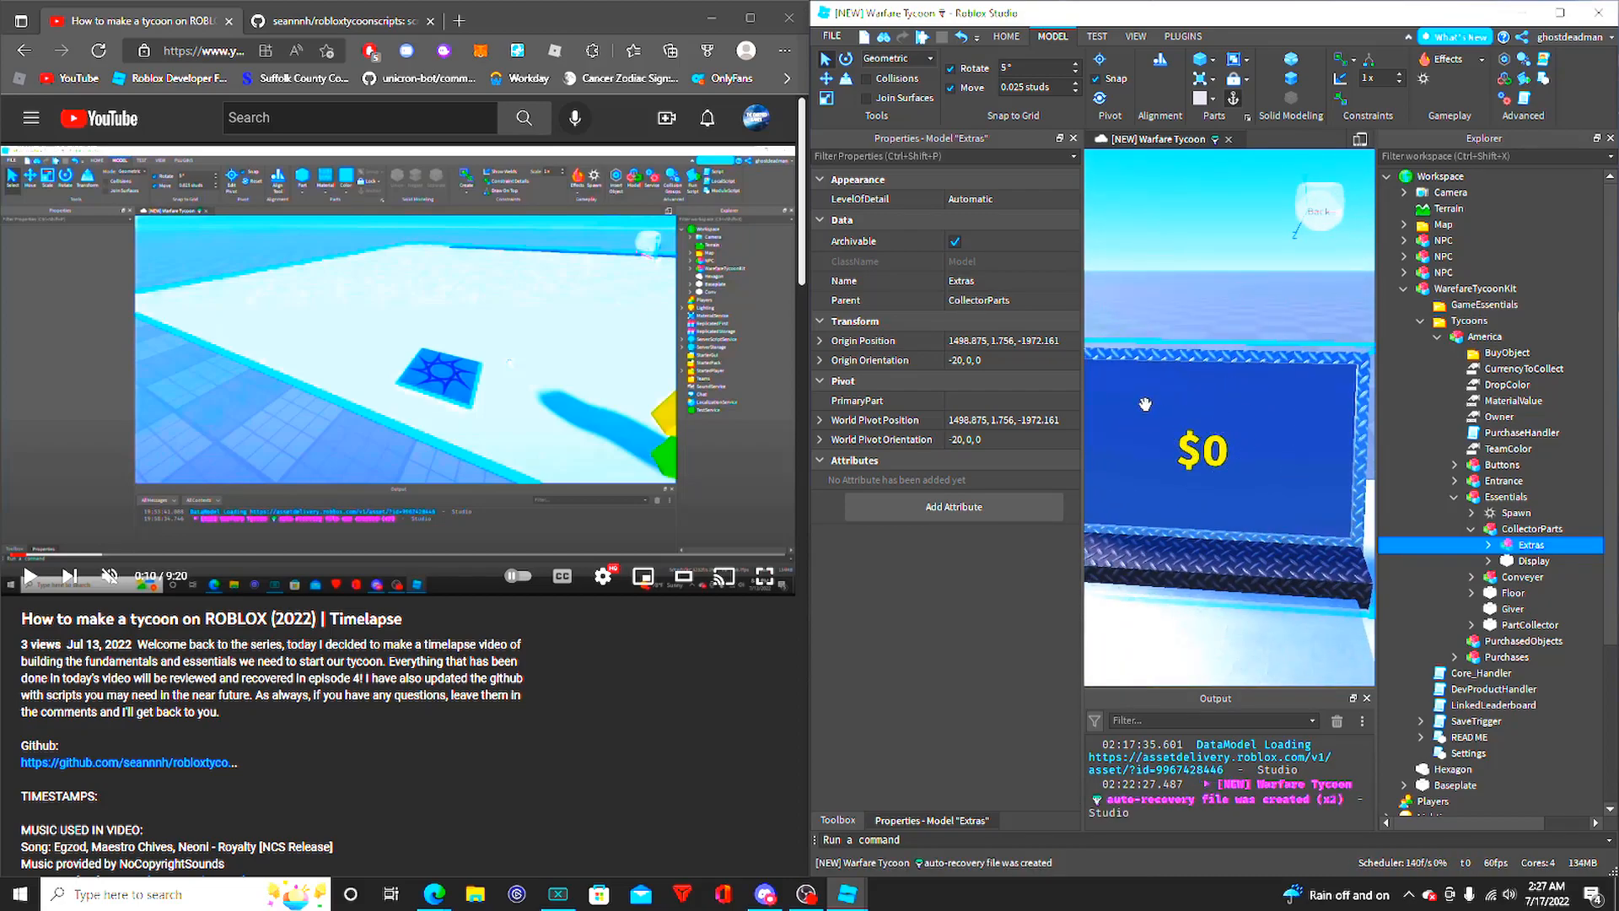
mouse_move(1223, 410)
right_mouse_down()
mouse_move(1232, 422)
mouse_move(1221, 413)
right_mouse_up()
- Try moving the Display part of CollectorParts with the Move tool, and undo the move
left_click(1524, 560)
key("d")
key("a")
key("s")
left_click(827, 79)
left_click_drag(1101, 432, 1212, 377)
key("ctrl+z")
right_click_drag(1214, 372, 1243, 336)
key("a")
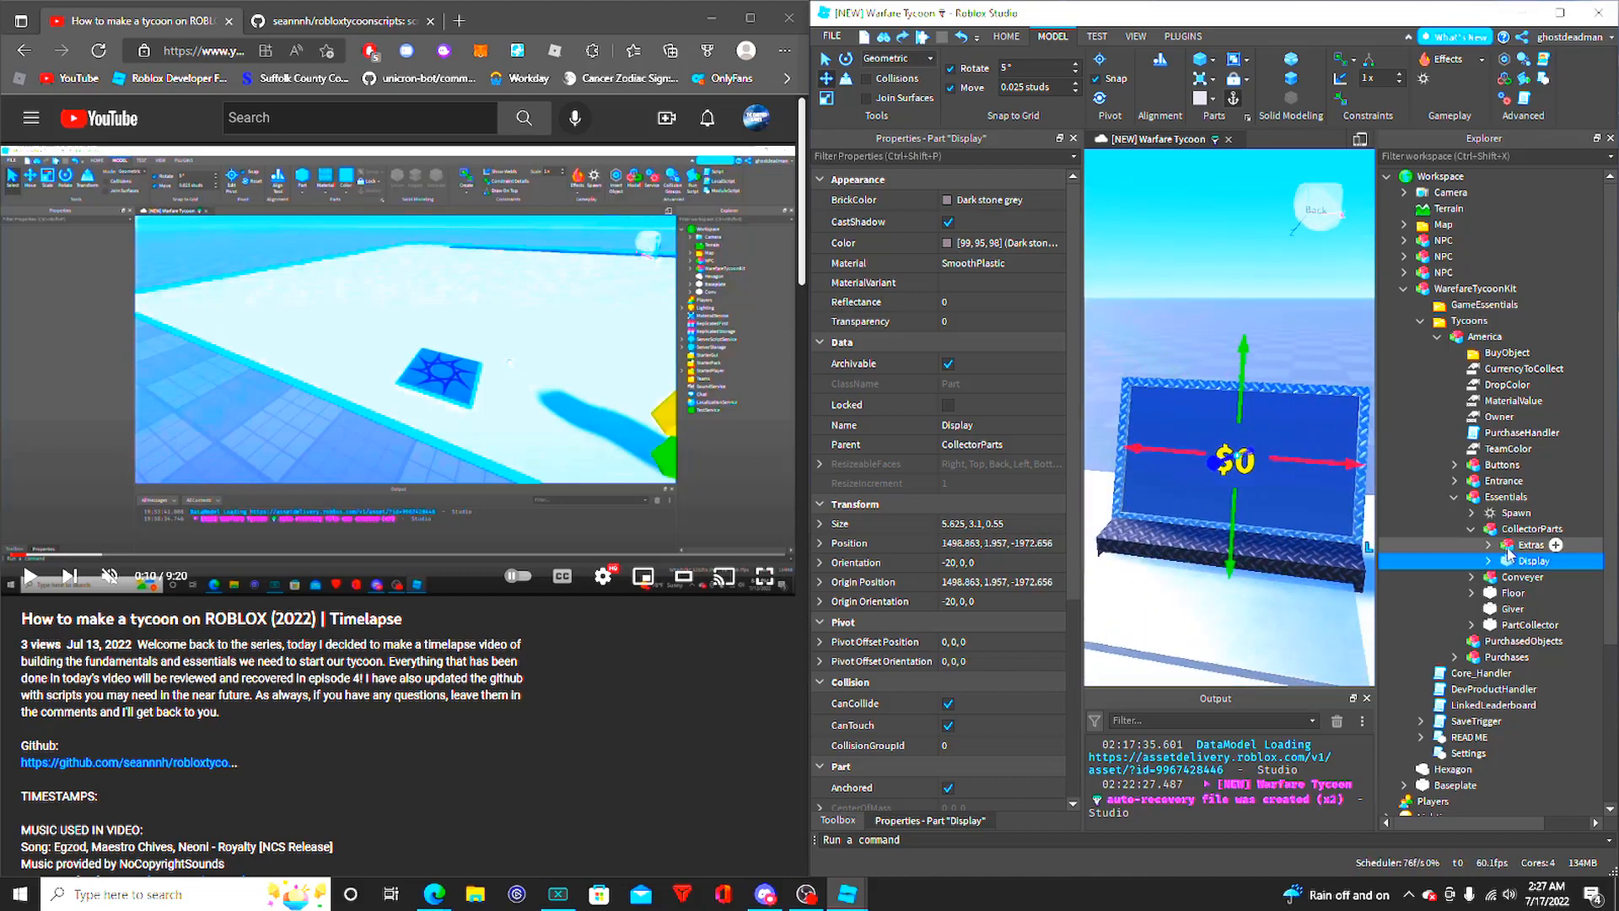
- Expand the Extras model and examine its Union around the money screen from several angles
left_click(1508, 547)
left_click(1489, 547)
left_click(1547, 561)
right_click_drag(1165, 411, 1198, 506)
key("a")
key("w")
key("d")
key("a")
key("w")
key("d")
key("a")
key("d")
left_click(1191, 274)
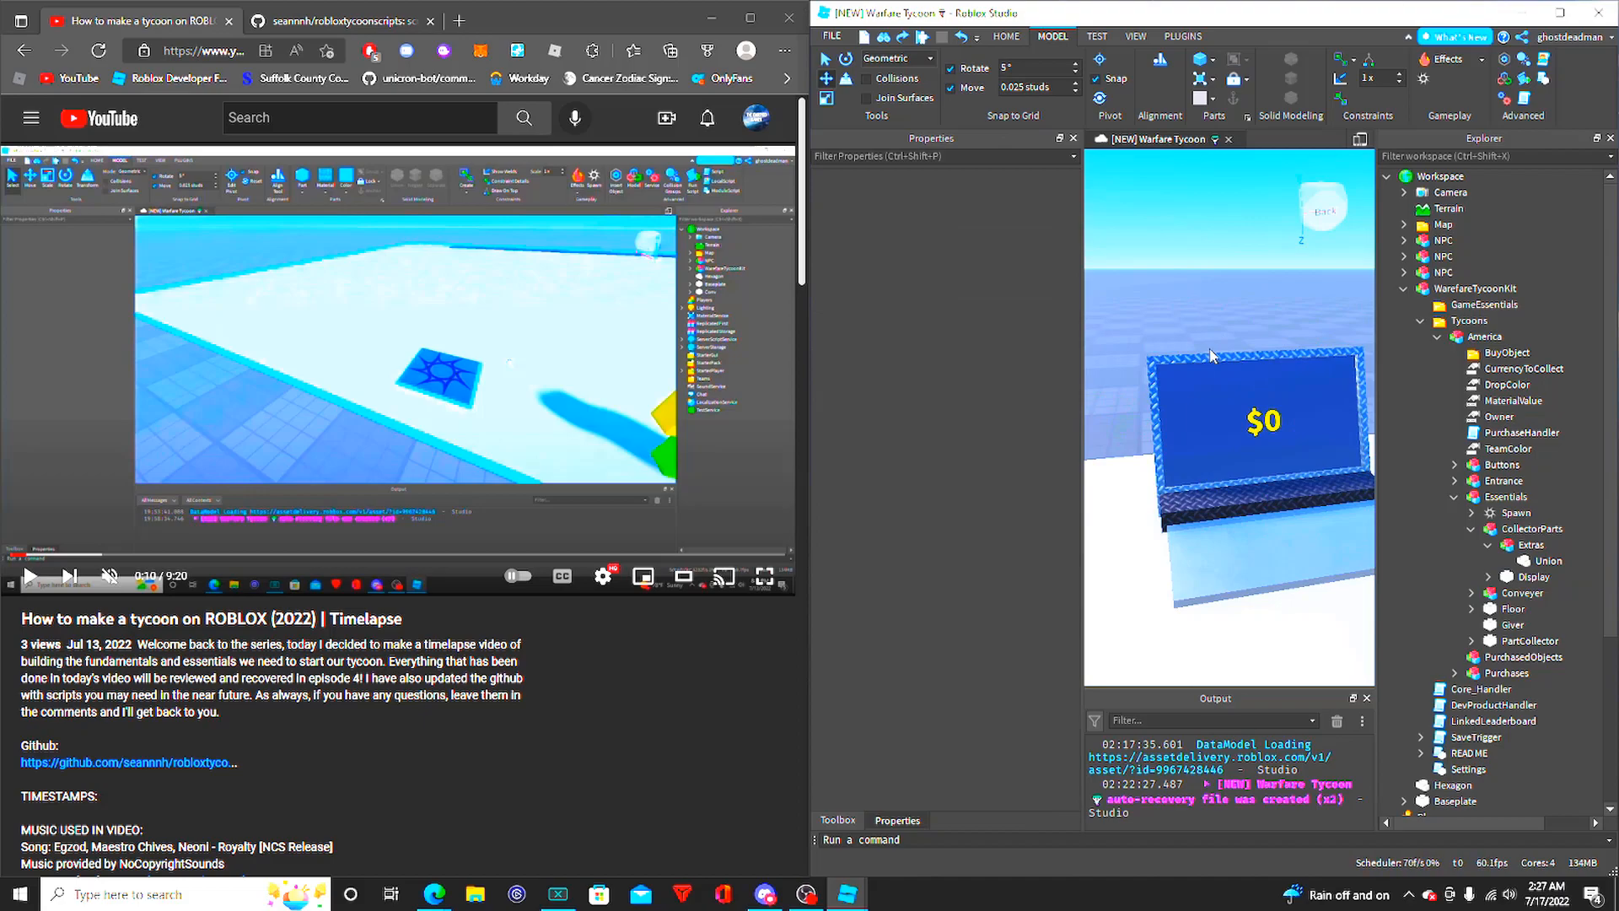
key("d")
key("w")
mouse_move(1210, 349)
right_mouse_down()
mouse_move(1232, 358)
mouse_move(1220, 350)
right_mouse_up()
key("s")
key("a")
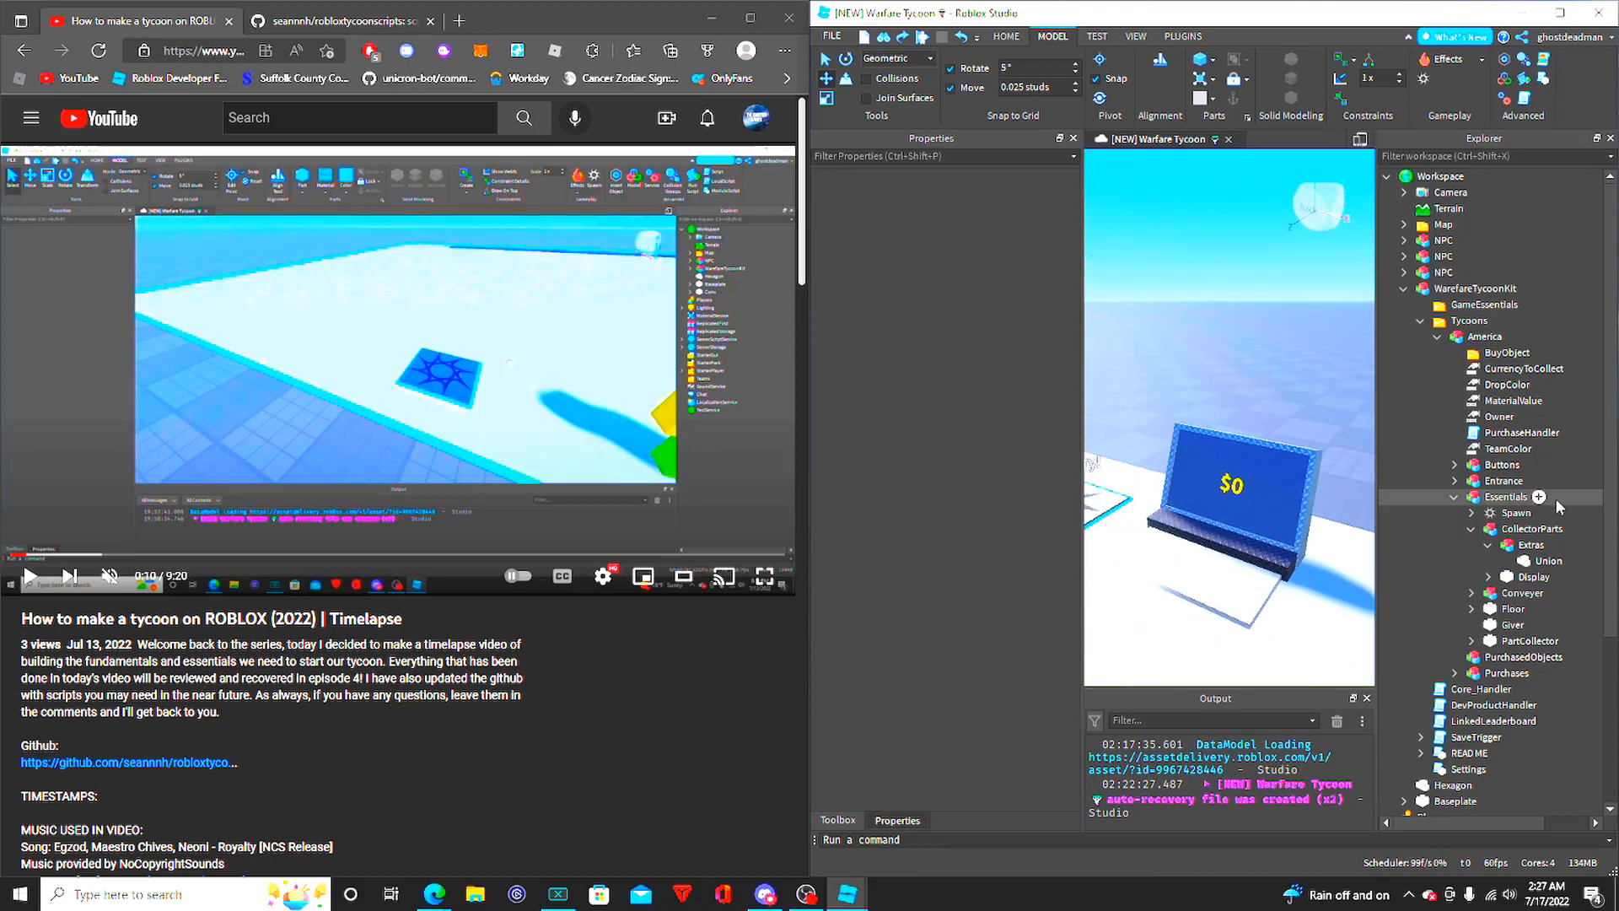
- Collapse Extras, examine the CollectorParts model and its Display part, and expand Display
left_click(1489, 544)
left_click(1471, 529)
left_click(1477, 531)
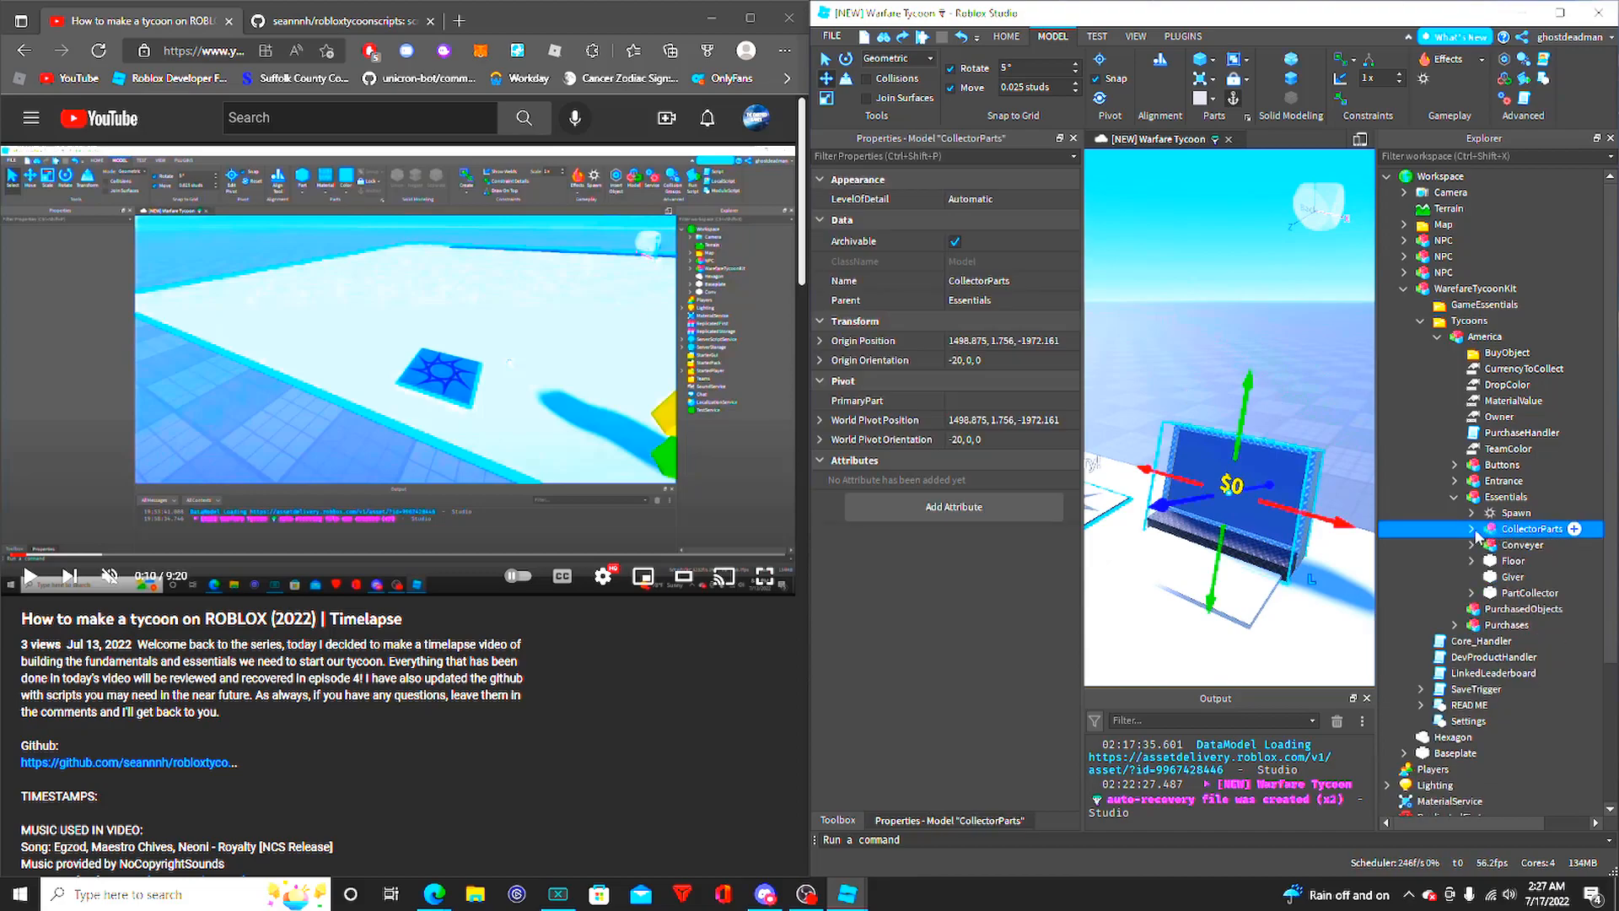
left_click(1474, 530)
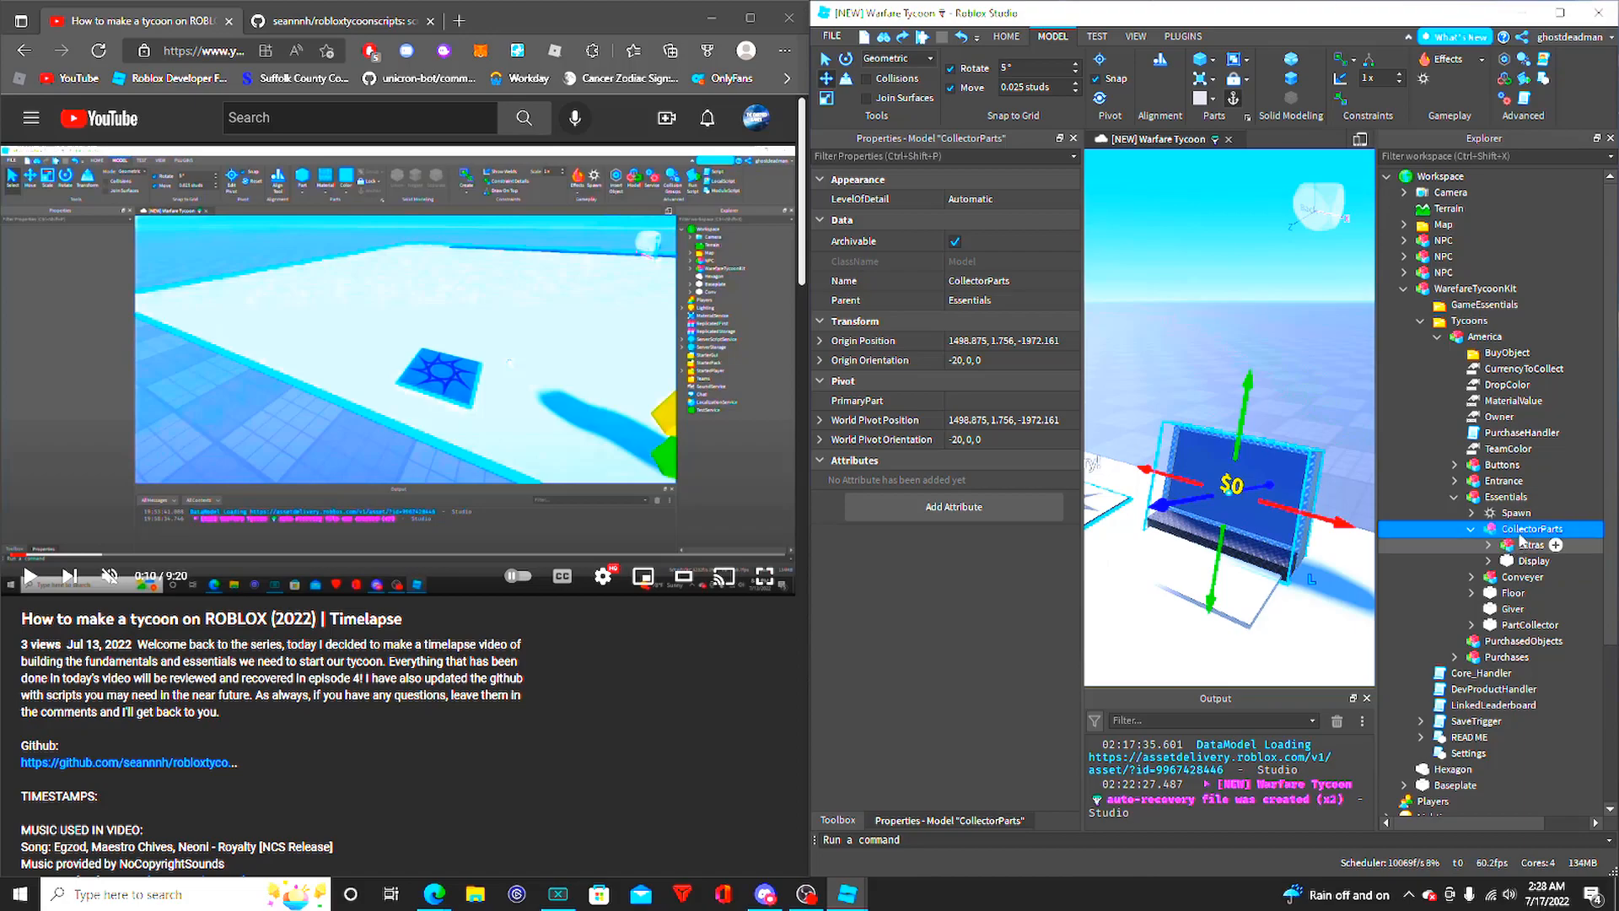
left_click(1531, 560)
left_click(1489, 561)
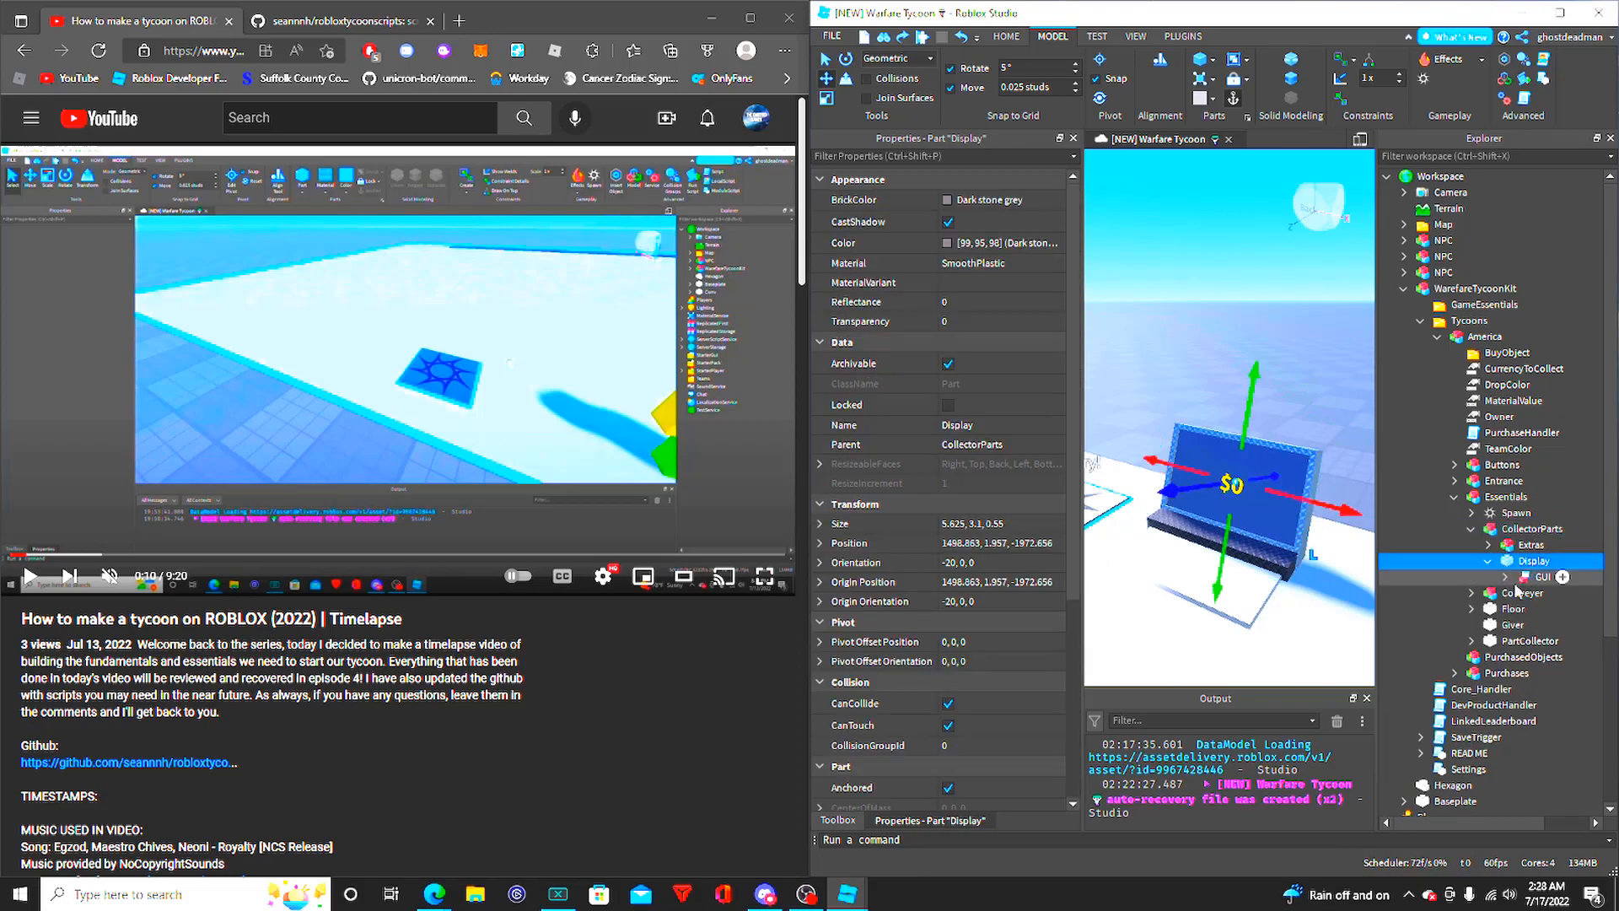
- Examine the properties of the Display's GUI and of the Amount text label inside it
left_click(1509, 579)
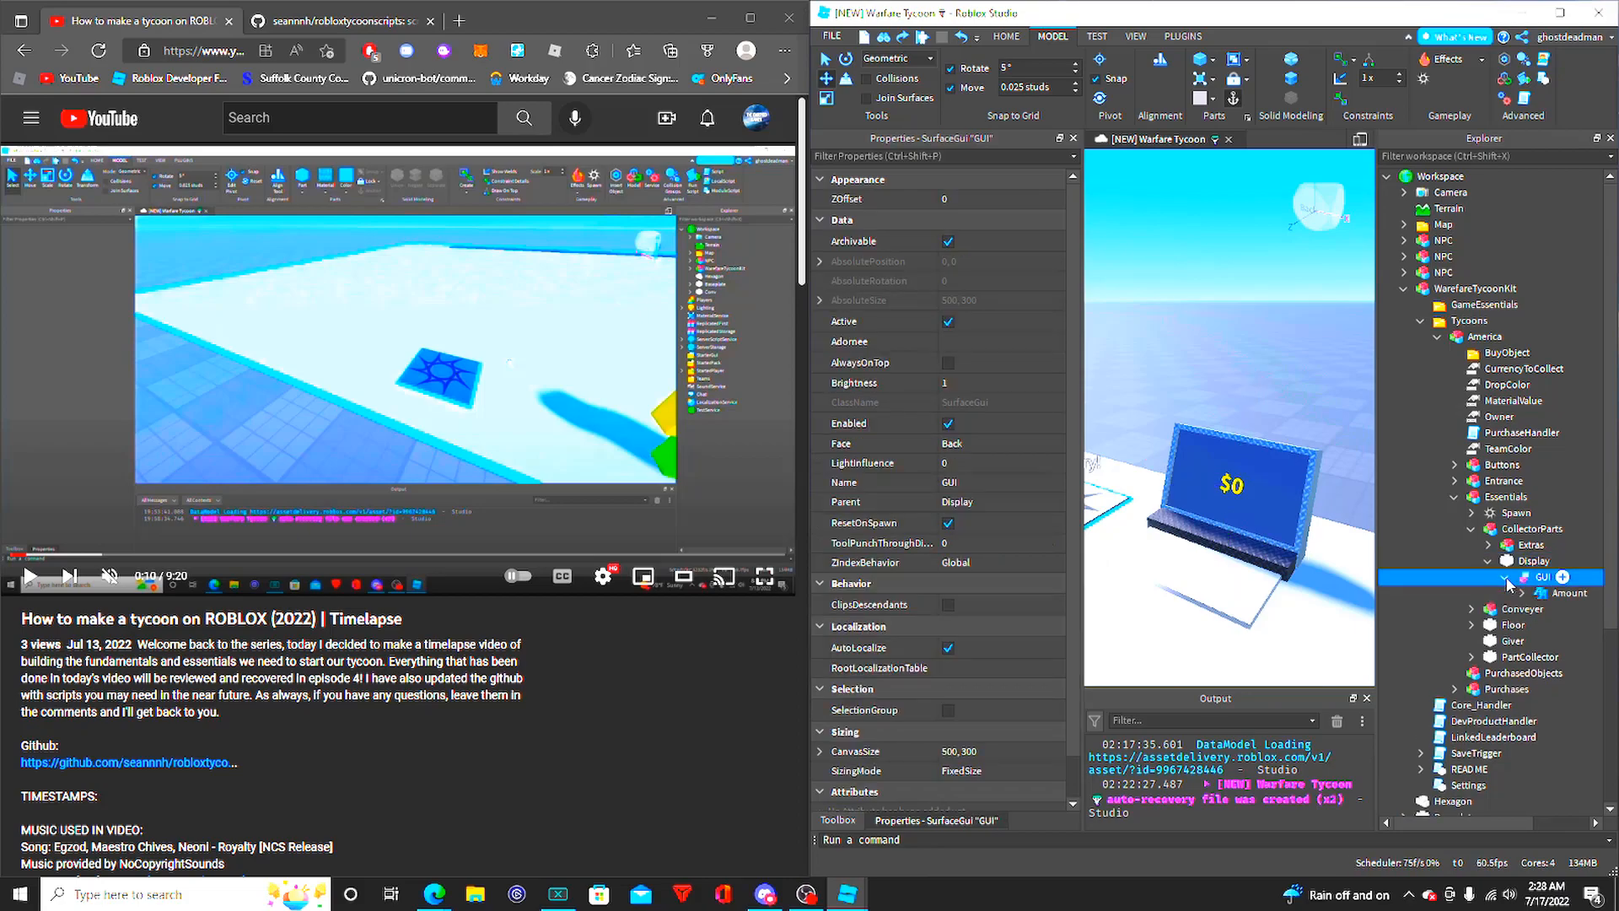
left_click(1506, 578)
left_click(1543, 599)
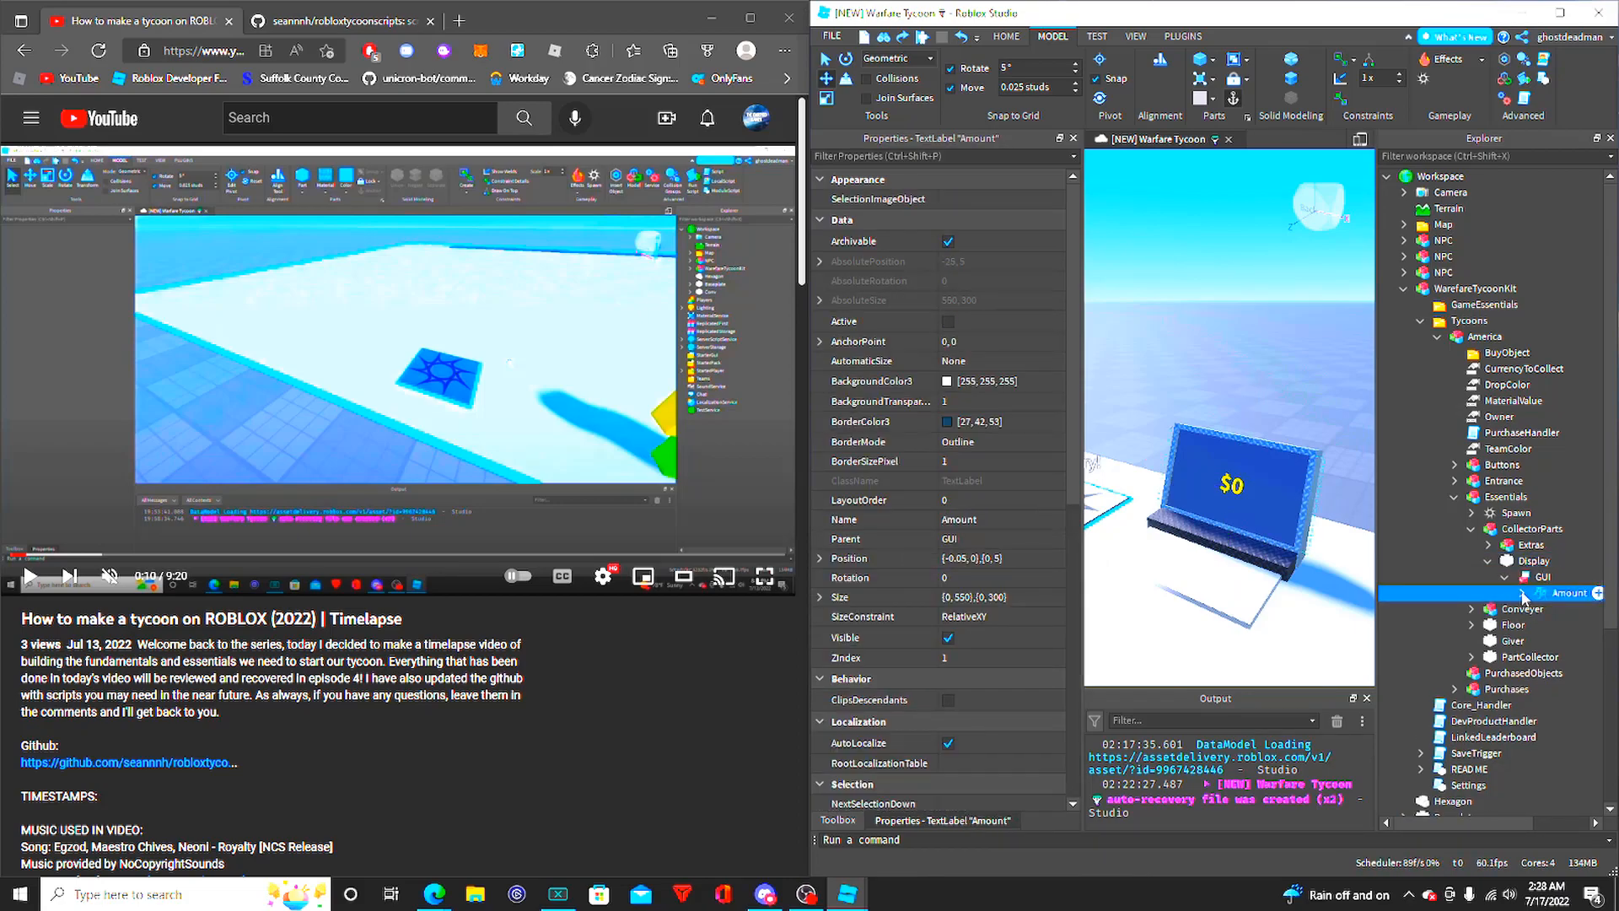
- Expand the Amount label, review the code of its Script and close the script
key("ctrl+shift+v")
double_click(1569, 609)
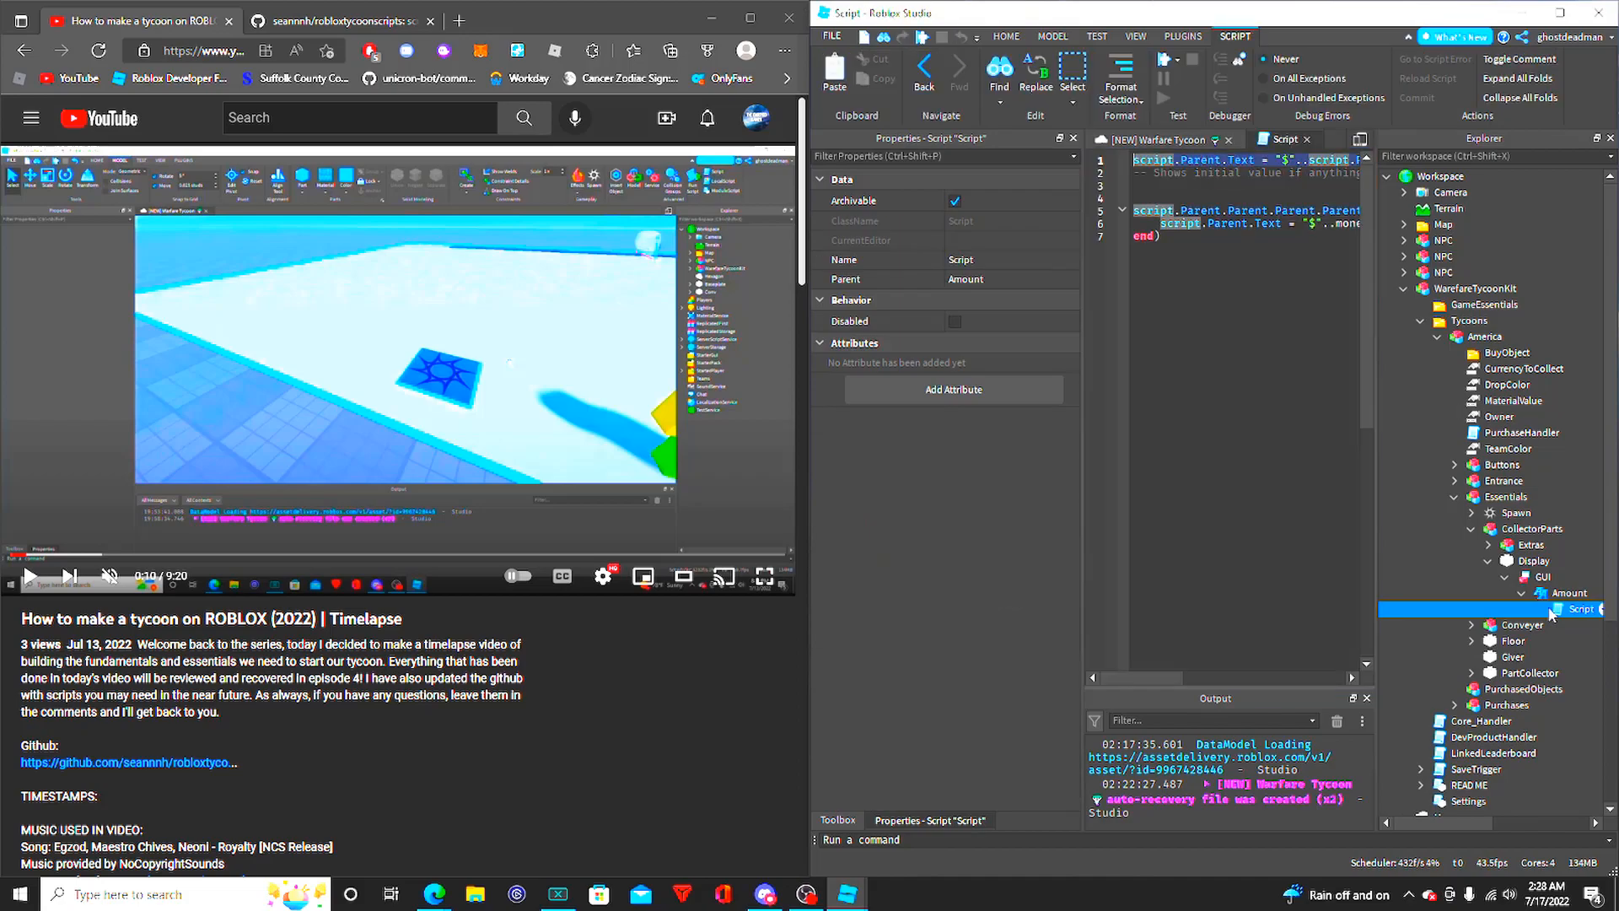
mouse_move(1172, 685)
left_mouse_down()
mouse_move(1501, 662)
mouse_move(1157, 682)
left_mouse_up()
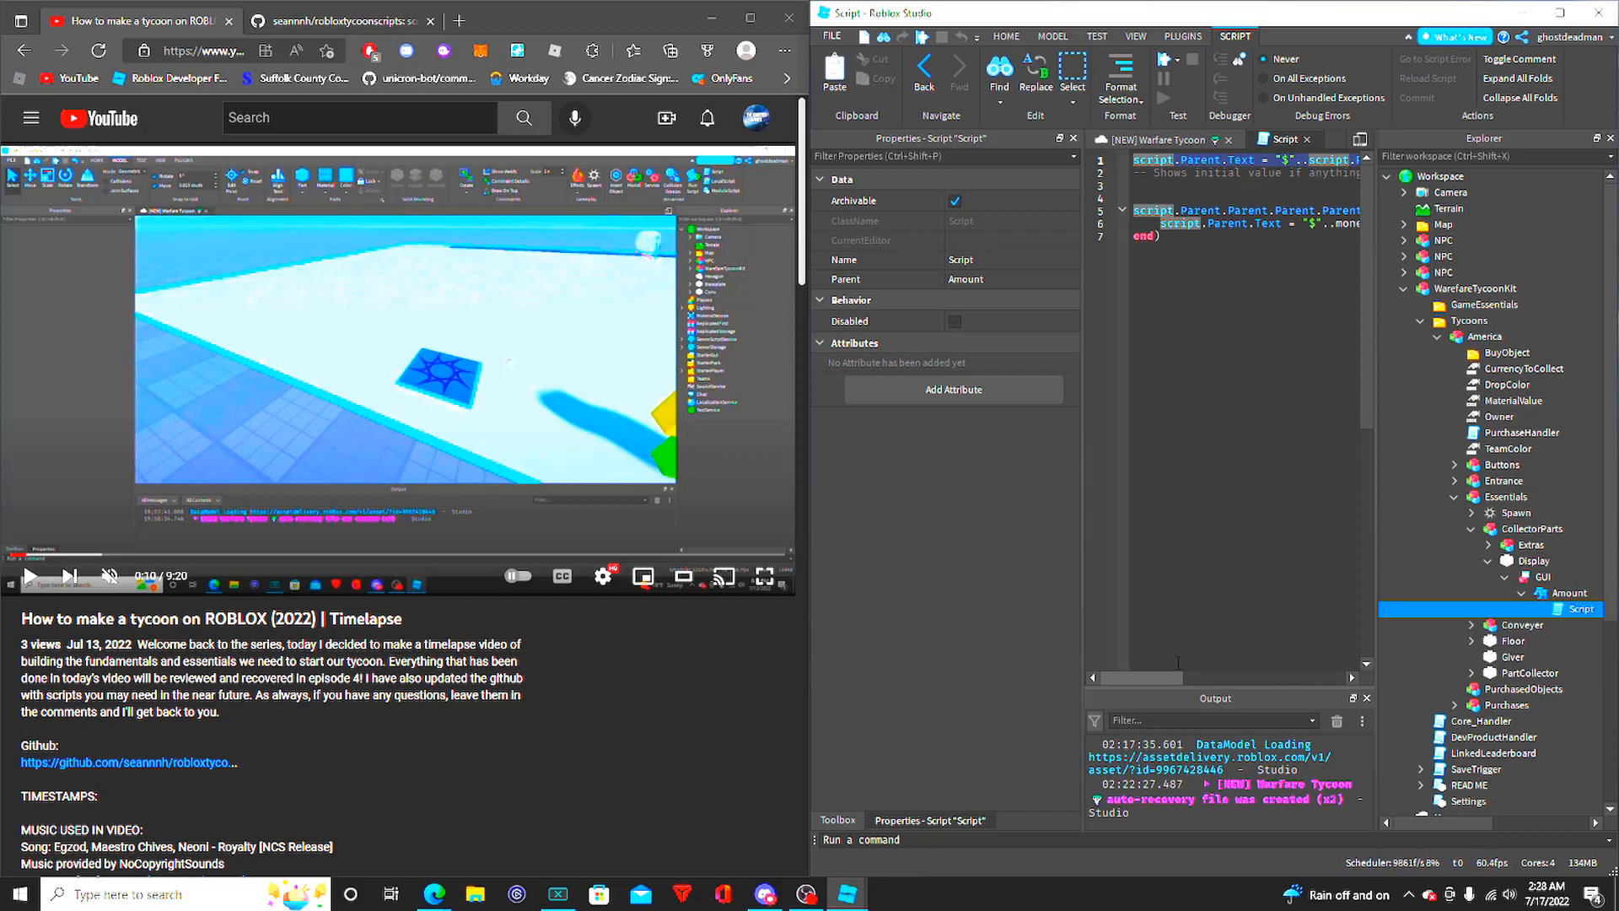
left_click(1308, 139)
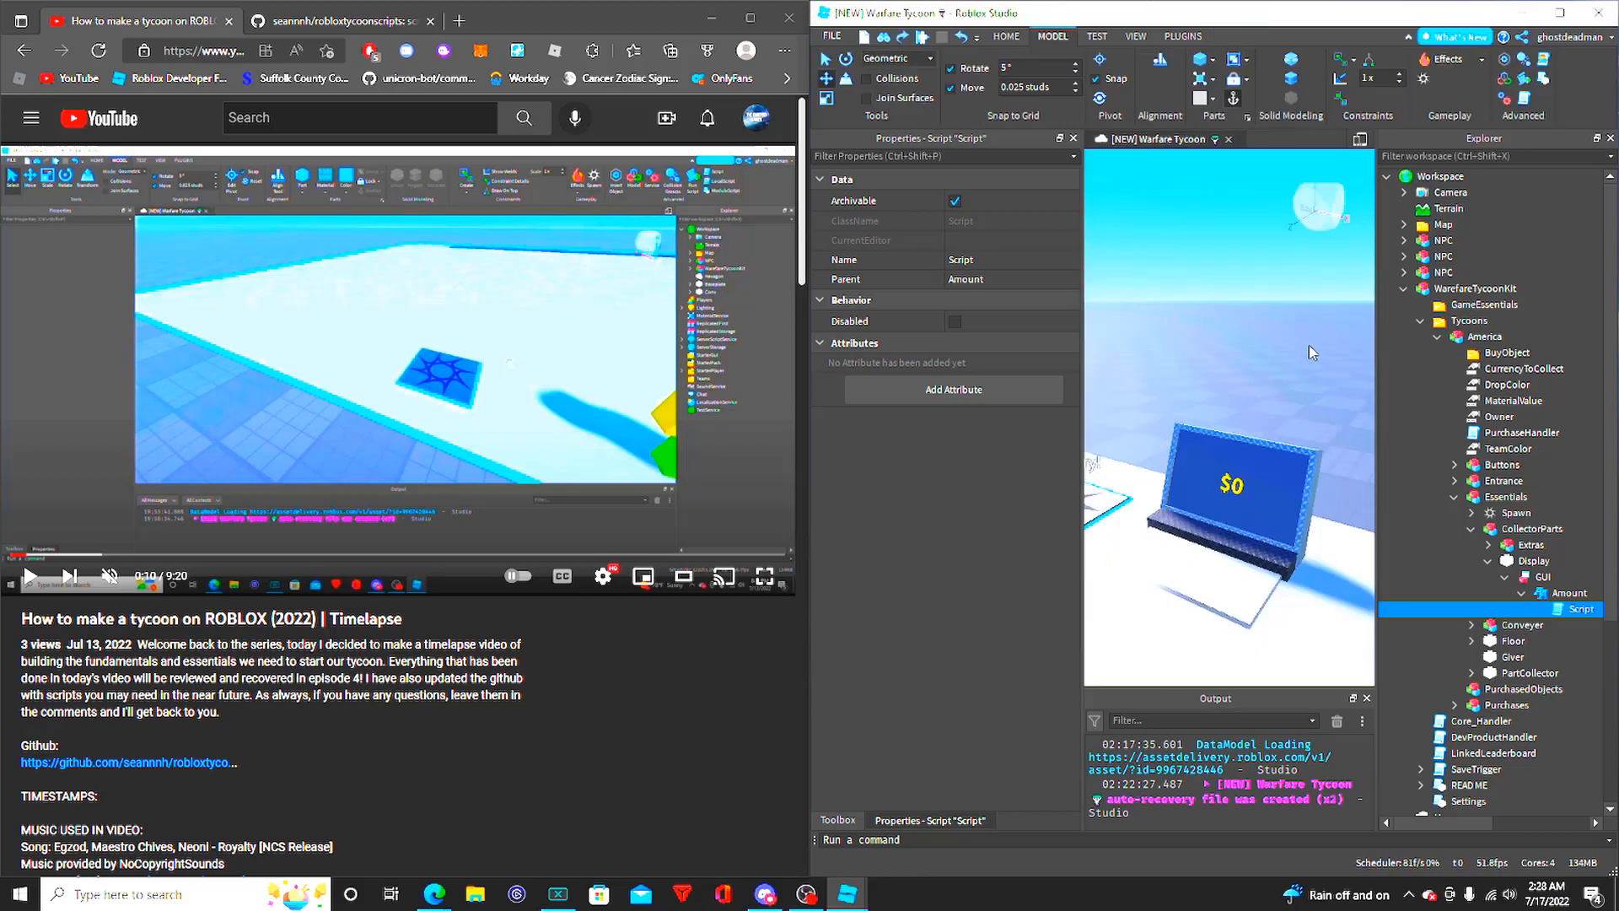
- View the money screen from the front and check the Face property options of its GUI
left_click(1234, 336)
mouse_move(1232, 330)
right_mouse_down()
mouse_move(1258, 336)
mouse_move(1239, 362)
right_mouse_up()
key("w")
key("a")
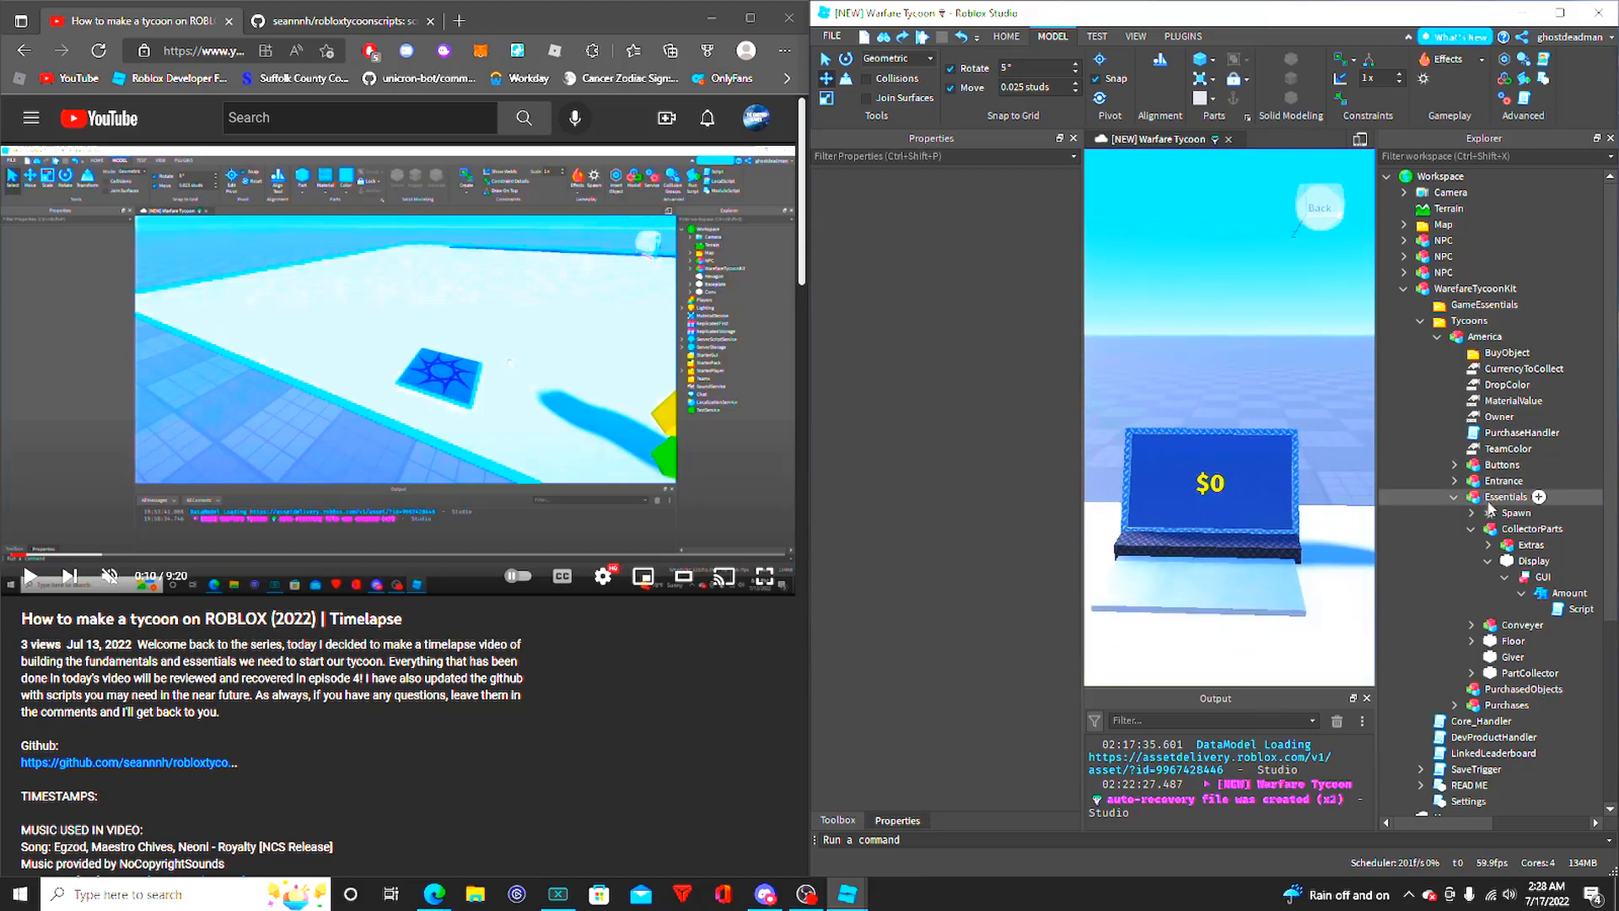
left_click(1532, 578)
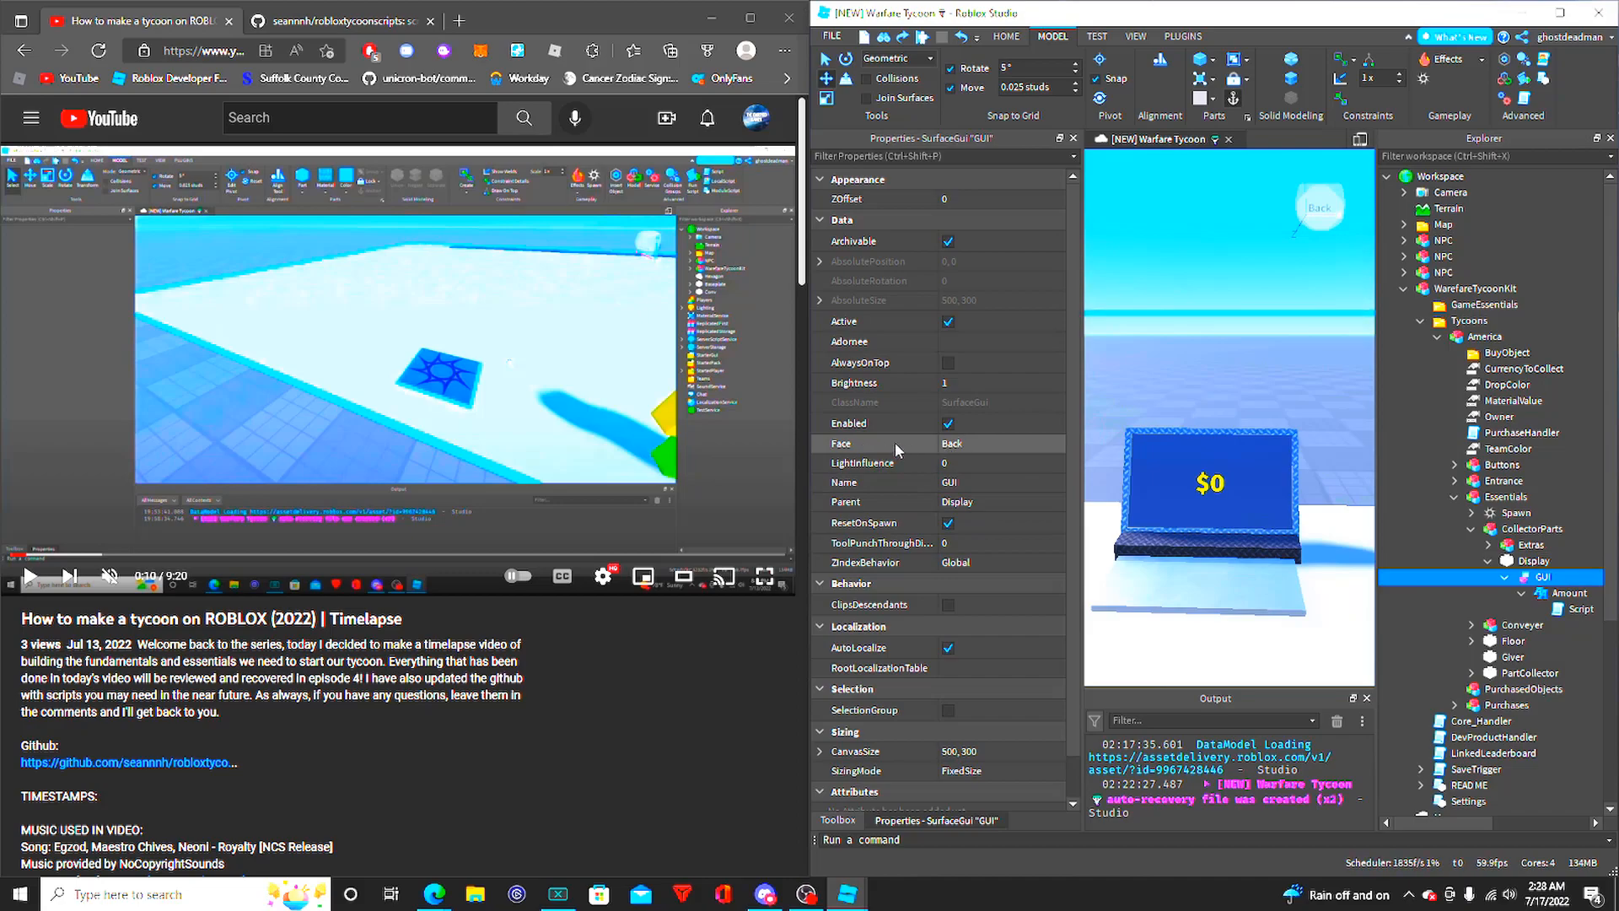
left_click(899, 447)
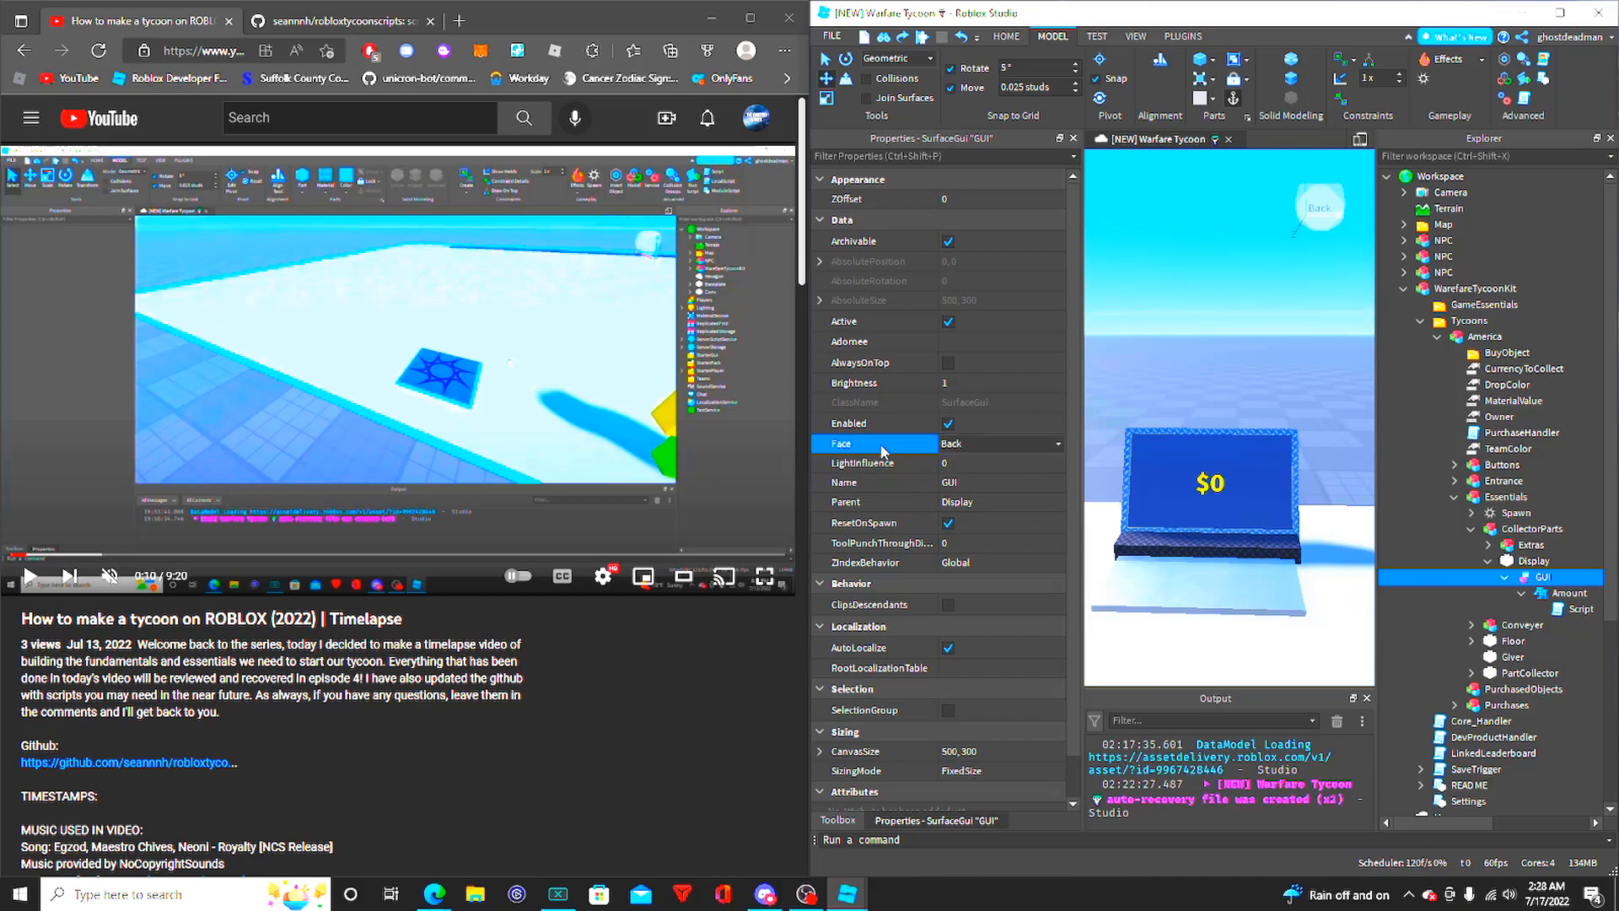
left_click(973, 442)
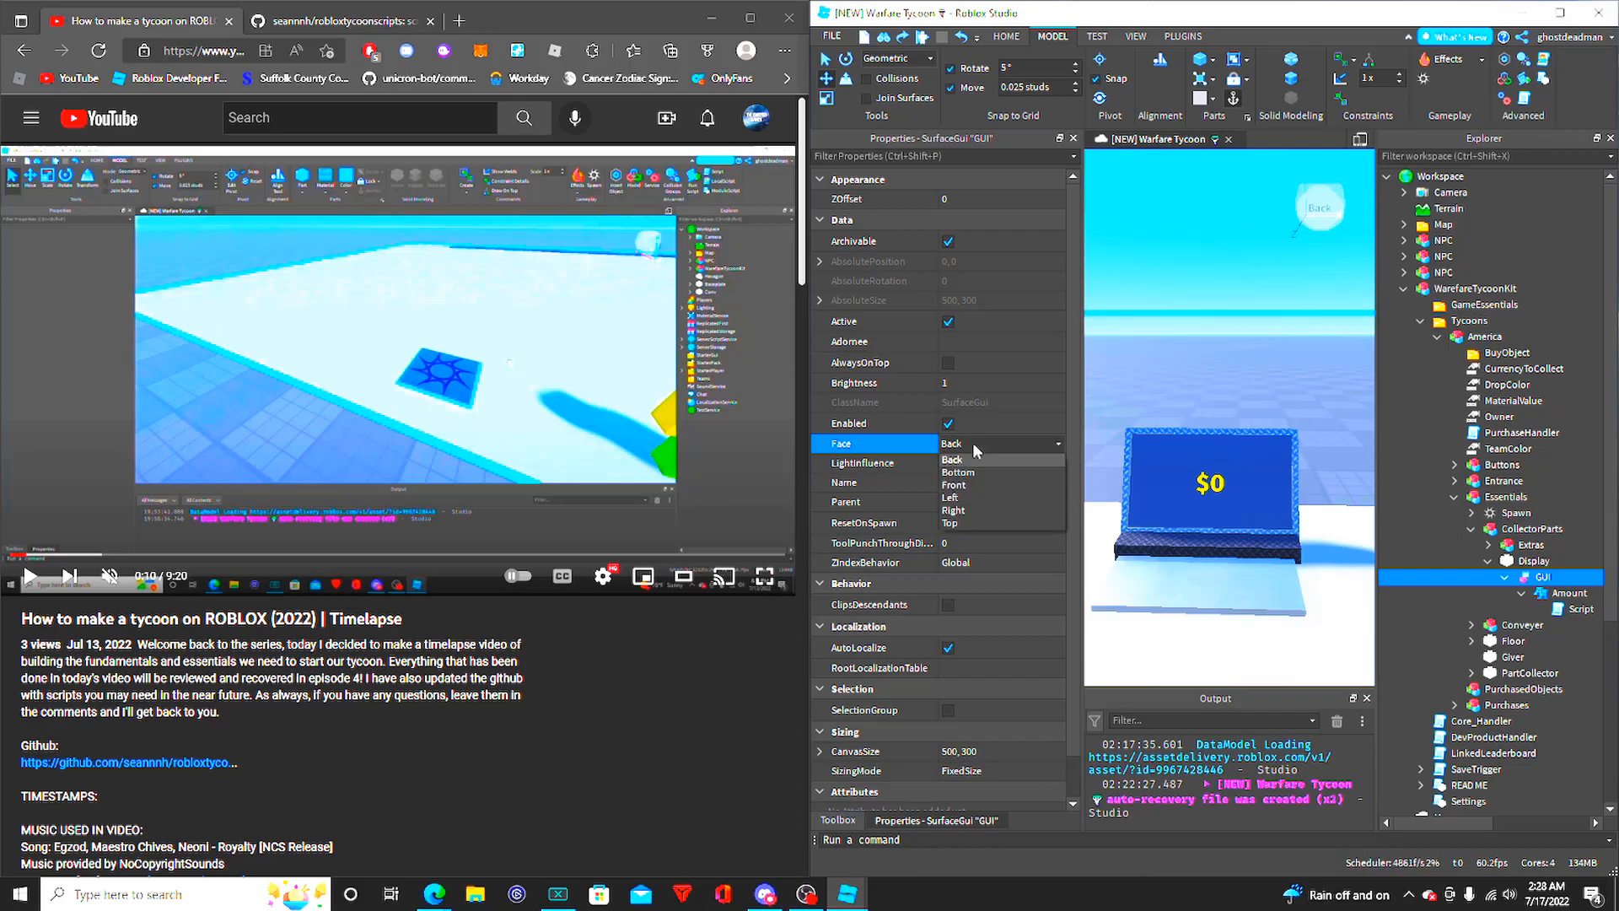
- Examine the GUI on the money screen up close and from afar, and collapse Display and CollectorParts
left_click(1269, 374)
mouse_move(1269, 373)
right_mouse_down()
mouse_move(1240, 411)
mouse_move(1261, 351)
right_mouse_up()
key("d")
key("a")
mouse_move(1233, 411)
right_mouse_down()
mouse_move(1156, 484)
mouse_move(1213, 409)
right_mouse_up()
key("s")
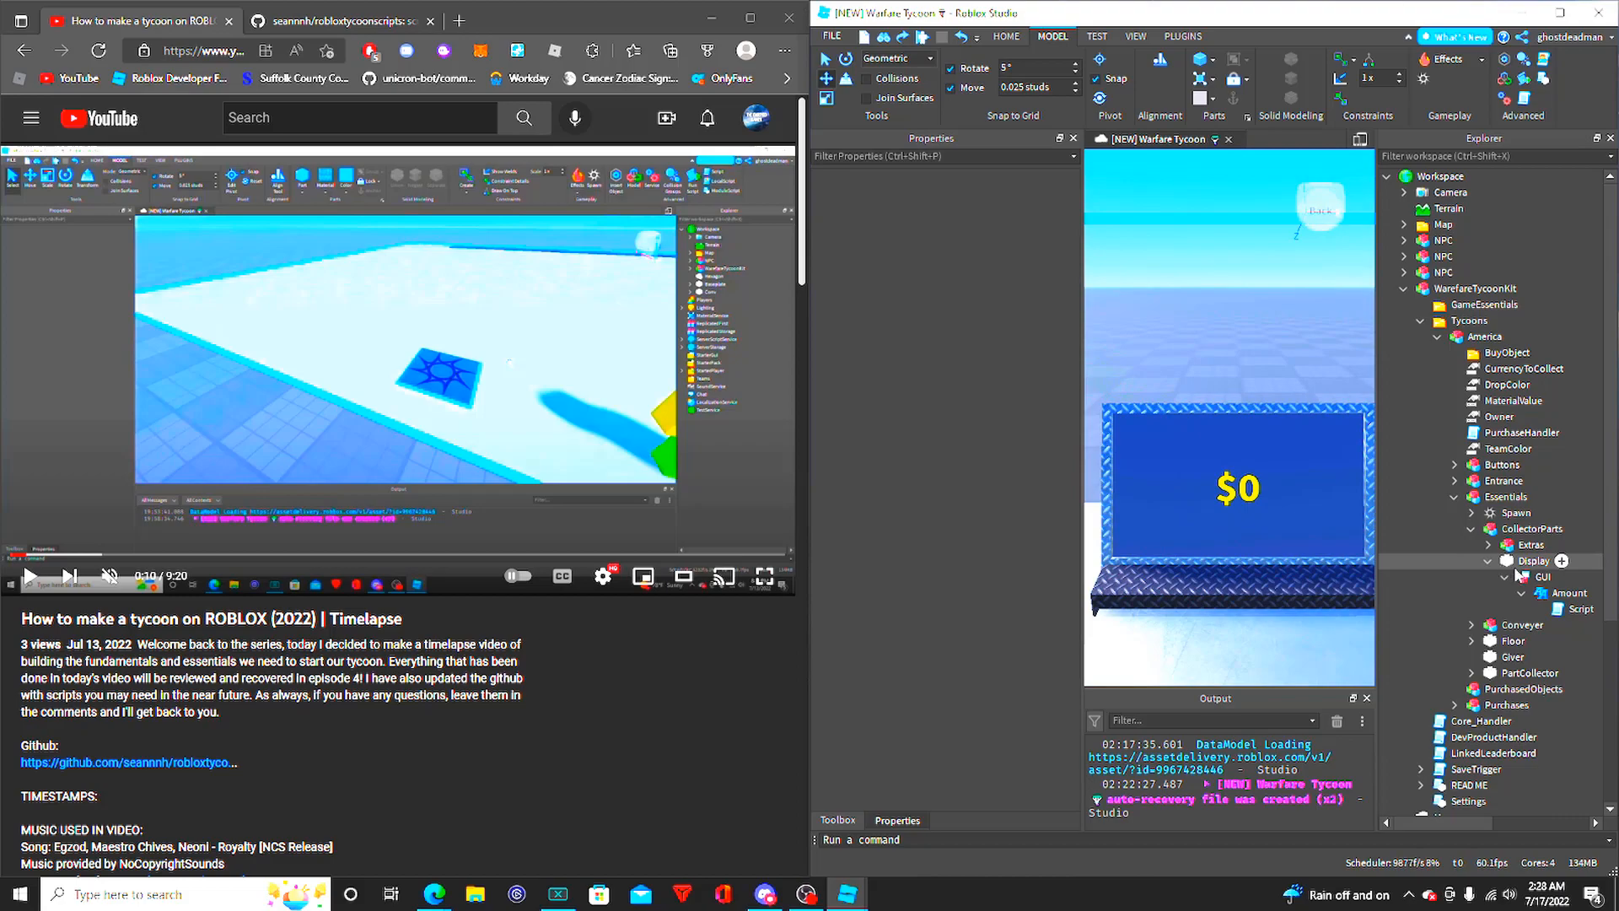
left_click(1518, 576)
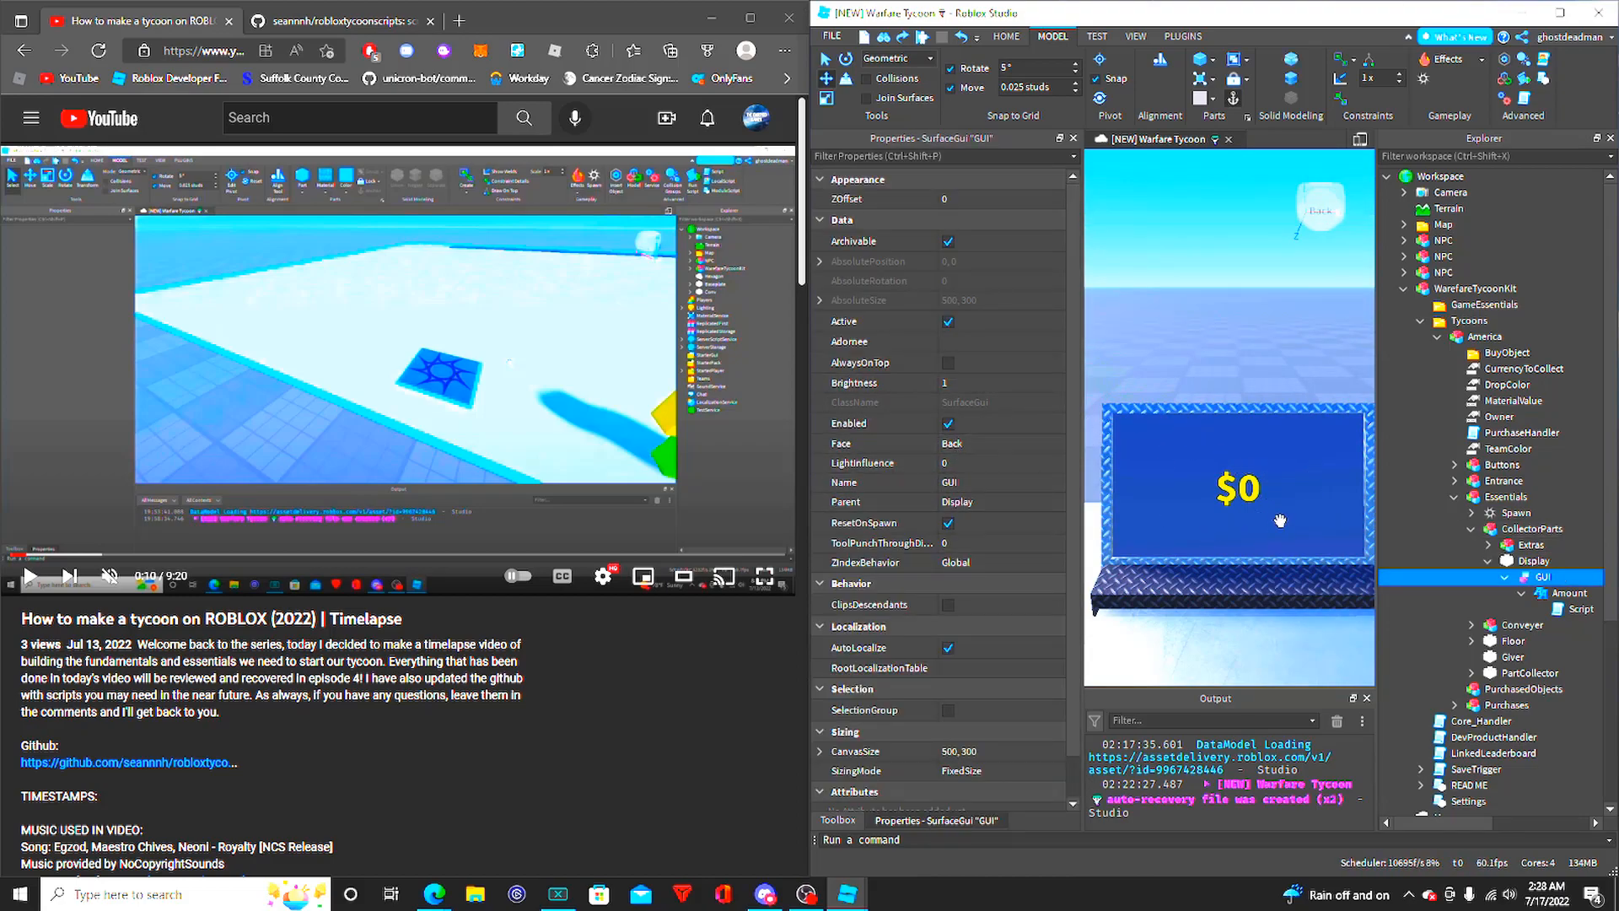
left_click(1182, 322)
scroll(1182, 322, "down", 3)
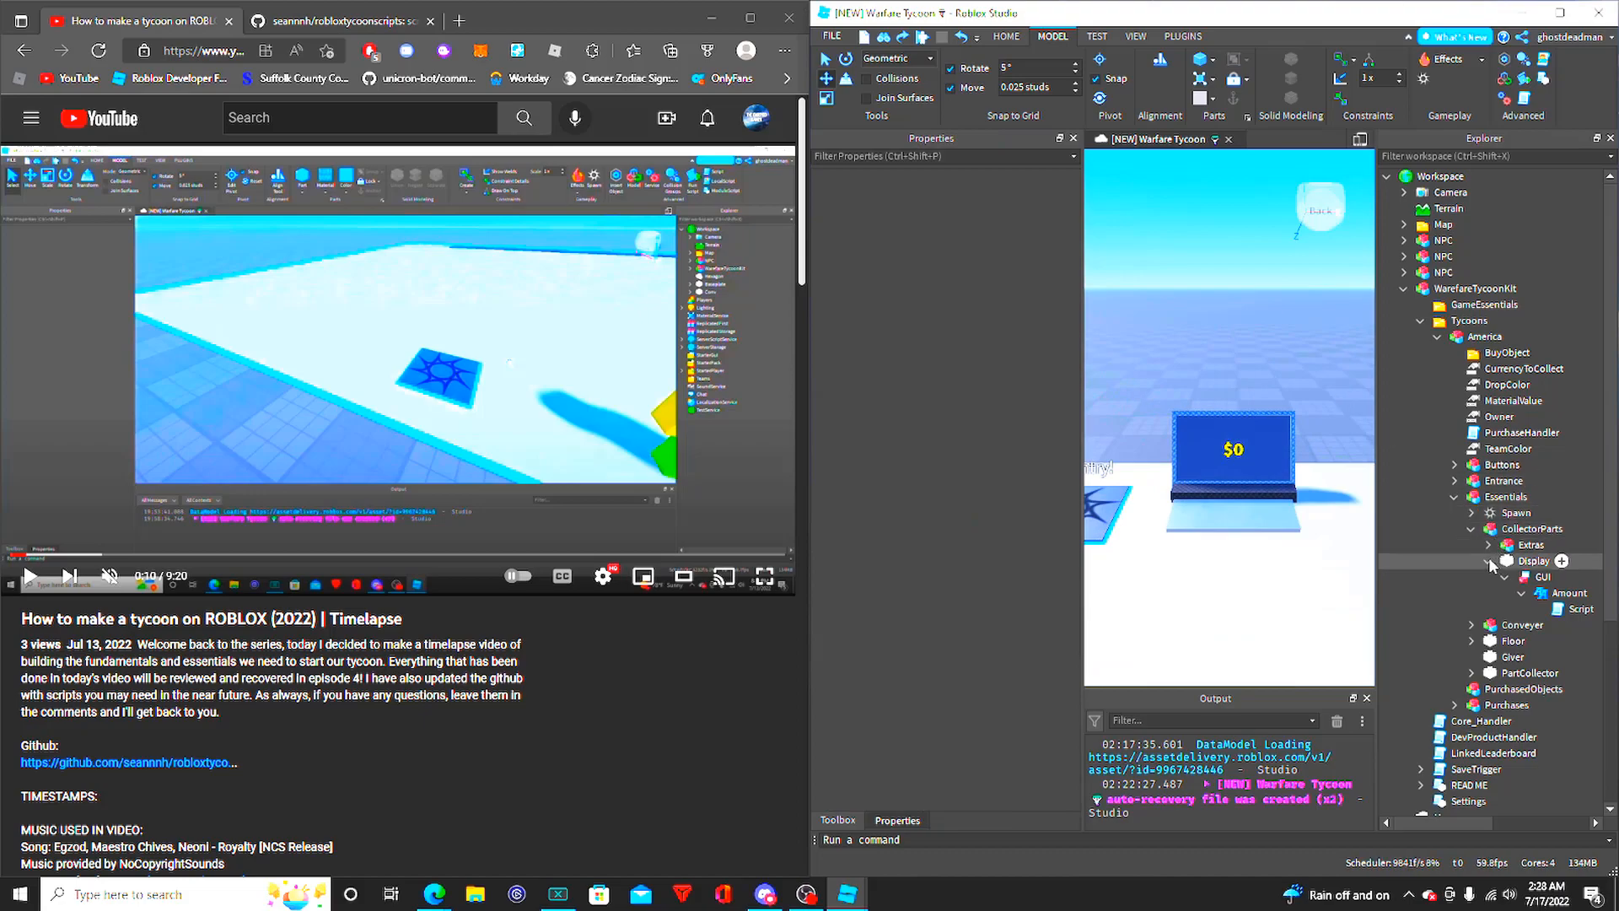
left_click(1489, 562)
left_click(1472, 529)
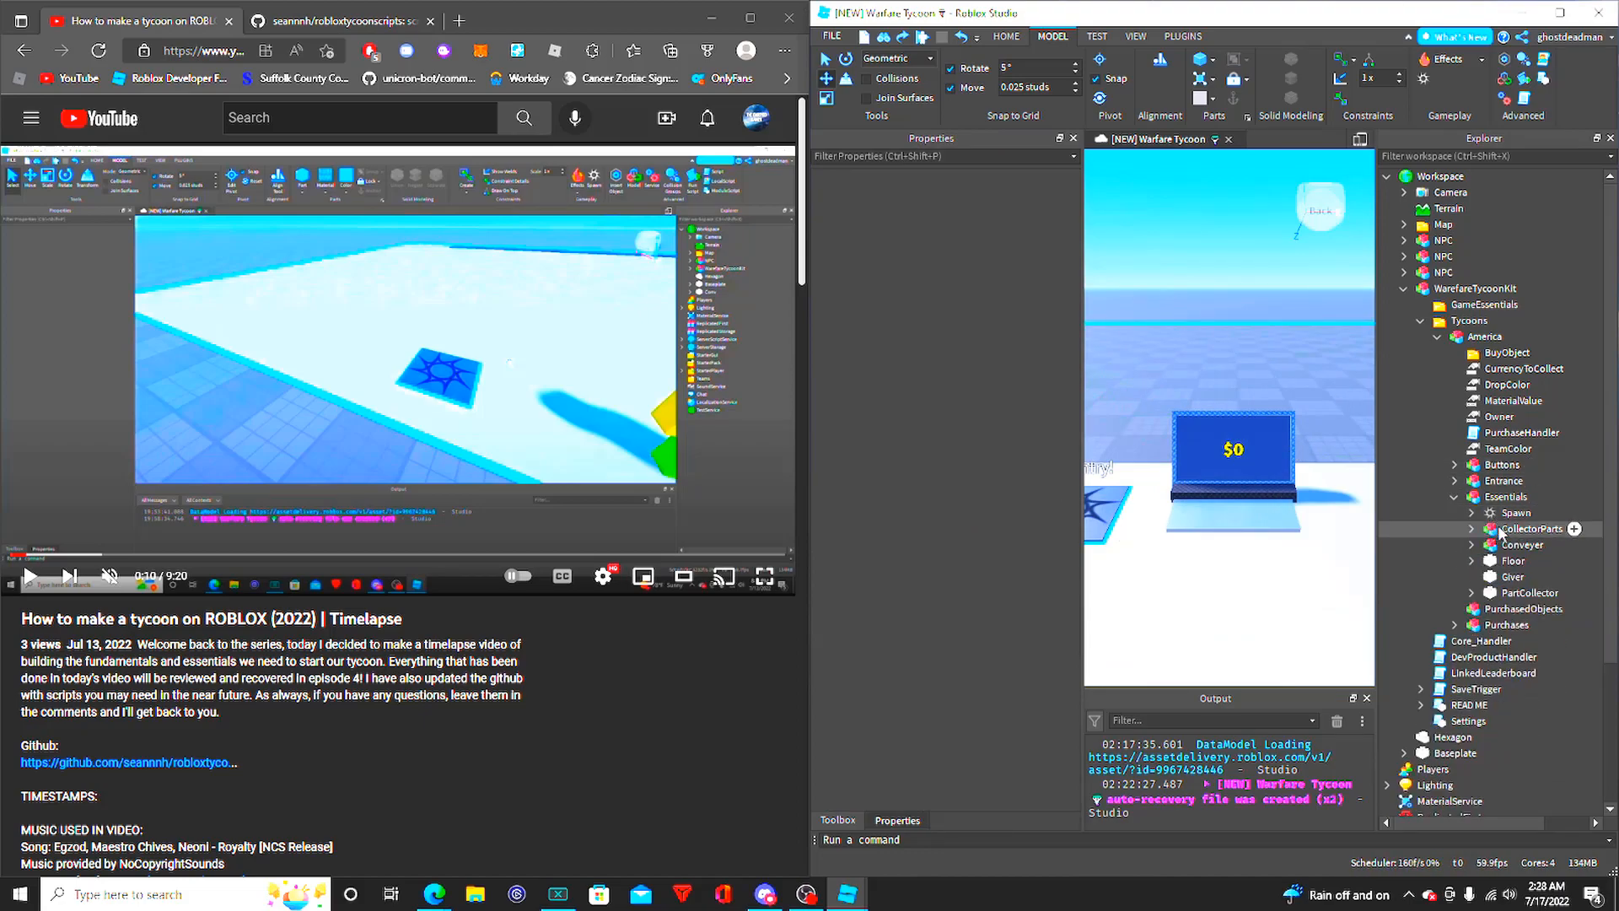
- Locate the Conveyer model in the scene and look along its belt
double_click(1518, 545)
right_click_drag(1265, 379, 1233, 333)
scroll(1251, 380, "up", 5)
left_click(1233, 326)
right_click_drag(1121, 477, 1120, 479)
right_click_drag(1208, 446, 1317, 398)
right_click_drag(1212, 414, 1212, 413)
right_click_drag(1237, 538, 1259, 472)
key("s")
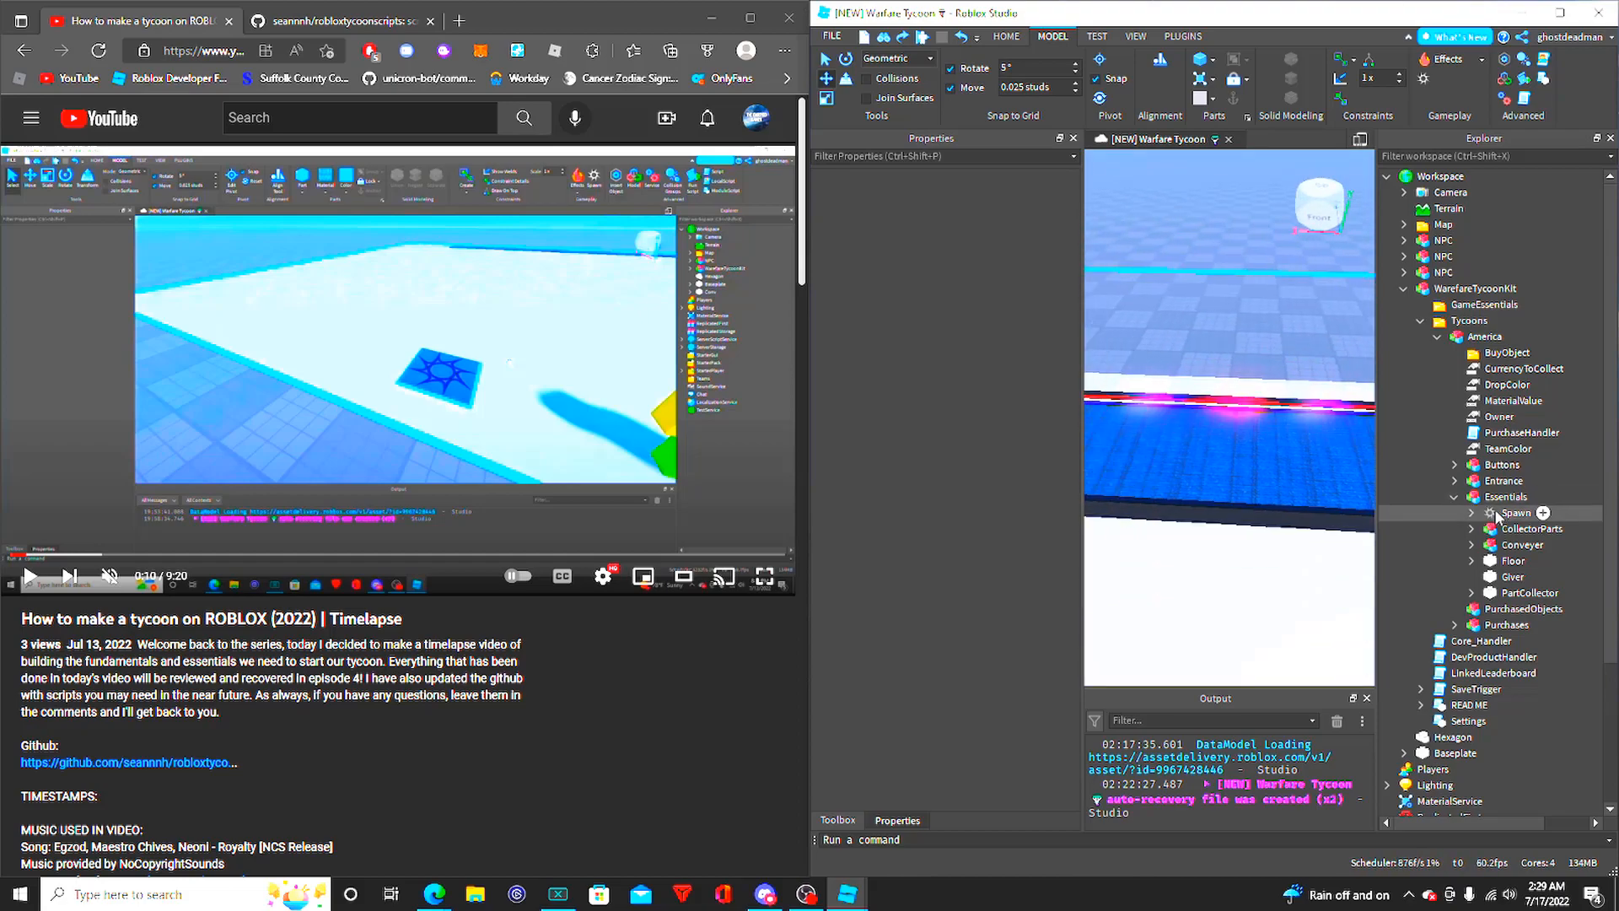
- Expand the Conveyer model and focus on its ConveyerArea model
left_click(1494, 548)
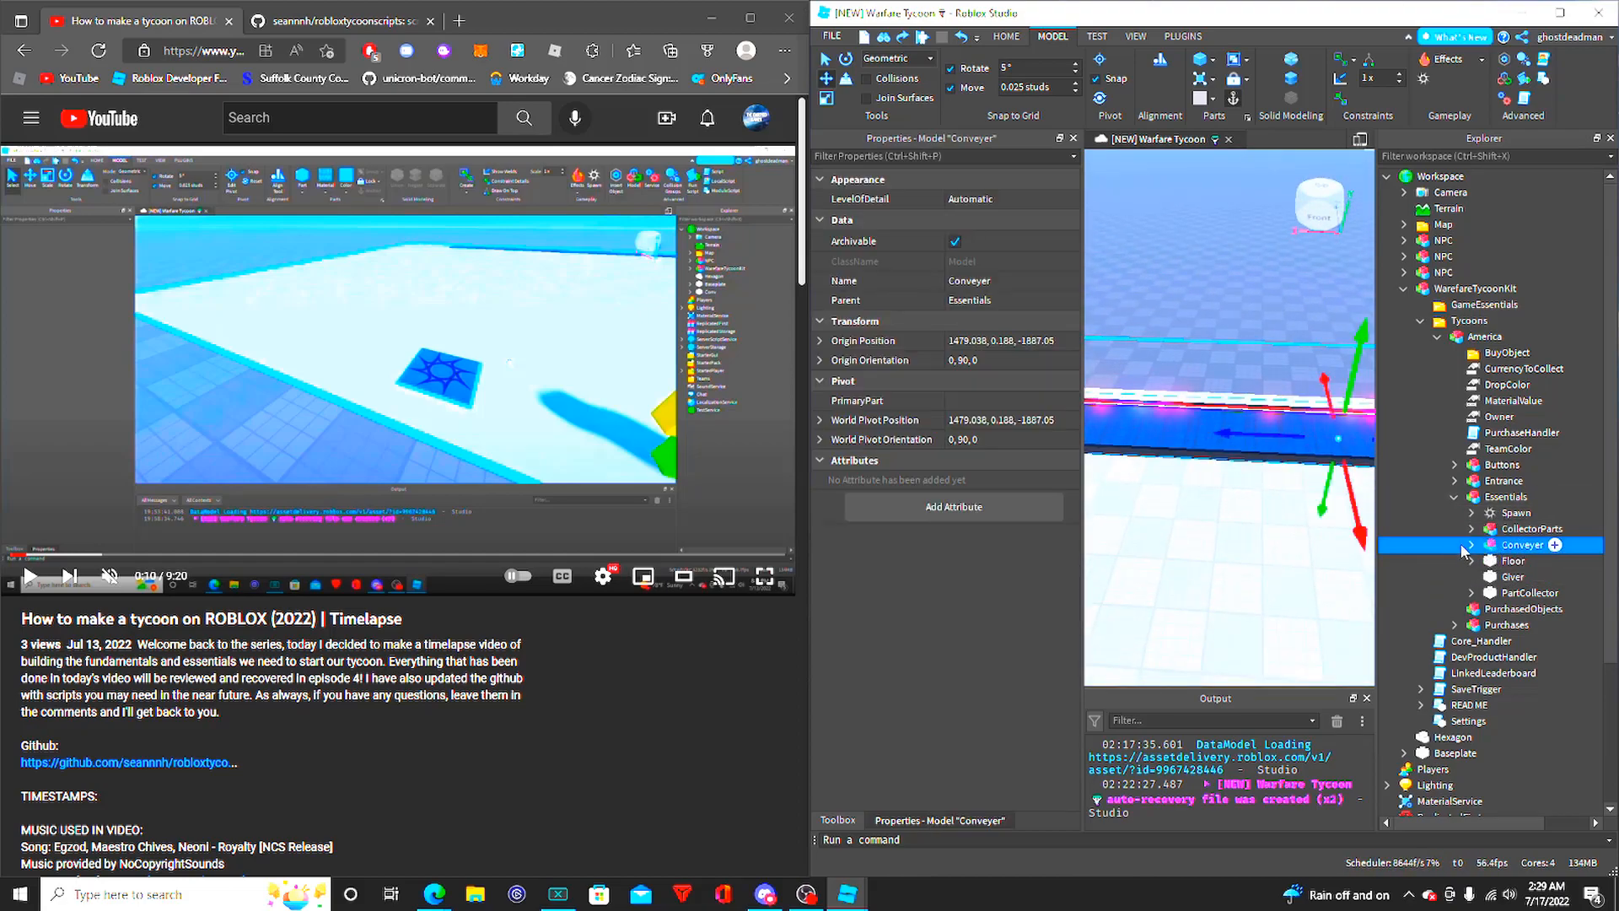
left_click(1472, 545)
left_click(1548, 561)
key("f")
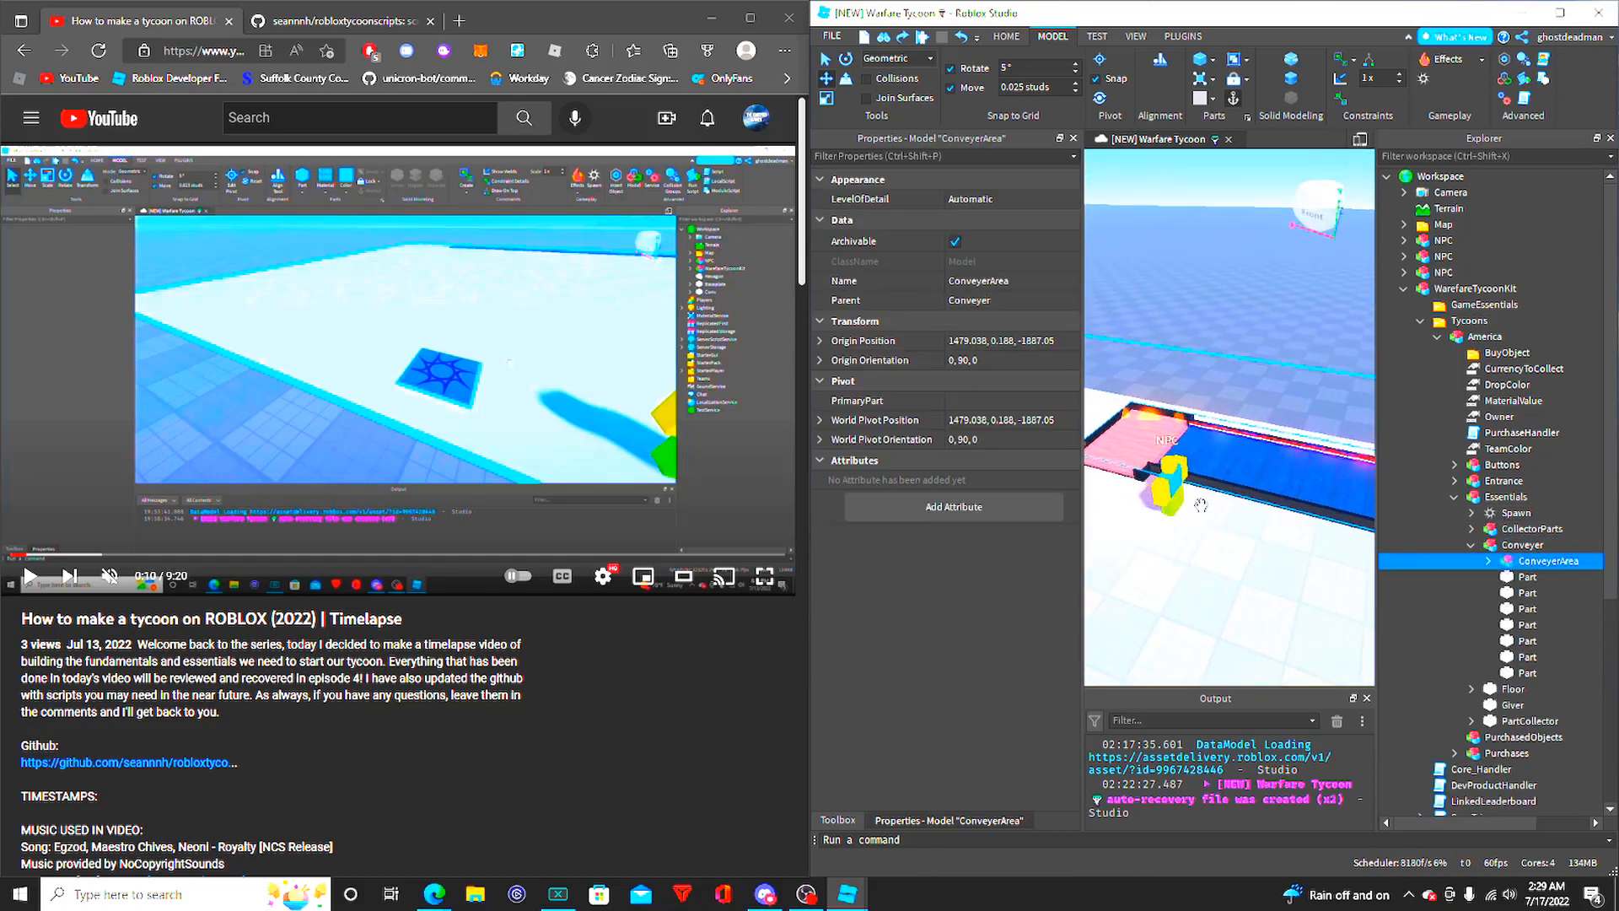
- Try moving the ConveyerArea model sideways across the tycoon floor, and undo the move
right_click_drag(1269, 474, 1251, 379)
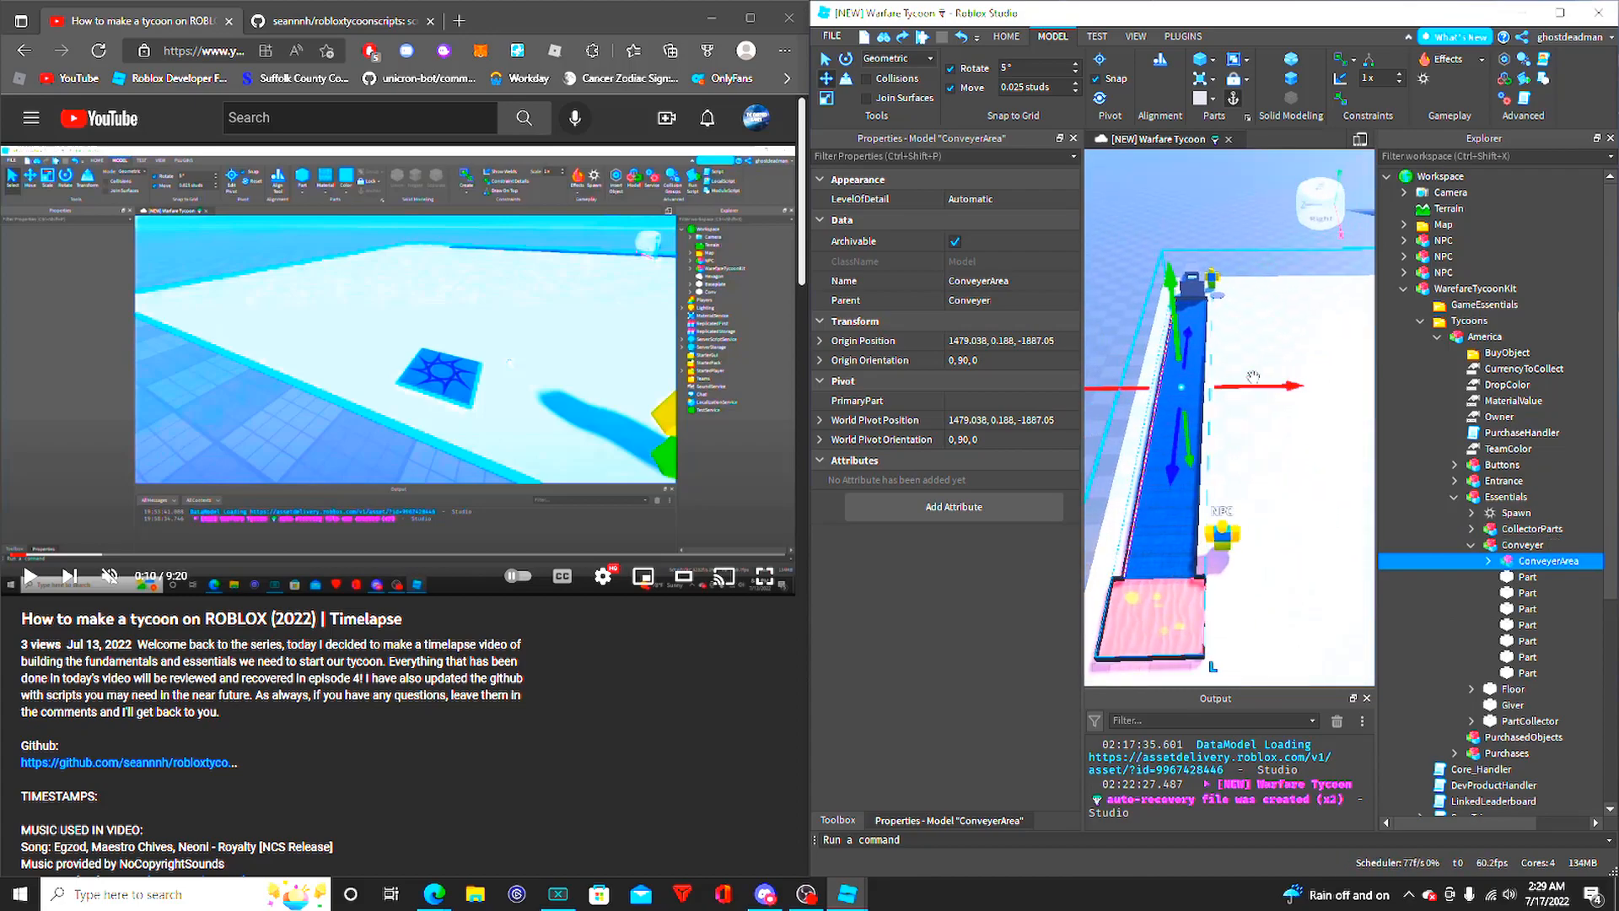
left_click_drag(1253, 383, 1311, 407)
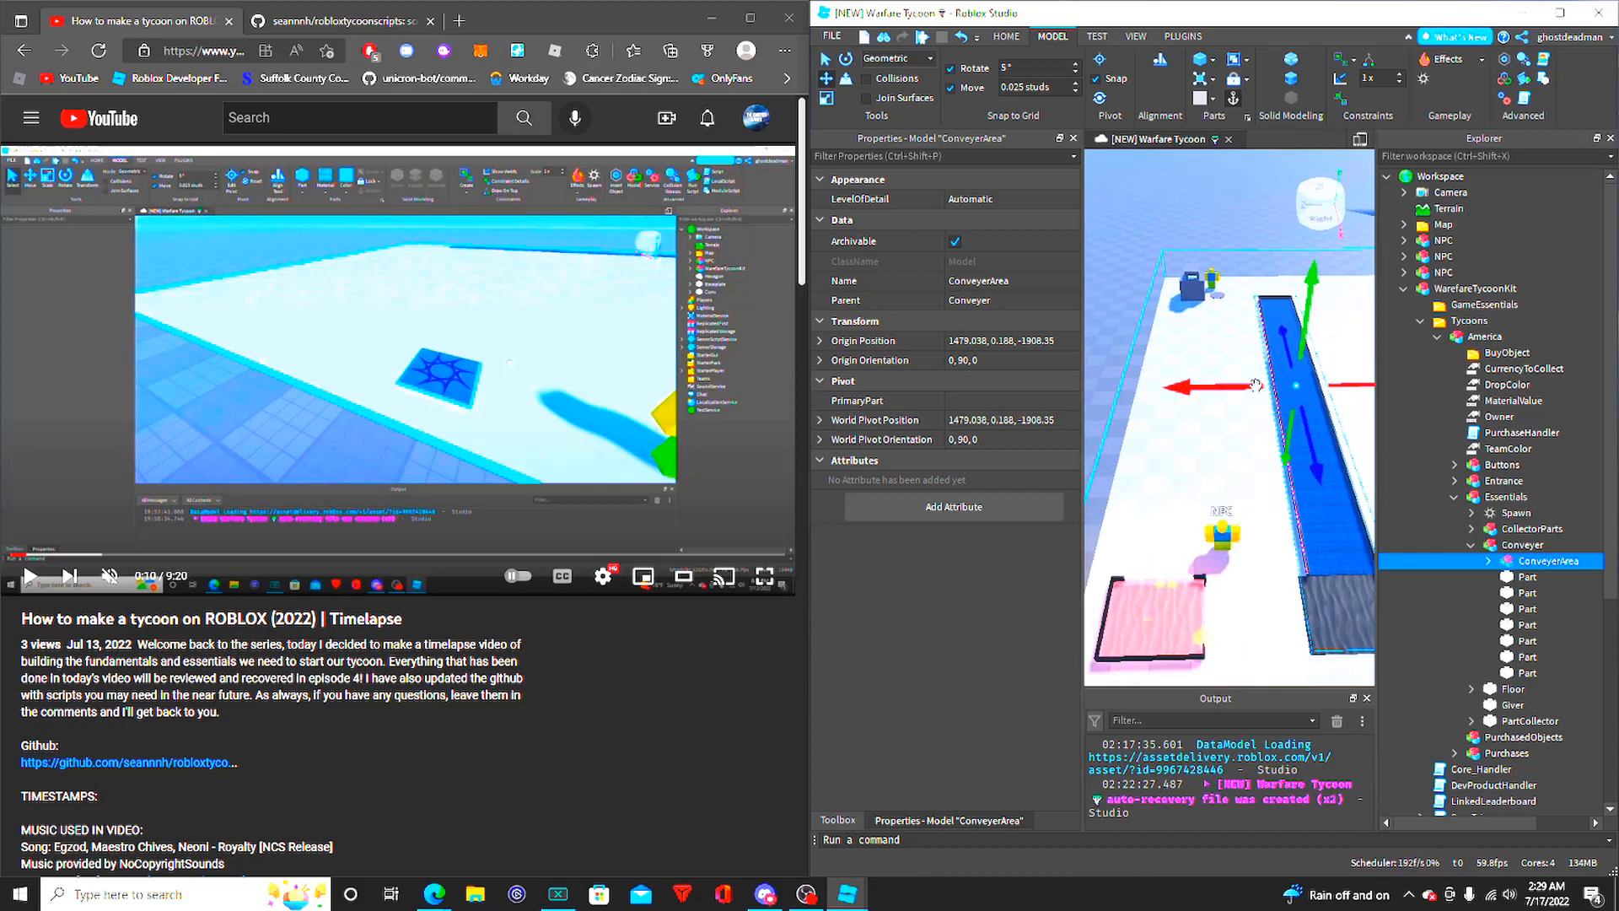
key("ctrl+z")
- Expand ConveyerArea and its Conv part, review the ConveyorScript code and close the script
left_click(1488, 561)
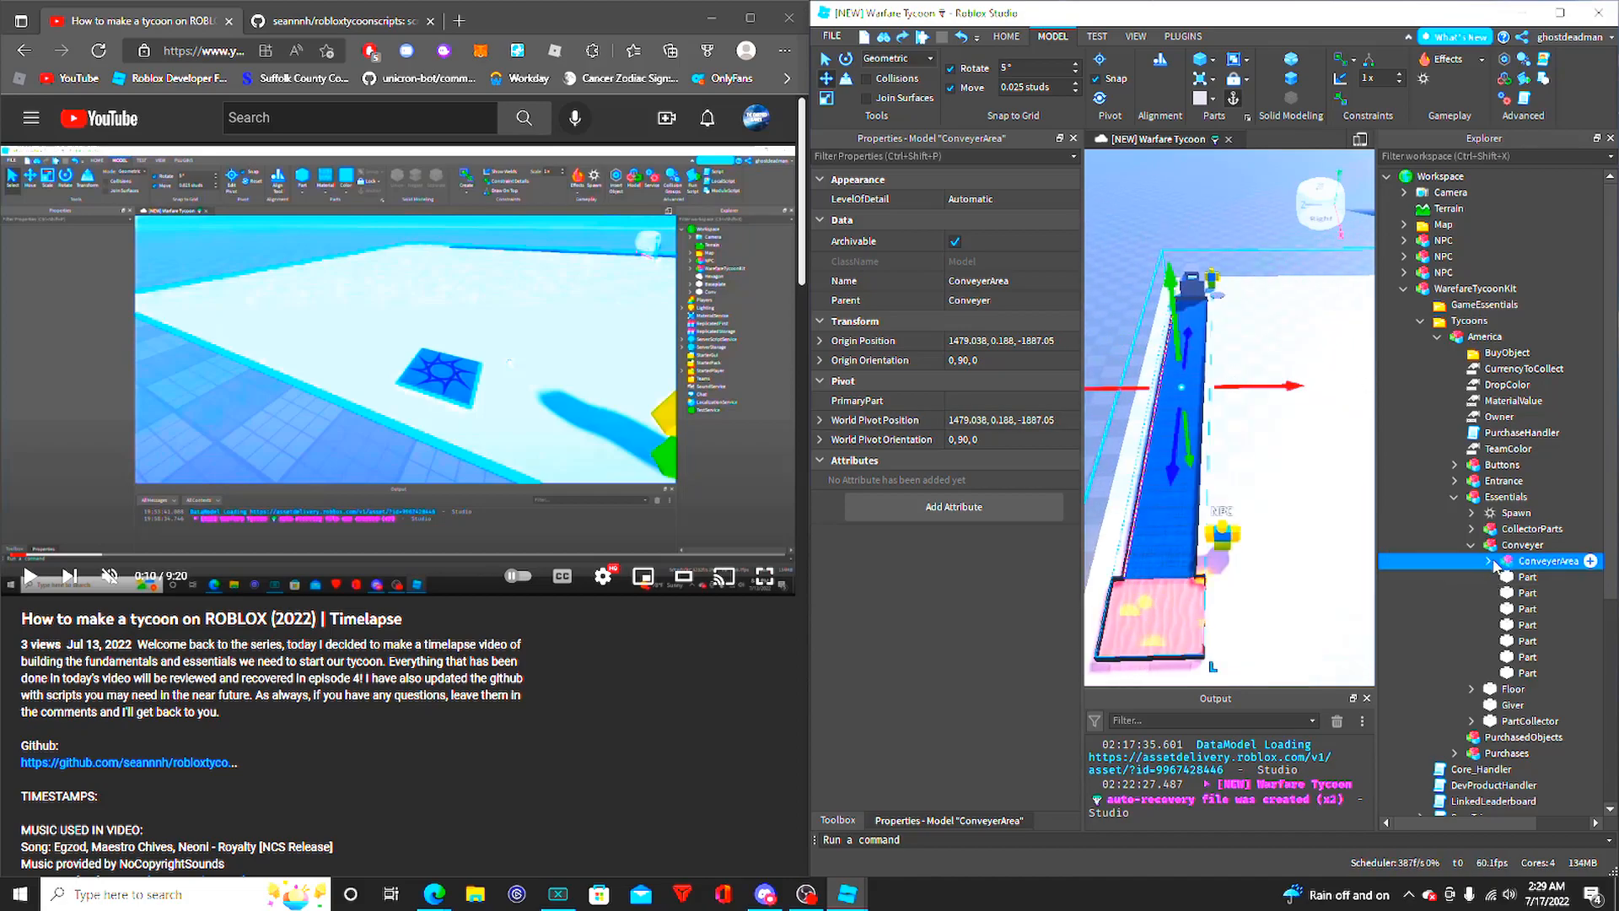
scroll(1533, 581, "down", 2)
left_click(1506, 489)
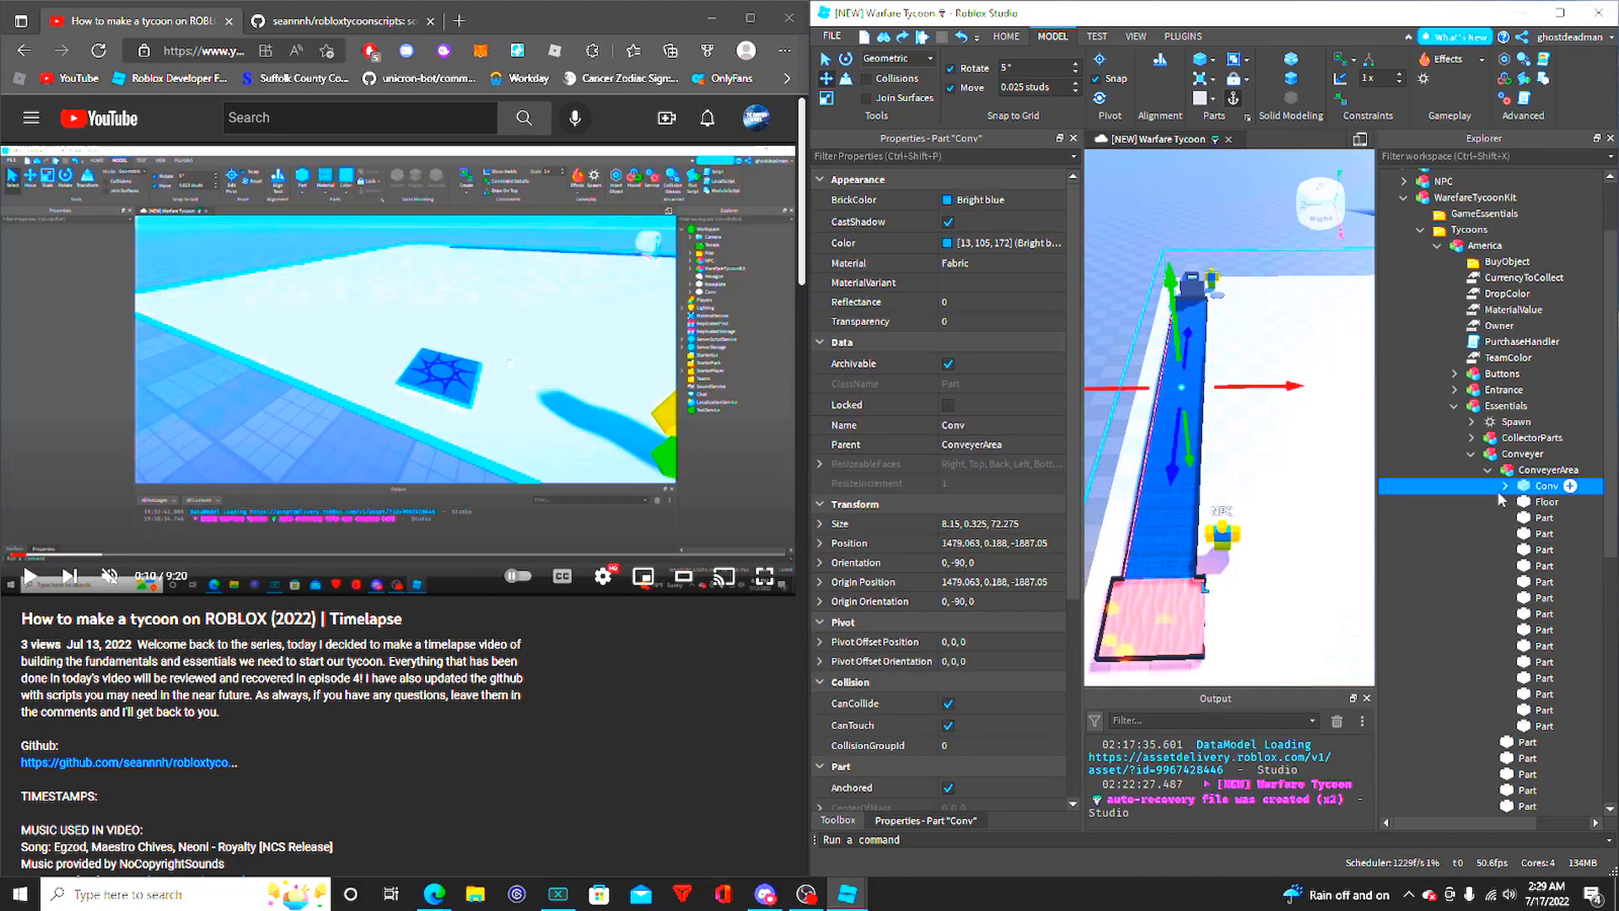
left_click(1505, 486)
double_click(1571, 502)
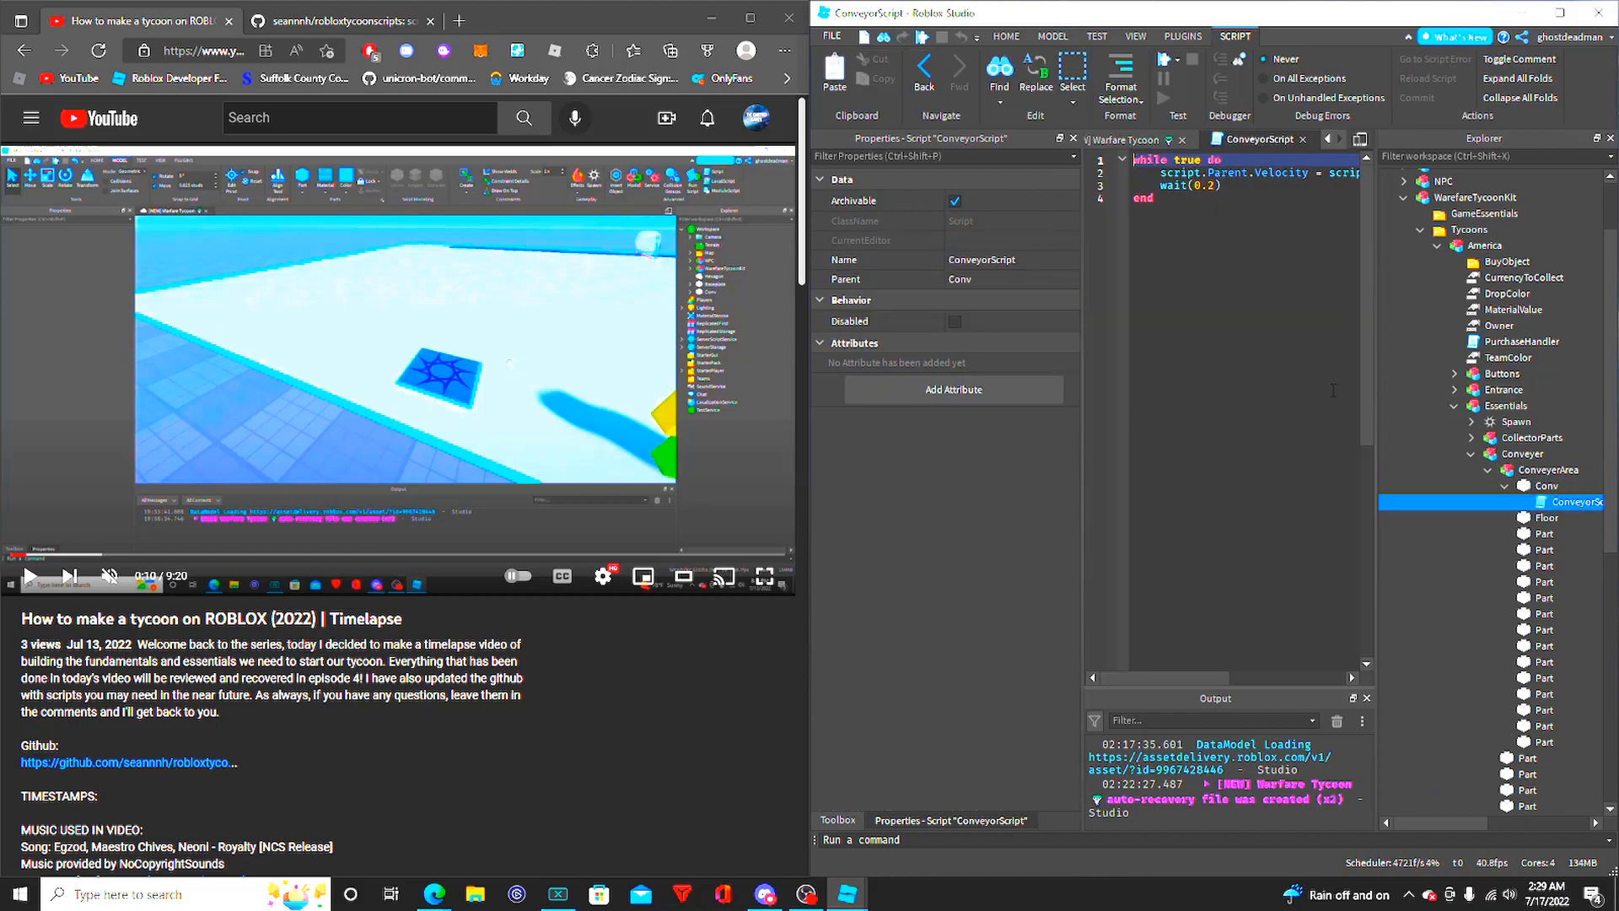
left_click(1302, 140)
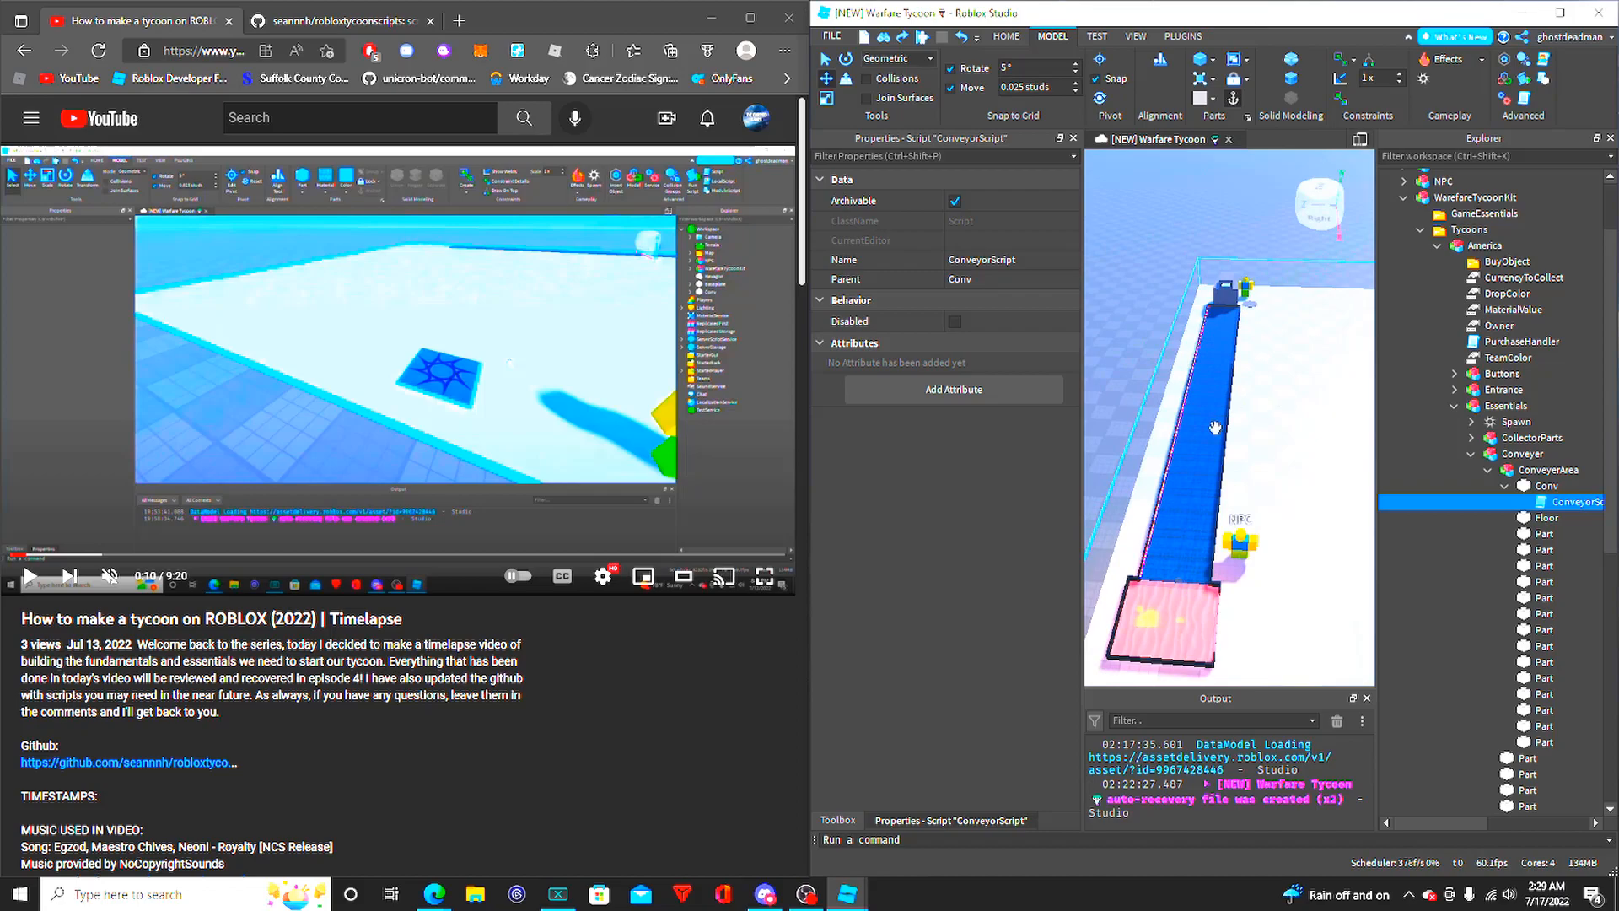
- Focus on the Floor part in ConveyerArea, try moving it aside, and undo the move
left_click(1547, 517)
key("f")
right_click_drag(1284, 537, 1315, 549)
left_click_drag(1181, 638, 1383, 635)
key("ctrl+z")
right_click_drag(1209, 558, 1170, 553)
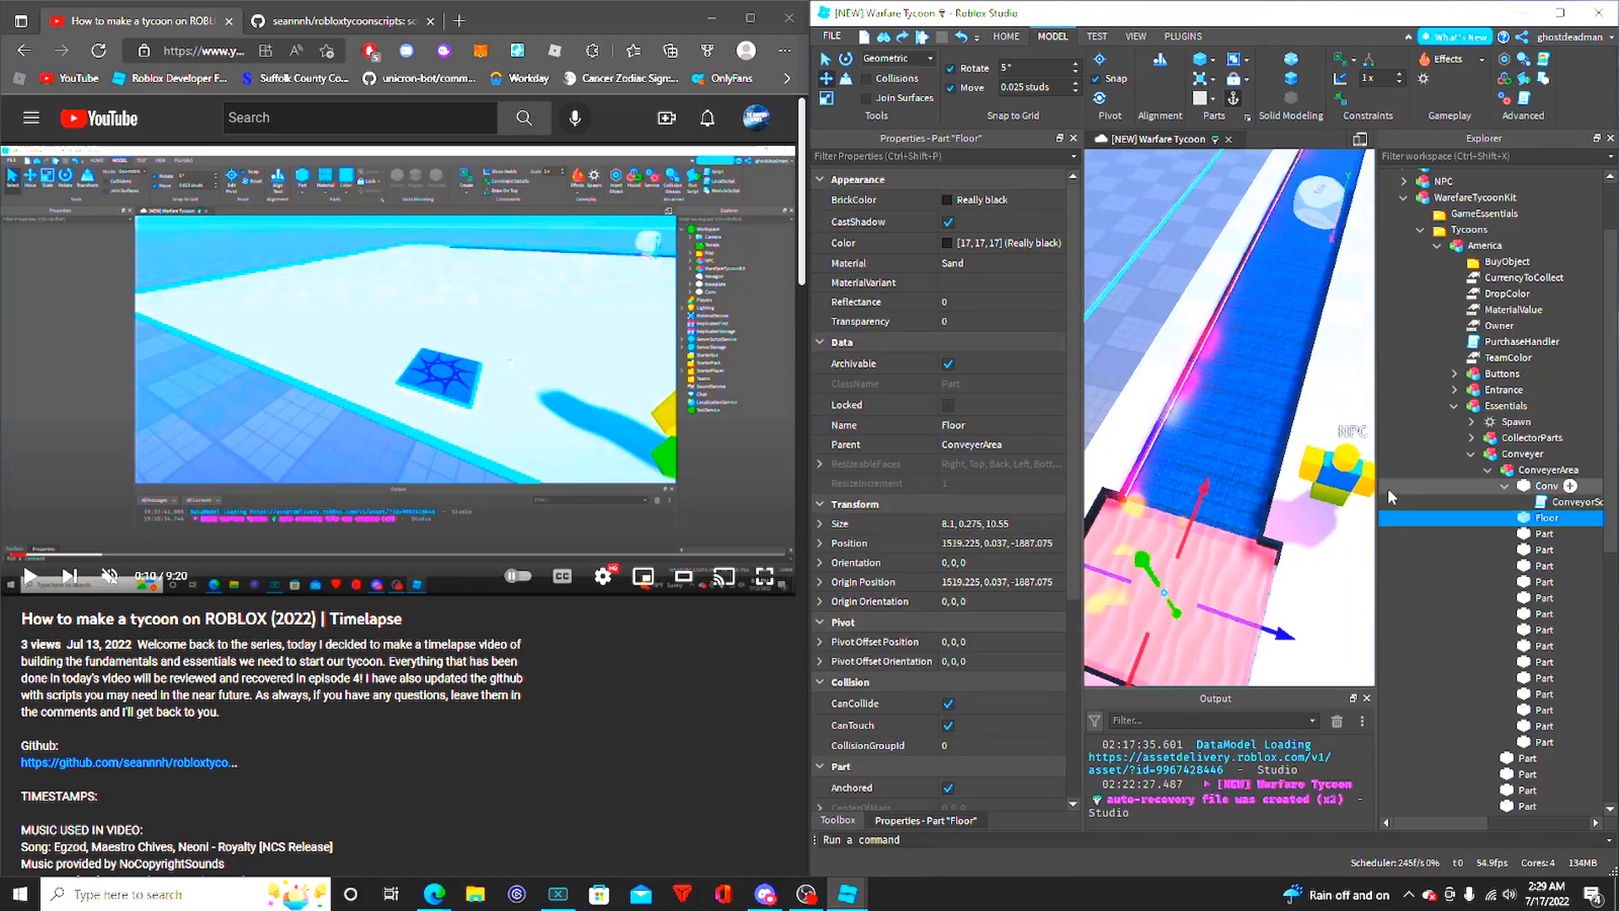
- Examine an edge Part of ConveyerArea, collapse that model, and inspect the loose Parts in Conveyer
left_click(1543, 537)
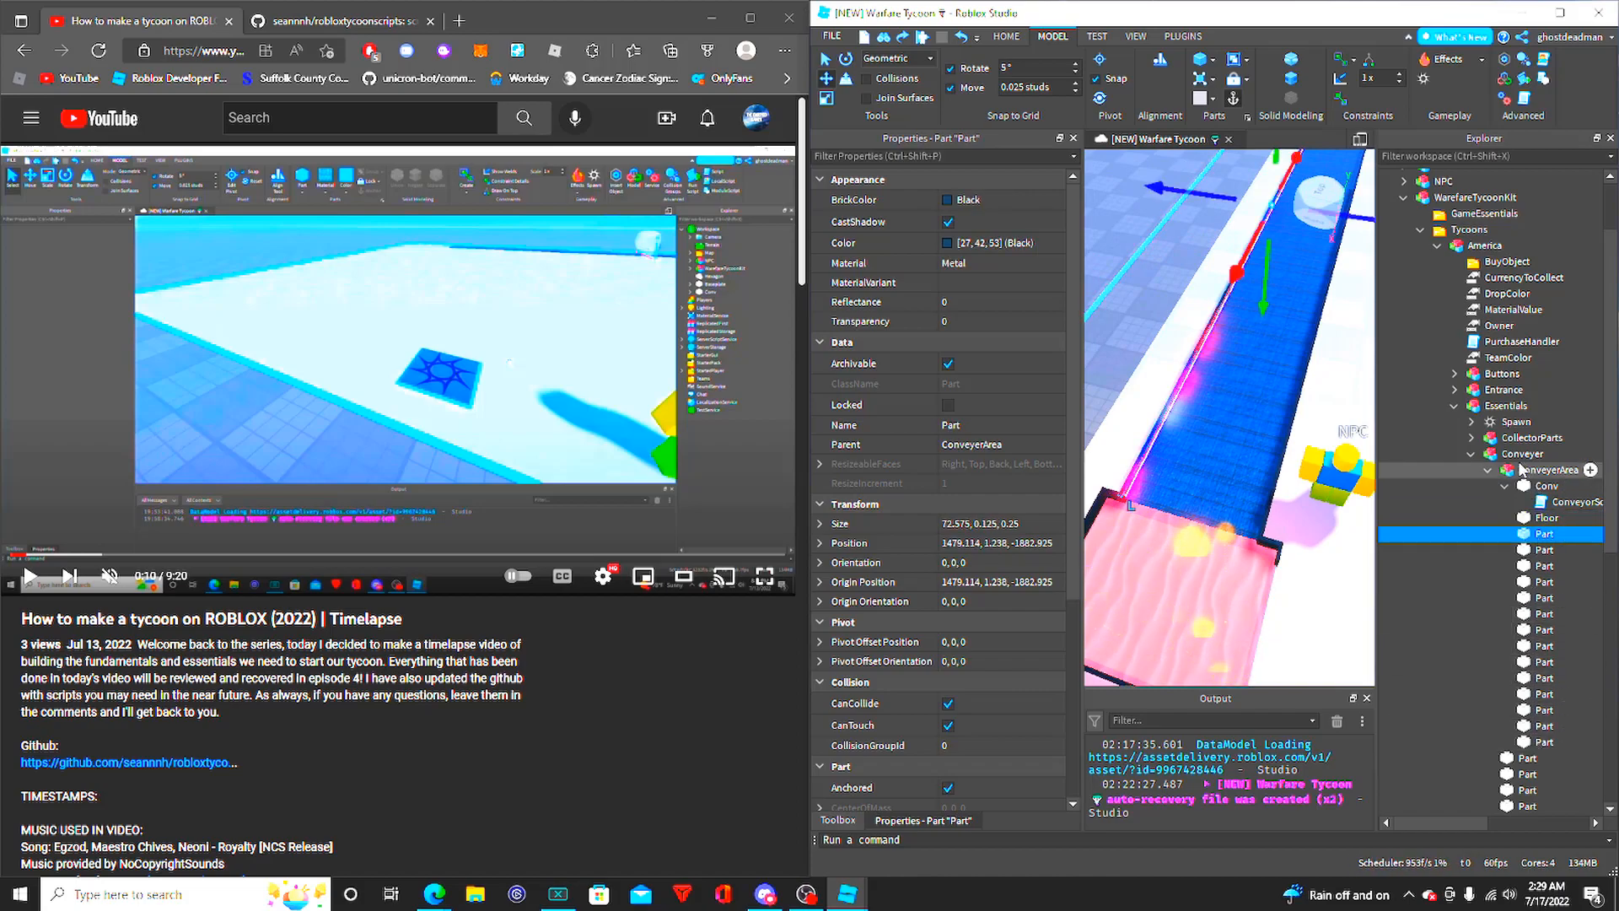
left_click(1490, 470)
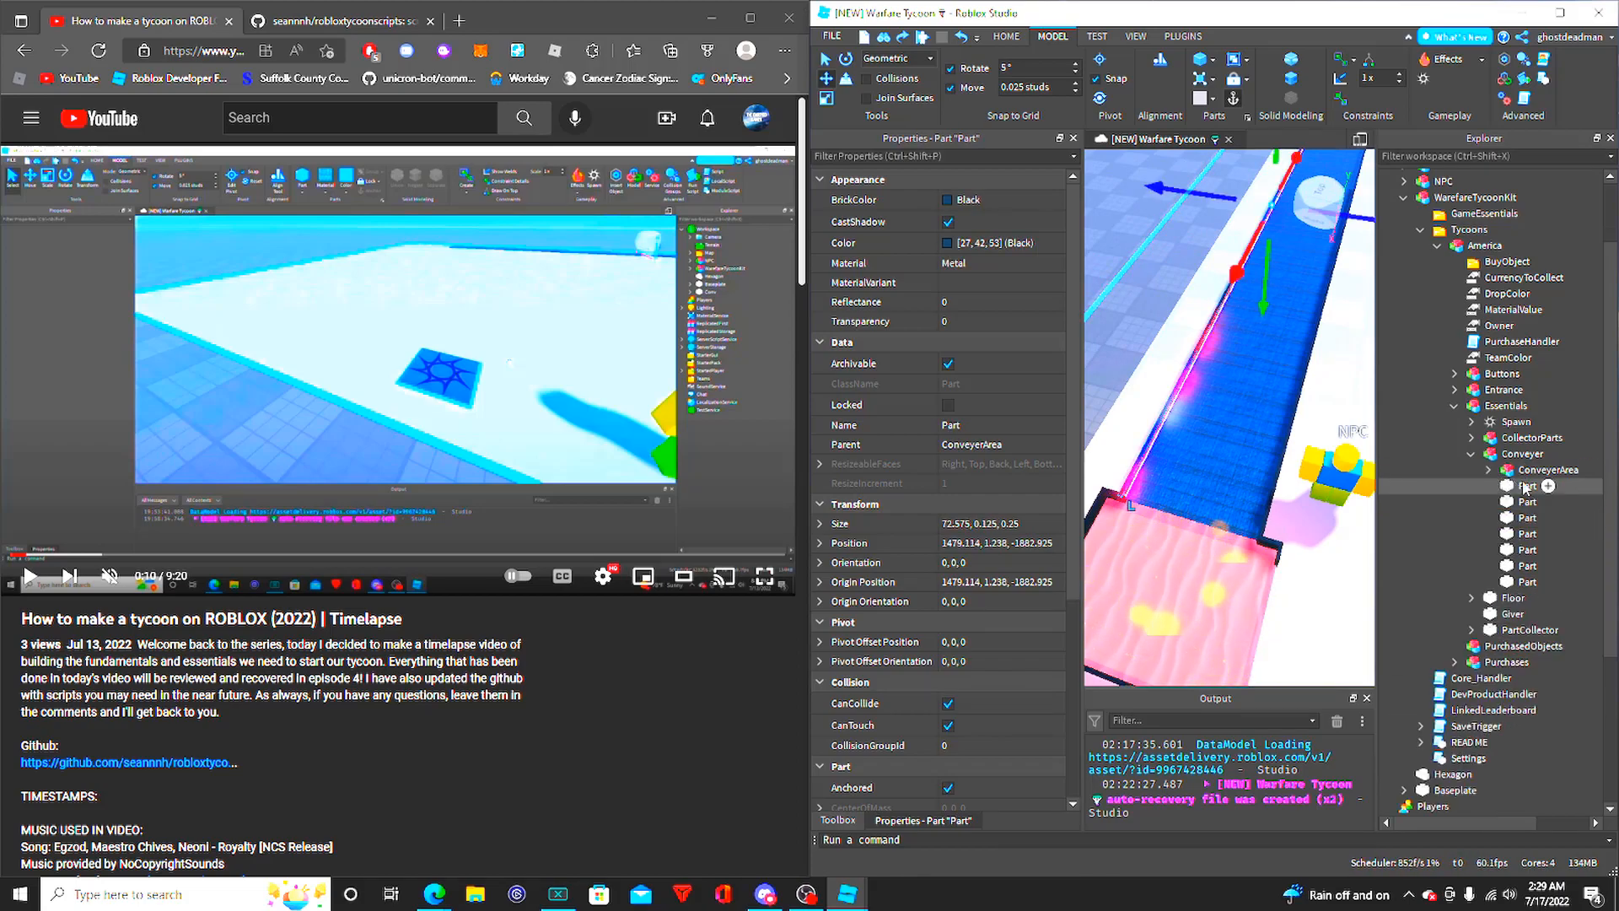
left_click(1528, 486)
right_click_drag(1145, 504, 1290, 460)
right_click_drag(1158, 451, 1236, 441)
mouse_move(1420, 502)
left_mouse_down()
mouse_move(1451, 503)
mouse_move(1482, 469)
mouse_move(1478, 503)
mouse_move(1436, 504)
left_mouse_up()
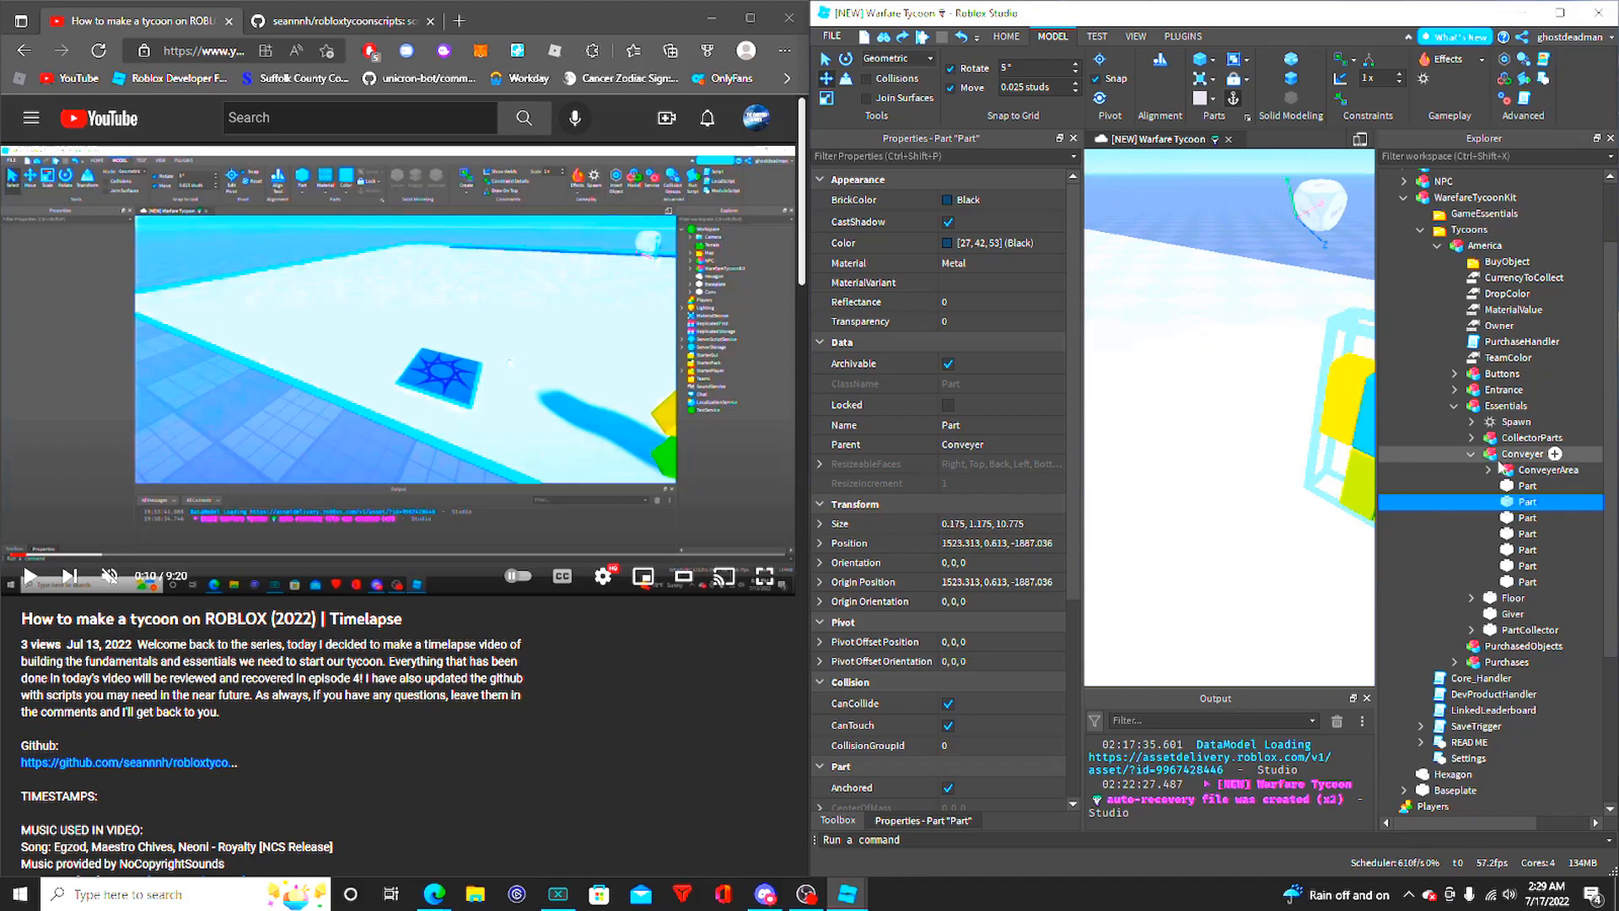
- View the end of the conveyor from farther away, and collapse the Conveyer and Essentials models
left_click(1471, 455)
right_click_drag(1235, 440, 1232, 441)
key("s")
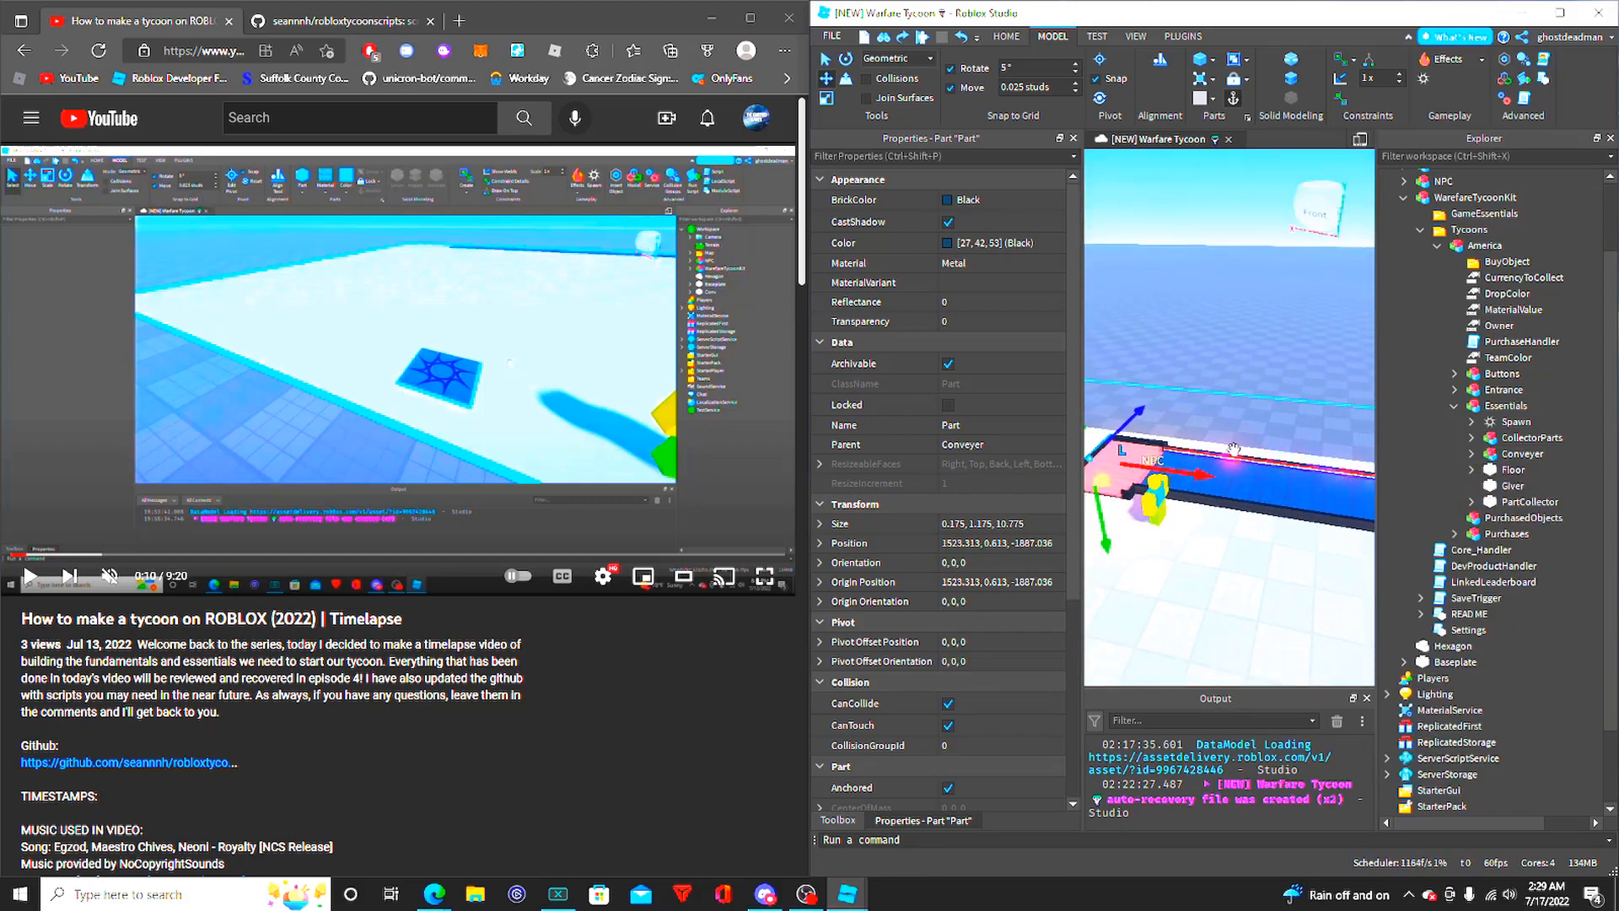
left_click(1454, 406)
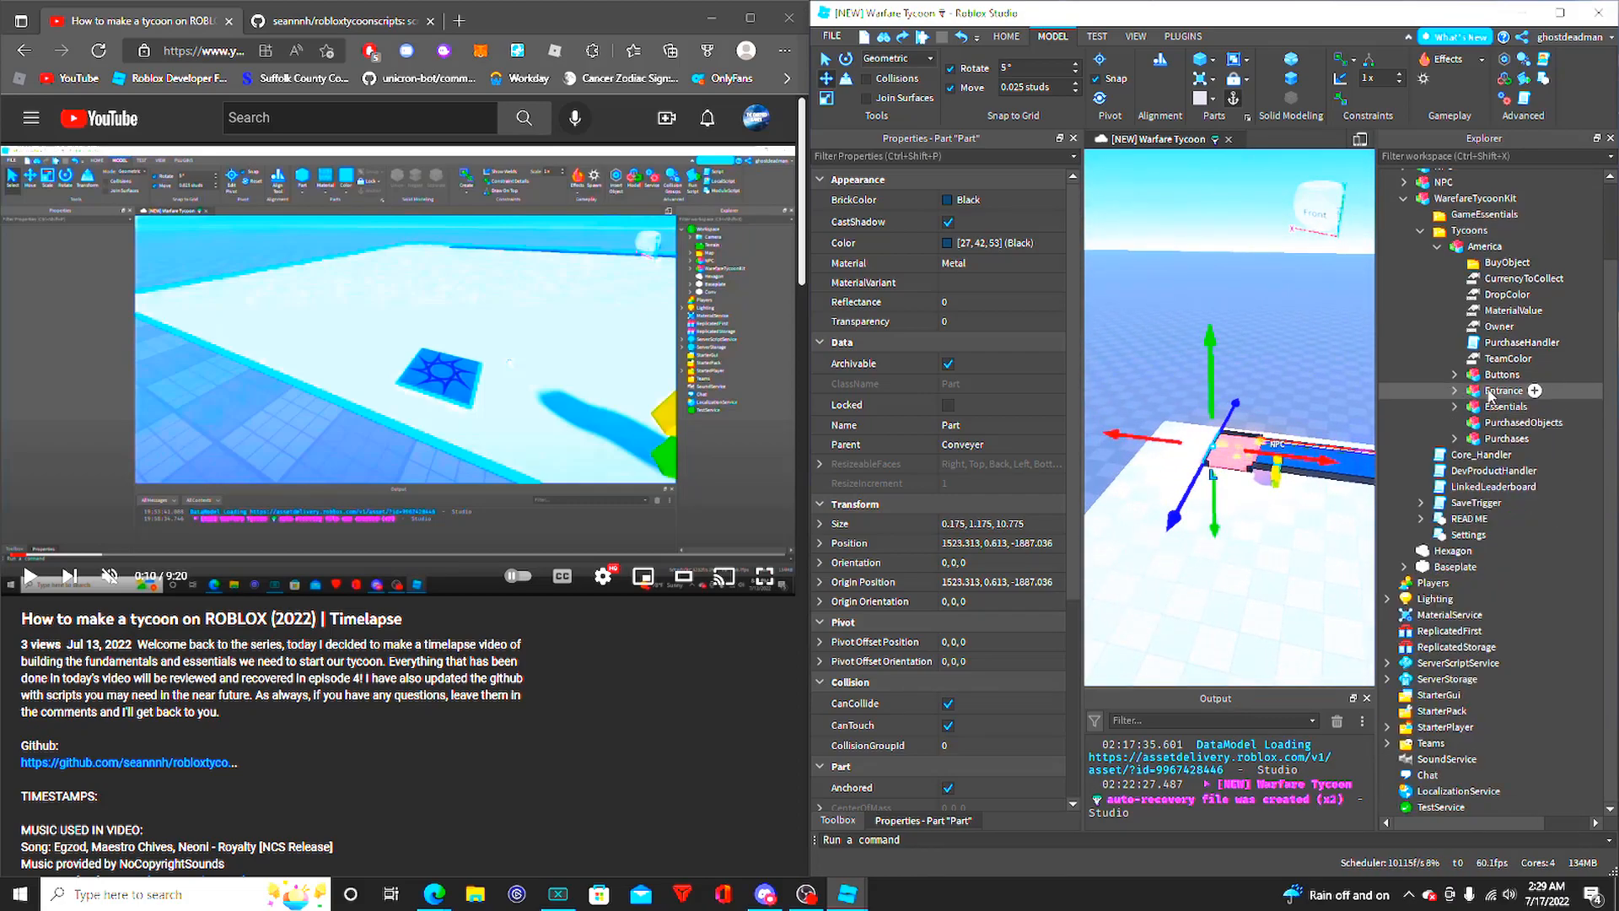
- Expand the Entrance model, focus on its Open Country! gate and view the gate pad from another angle
left_click(1489, 390)
left_click(1454, 390)
left_click(1493, 408)
key("f")
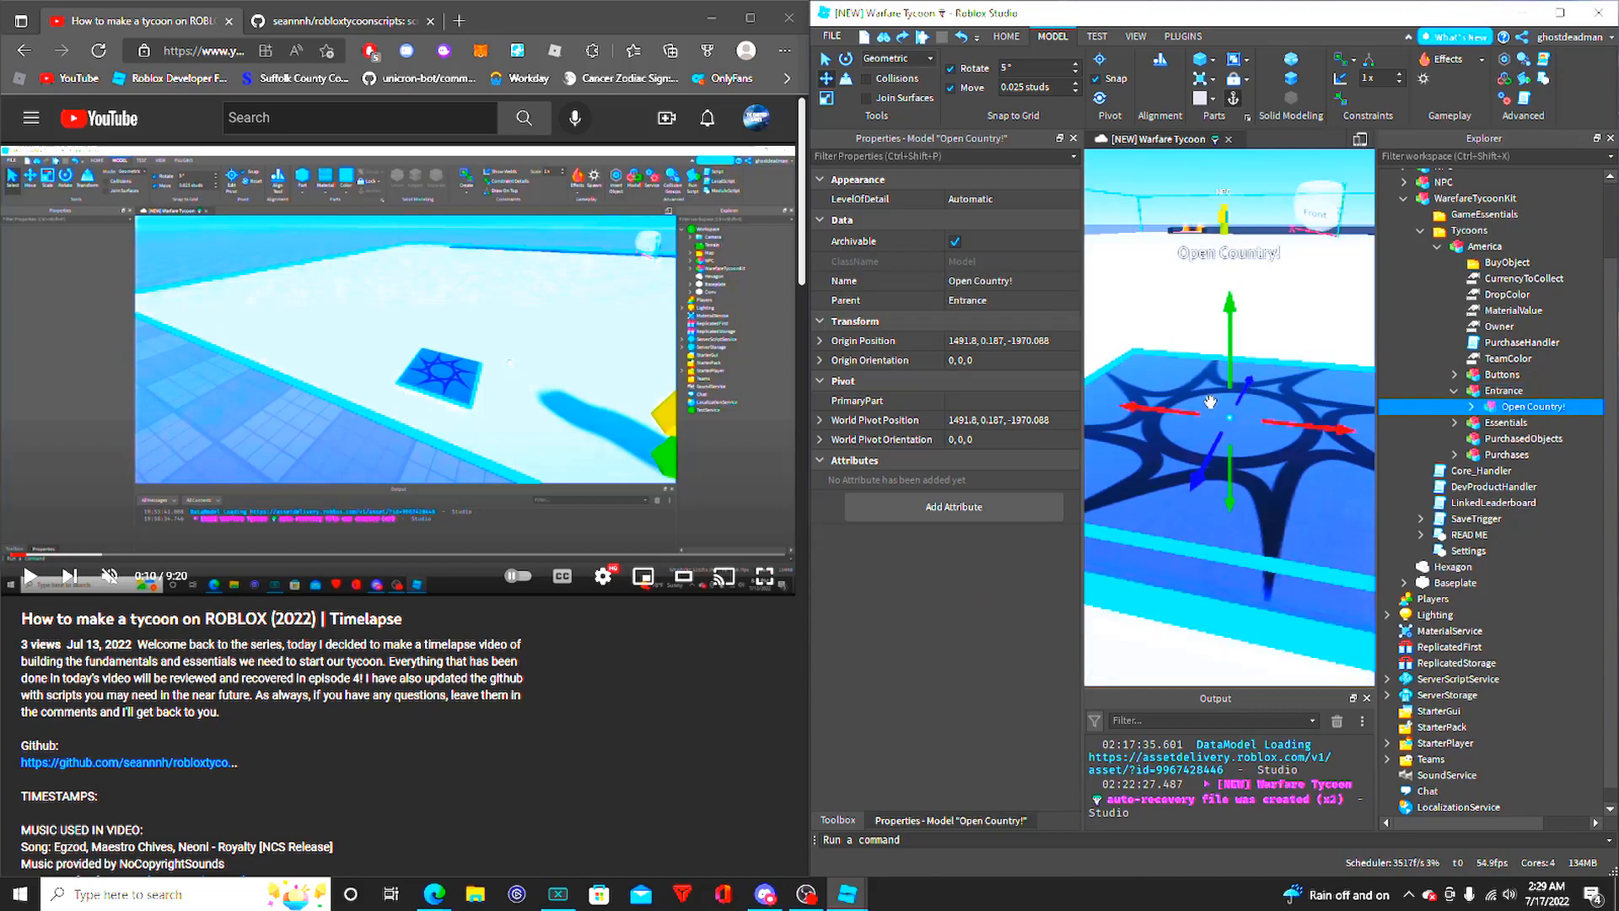
right_click_drag(1301, 340, 1253, 374)
key("d")
key("s")
left_click(1206, 353)
left_click(1160, 361)
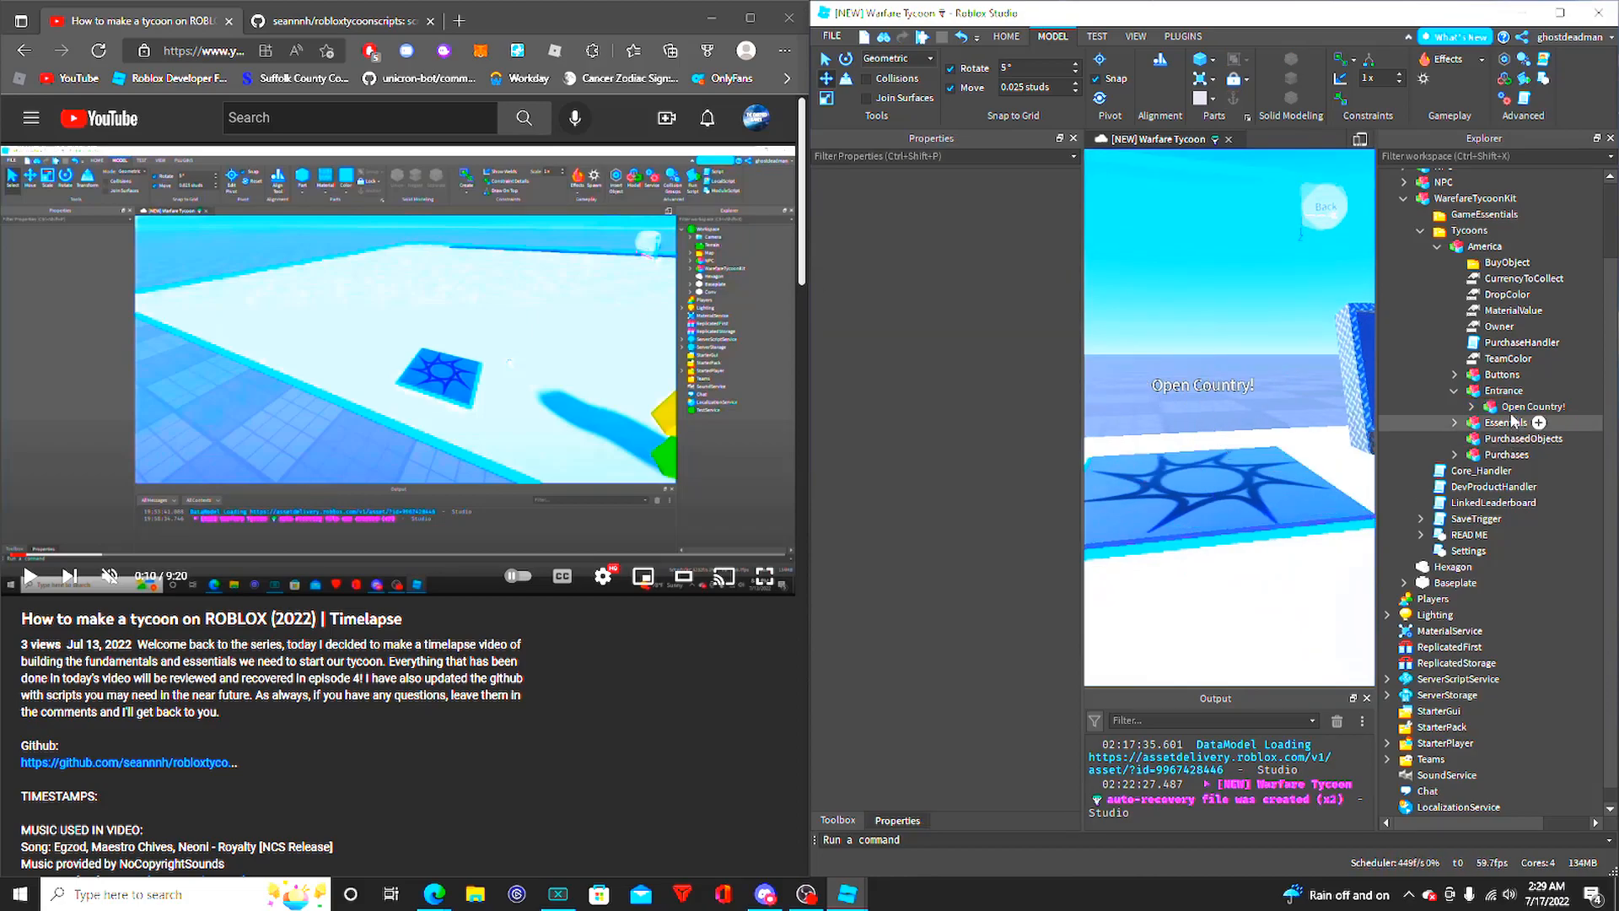
- Expand the Open Country! model and examine the appearance and collision properties of its Head part
left_click(1487, 407)
left_click(1472, 408)
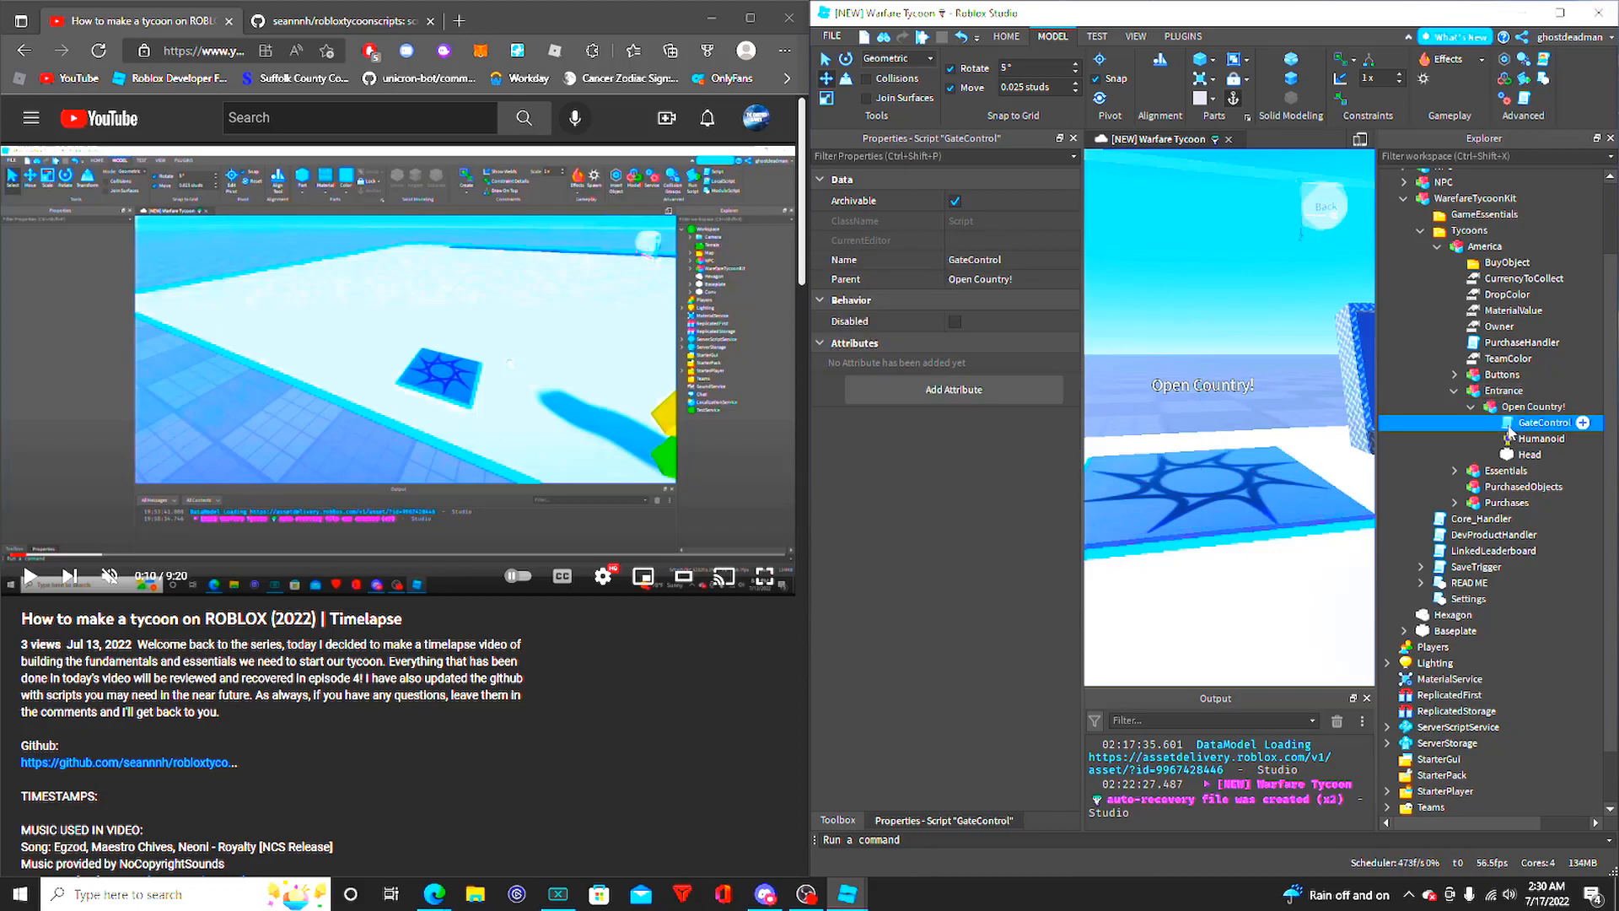
left_click(1529, 453)
key("Up")
key("Up")
left_click(1527, 456)
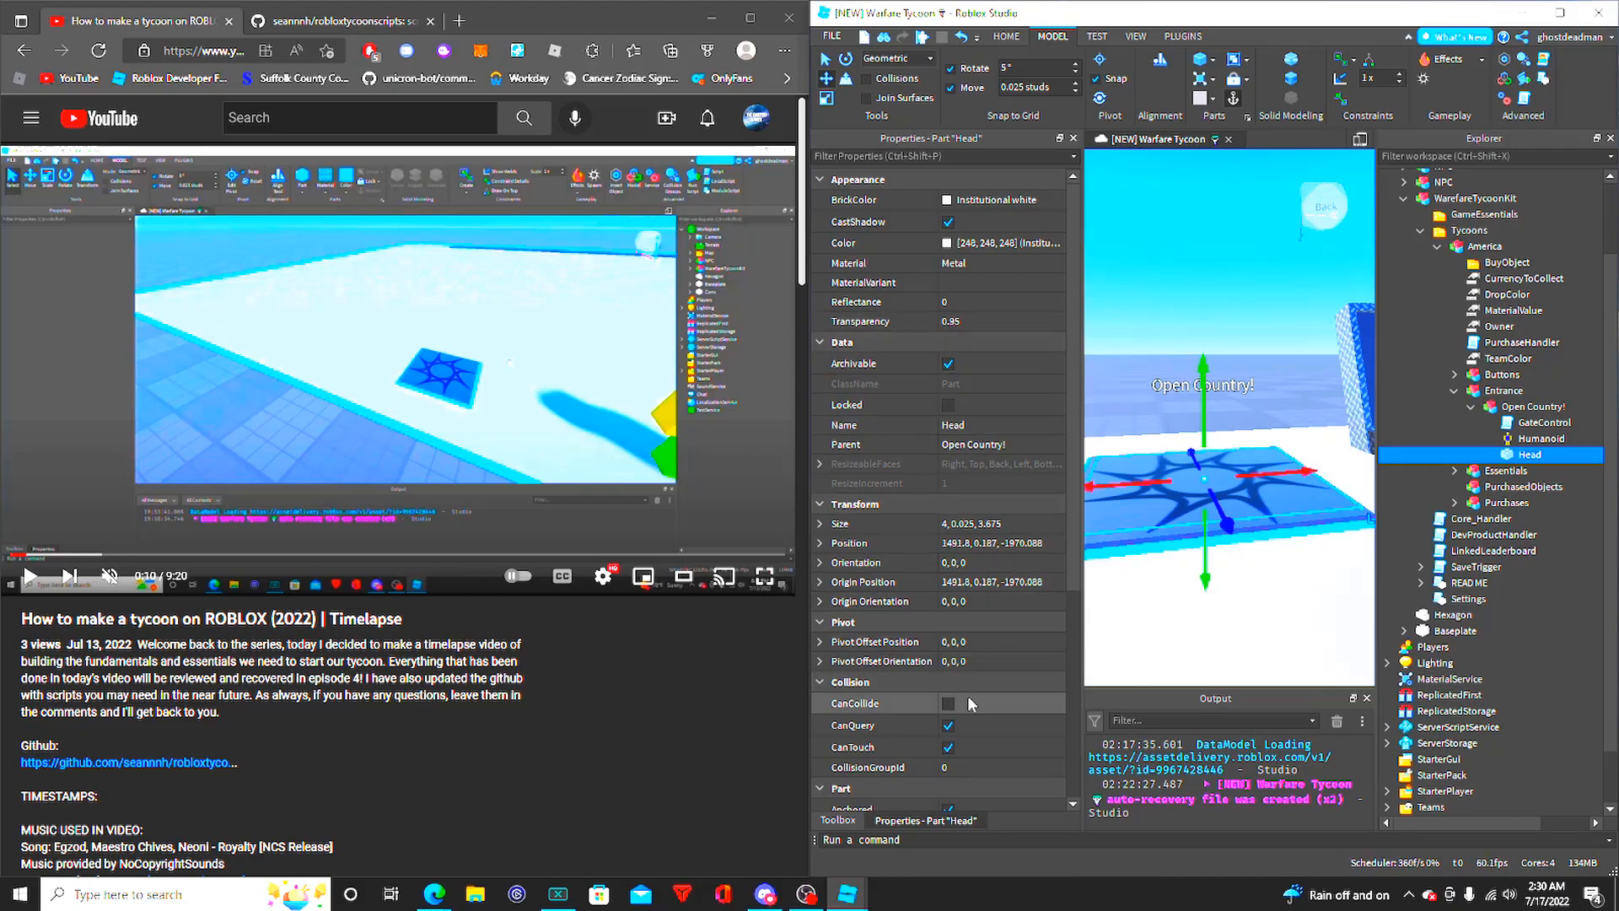
scroll(979, 666, "down", 4)
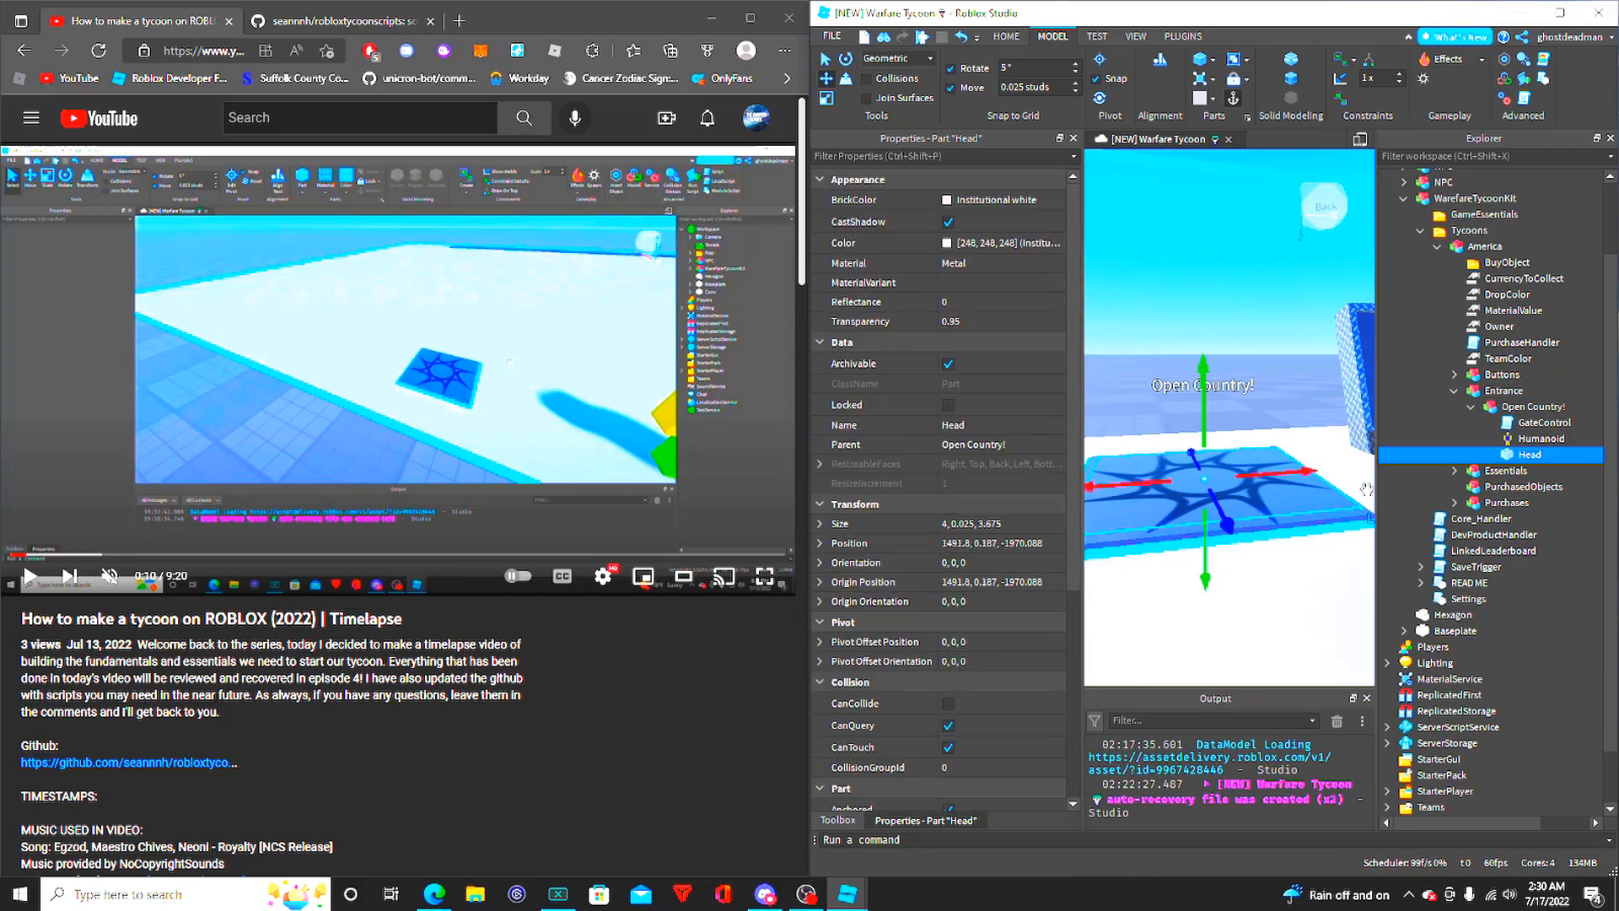
- Examine the full property list of the Humanoid inside Open Country!
left_click(1542, 437)
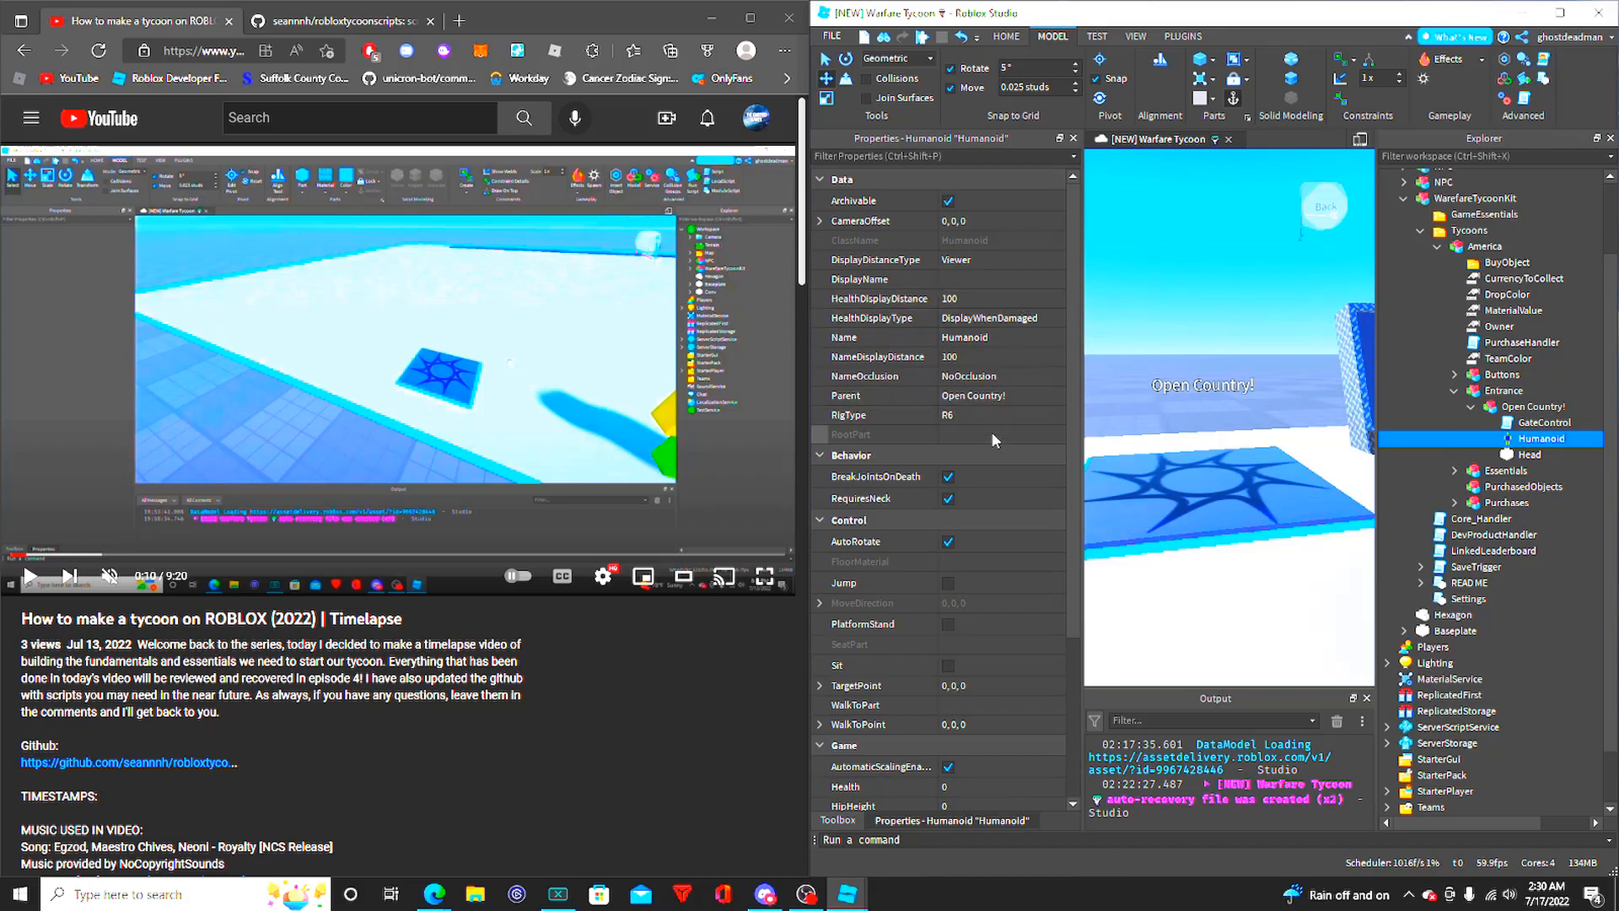
scroll(1003, 371, "down", 4)
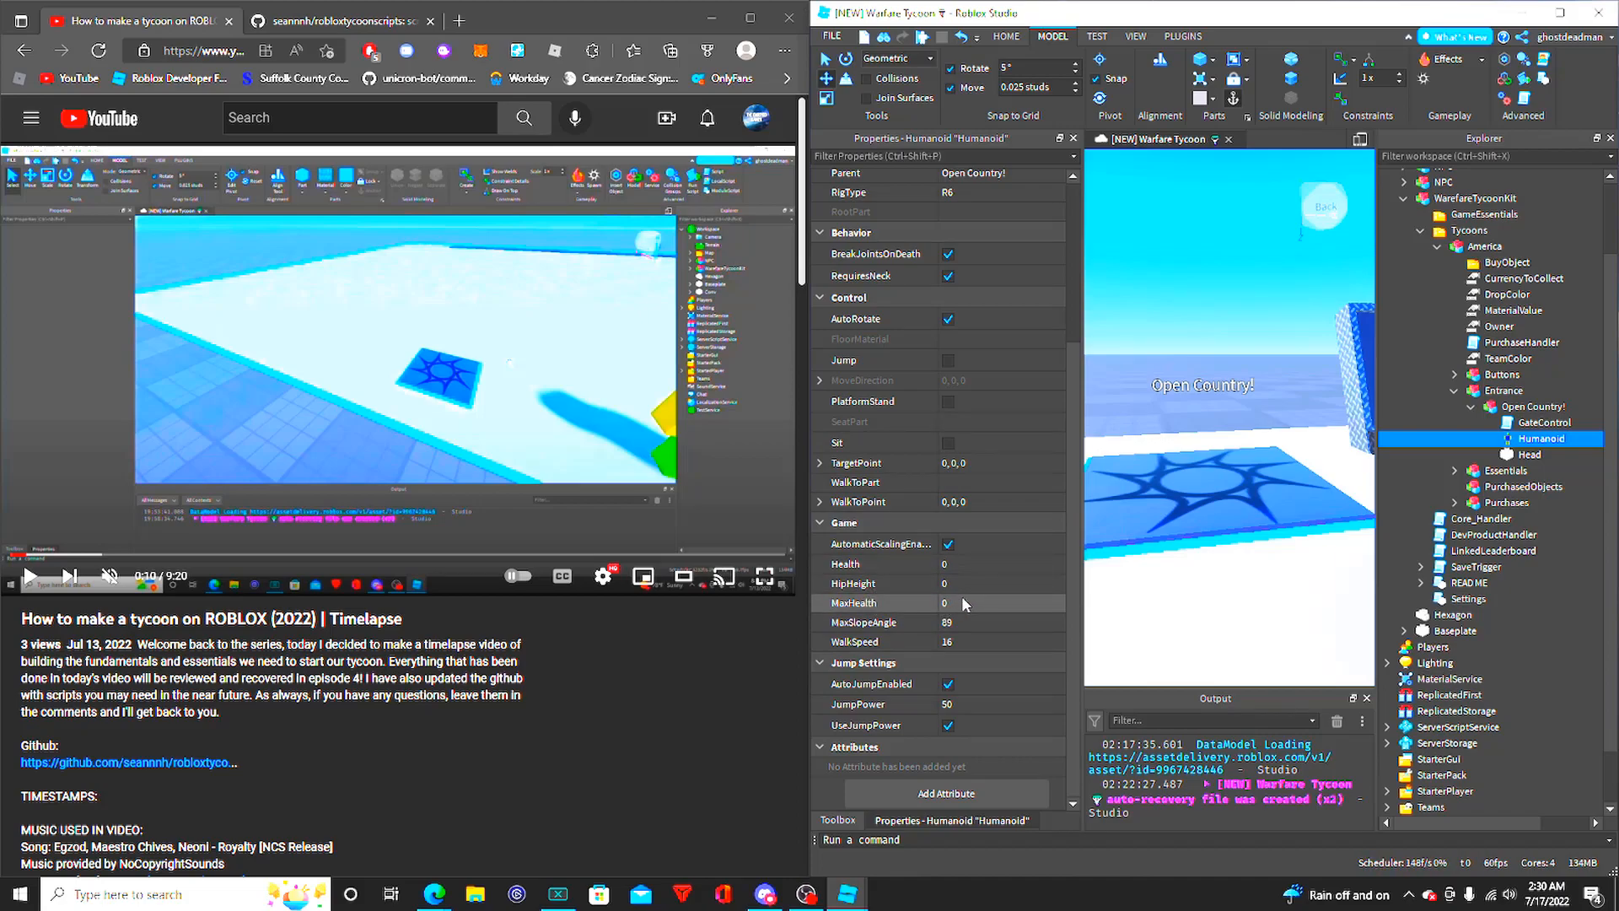
scroll(977, 392, "up", 4)
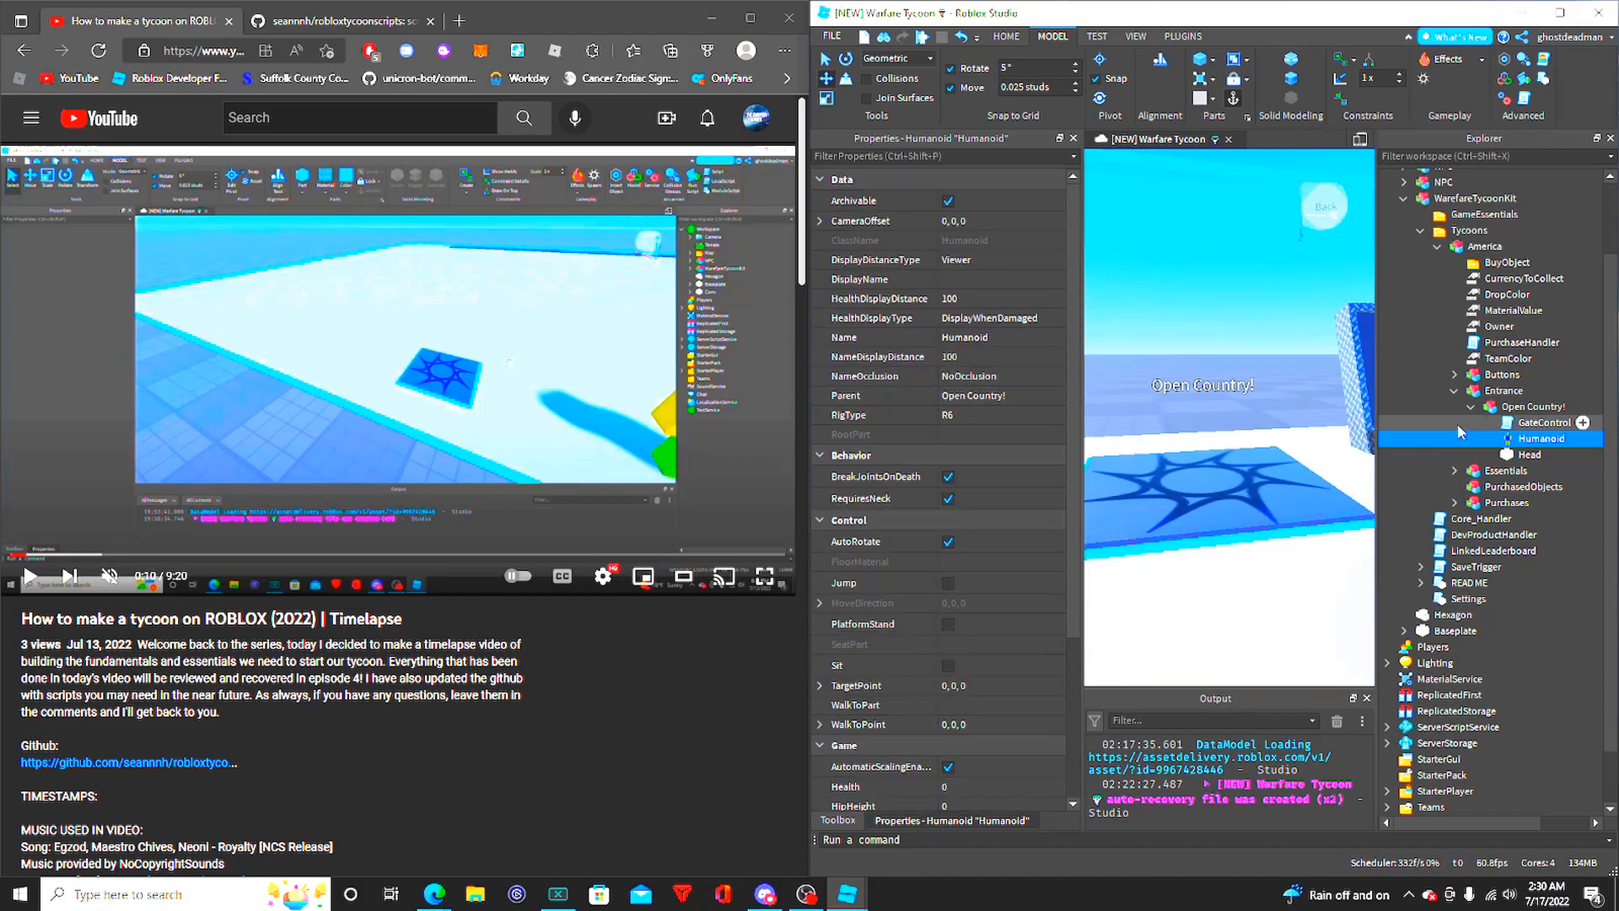
- Review the code of the GateControl script in Open Country! and return to the 3D view
double_click(1491, 424)
left_click_drag(1163, 680, 1296, 601)
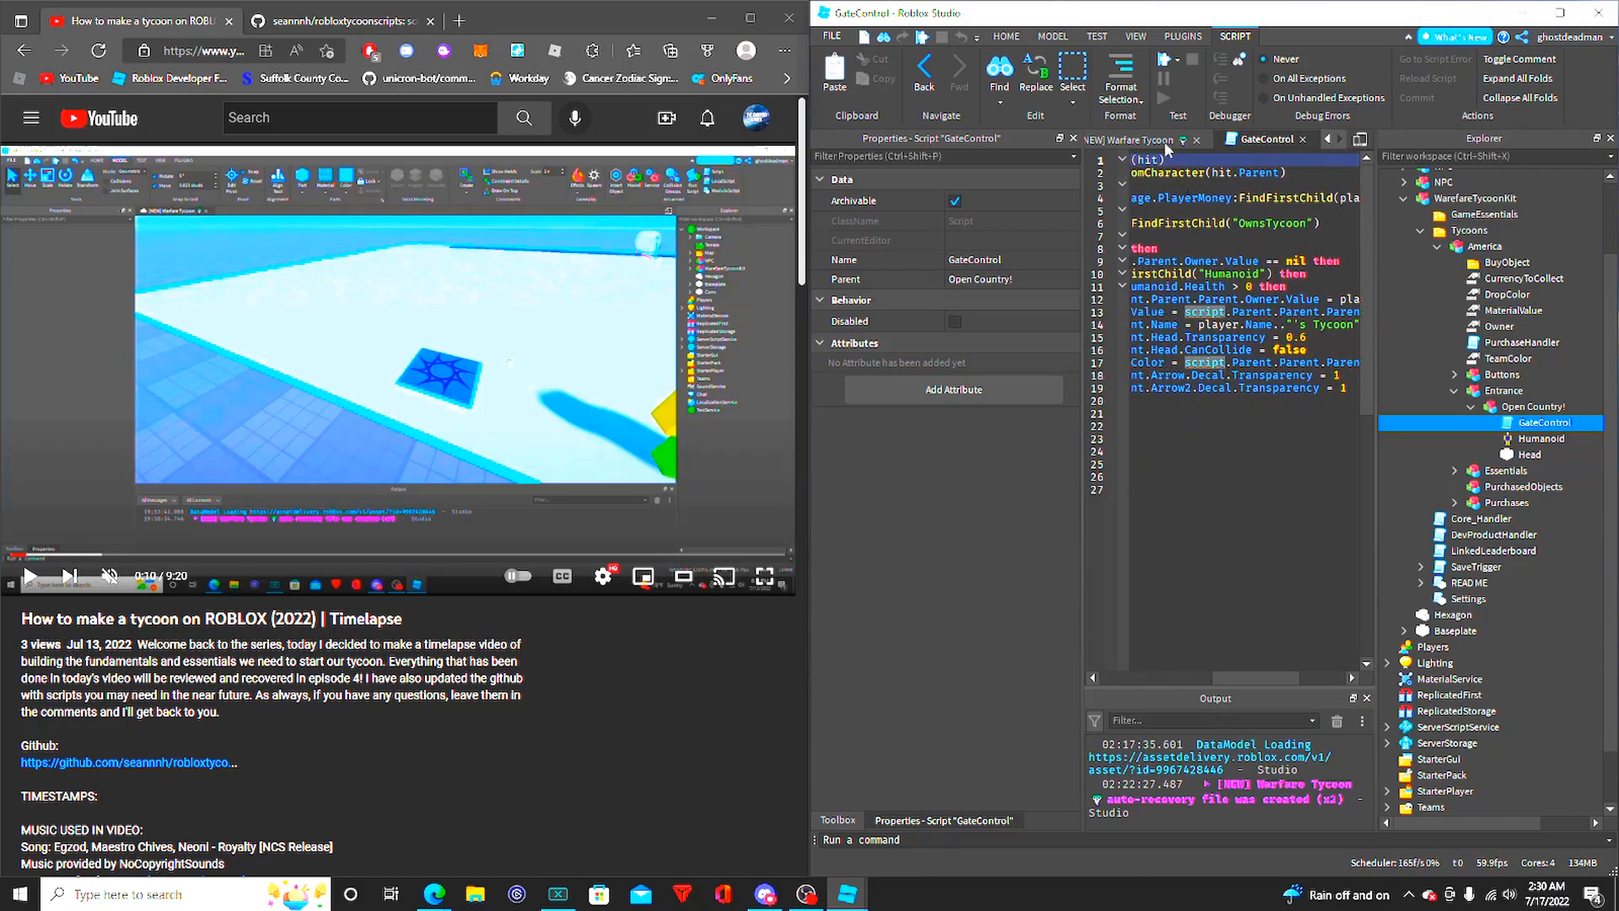
left_click(1119, 145)
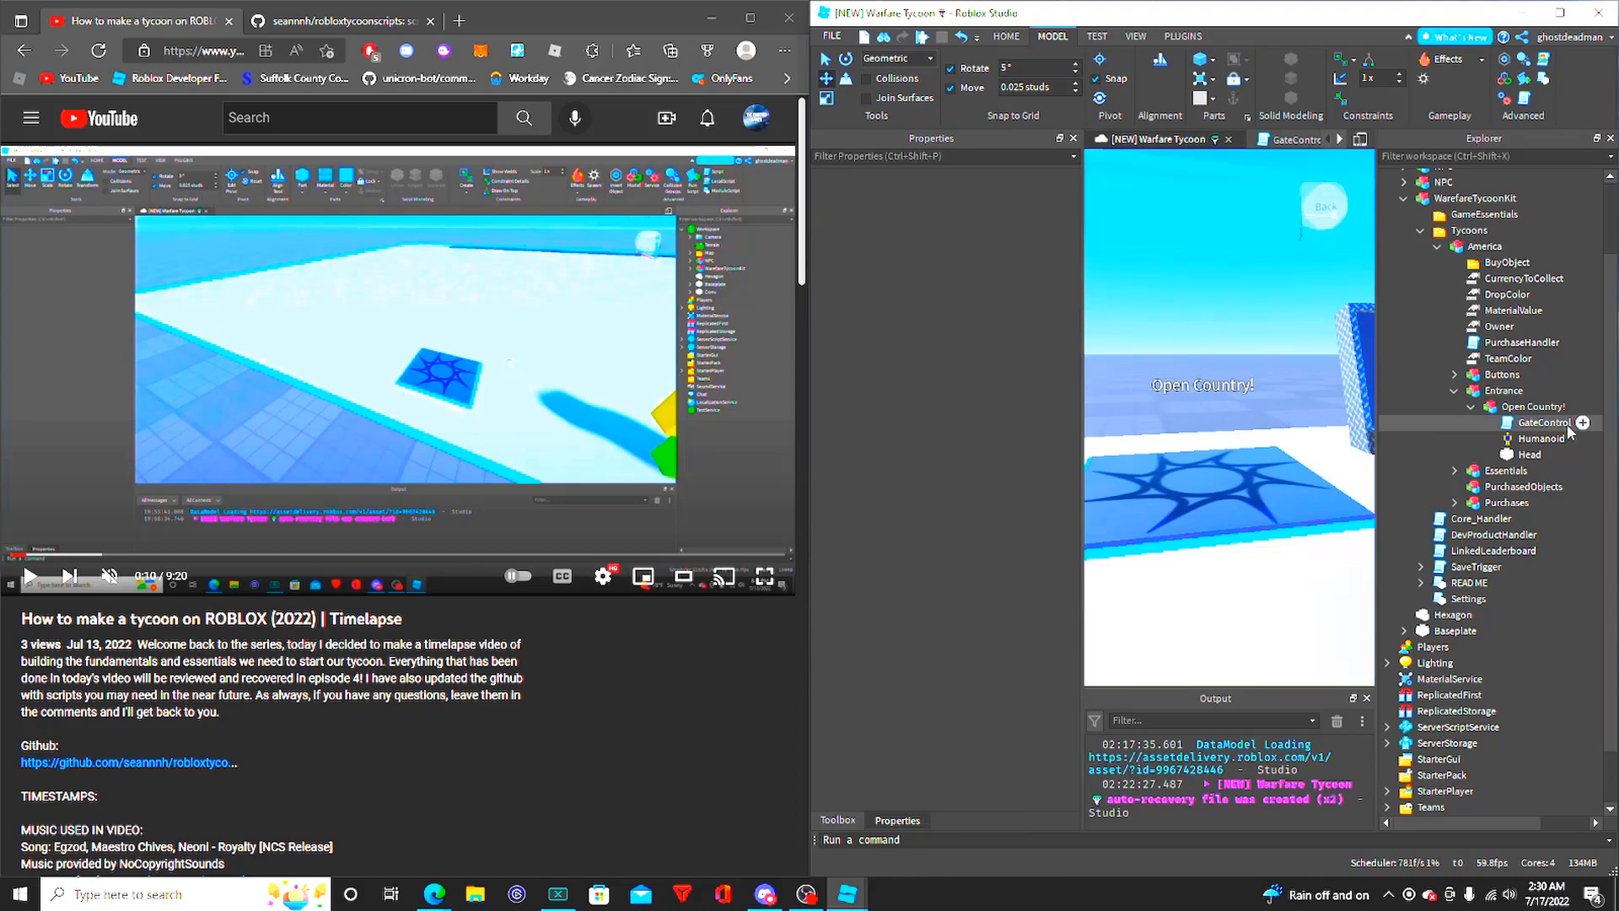
- Collapse the Open Country! and Entrance models, and expand the Purchases and Buttons models
left_click(1473, 410)
left_click(1456, 393)
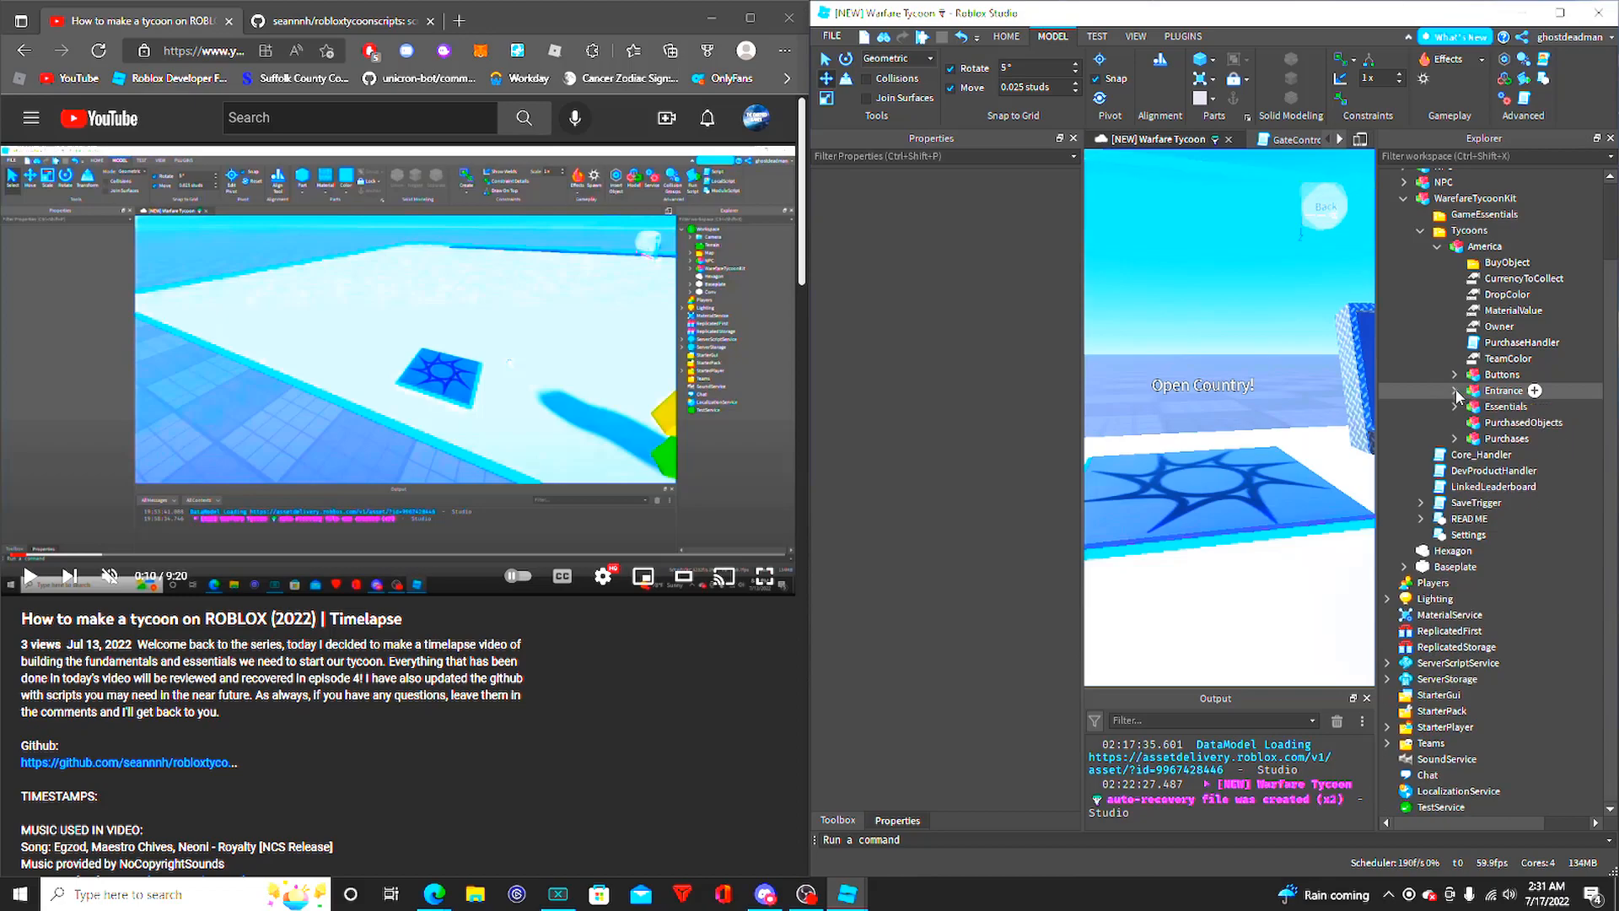
left_click(1455, 439)
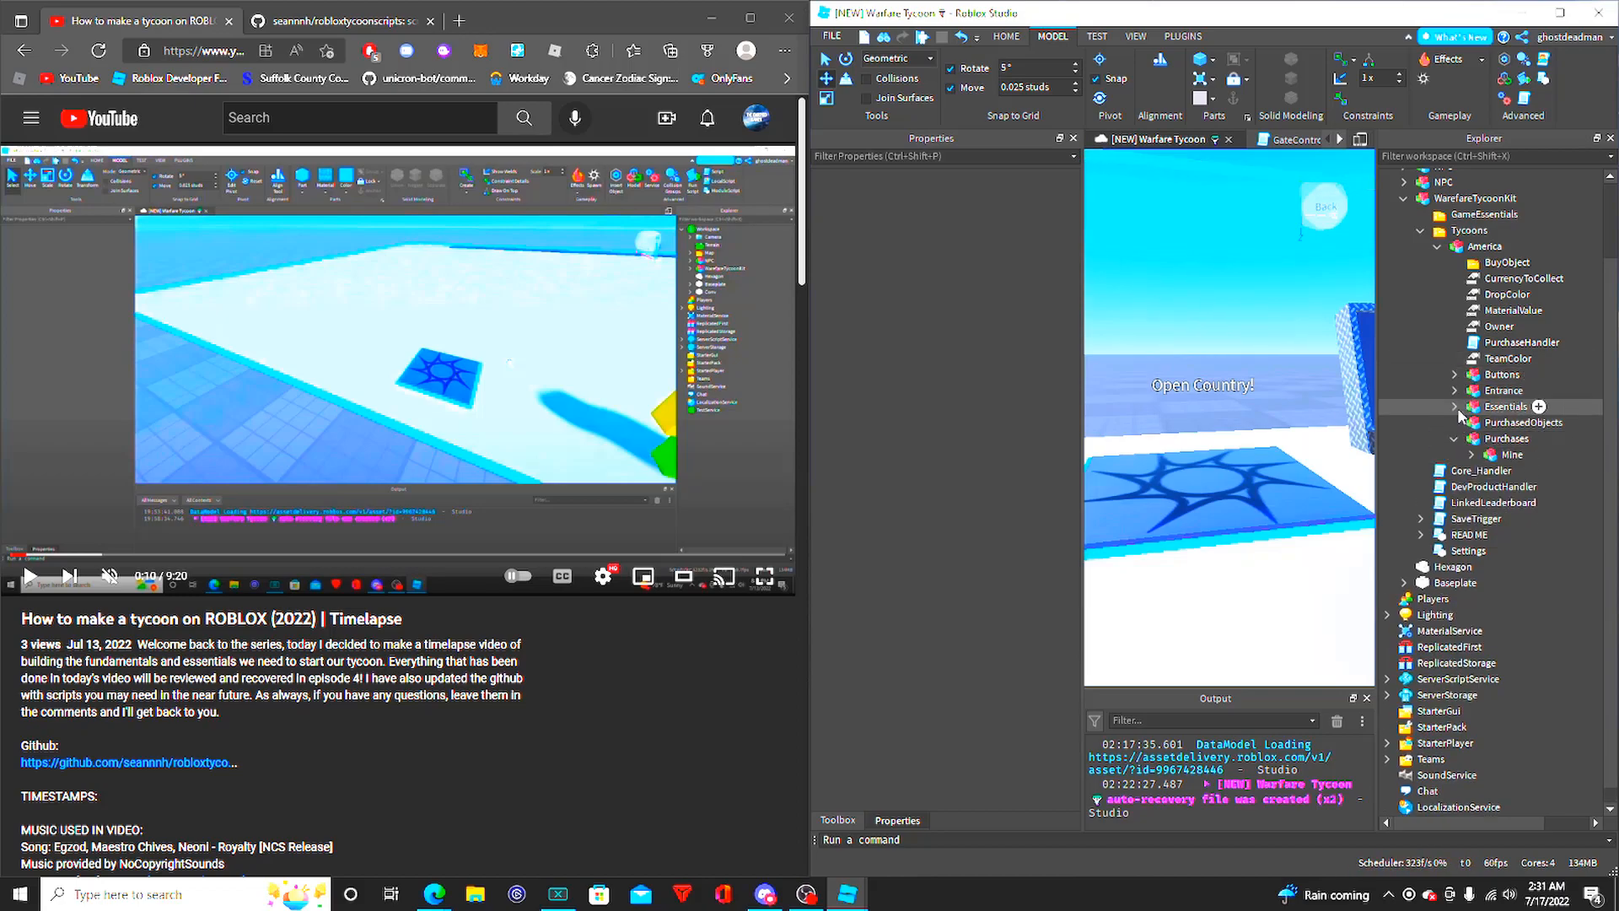
left_click(1455, 374)
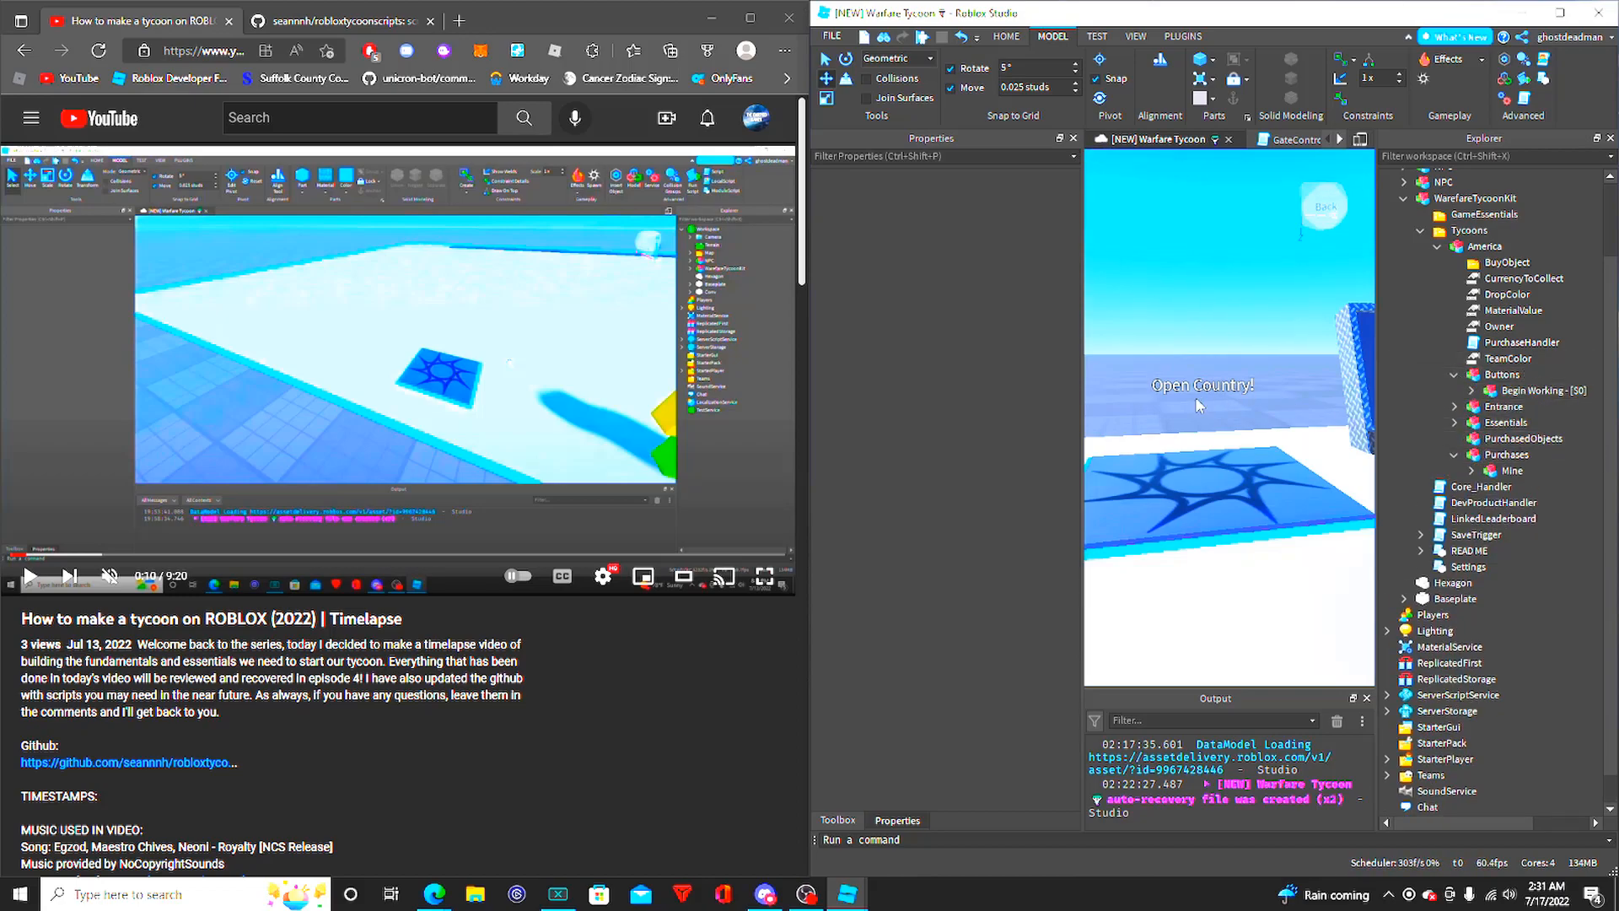
- Examine the Begin Working - [$0] button and the grey block structure behind it from several angles
right_click_drag(1170, 350, 1171, 357)
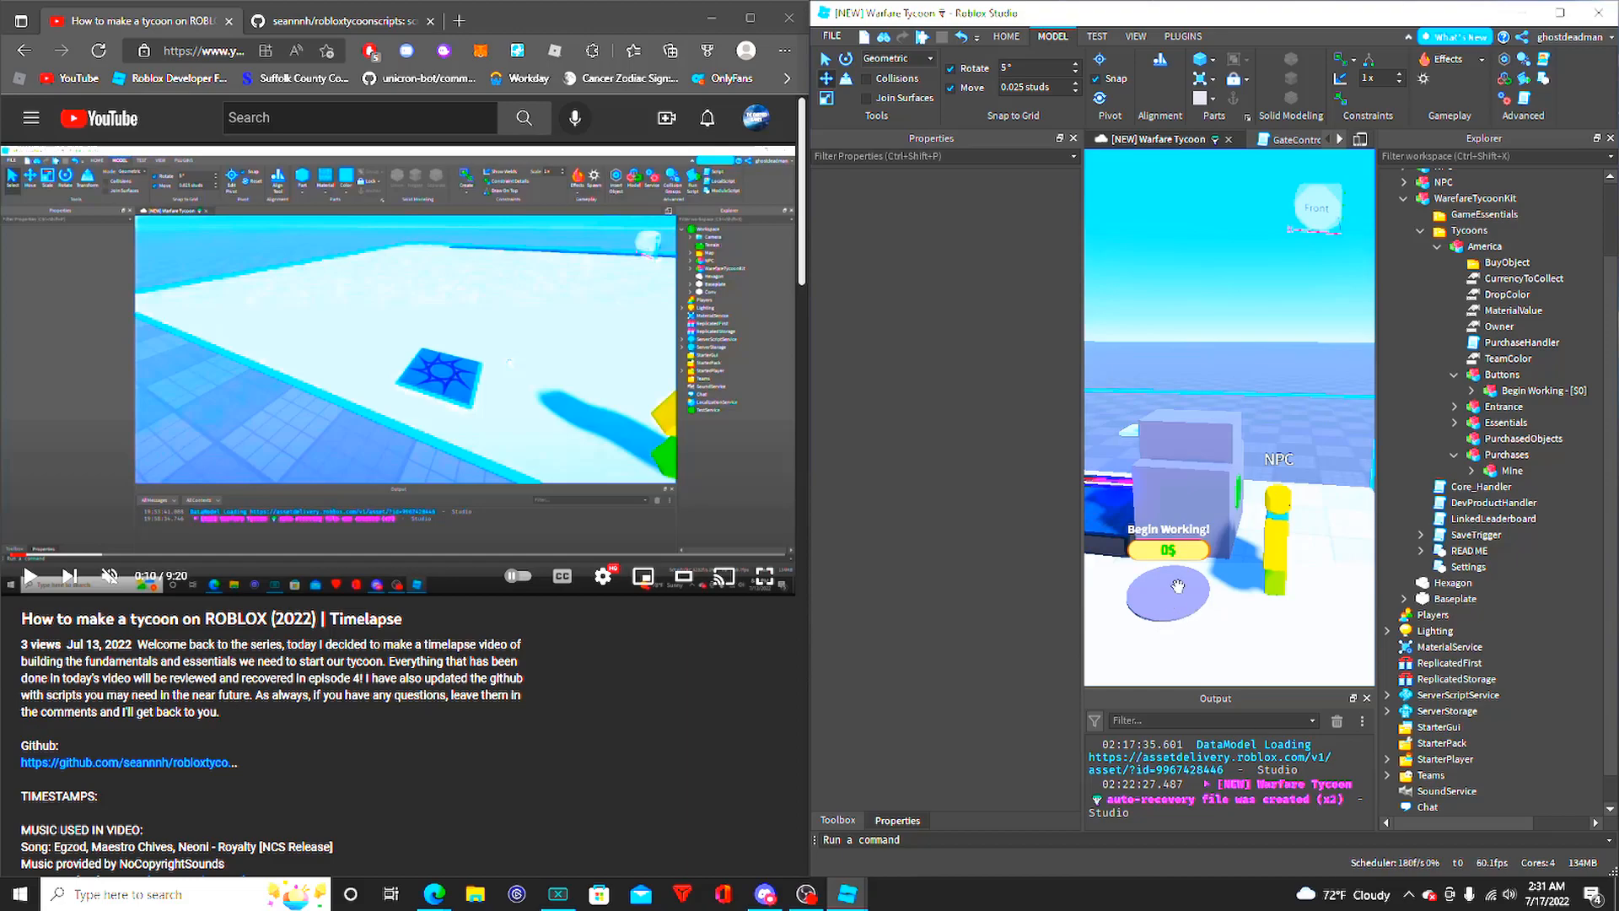
right_click_drag(1178, 597, 1180, 607)
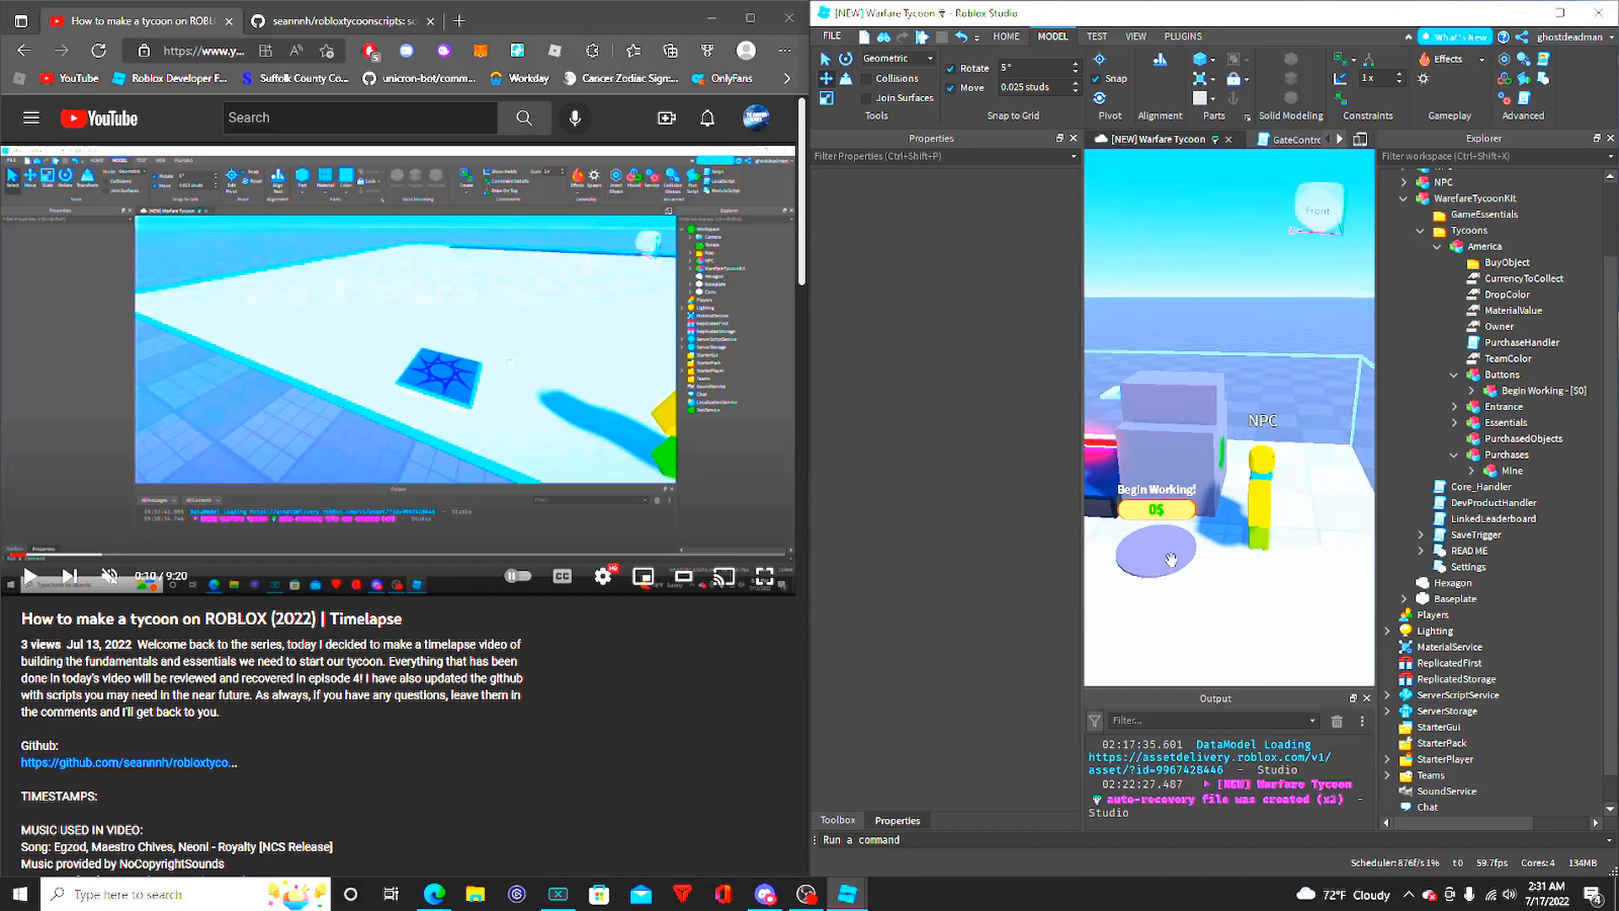
left_click(1533, 390)
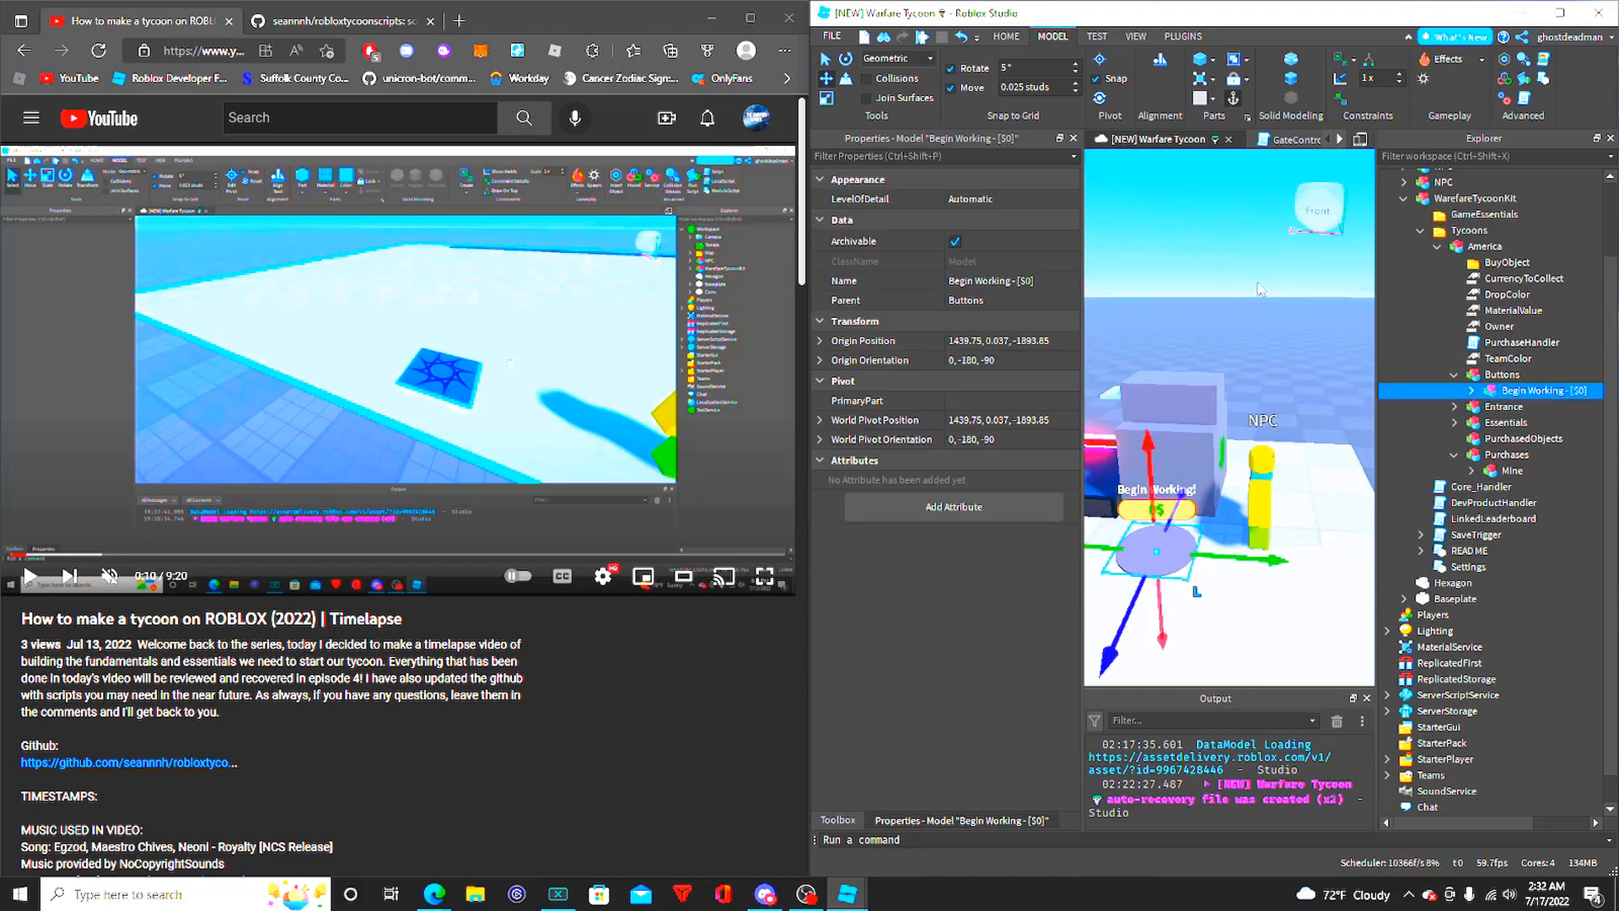
right_click_drag(1215, 323, 1222, 311)
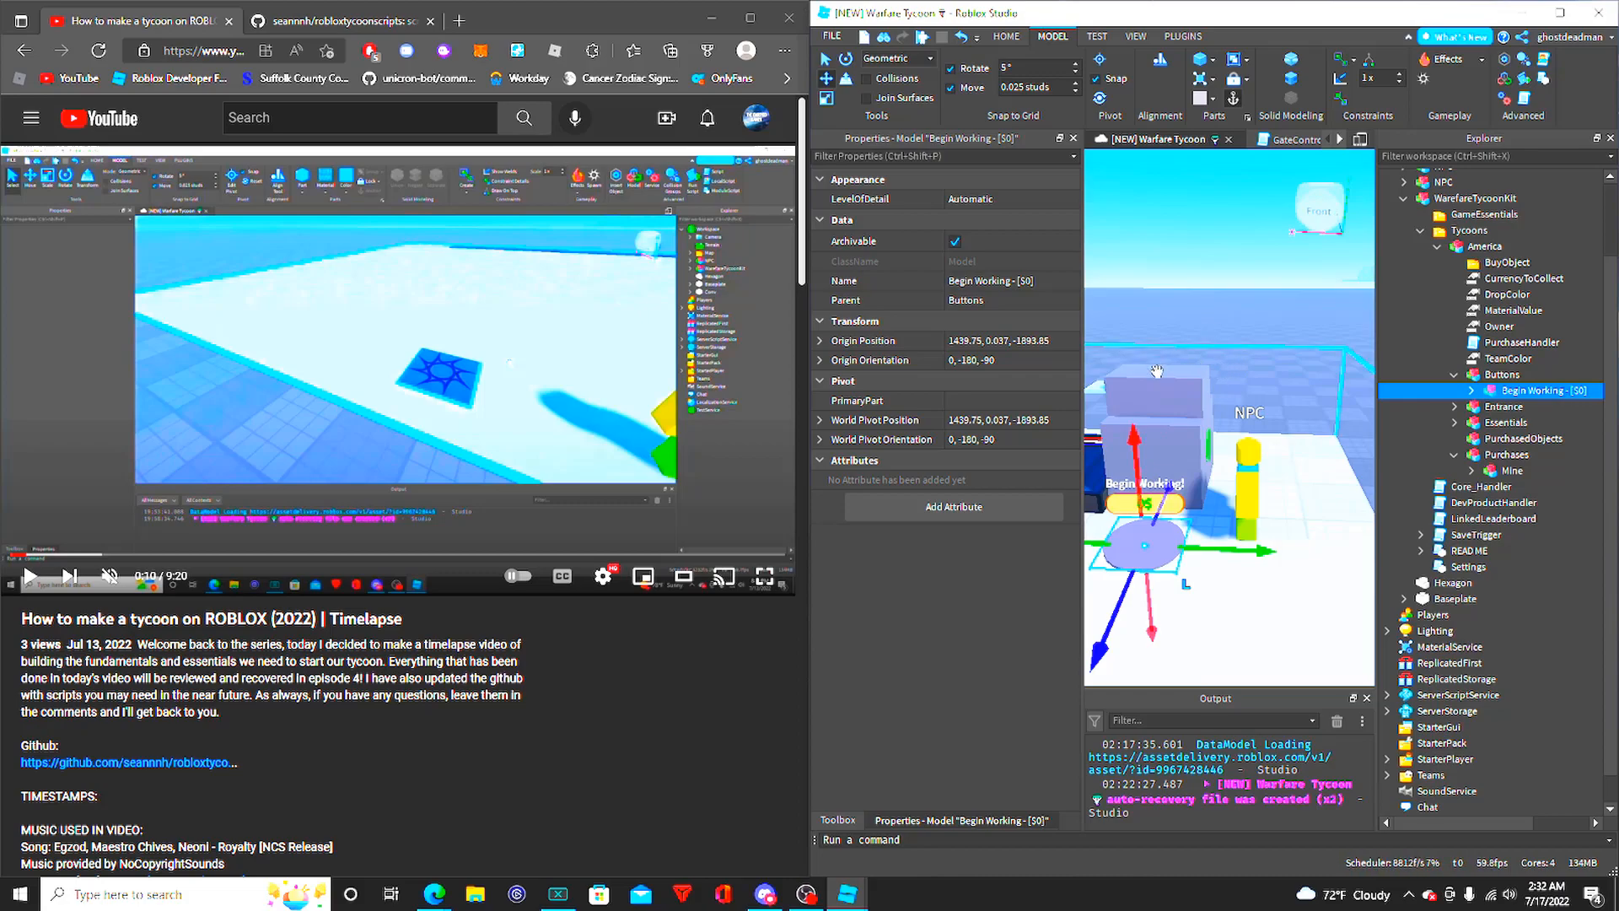
right_click_drag(1254, 325, 1244, 322)
scroll(1246, 327, "up", 4)
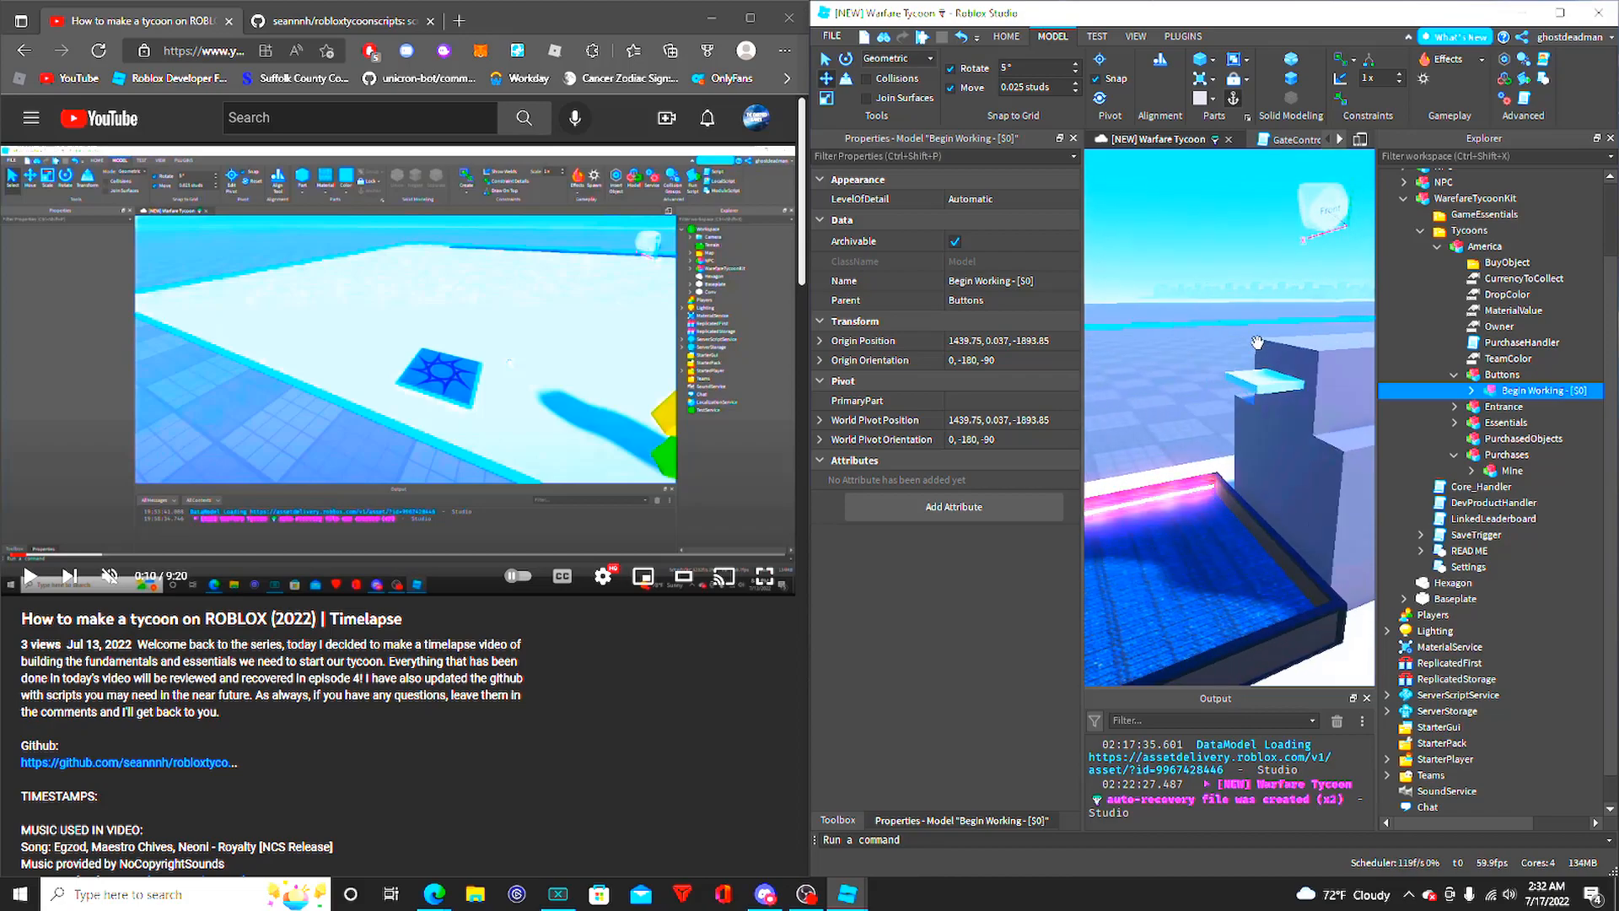
scroll(1222, 381, "down", 1)
left_click(1167, 276)
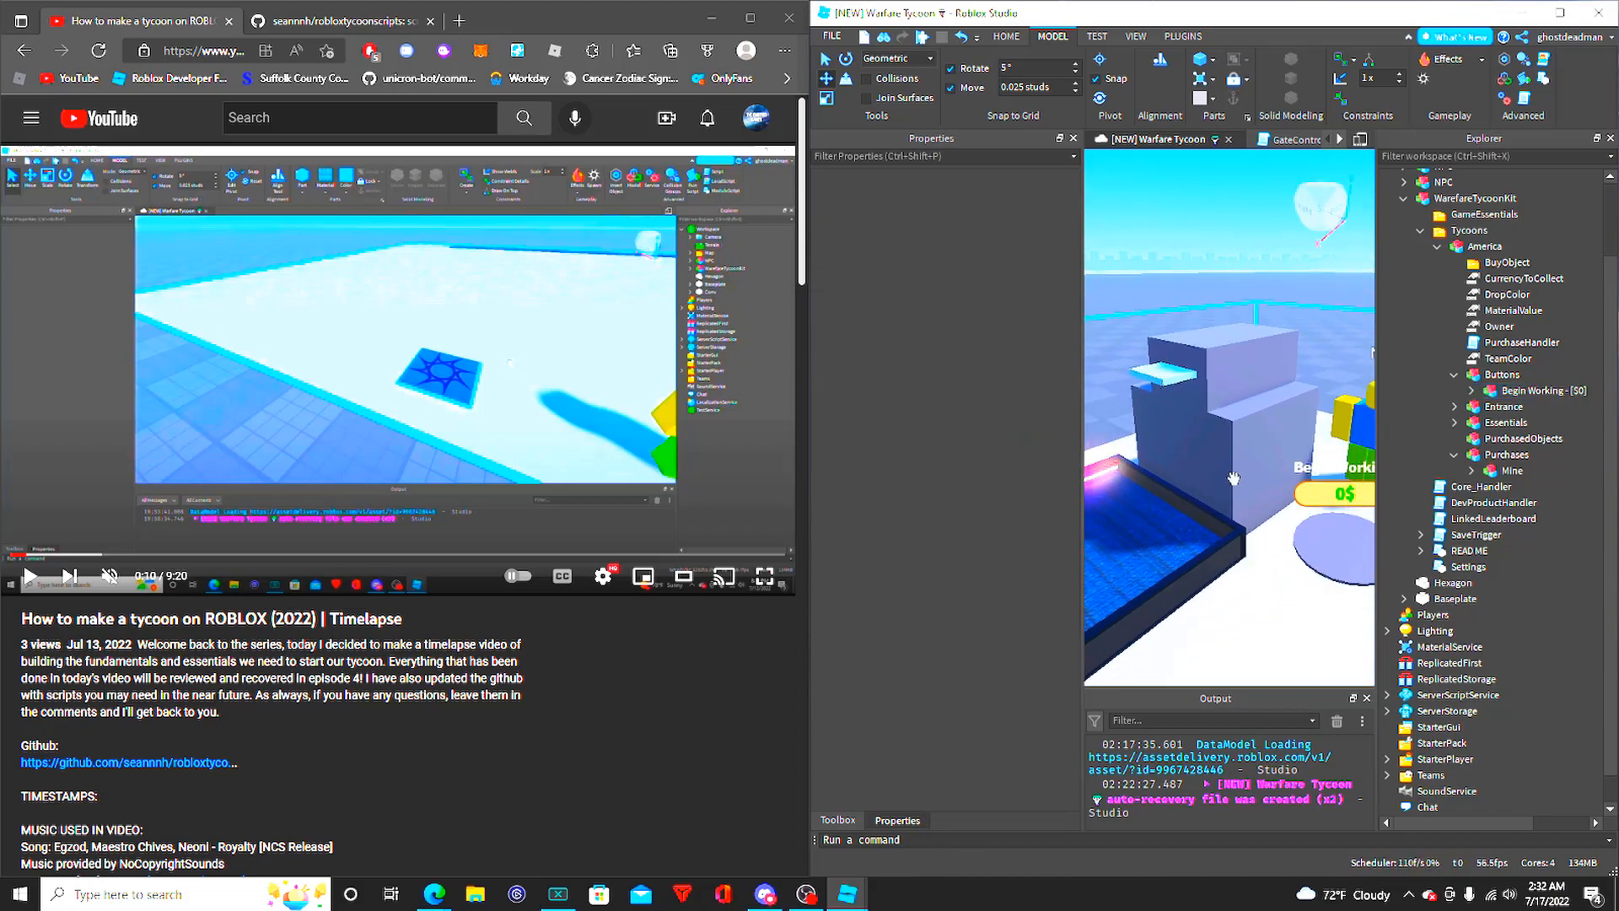
mouse_move(1246, 429)
right_mouse_down()
mouse_move(1219, 425)
mouse_move(1270, 439)
mouse_move(1252, 391)
mouse_move(1276, 438)
right_mouse_up()
key("d")
key("a")
key("w")
key("s")
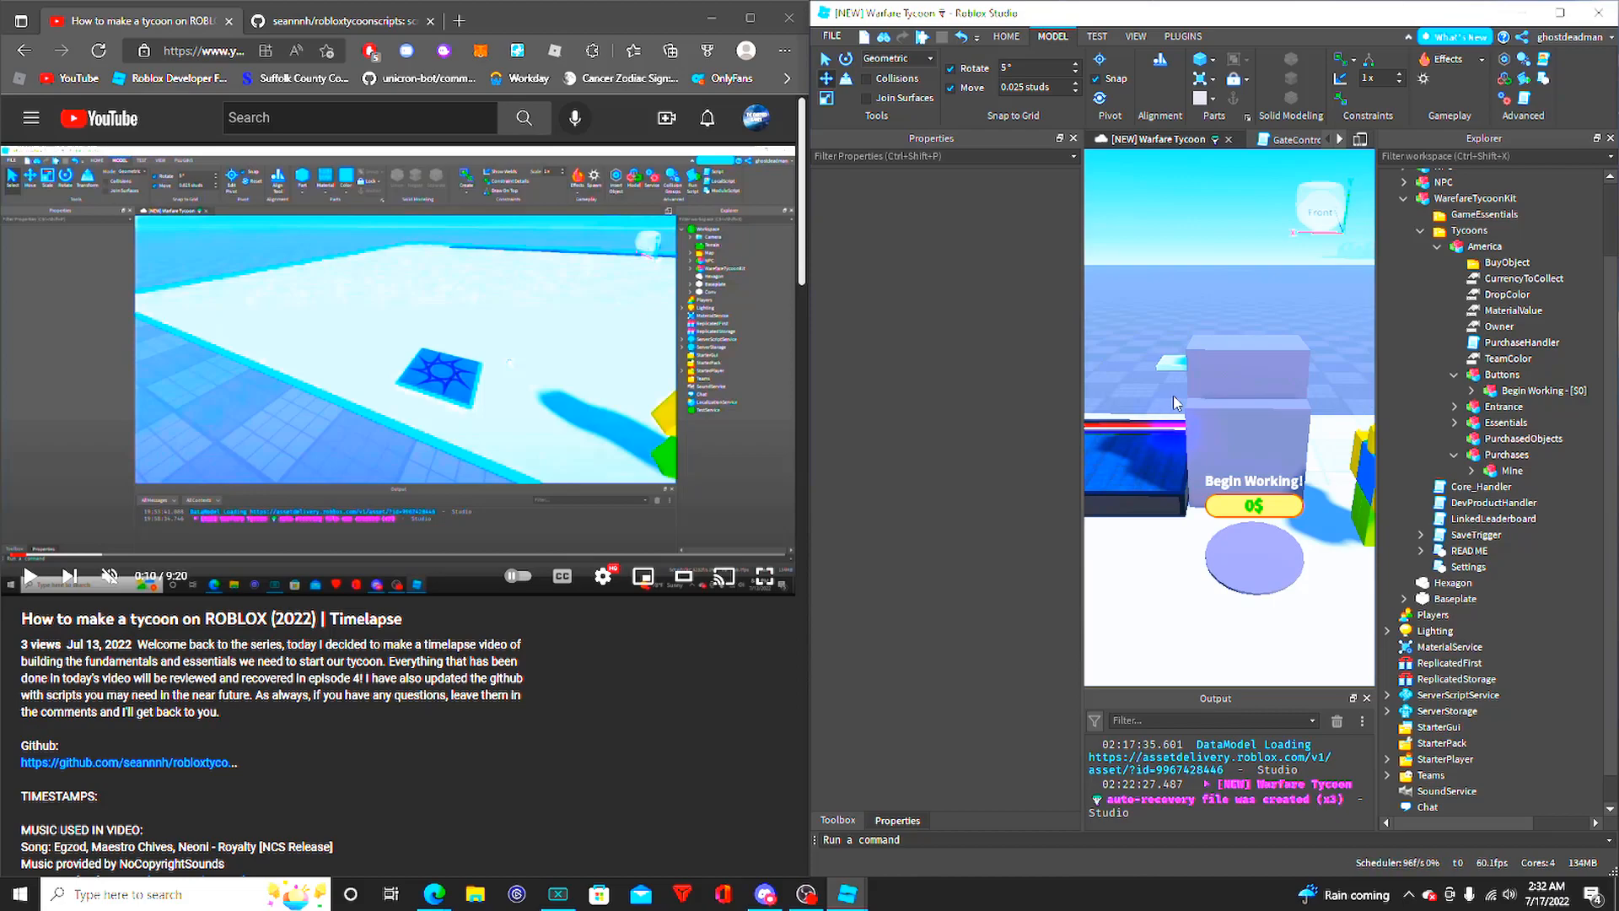
- Focus on the Begin Working - [$0] button, expand it, and inspect its Humanoid, Object, Price and Head
left_click(1515, 391)
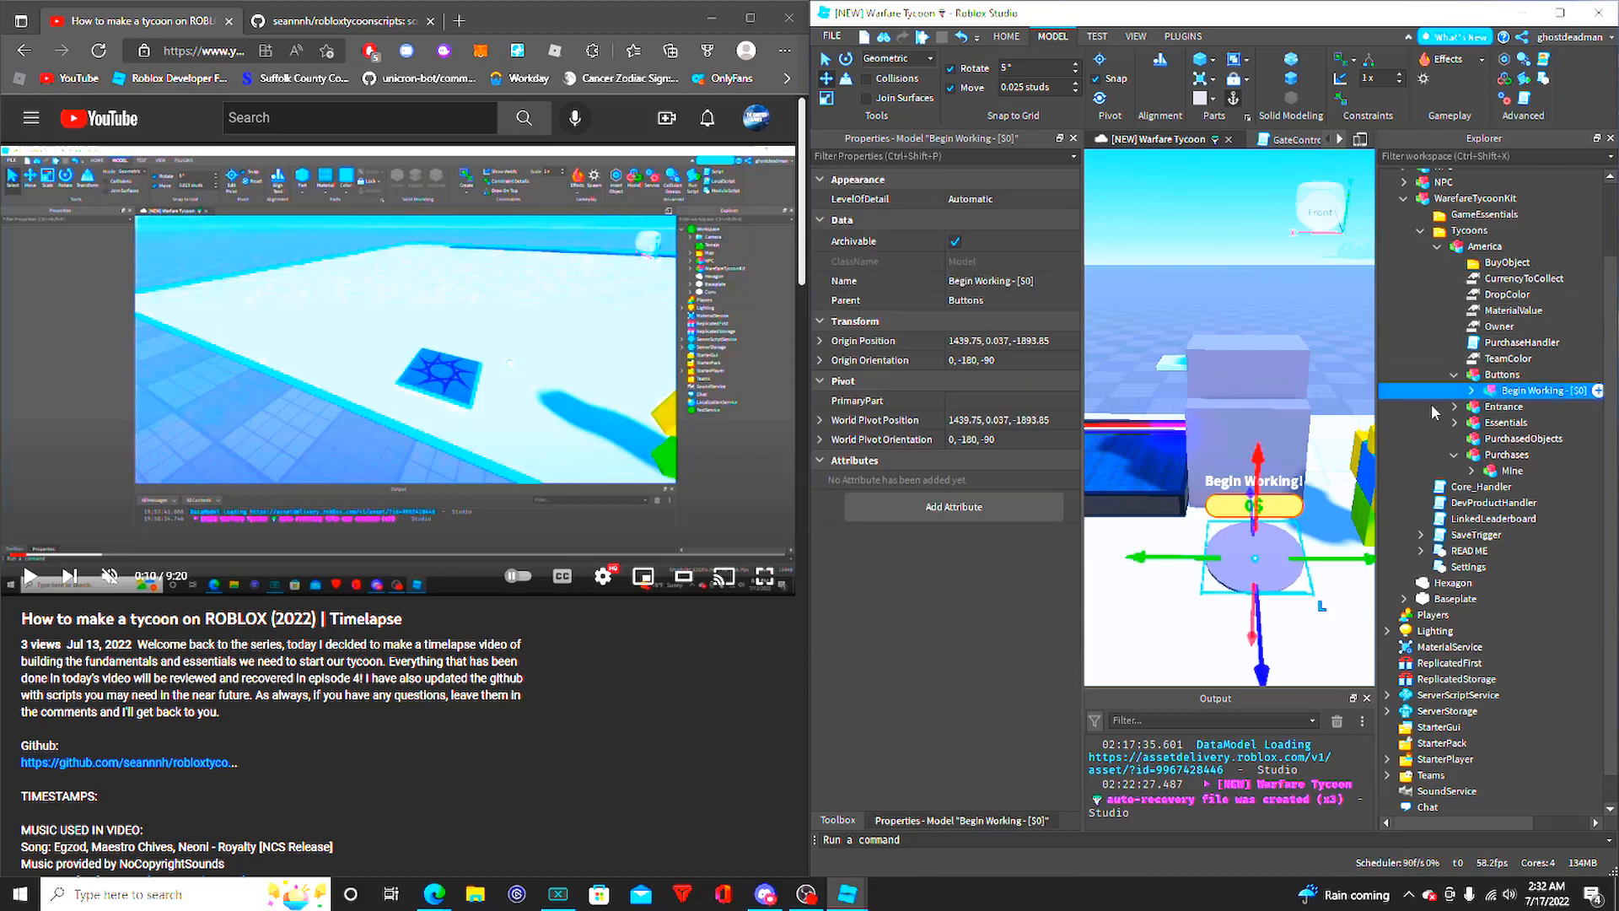
key("f")
left_click(1472, 391)
left_click(1539, 407)
left_click(1531, 422)
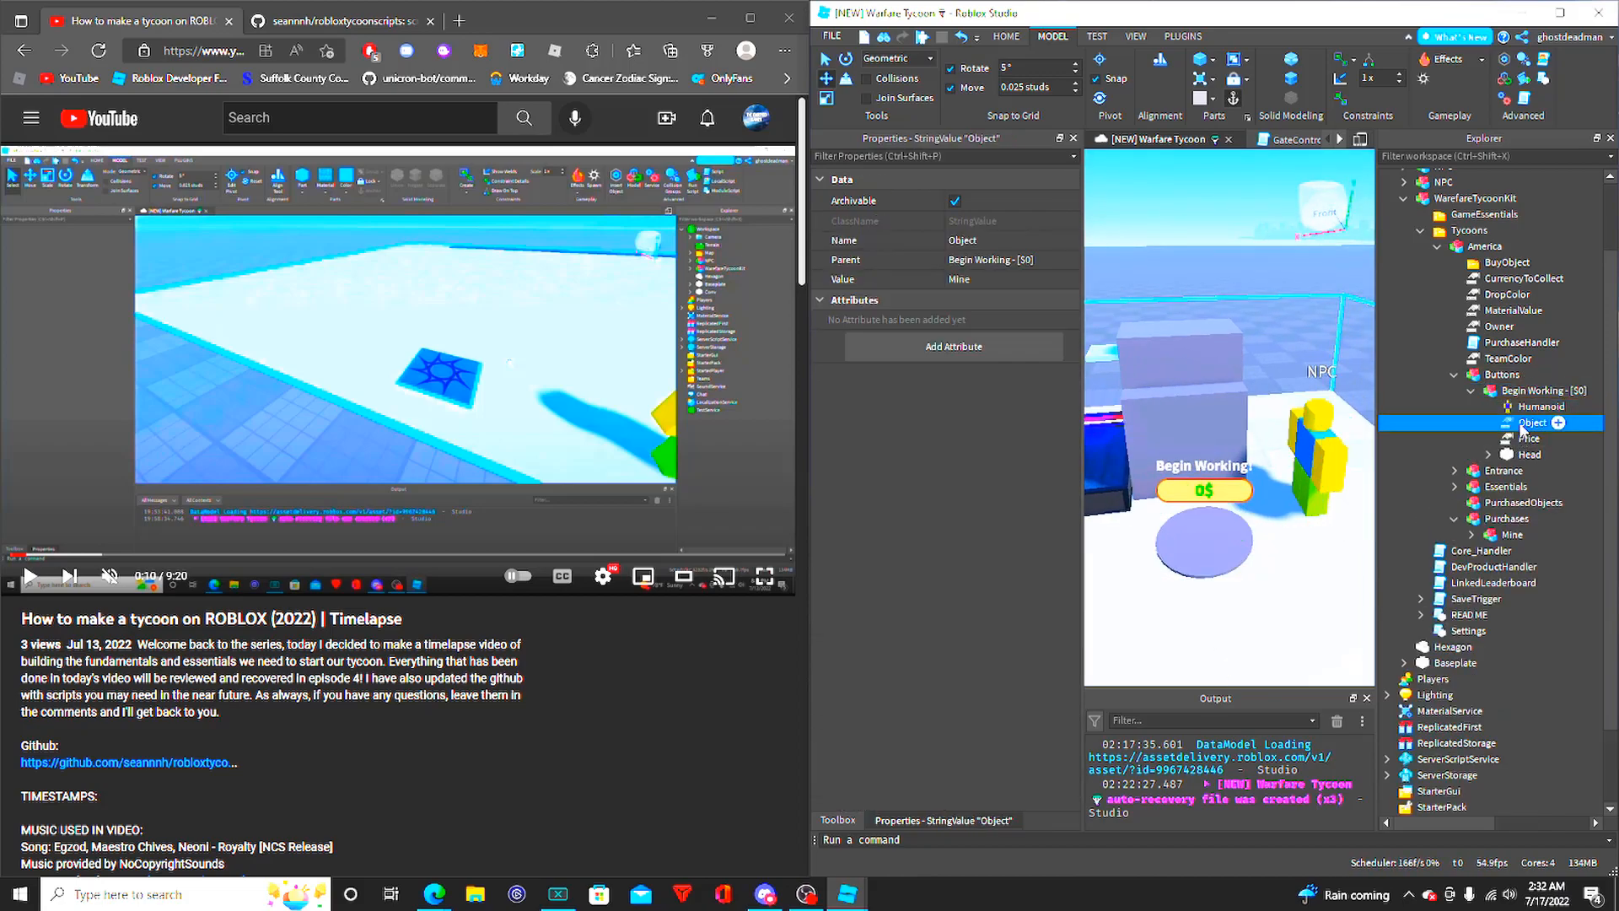
left_click(1528, 439)
left_click(1528, 455)
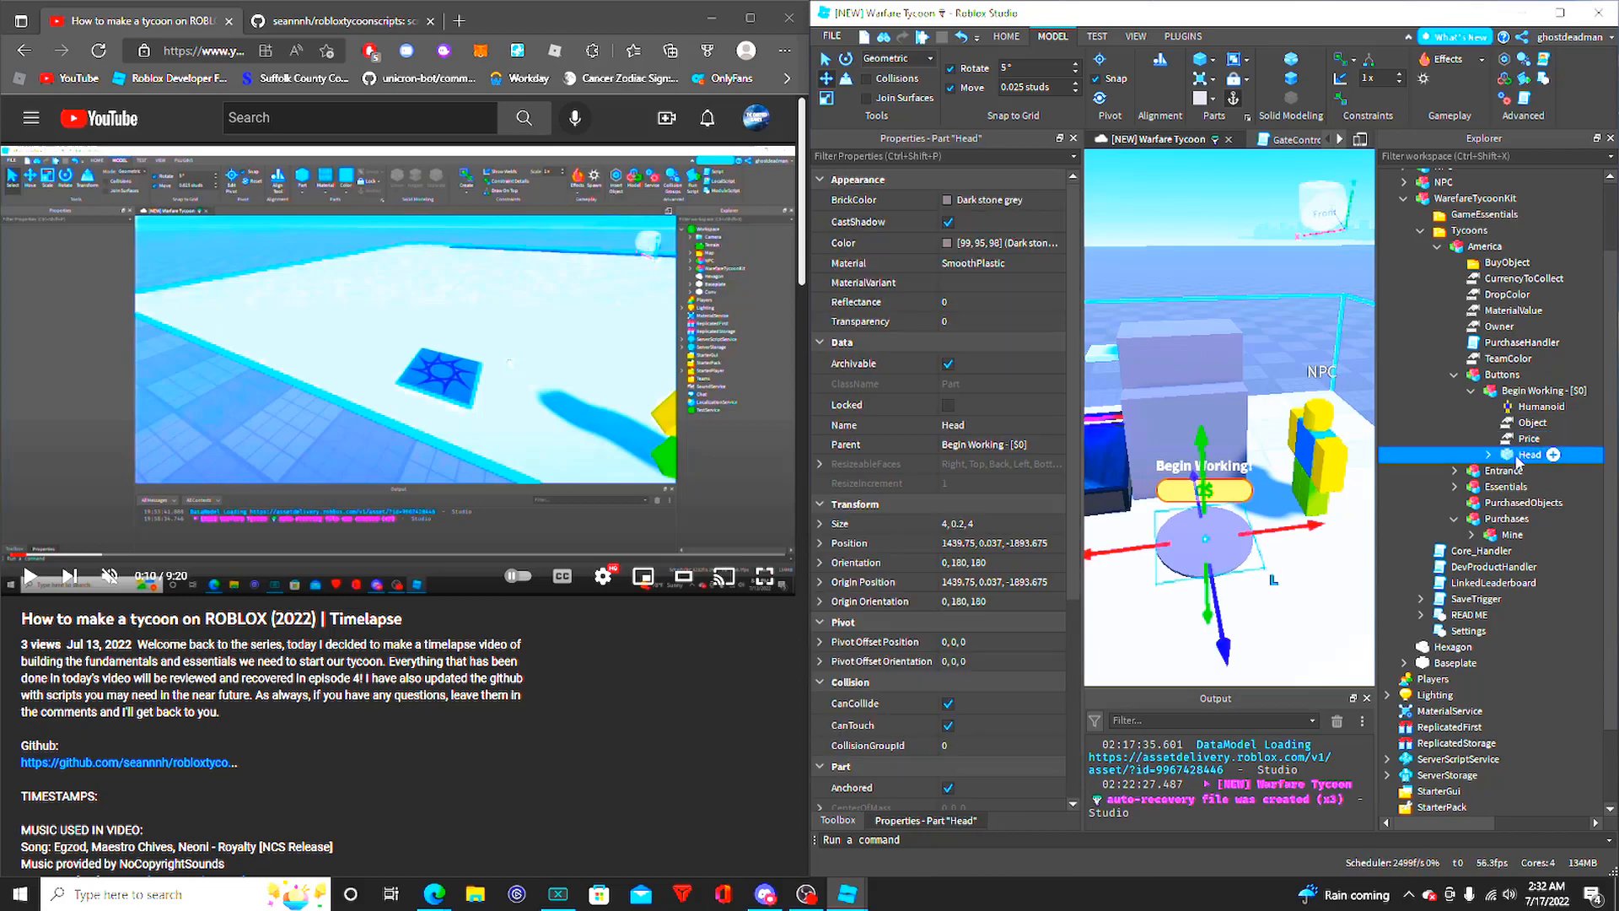
- Expand the button's Head part and inspect the properties of BillboardGui and BillboardGui2
left_click(1489, 454)
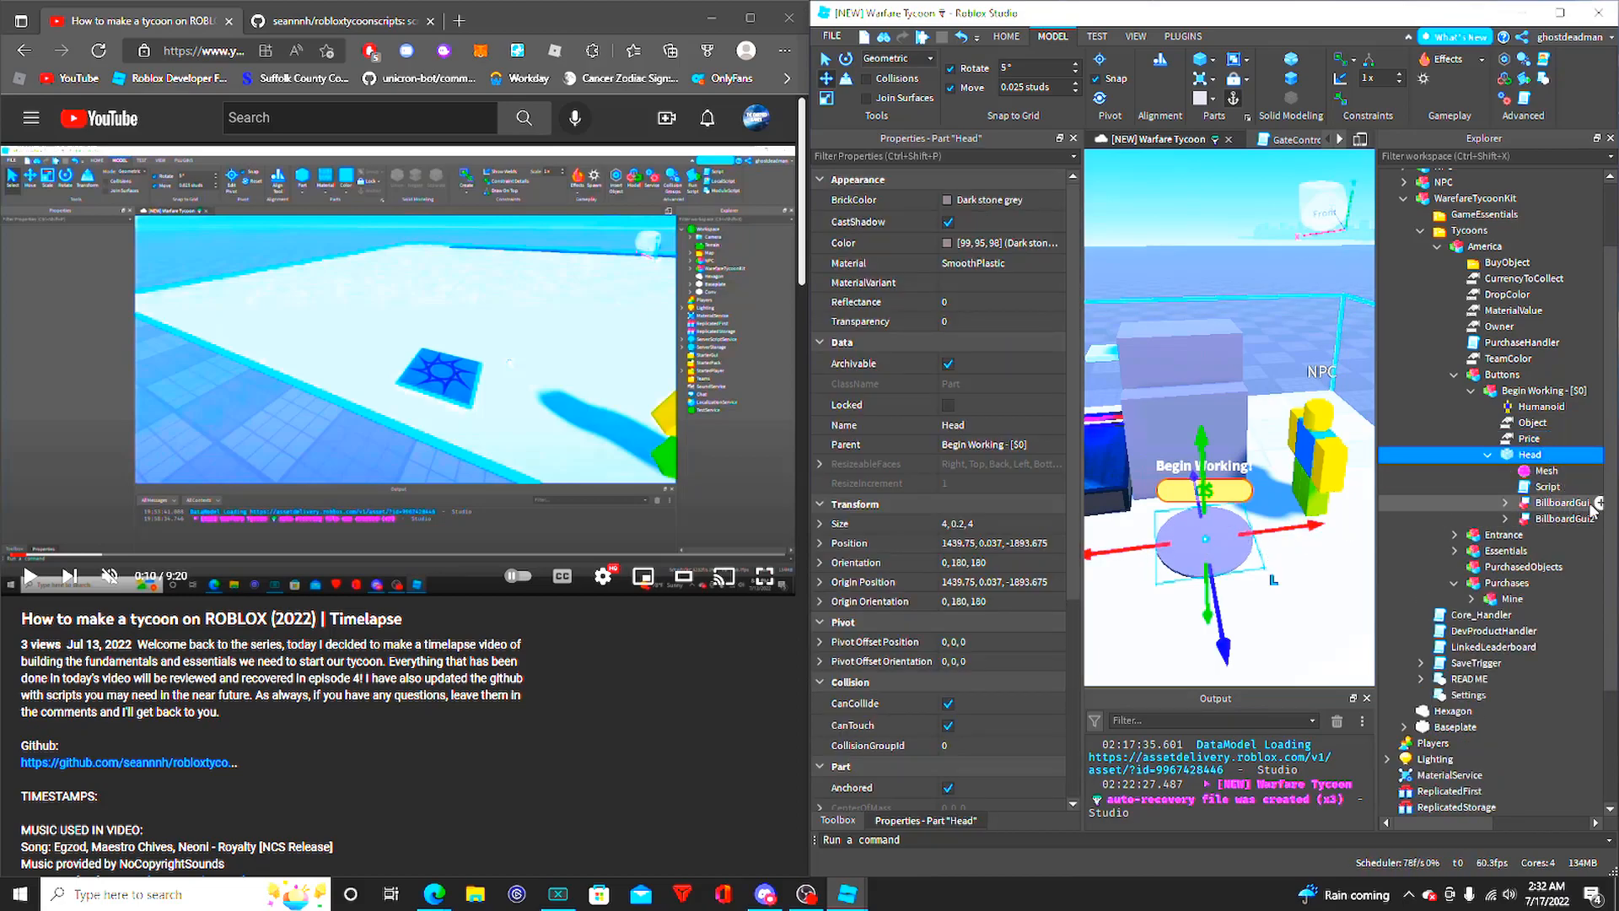
left_click(1504, 521)
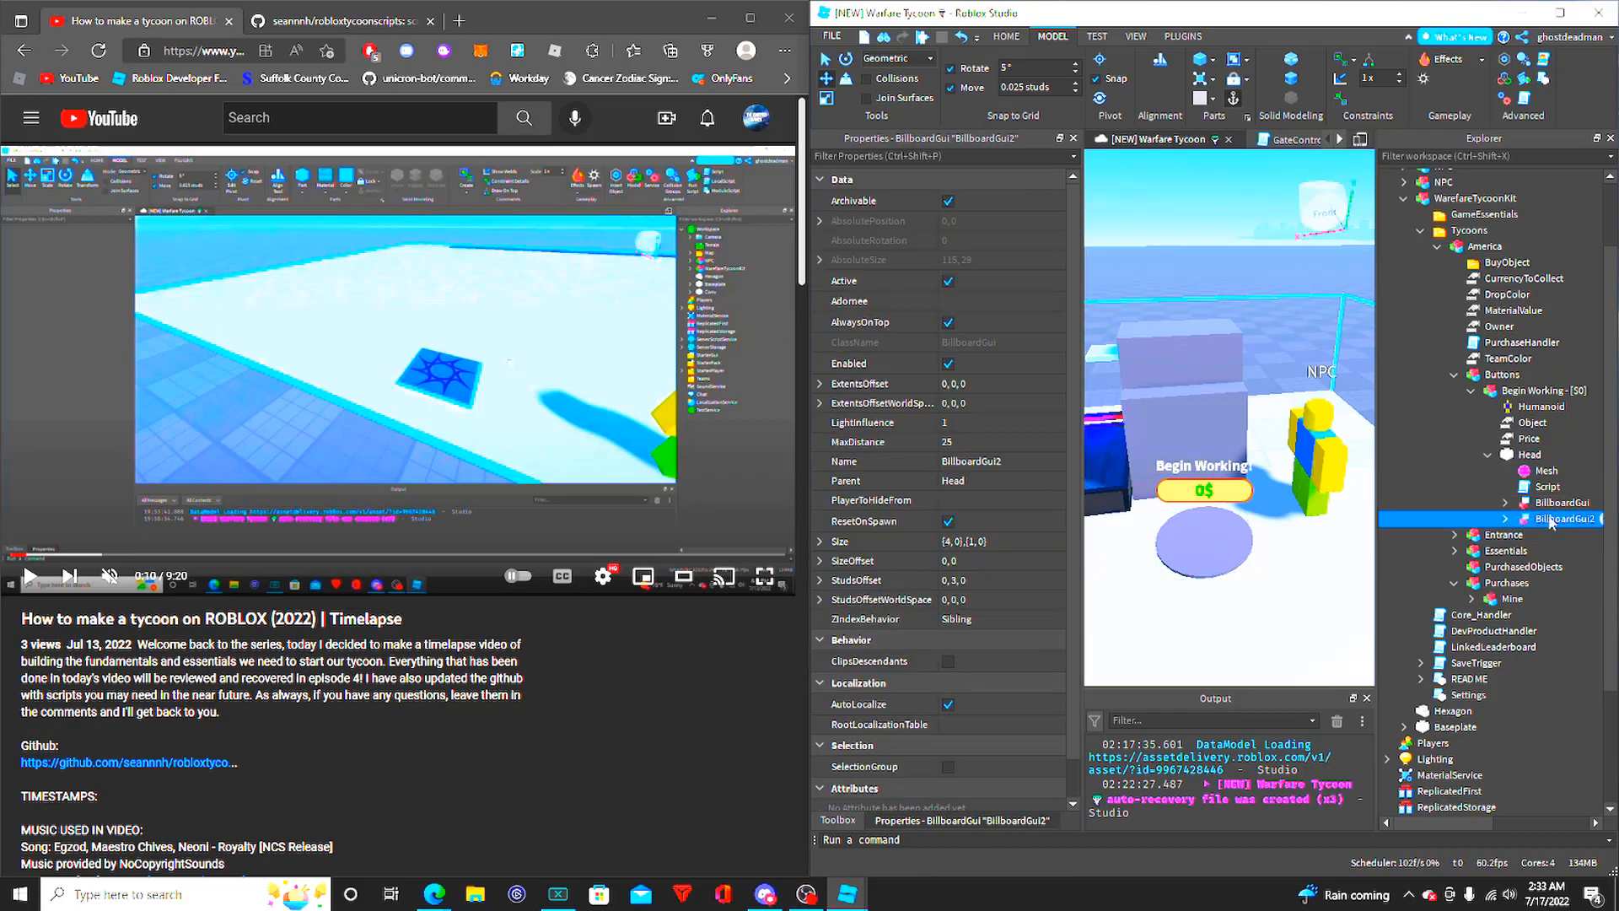
left_click(1548, 506)
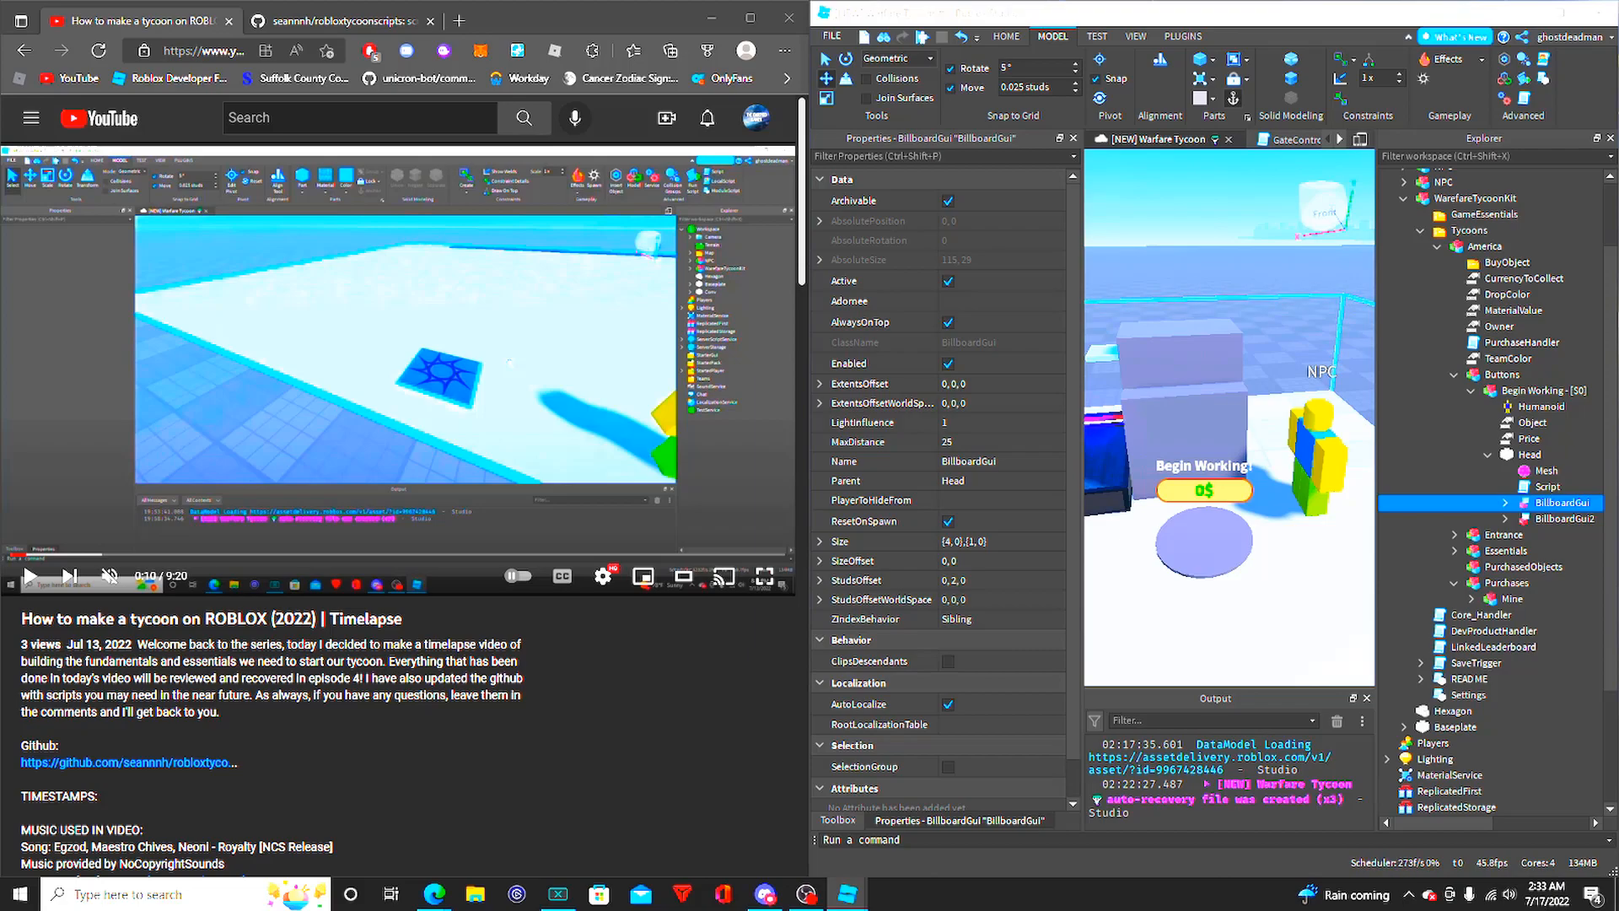
- Paste a Begin Working! - [$0] button model into the Workspace and place it beside the existing grey button
key("d")
right_click_drag(1248, 437, 1274, 502)
left_click(1292, 424)
key("ctrl+v")
key("d")
key("w")
left_click(1248, 614)
key("s")
right_click_drag(1248, 614, 1243, 614)
left_click_drag(1344, 501, 1132, 371)
key("w")
key("w")
key("d")
key("s")
key("e")
key("s")
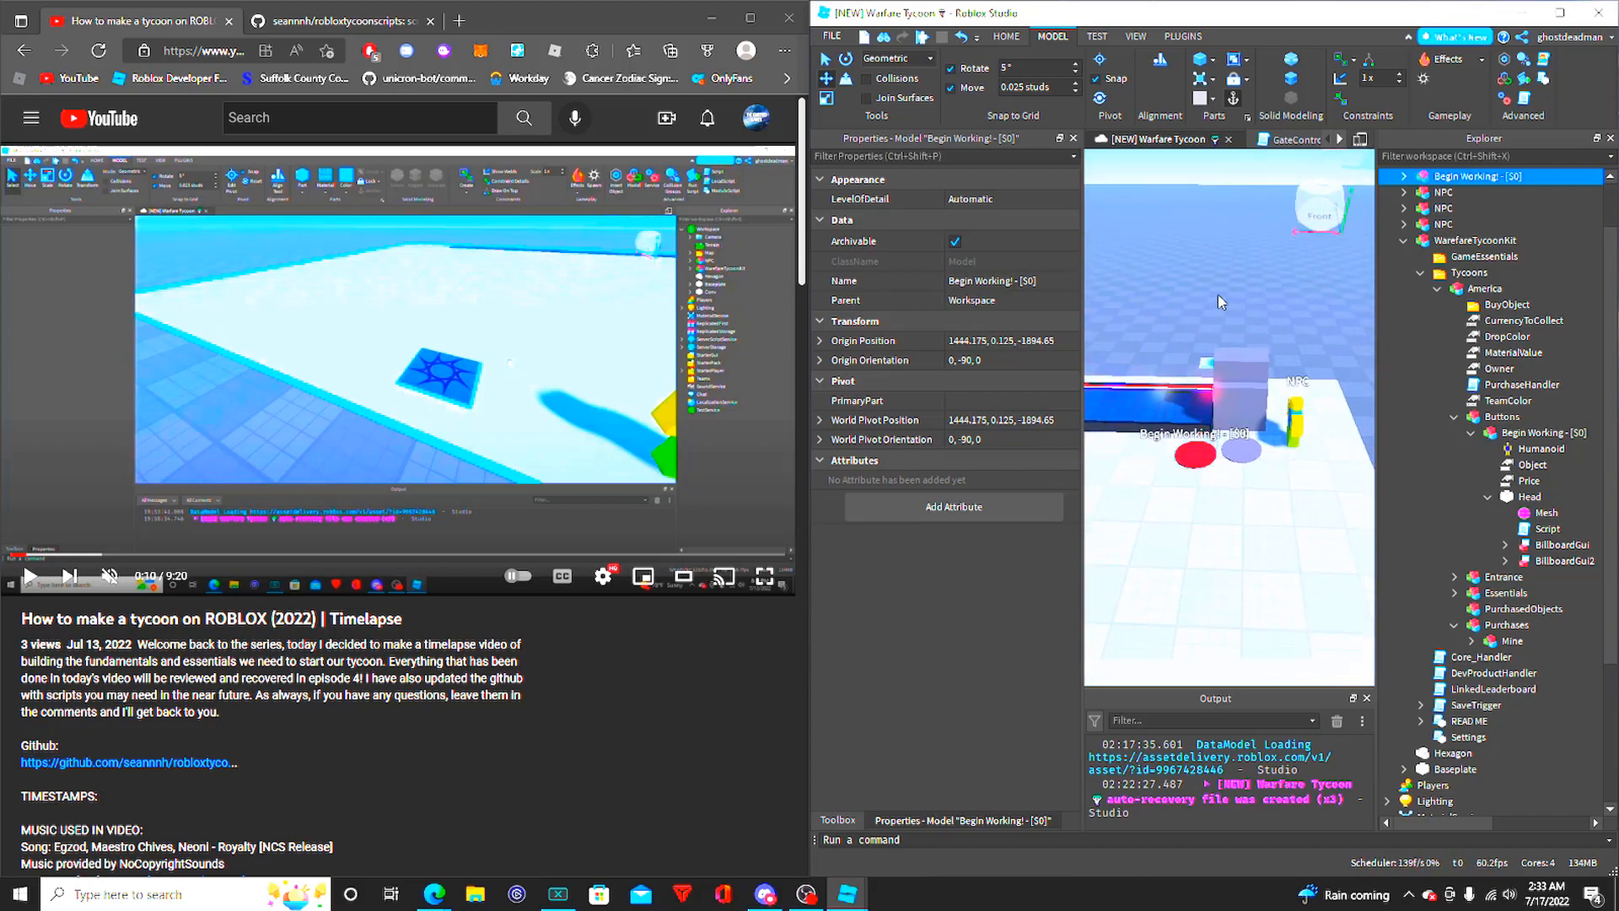
- Compare the two buttons up close, collapse the original's Head part, and move the pasted red button away beyond the conveyor
left_click(1215, 322)
key("w")
right_click_drag(1229, 356, 1231, 350)
key("s")
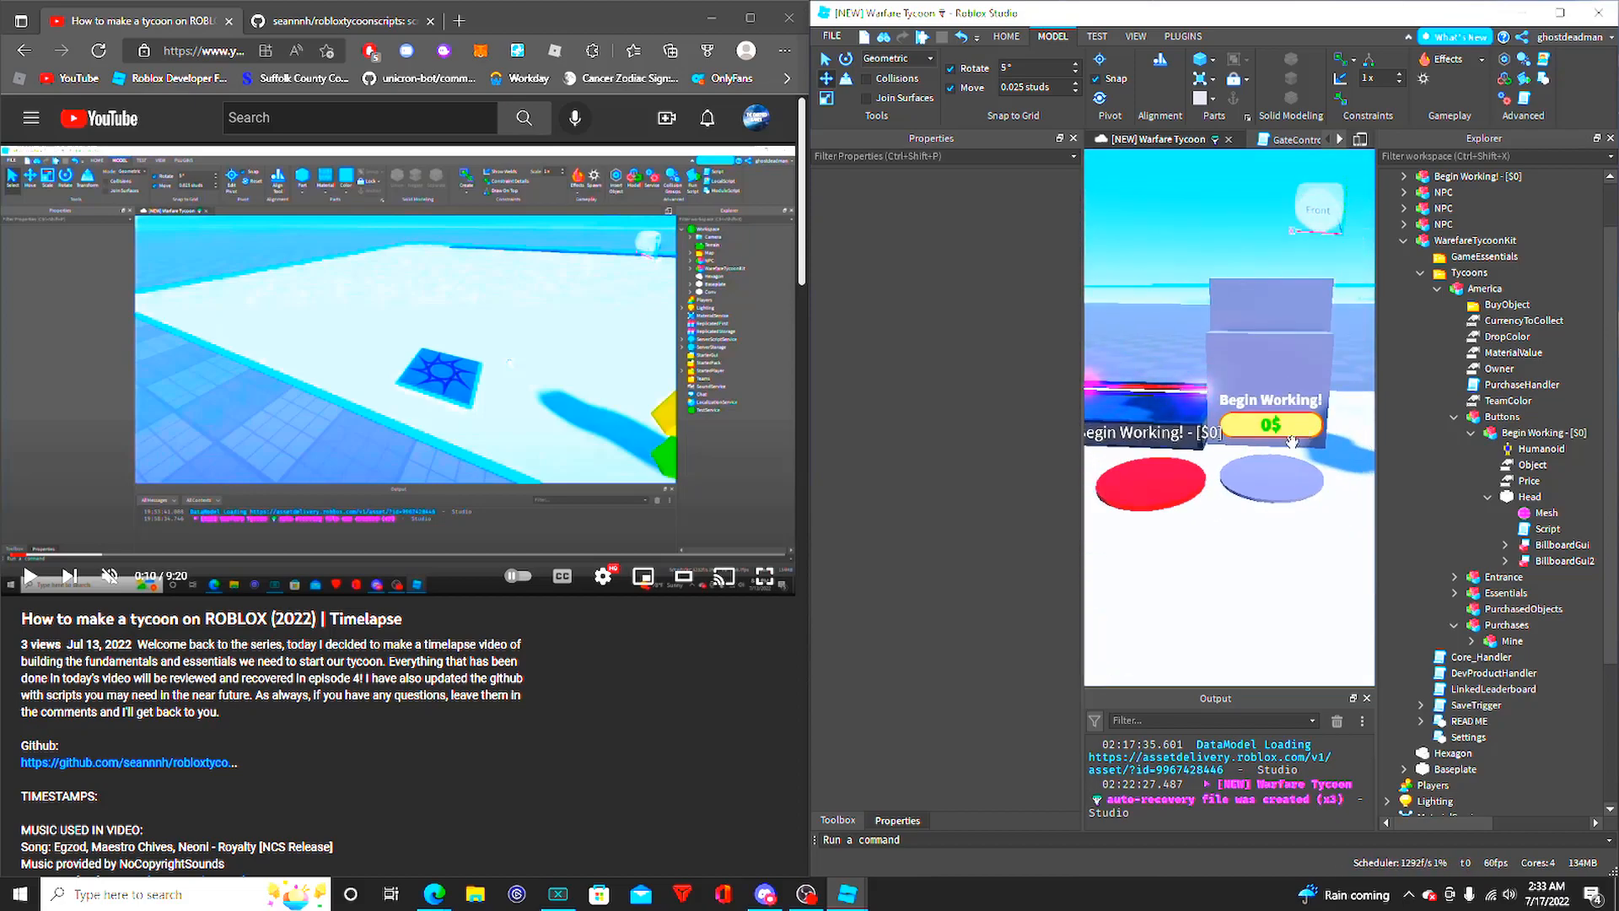
left_click(1507, 499)
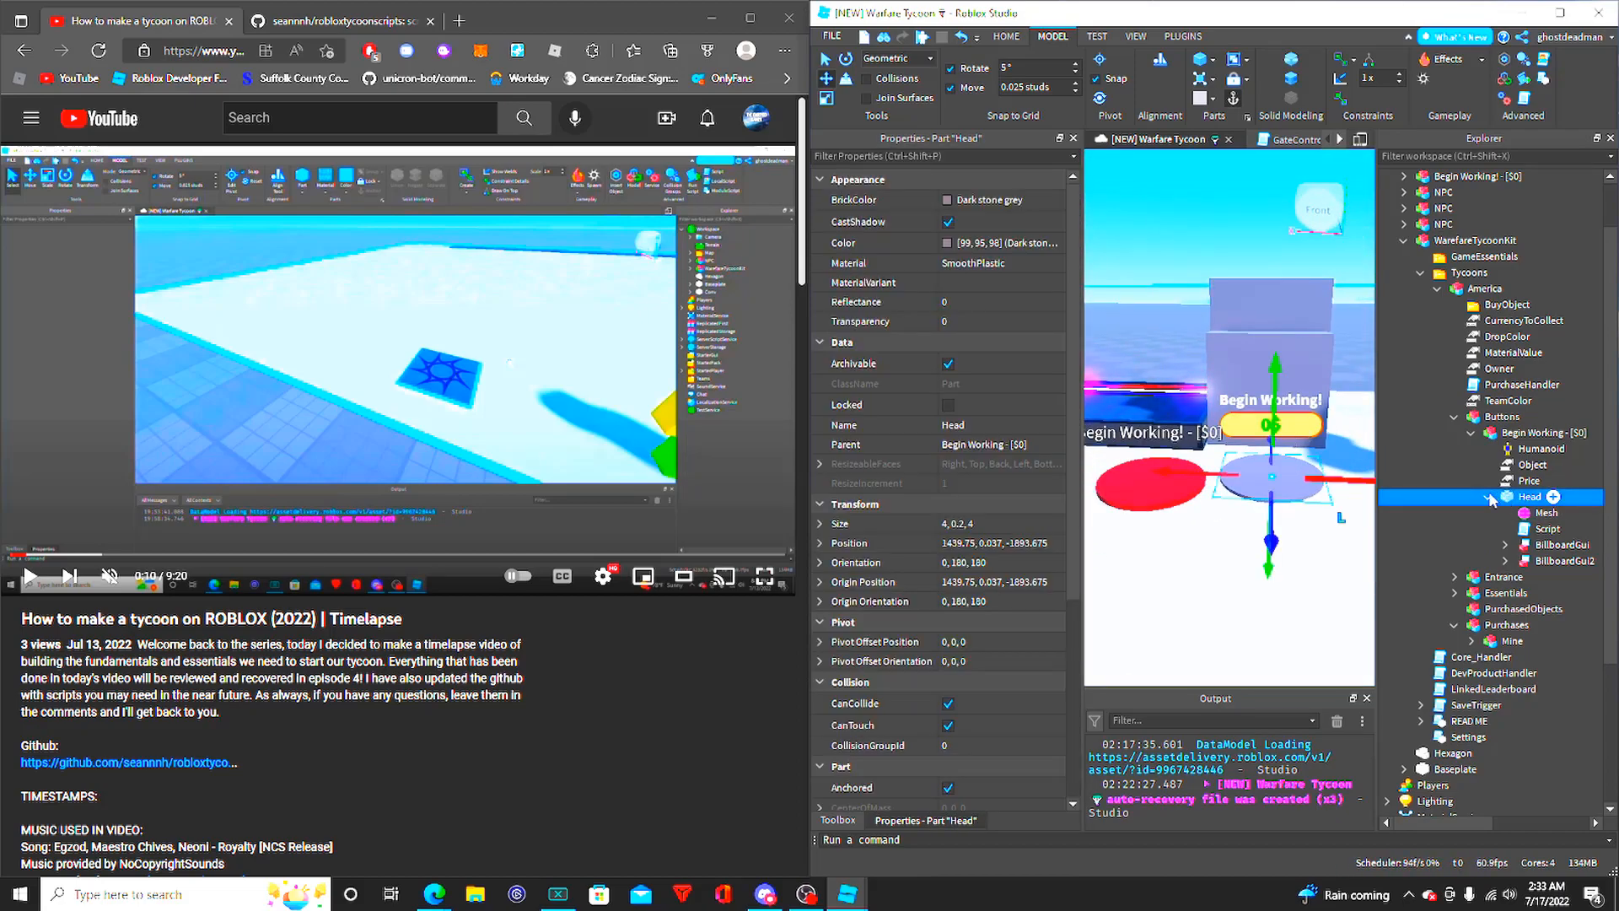
left_click(1488, 498)
left_click_drag(1138, 478, 1144, 356)
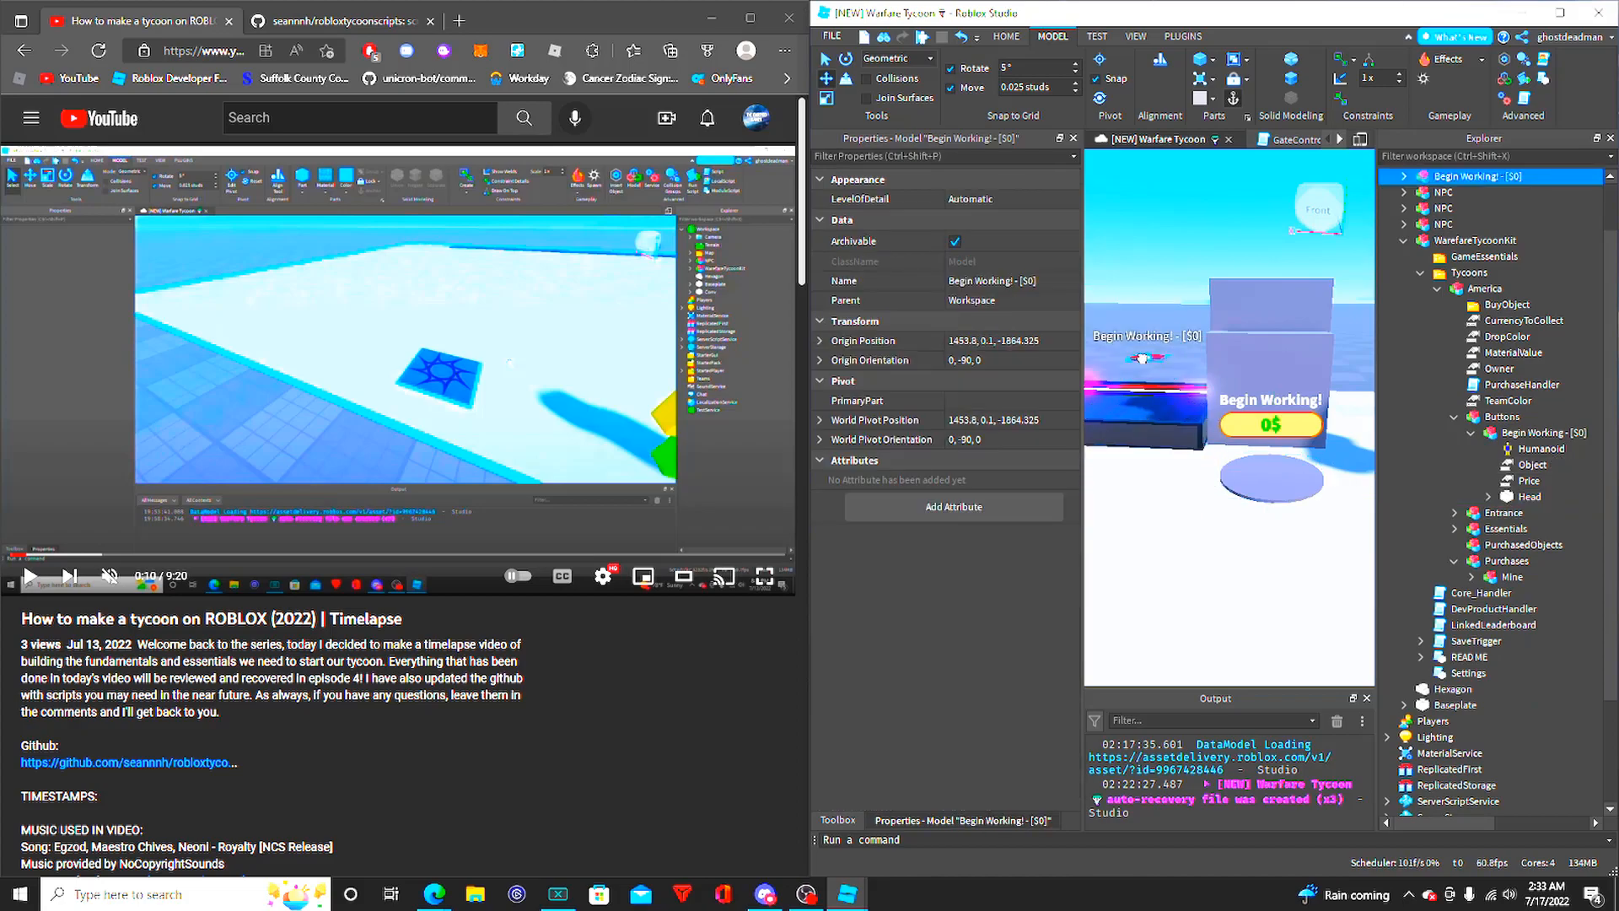
- Inspect the original button's Humanoid, Head, Price and Object, and open the Object's Value for editing
left_click(1516, 450)
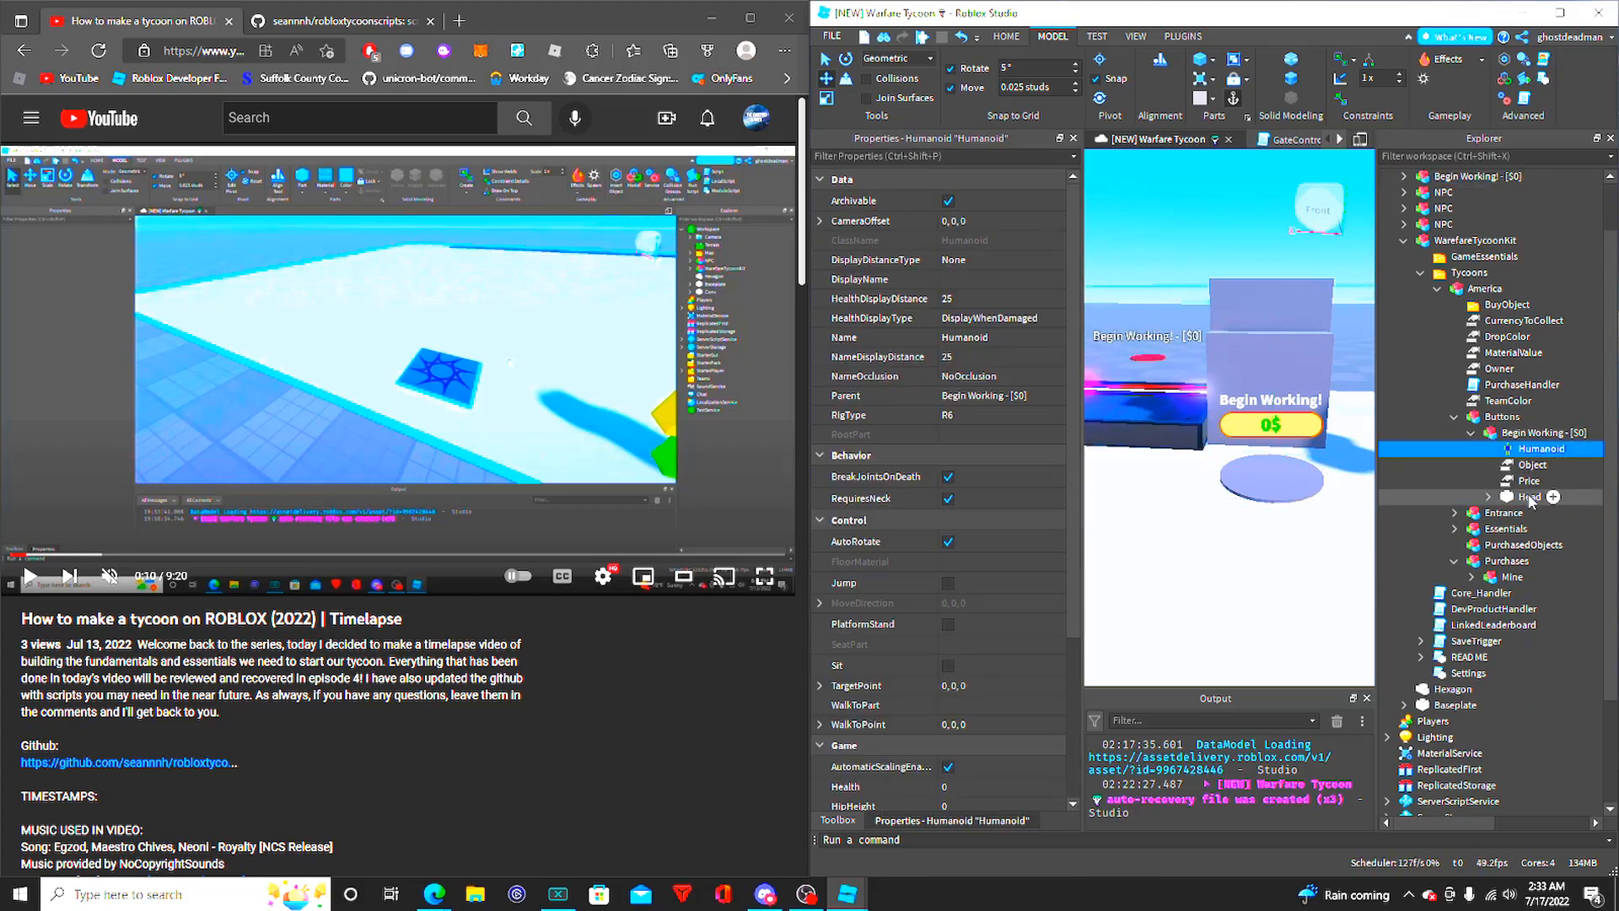
left_click(1529, 496)
left_click(1529, 481)
left_click(1529, 464)
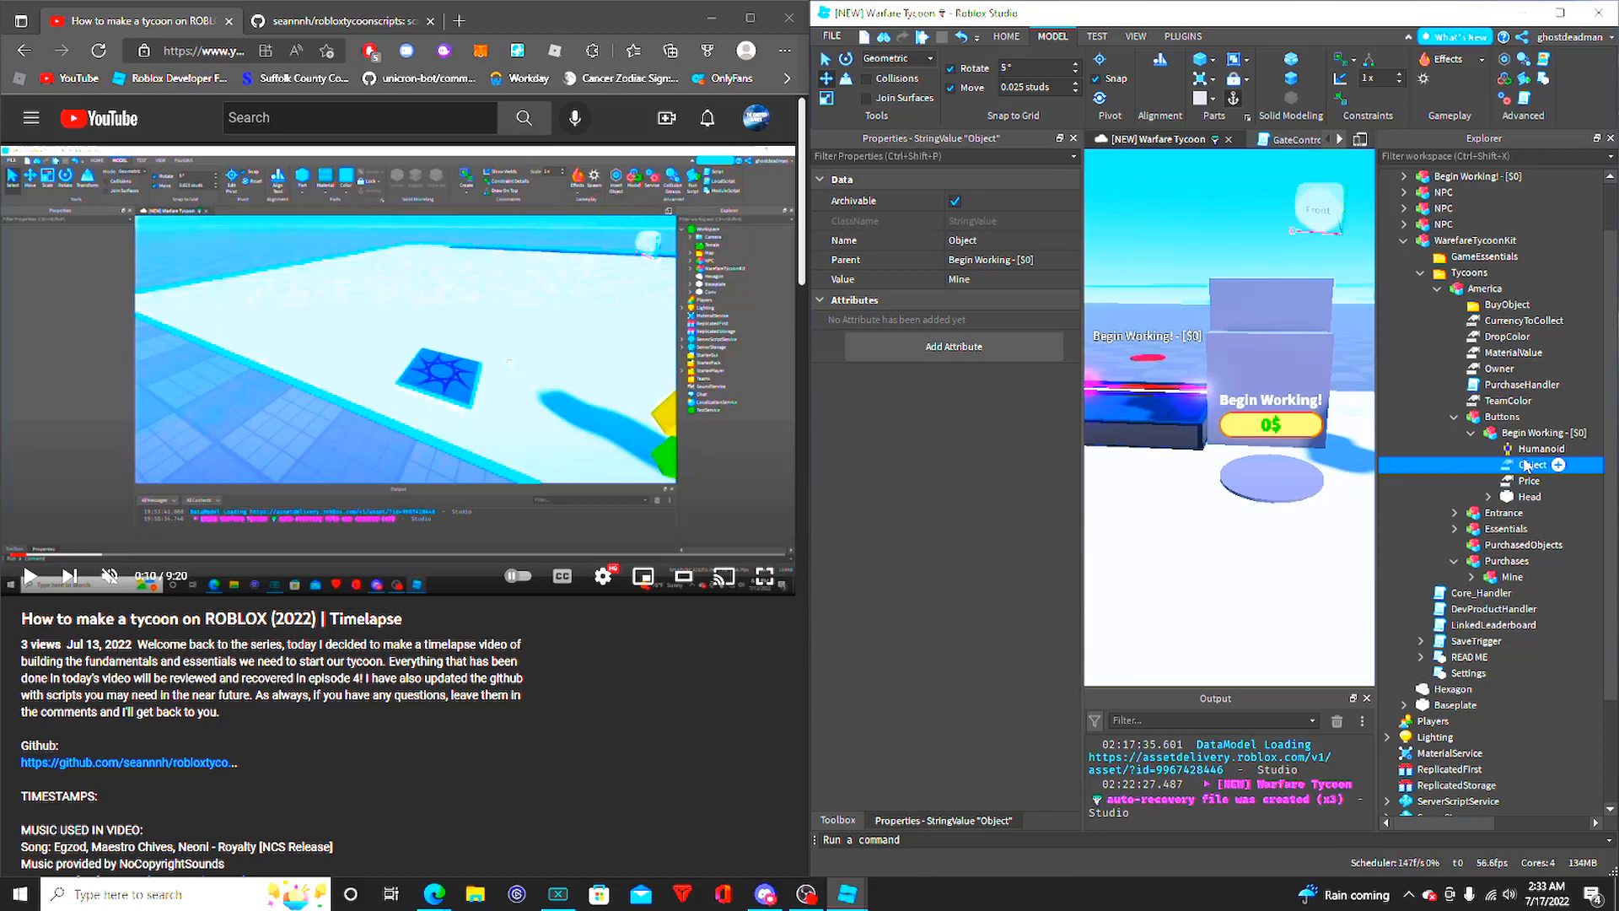
left_click(1459, 481)
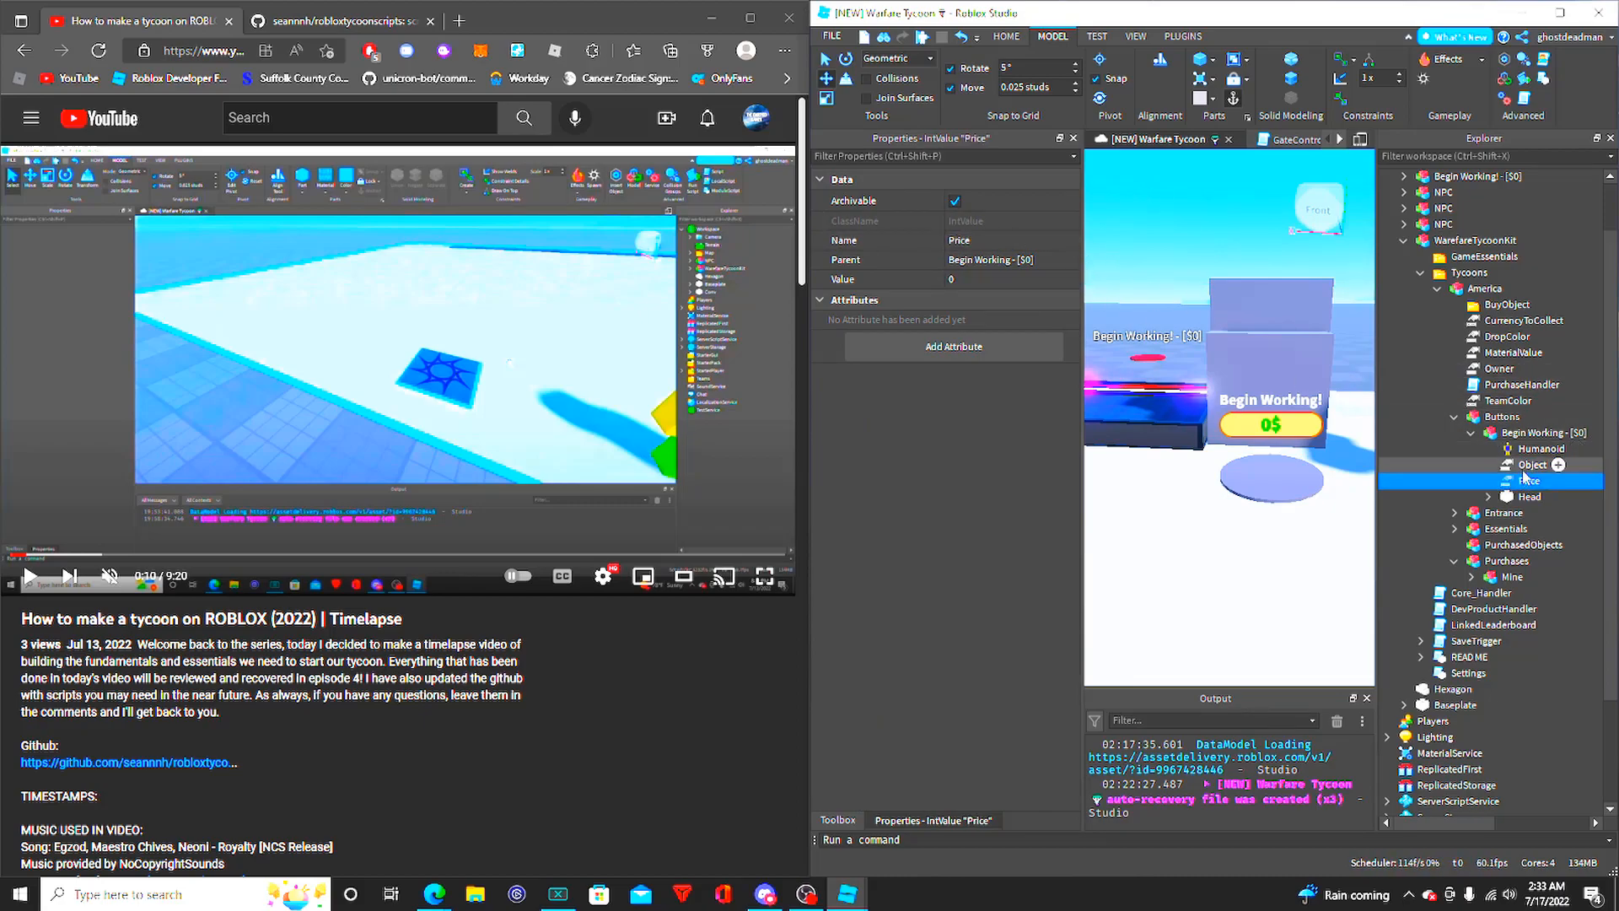
left_click(1519, 466)
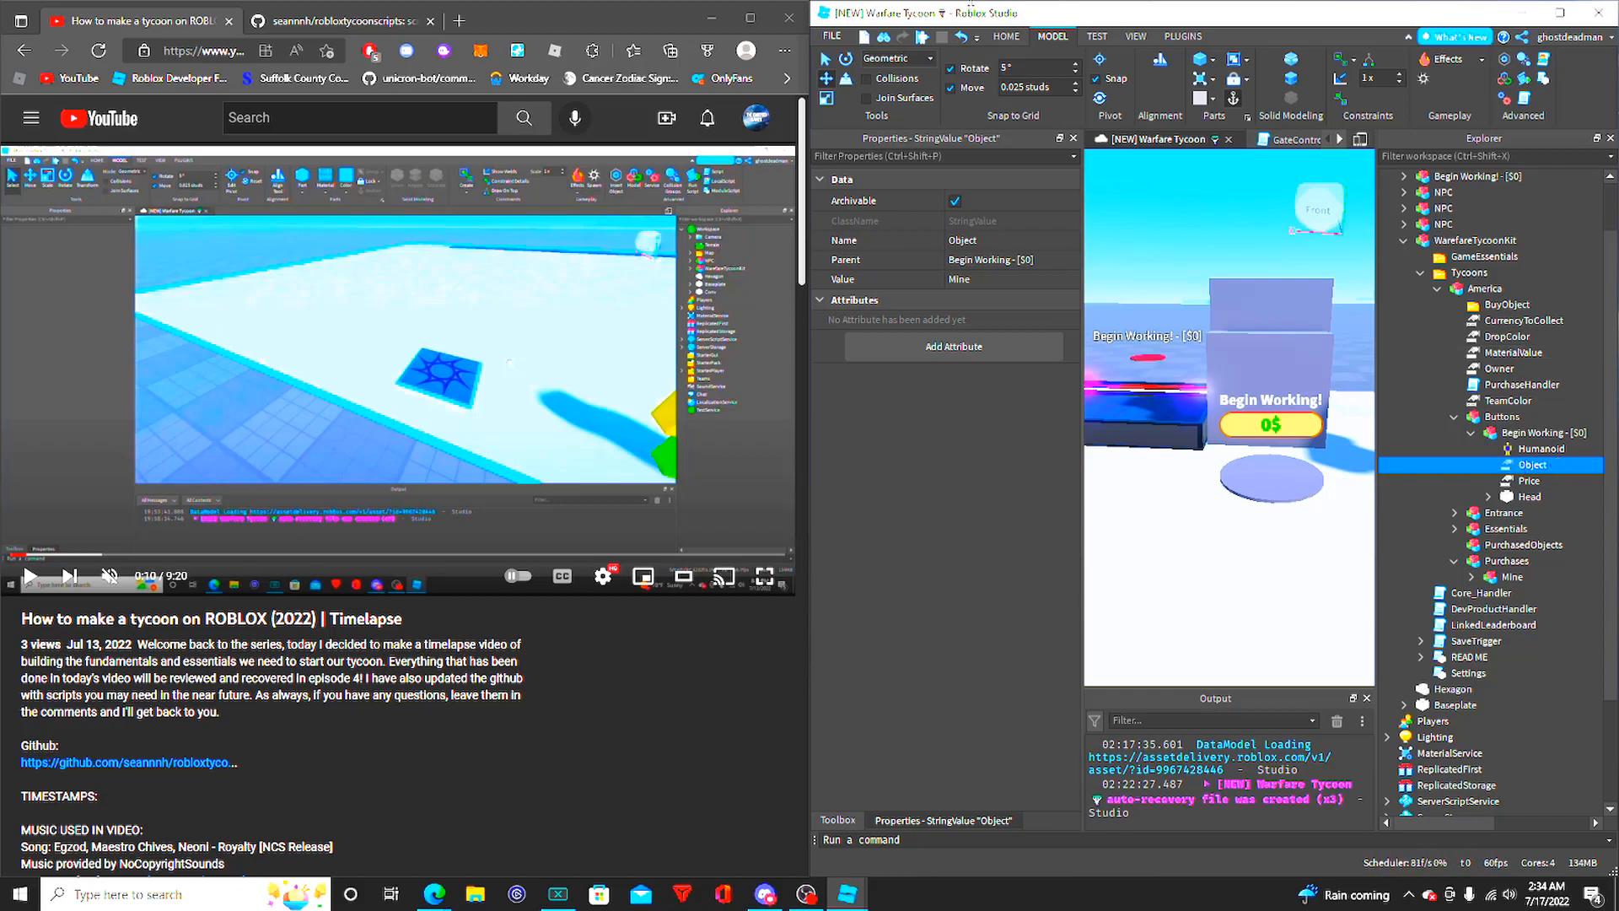
left_click(951, 282)
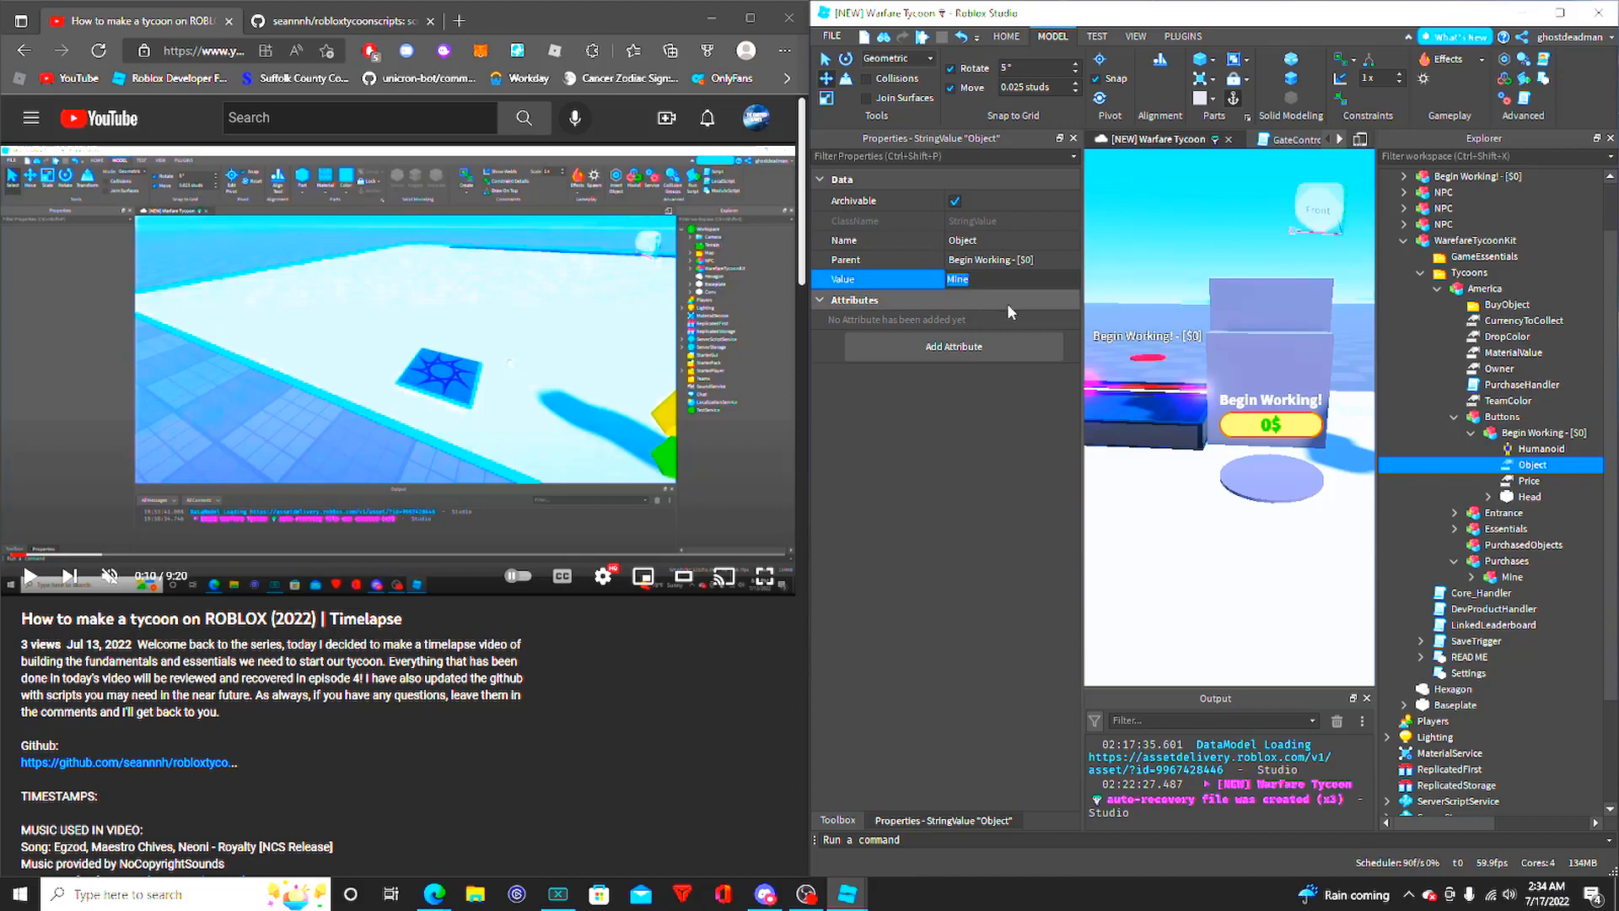
- Leave the Object's Value unedited, reselect Object, and view the purchase button from farther back beside the conveyor
left_click(1133, 281)
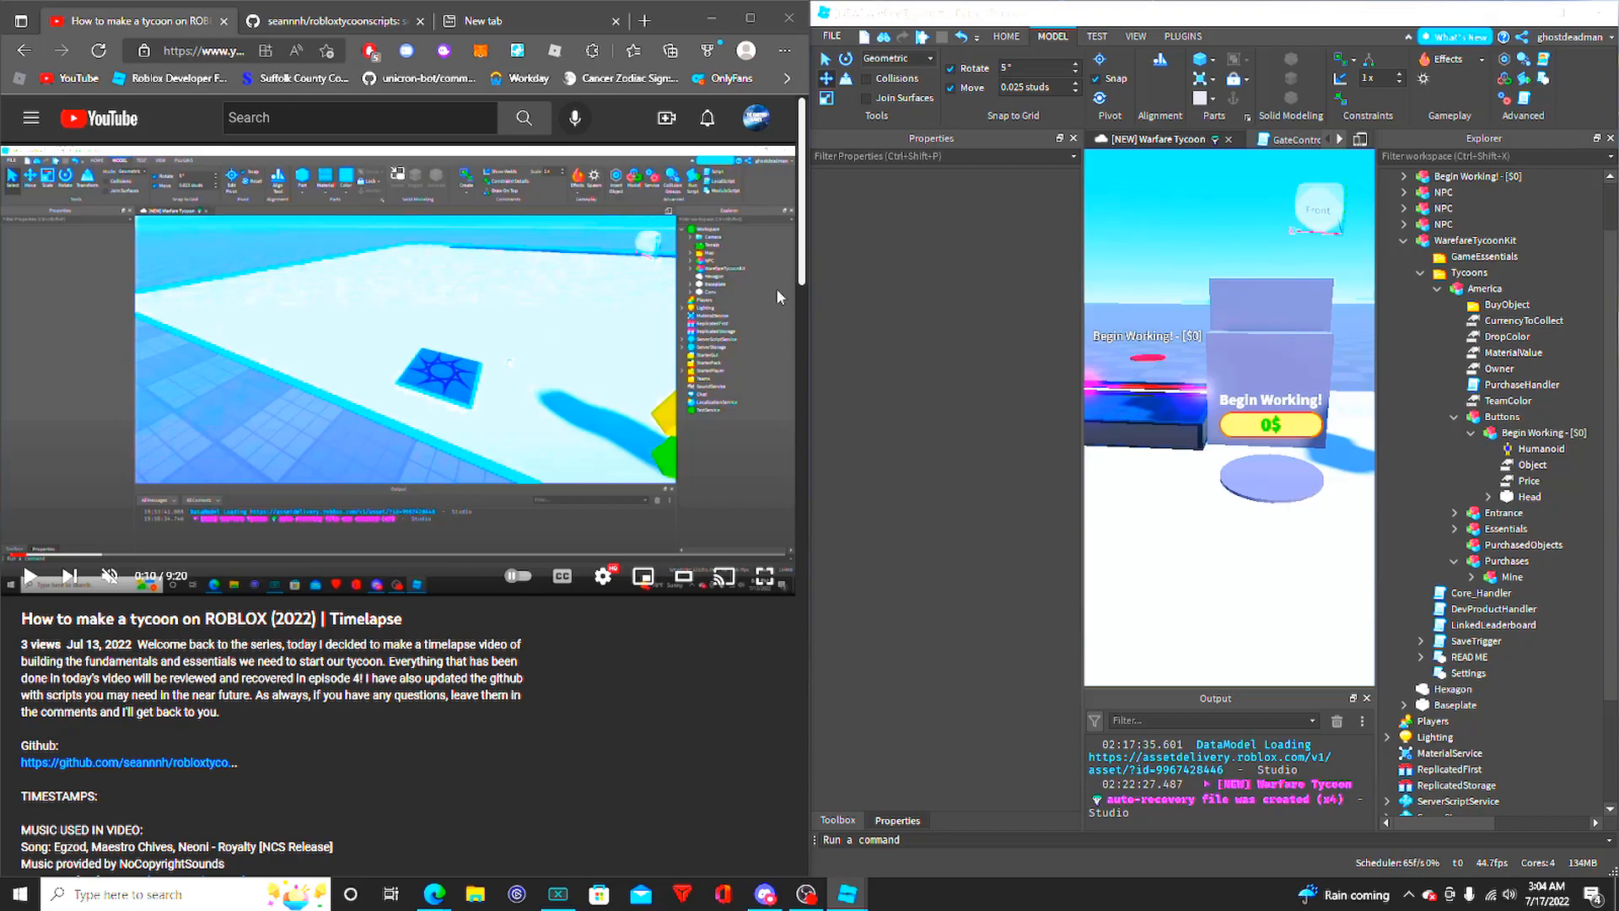
left_click(1525, 466)
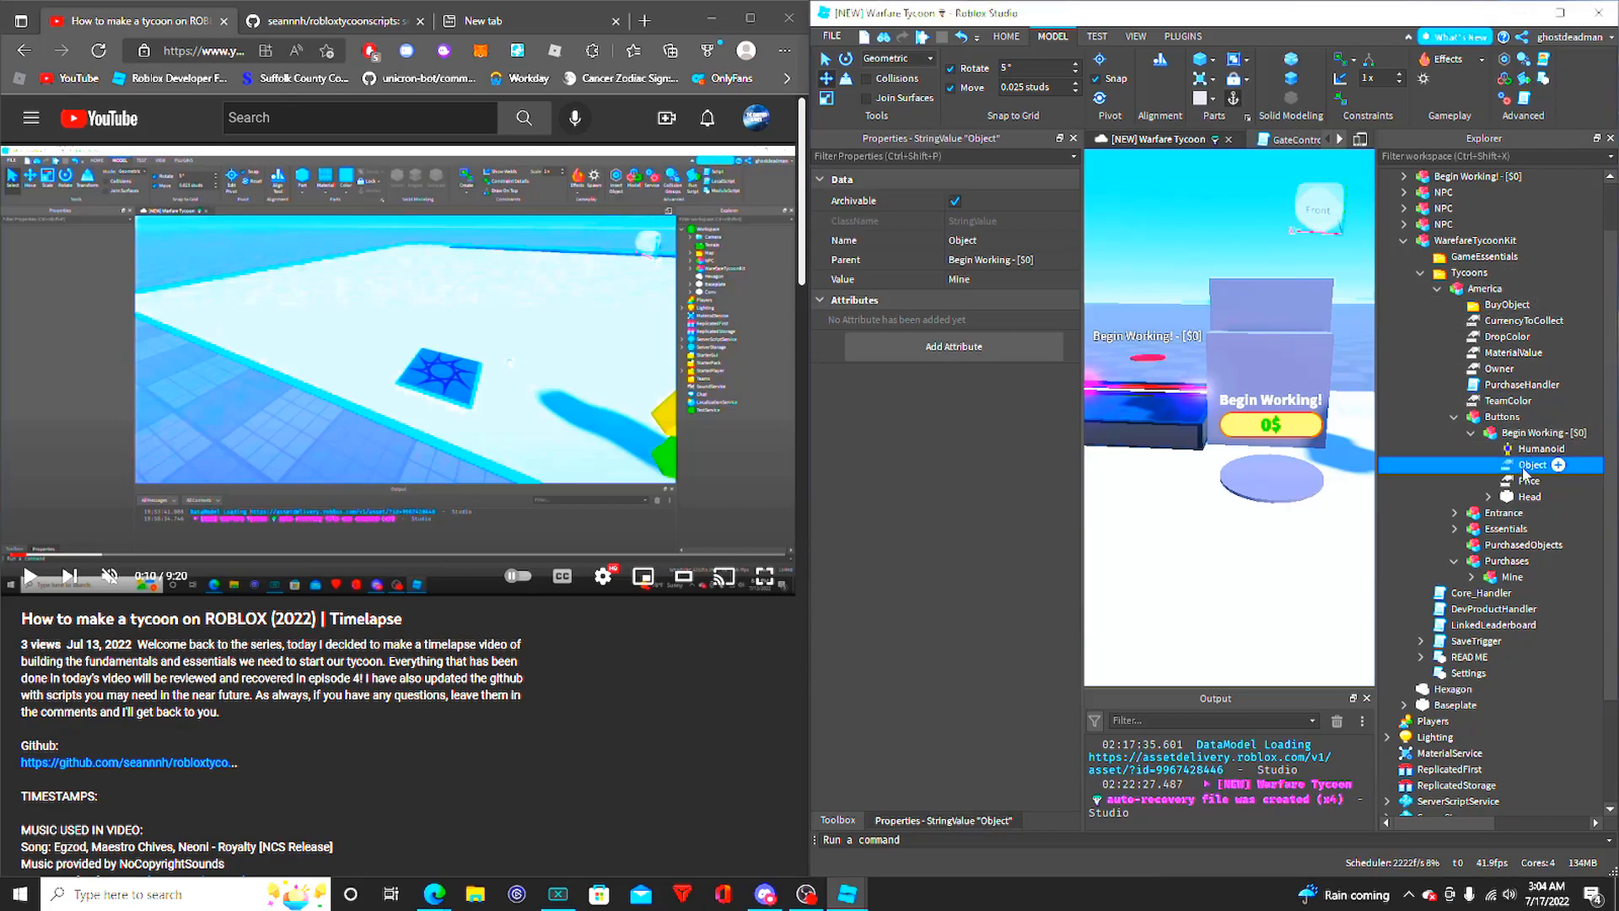
key("s")
right_click_drag(1142, 312, 1146, 280)
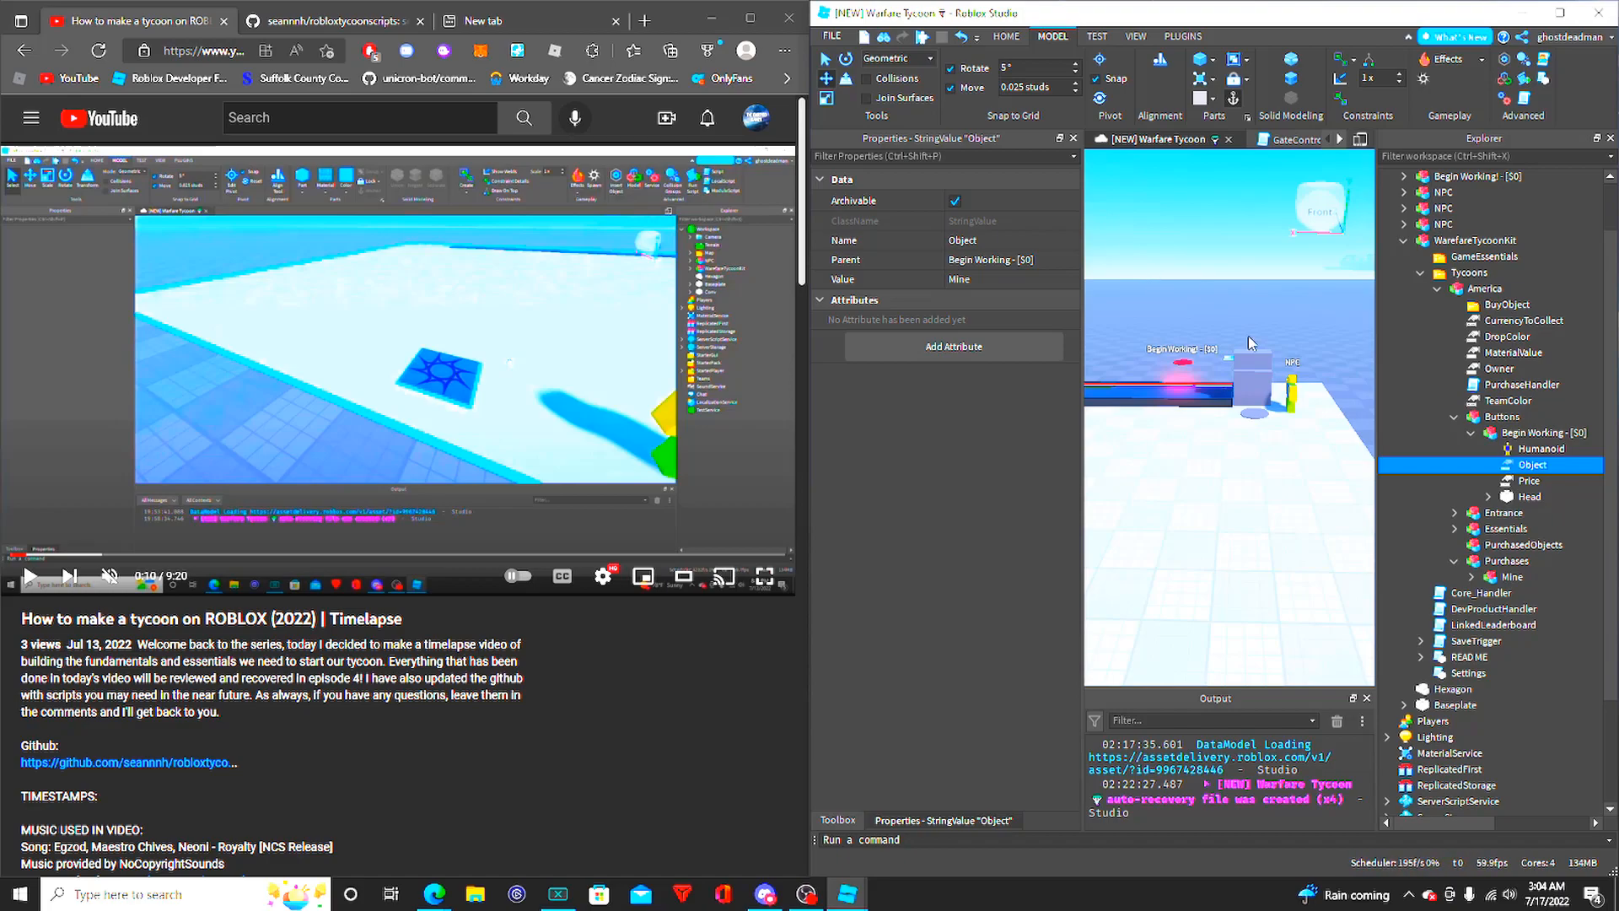
- Set the Value of the purchase button's Price to 1000000
left_click(1507, 488)
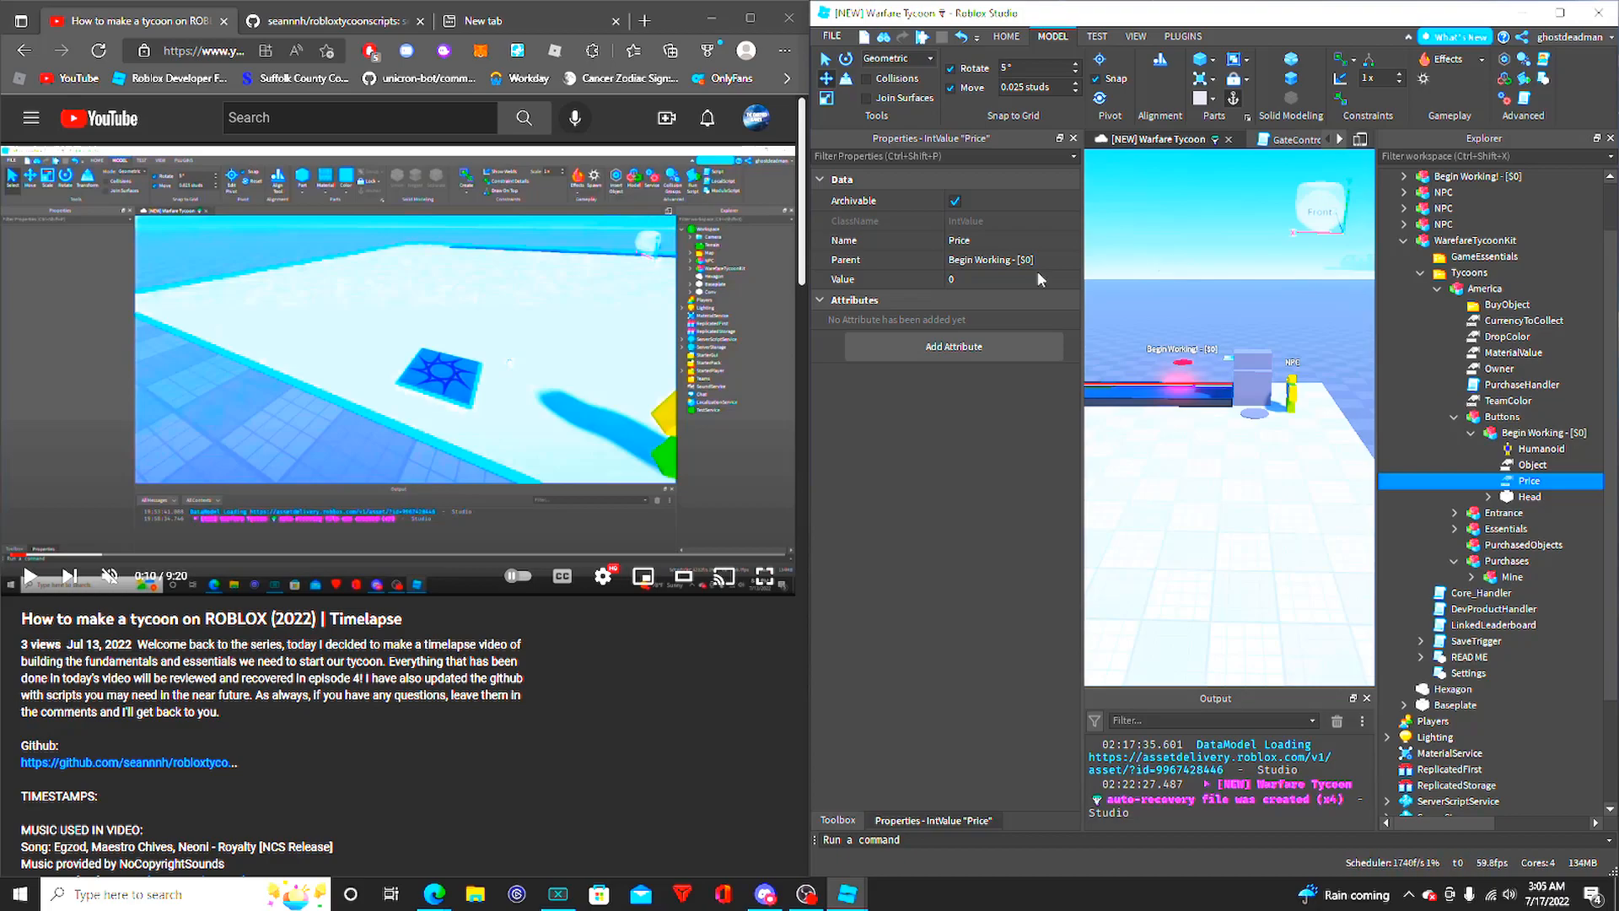
left_click(999, 285)
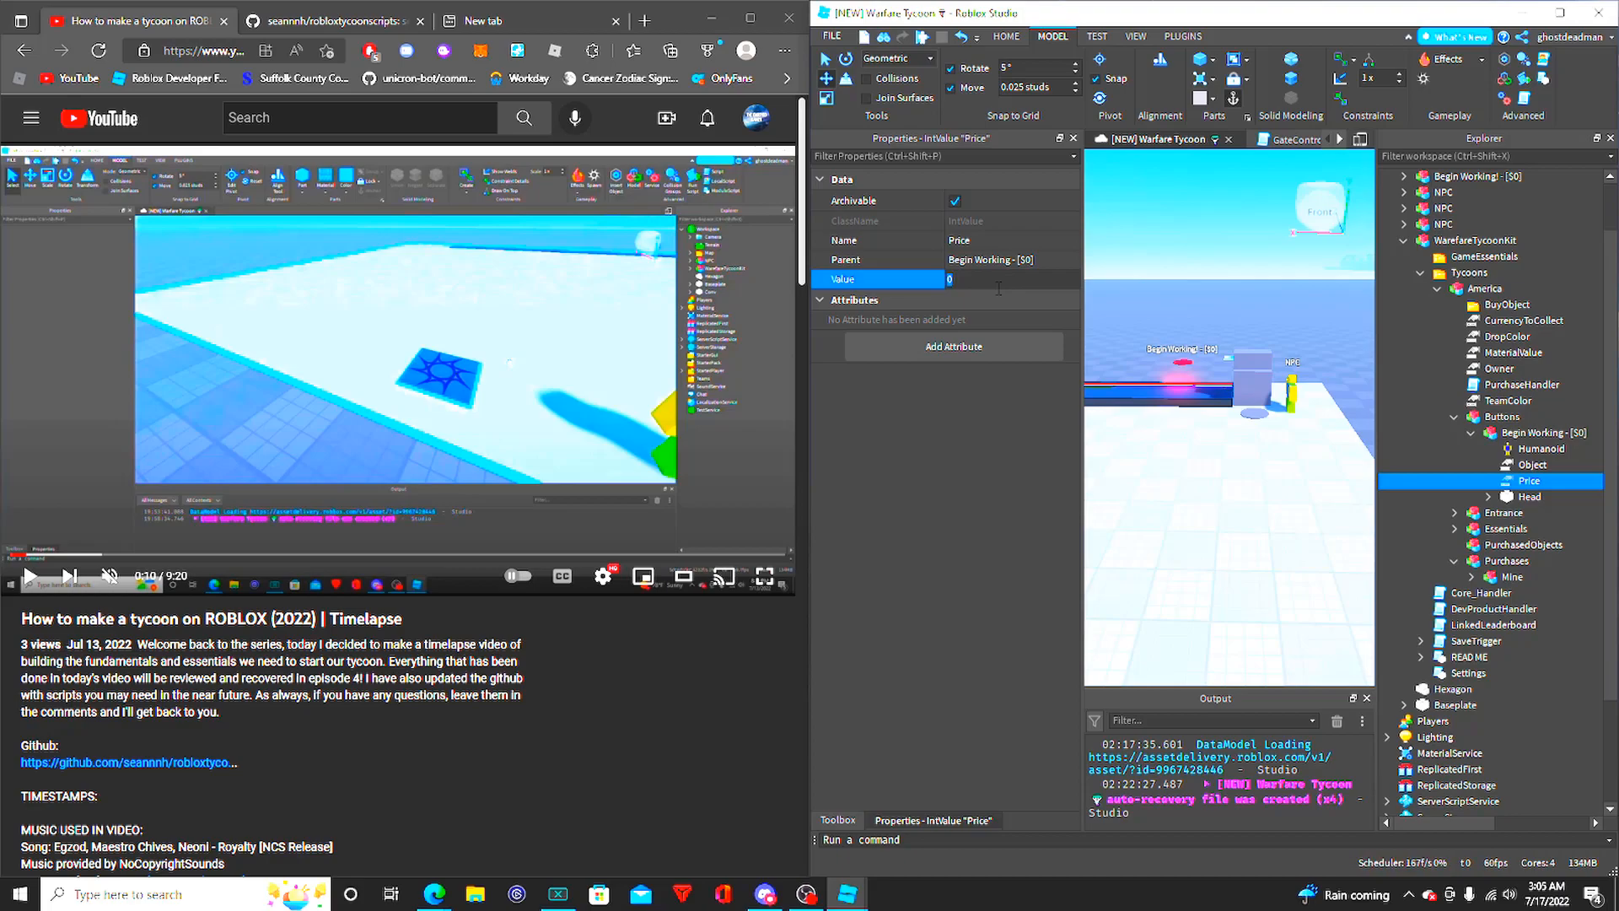
type("1000000")
key("Return")
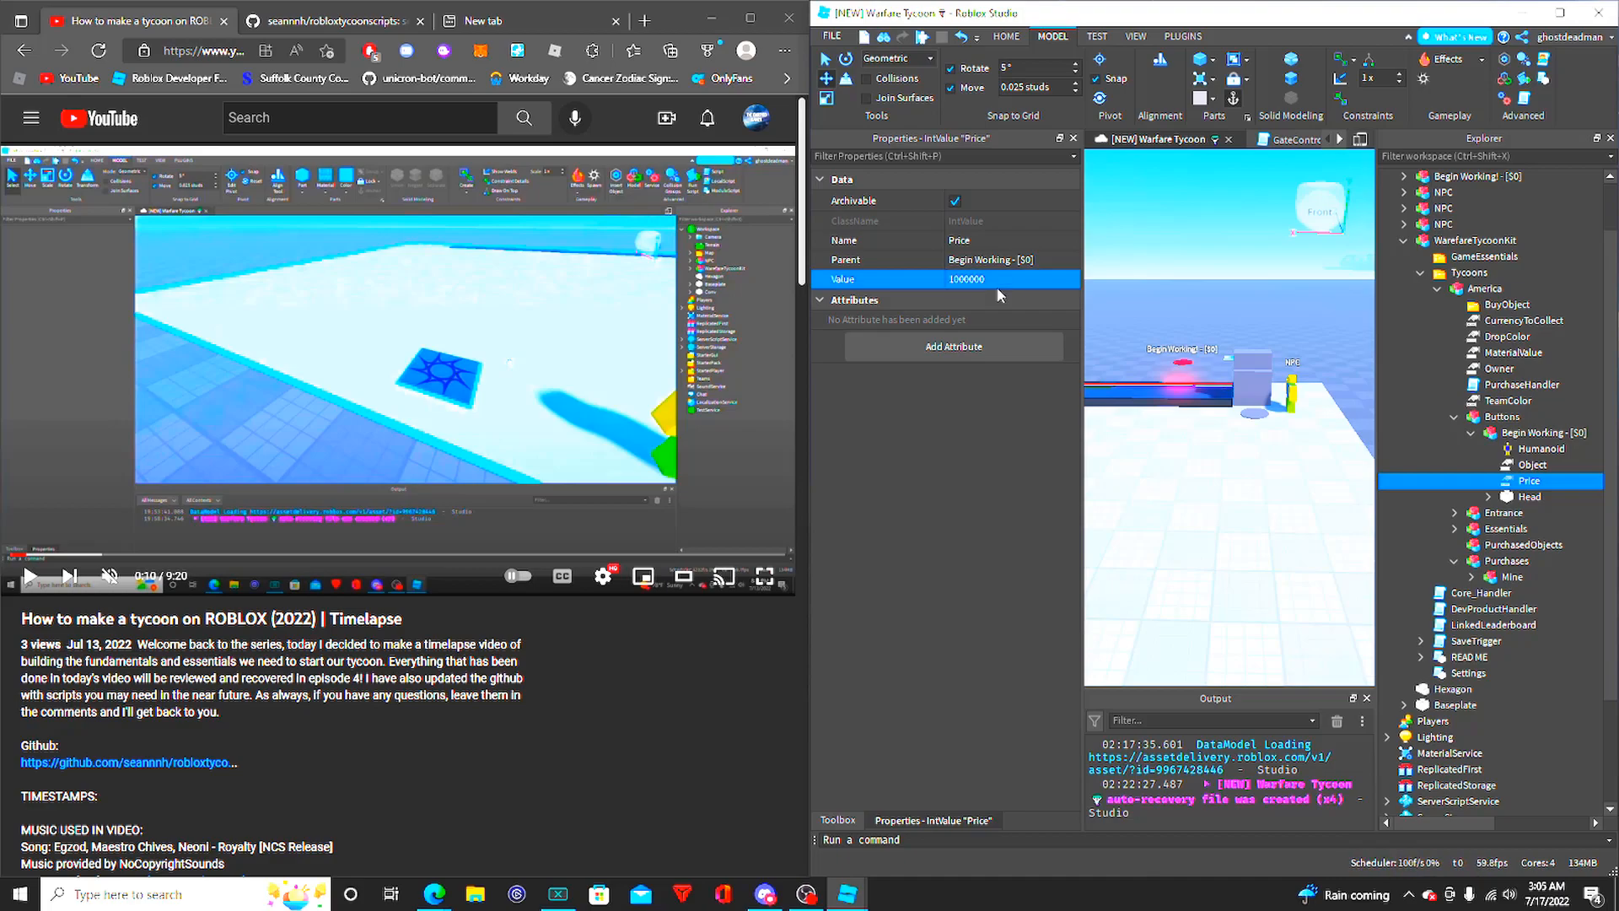
- Try clearing the Price's Value, reselect Price under the purchase button, and set its Value to 0
left_click(999, 288)
left_click(971, 281)
left_click_drag(1007, 279, 904, 280)
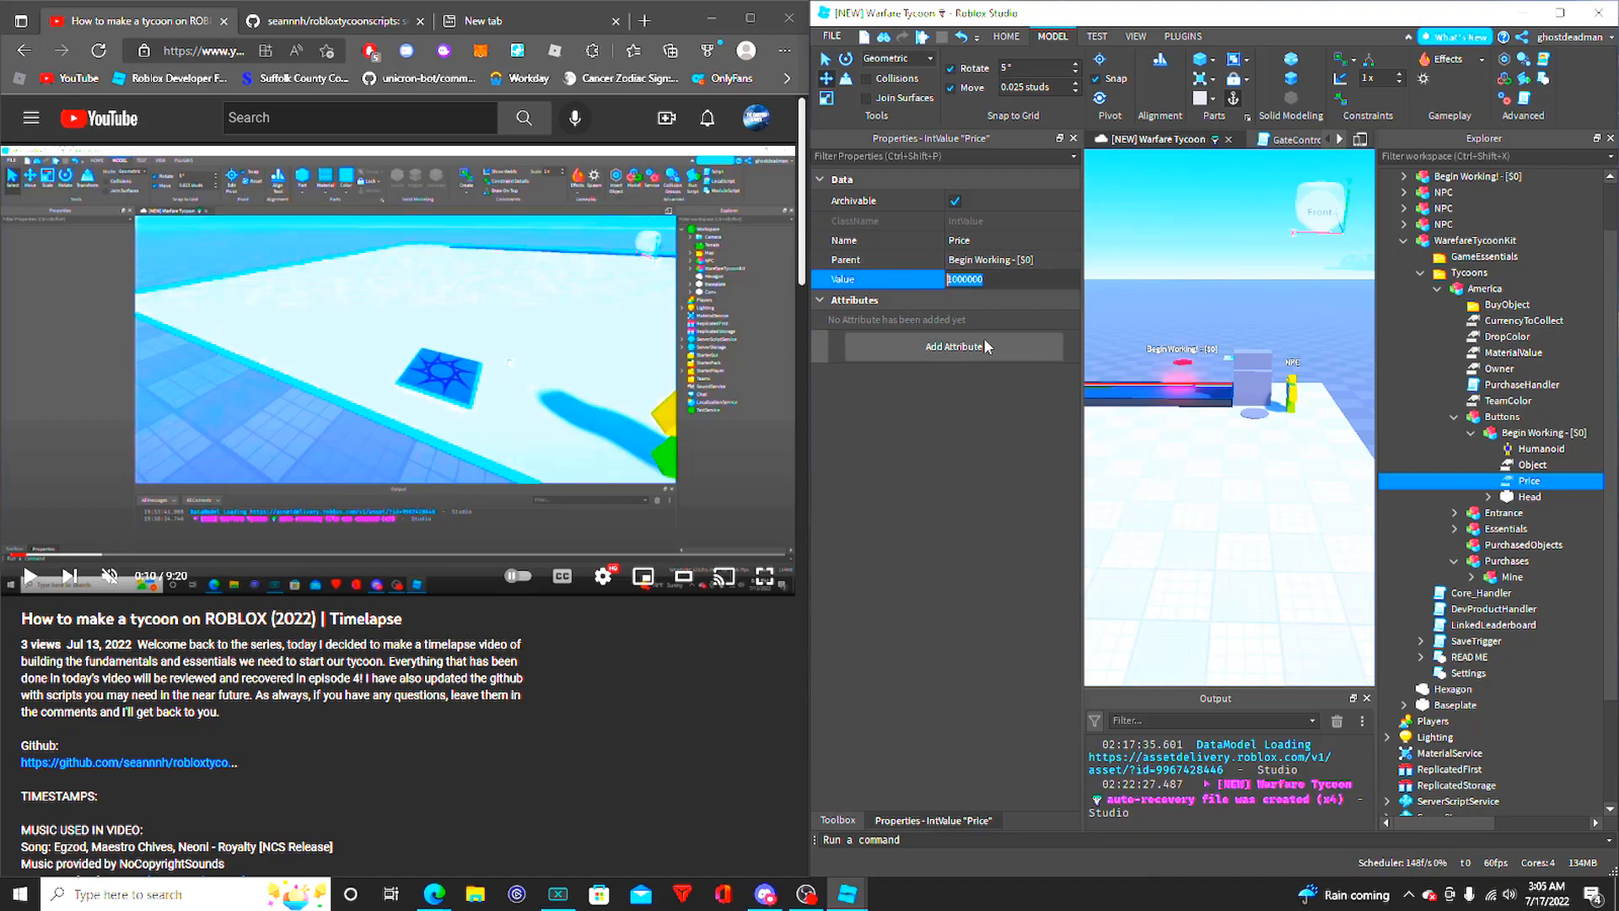
key("BackSpace")
left_click(1177, 312)
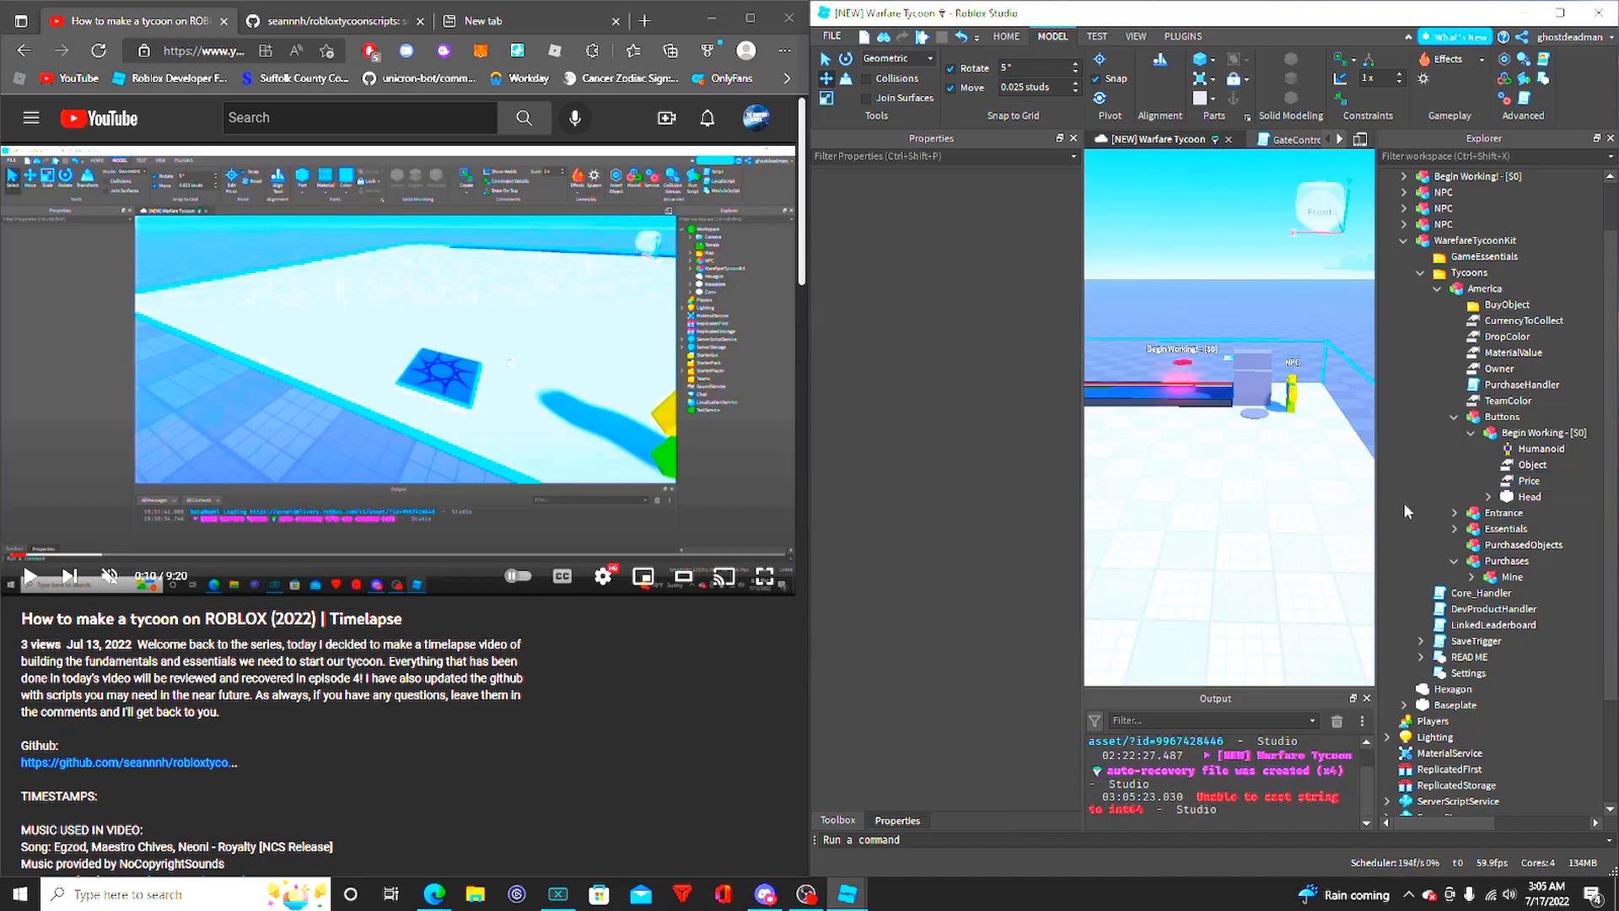
left_click(1499, 481)
left_click(963, 280)
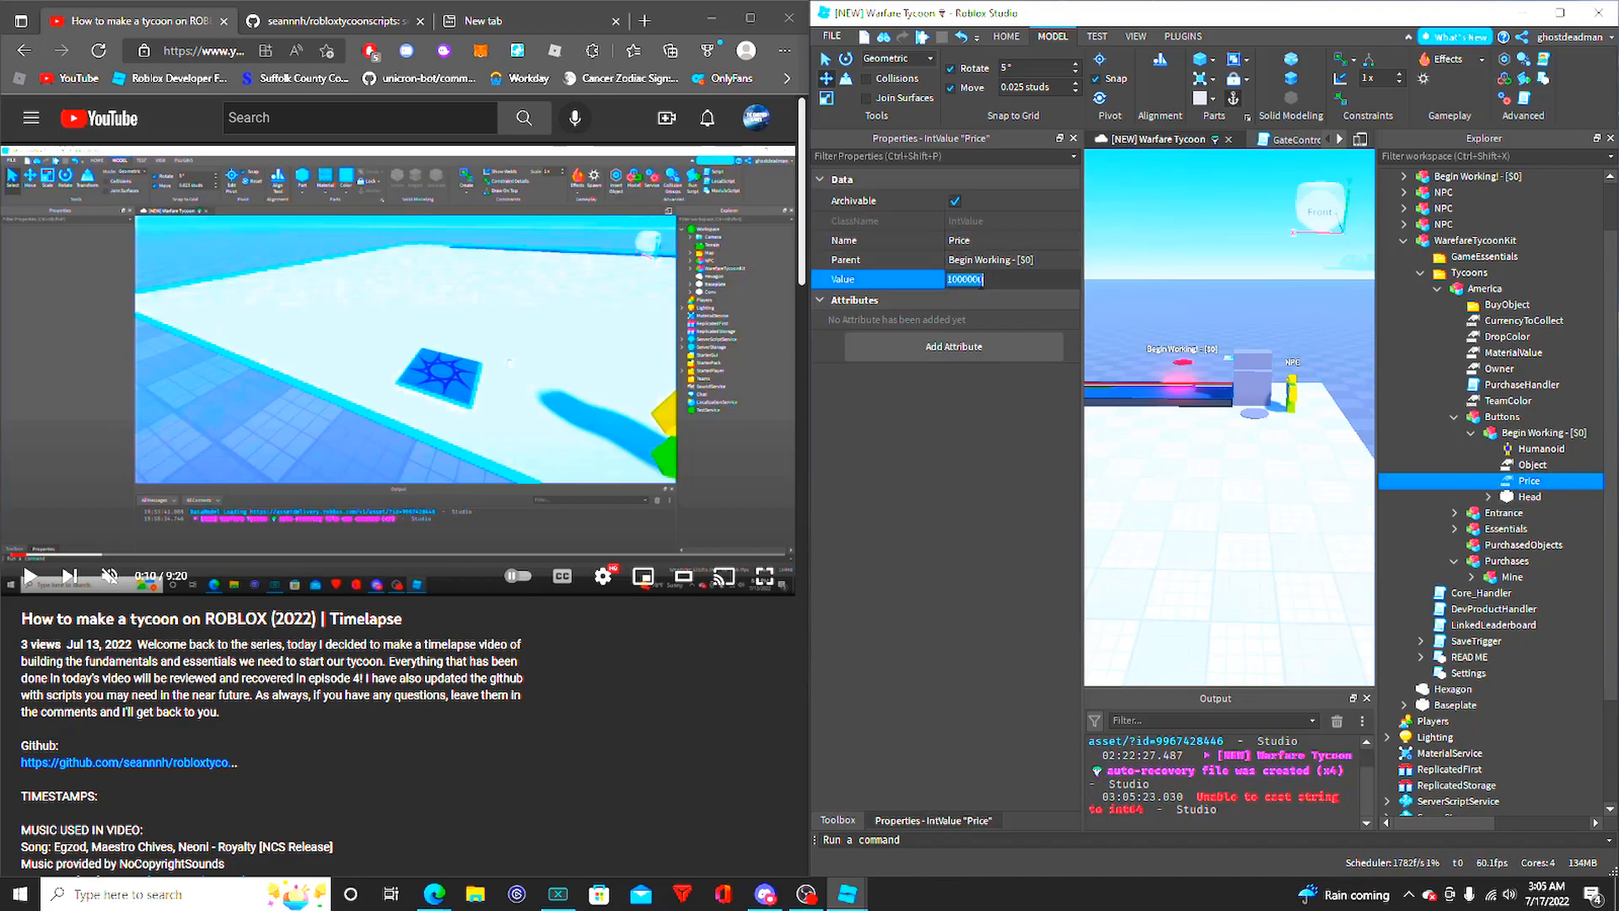
type("0")
key("Return")
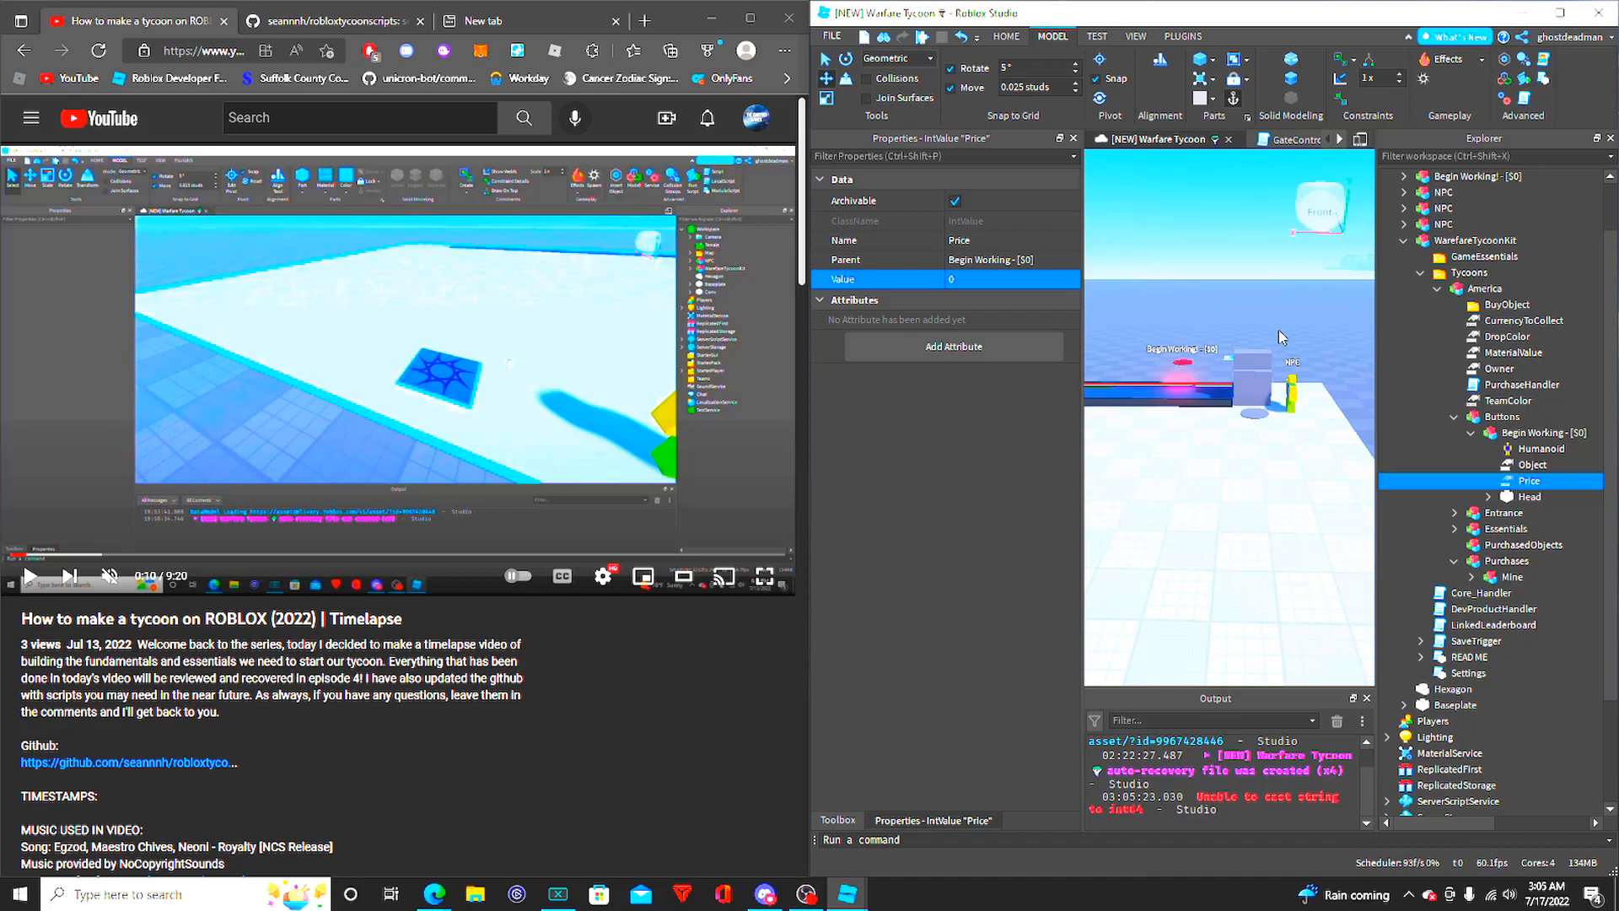
- Collapse the Buttons and Purchases models in the America tycoon
left_click(1455, 417)
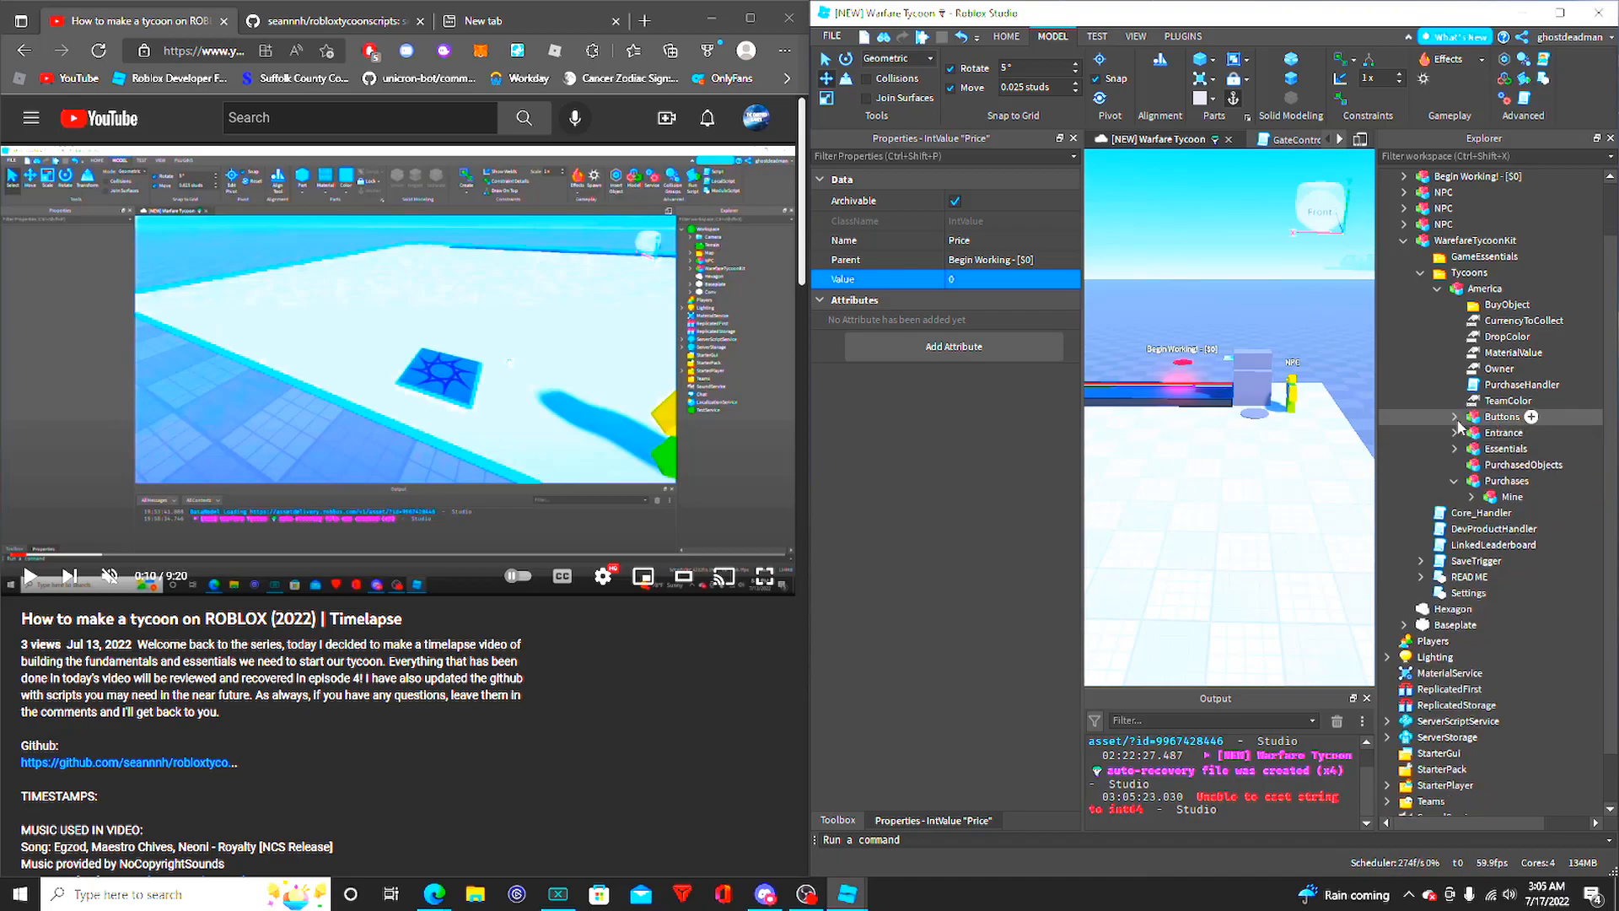
left_click(1454, 482)
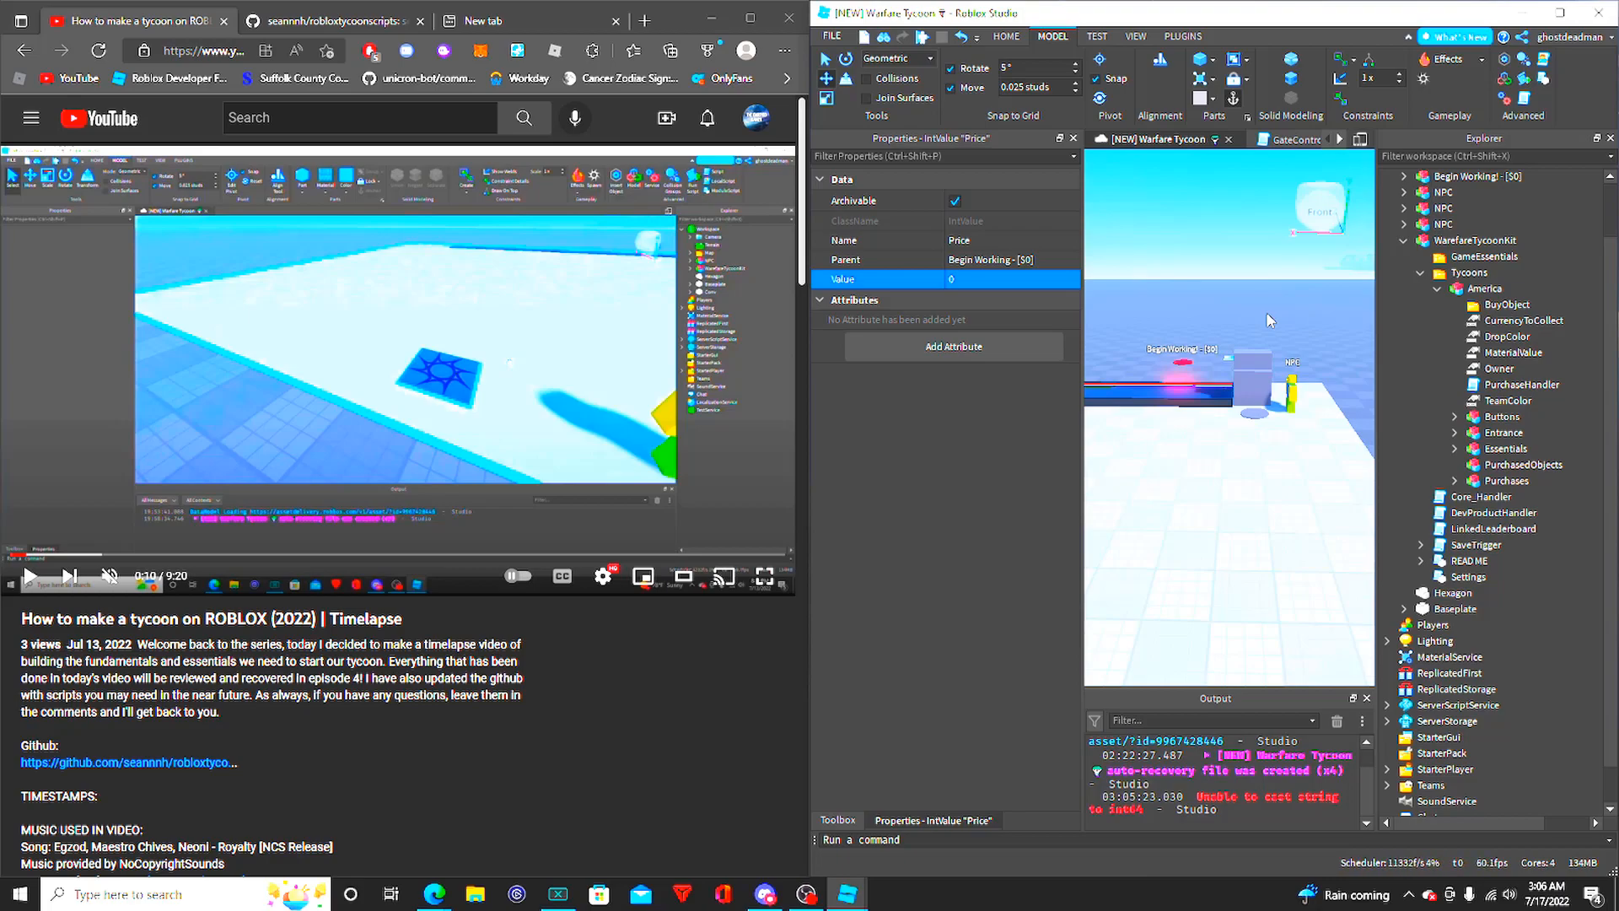
- Examine the conveyor, the NPCs and the overall tycoon base from several viewpoints around the plot
right_click_drag(1237, 318, 1237, 317)
key("w")
right_click_drag(1251, 409, 1240, 410)
key("e")
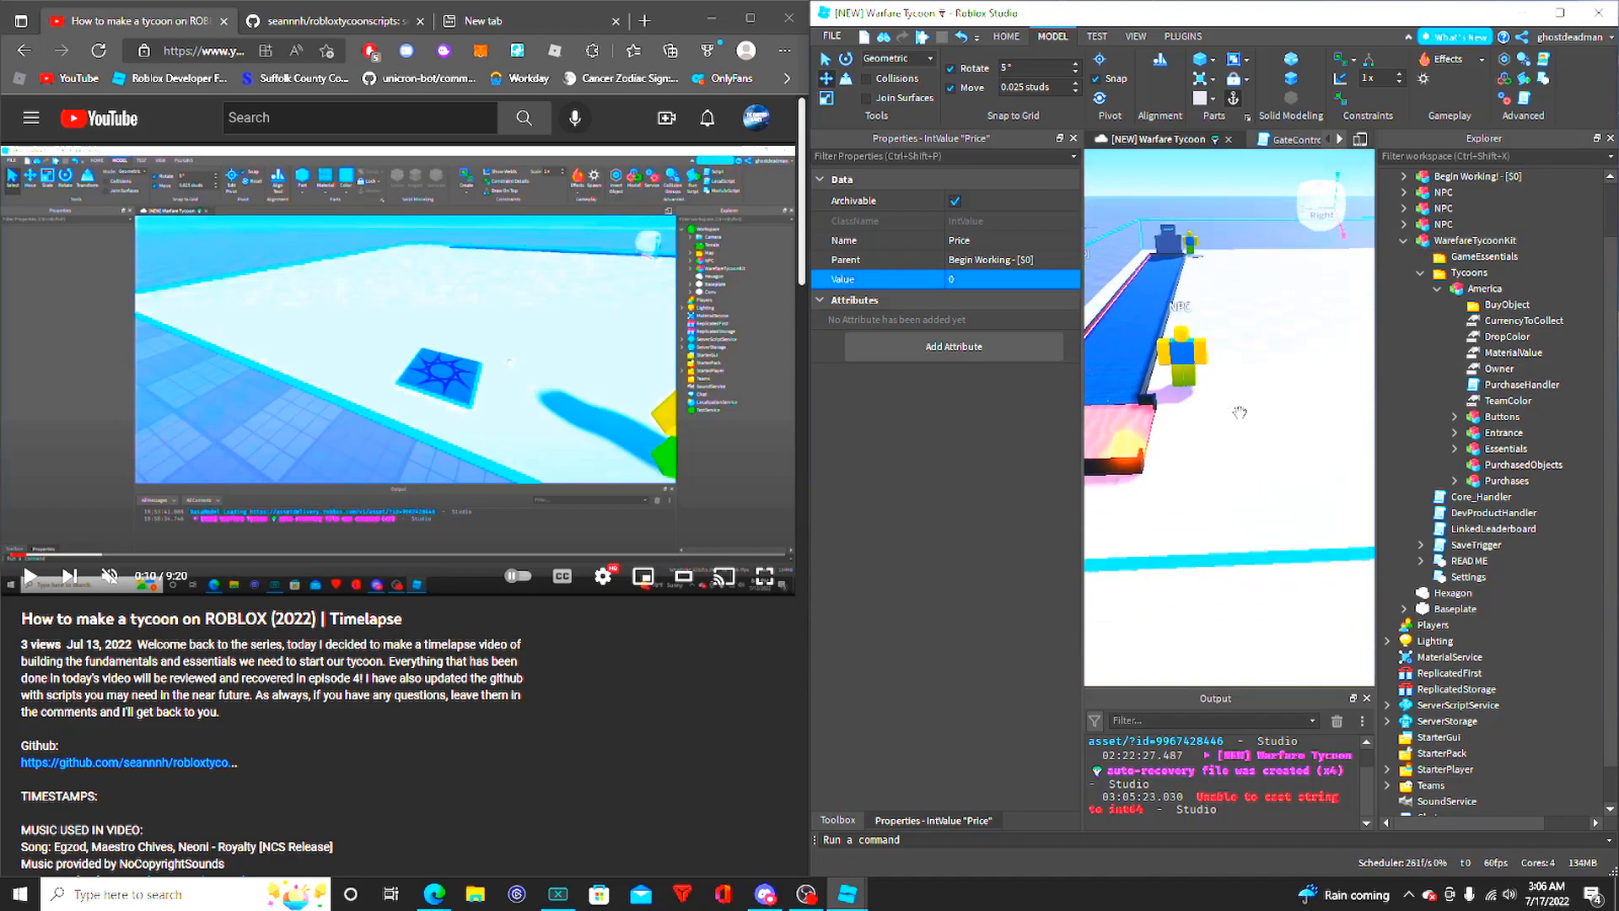
key("e")
key("s")
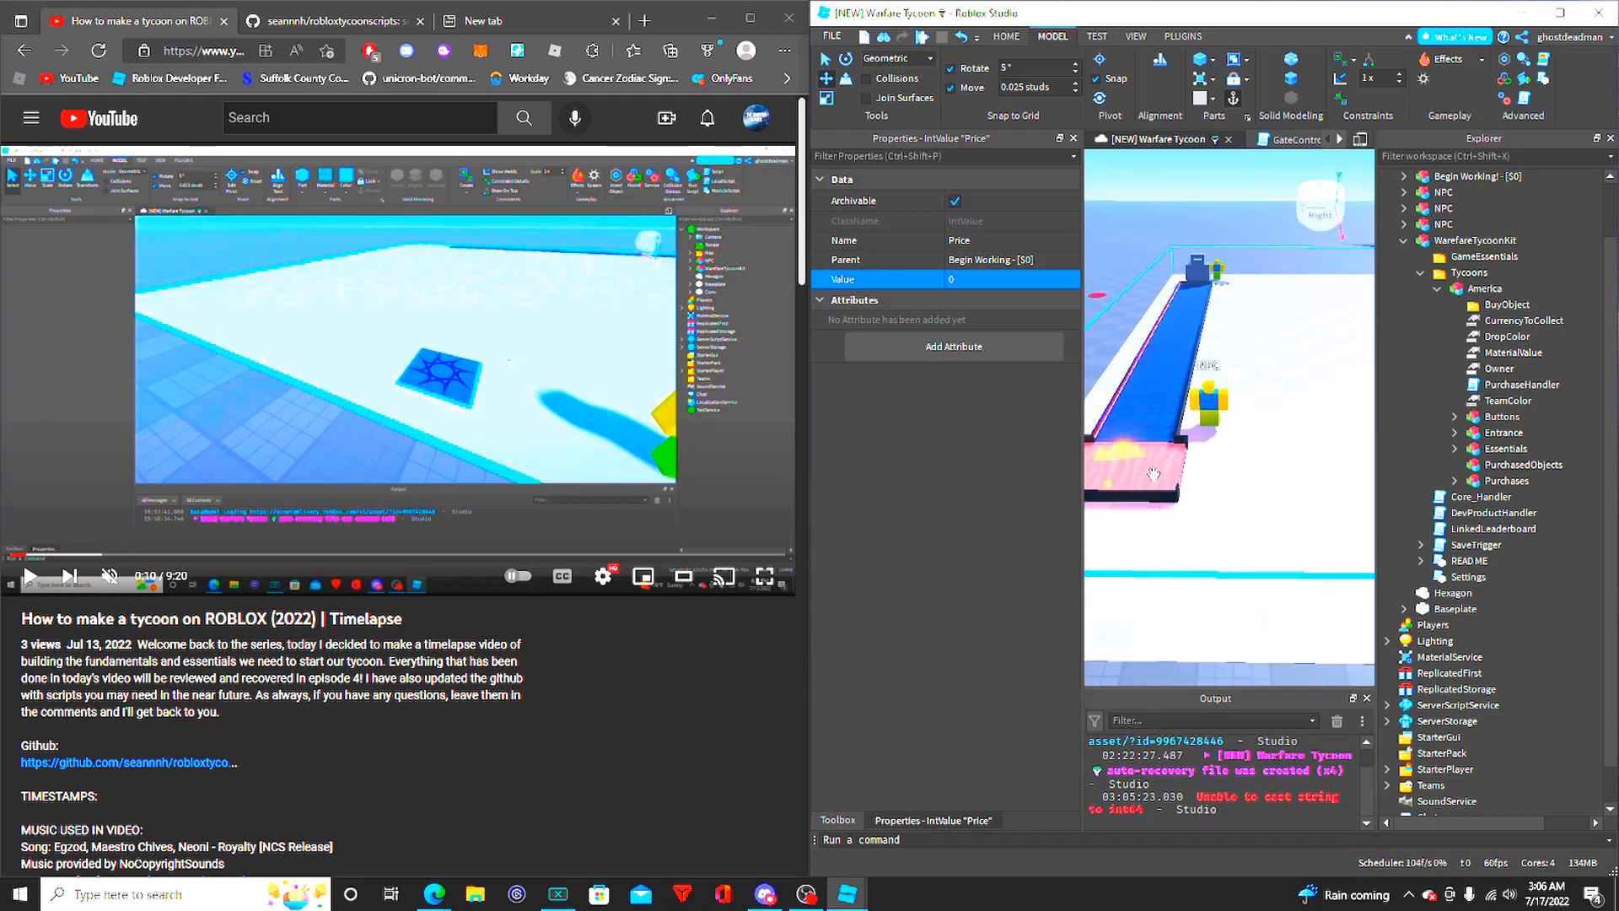
key("d")
key("d")
key("s")
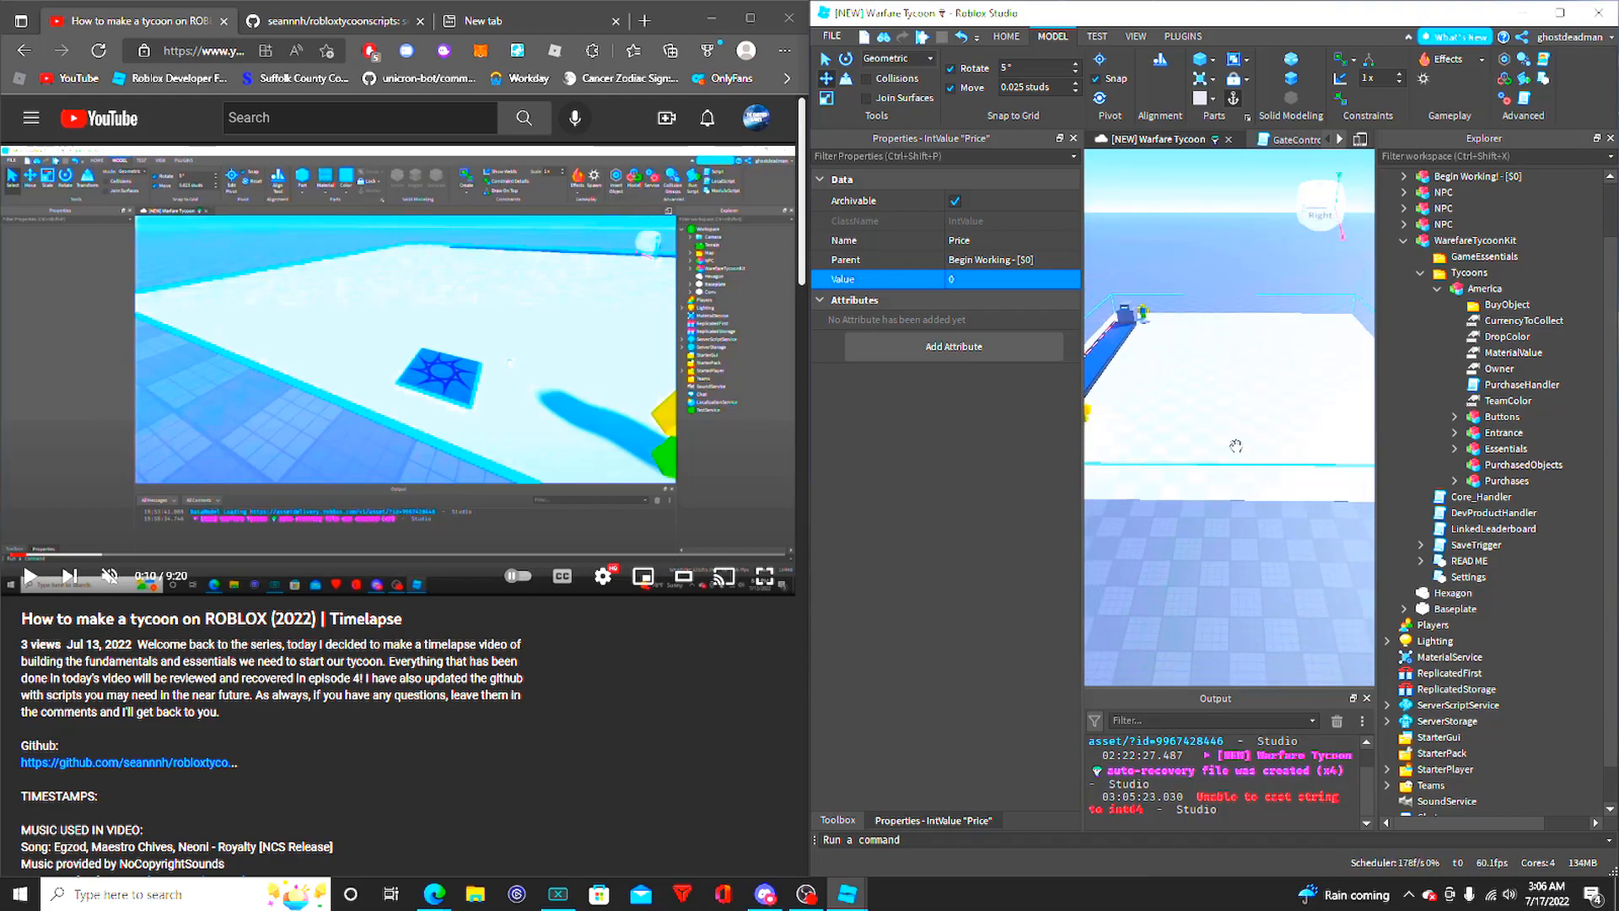
key("s")
key("w")
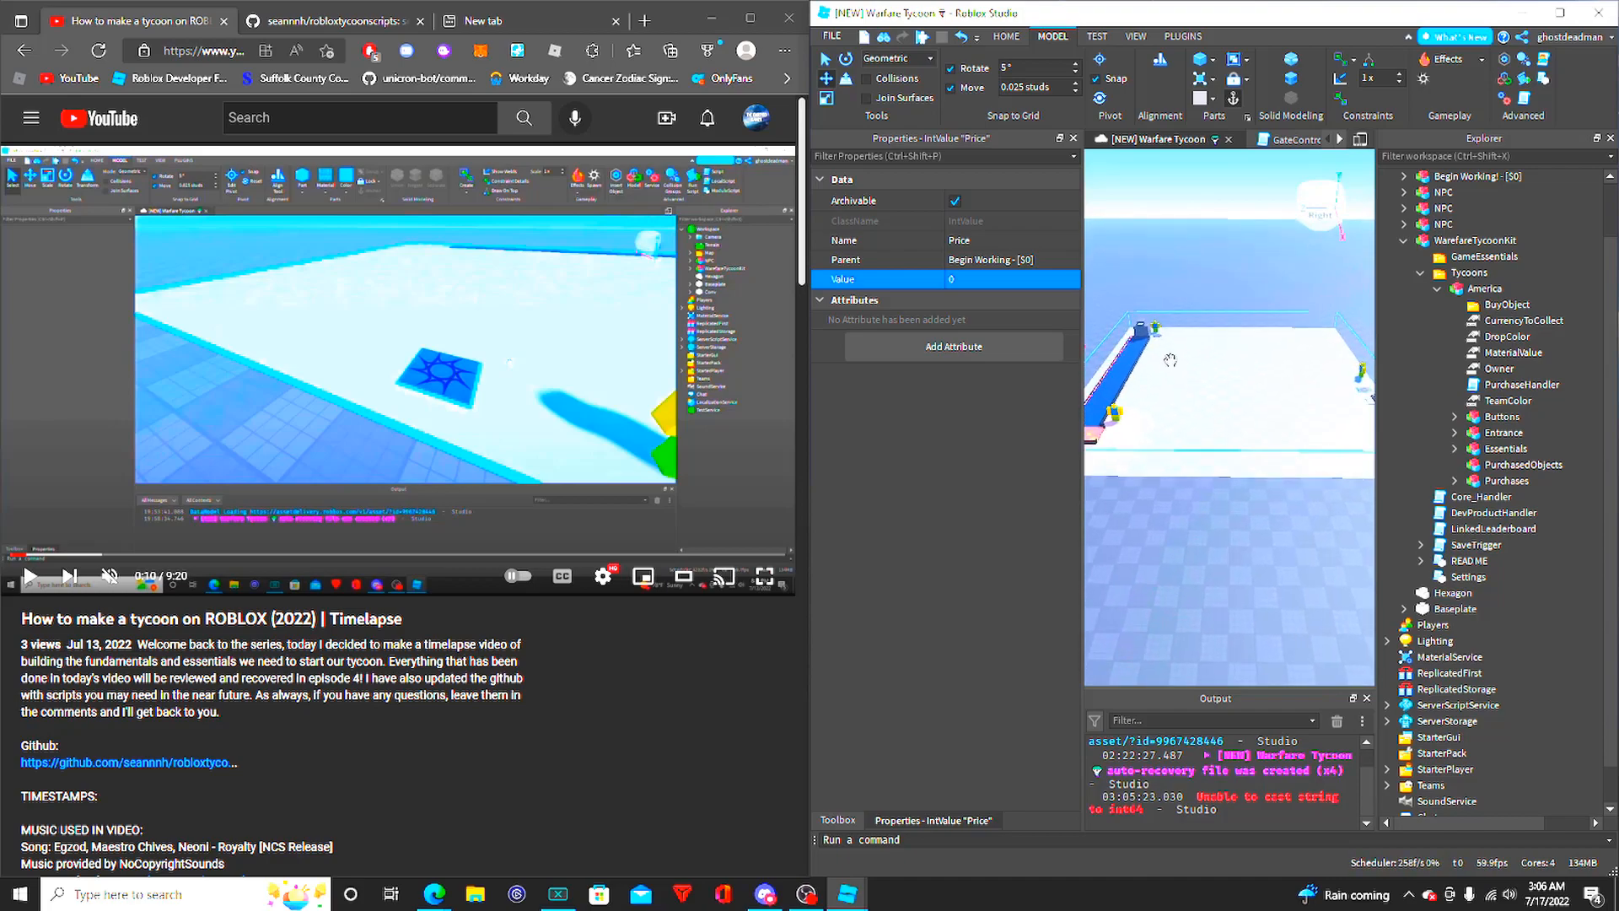
key("a")
key("w")
right_click_drag(1186, 361, 1245, 533)
key("w")
key("e")
right_click_drag(1263, 420, 1263, 424)
key("w")
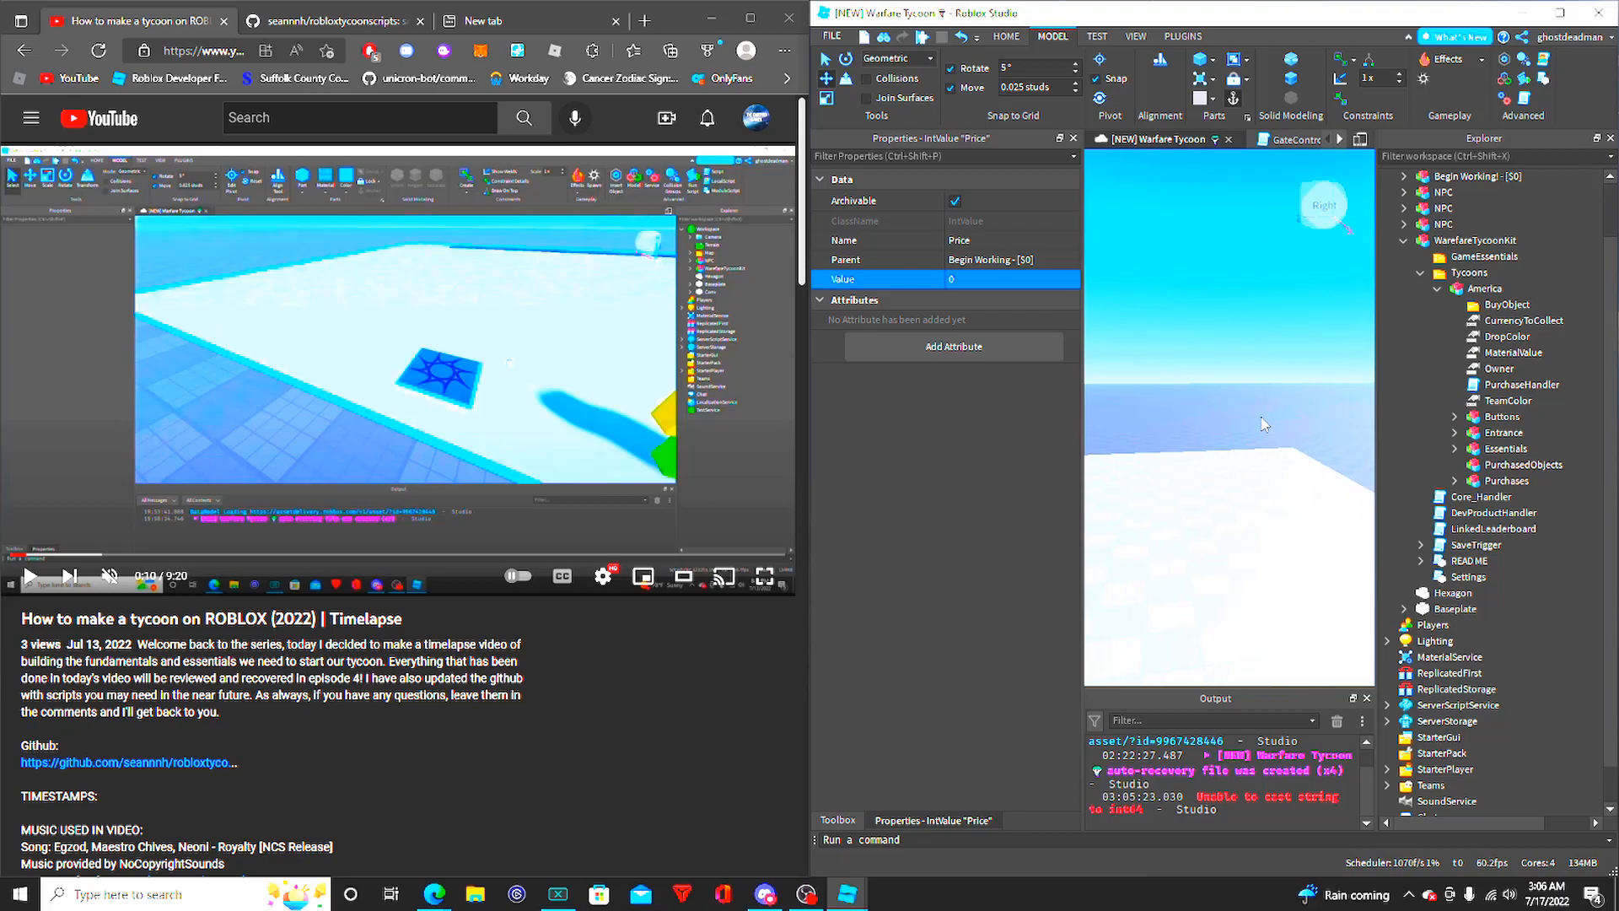